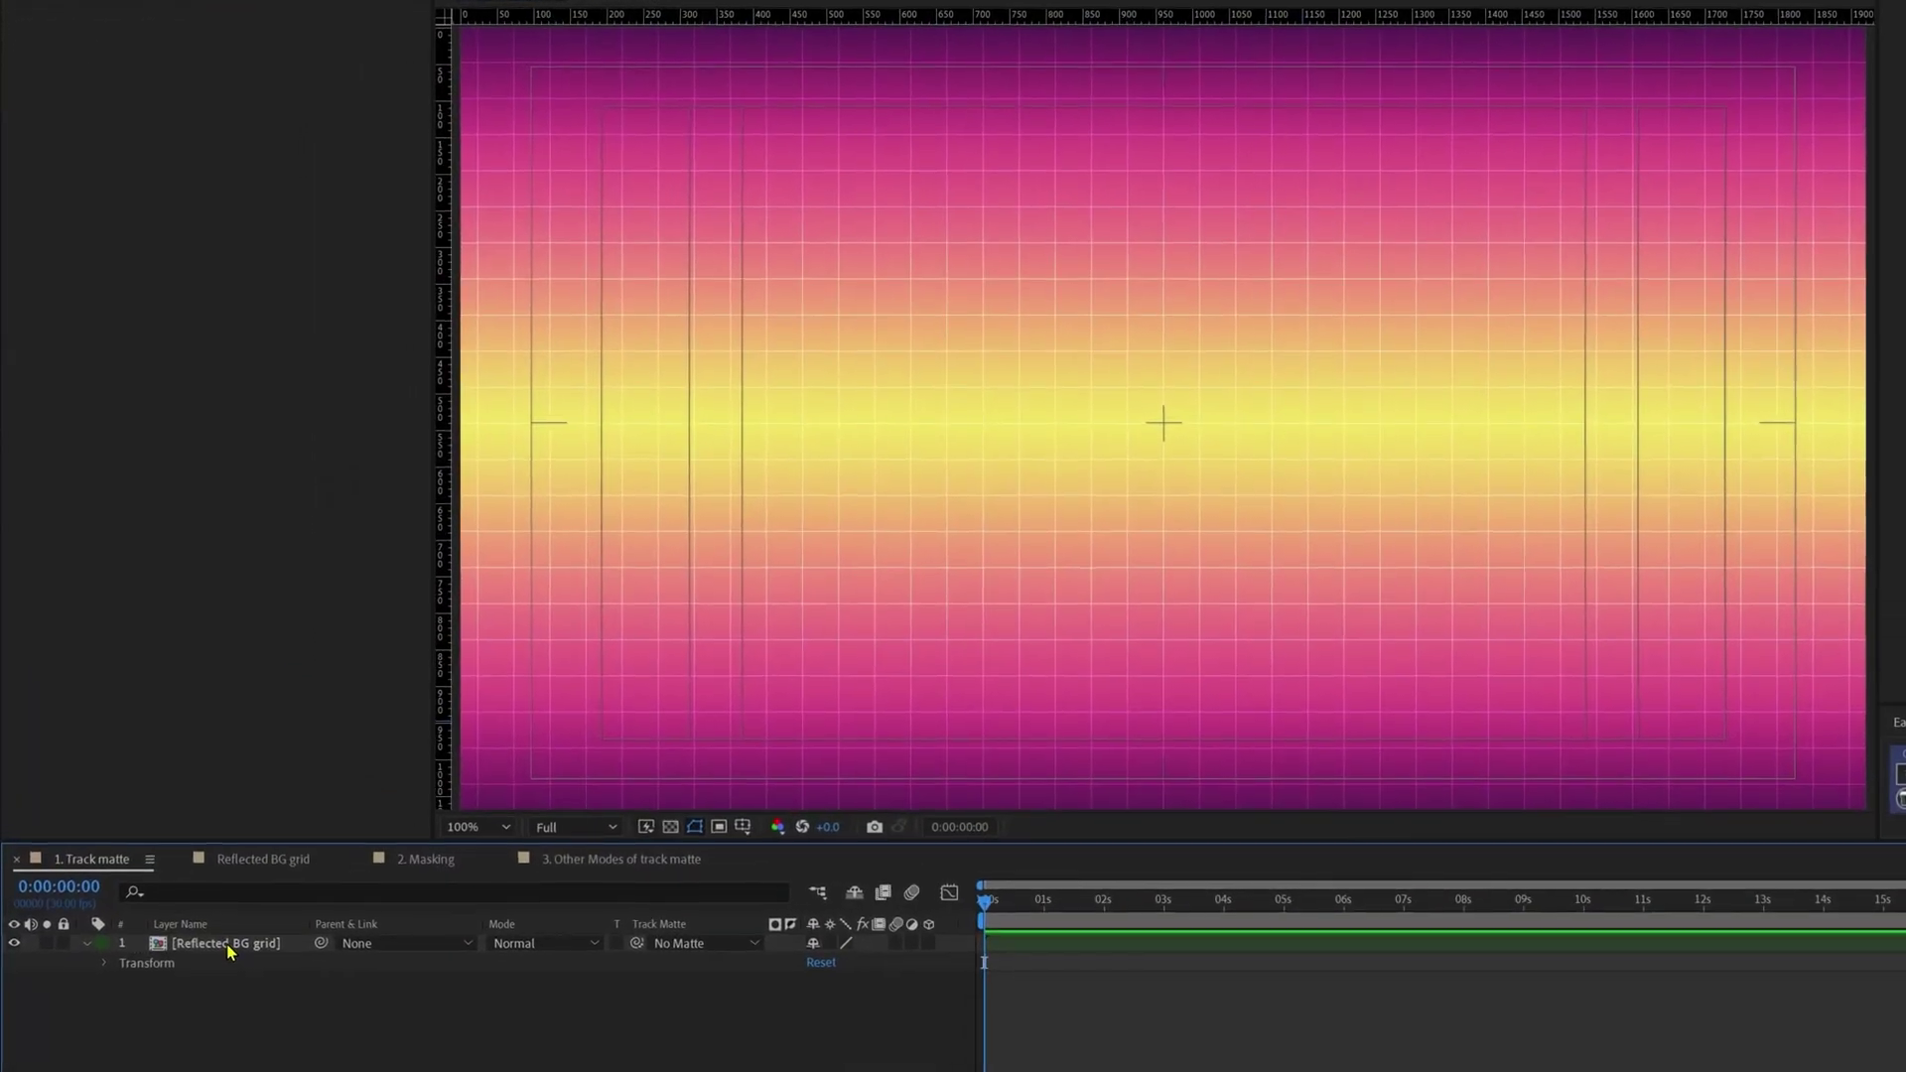
Open the Reflected BG grid composition and examine its shape layer and White Solid 2 layer.
{"action": "double_click", "coordinate": [153, 726]}
{"action": "left_click", "coordinate": [237, 972]}
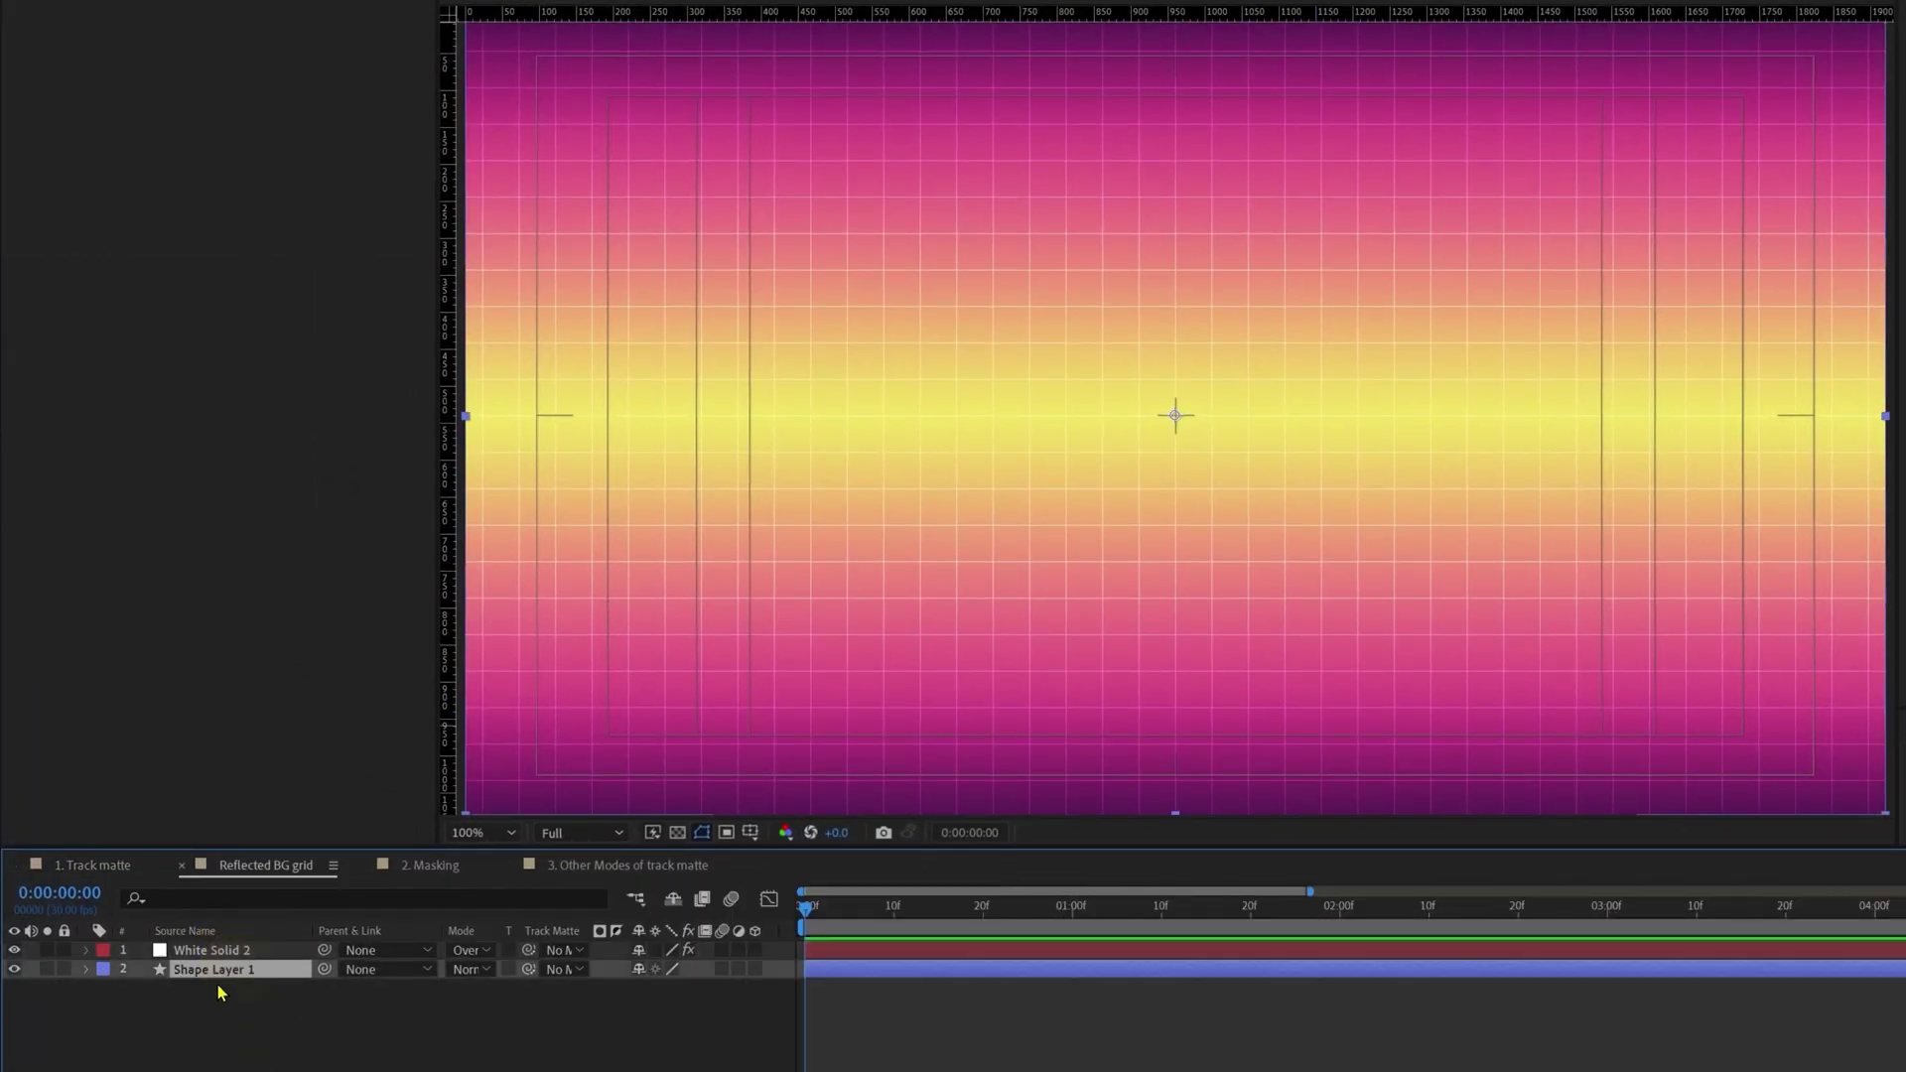
{"action": "left_click", "coordinate": [217, 953]}
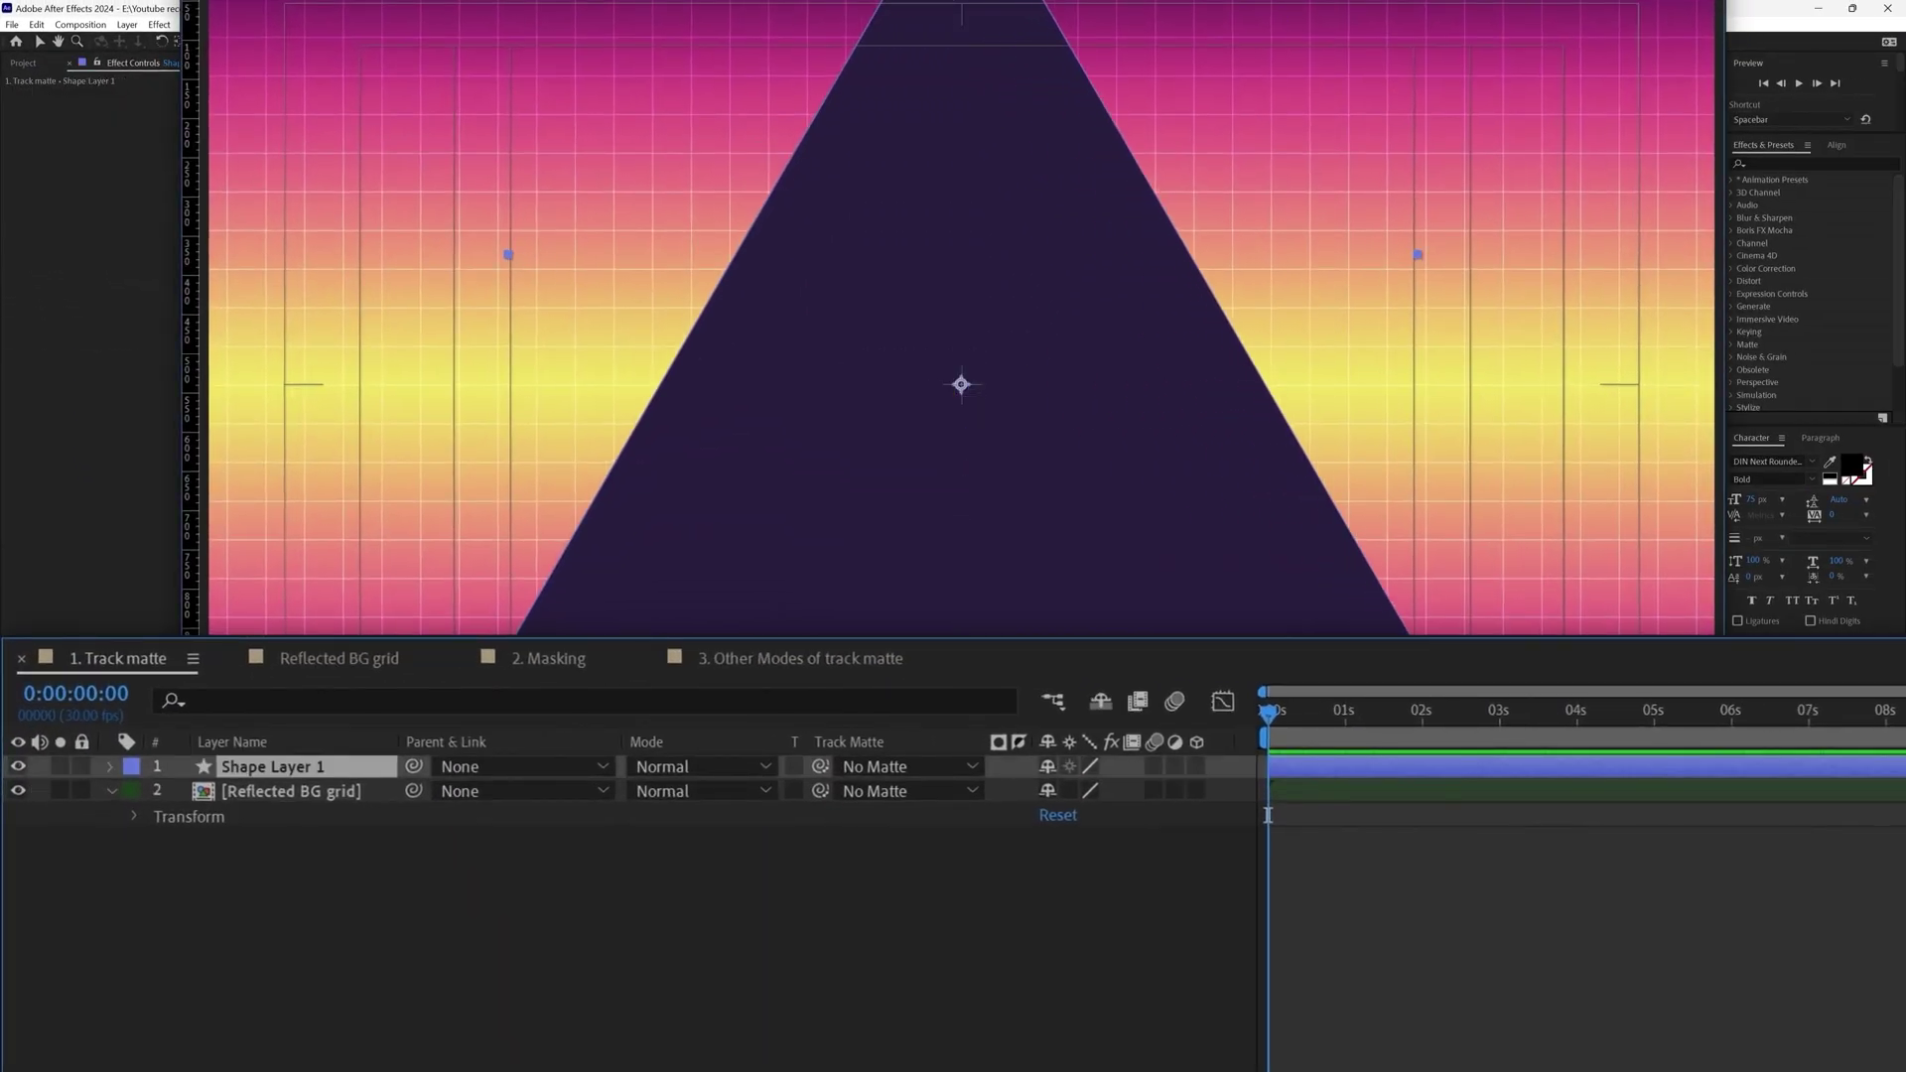
Rotate the triangle on Shape Layer 1 by 180°, stretch its horizontal scale to 306% and place its tip at the composition's centre.
{"action": "left_click", "coordinate": [162, 42]}
{"action": "left_click_drag", "start_coordinate": [681, 479], "coordinate": [1251, 18]}
{"action": "key", "text": "v"}
{"action": "left_click_drag", "start_coordinate": [508, 255], "coordinate": [36, 255]}
{"action": "left_click_drag", "start_coordinate": [1100, 342], "coordinate": [1039, 72]}
{"action": "key", "text": "s"}
{"action": "left_click_drag", "start_coordinate": [1084, 791], "coordinate": [1693, 1014]}
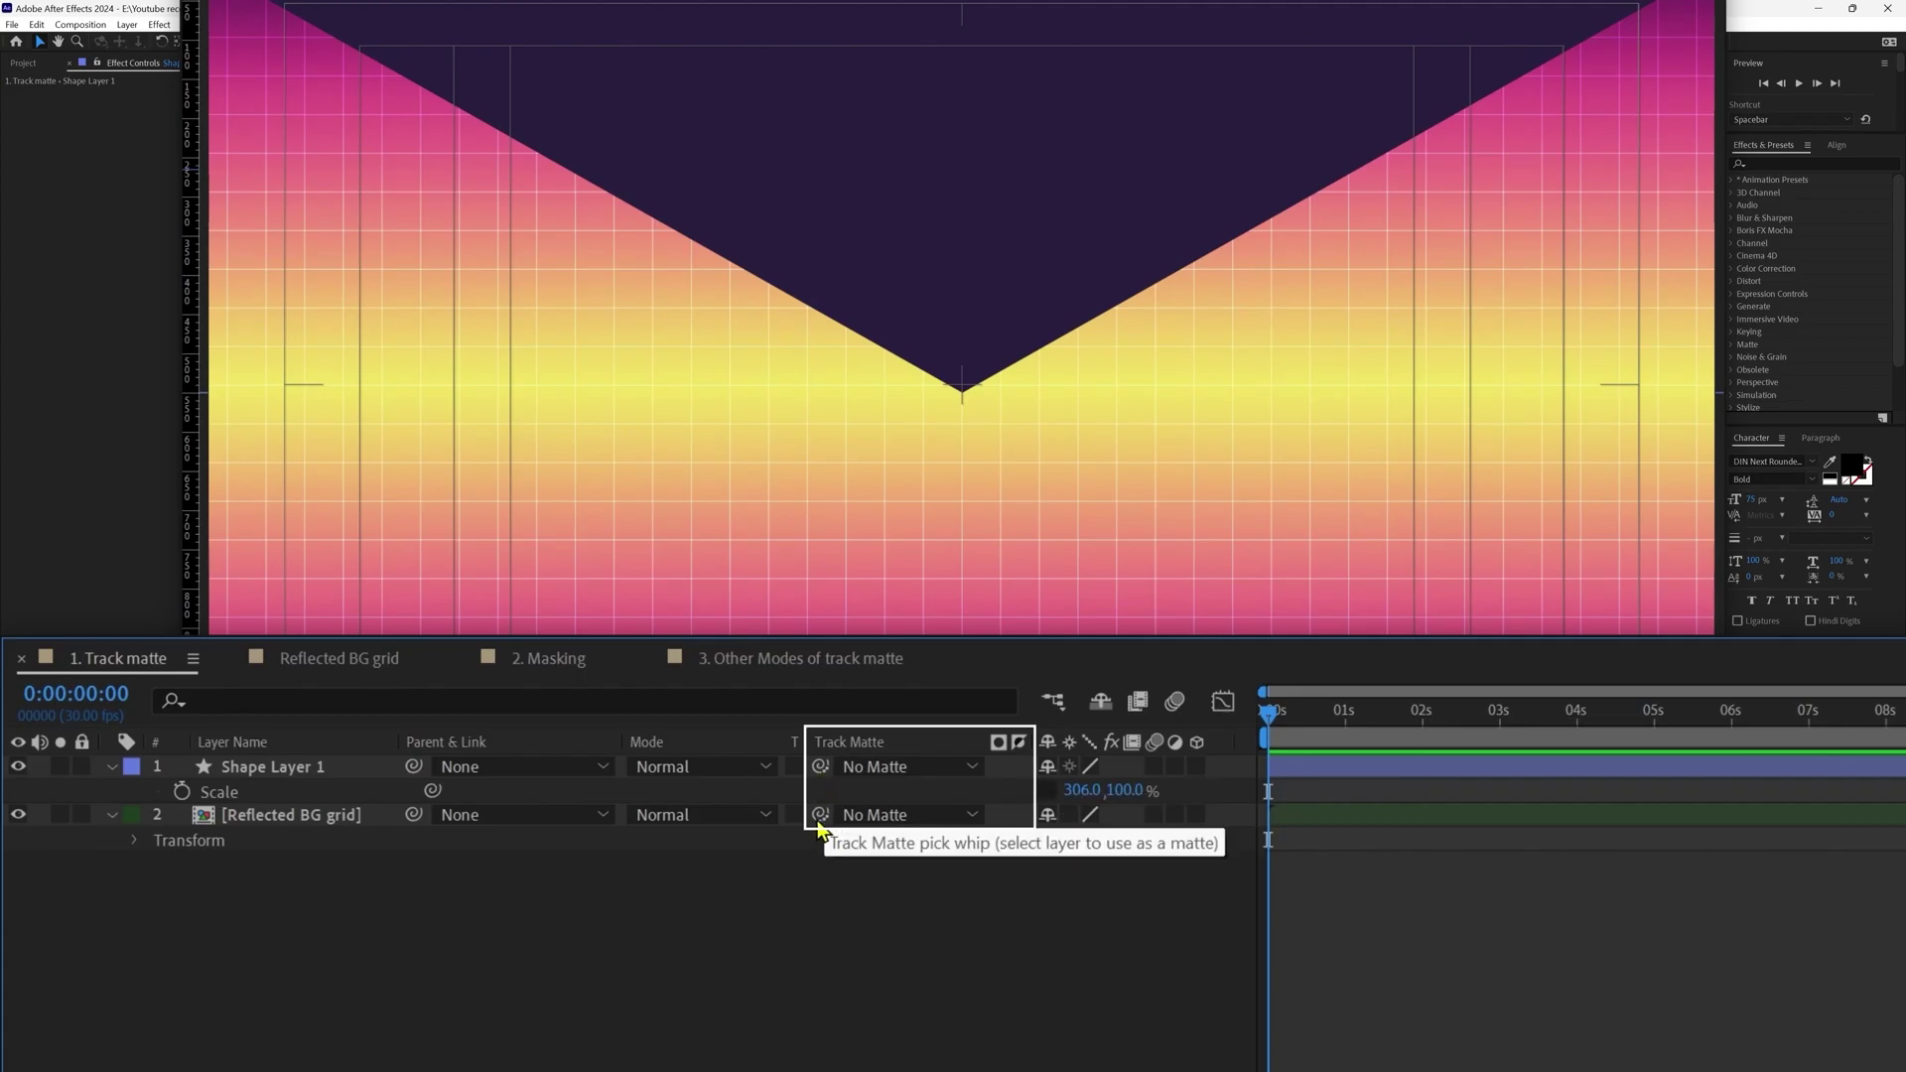
Use Shape Layer 1 as the track matte for Reflected BG grid and try moving the grid inside it, undoing each move.
{"action": "left_click", "coordinate": [300, 815]}
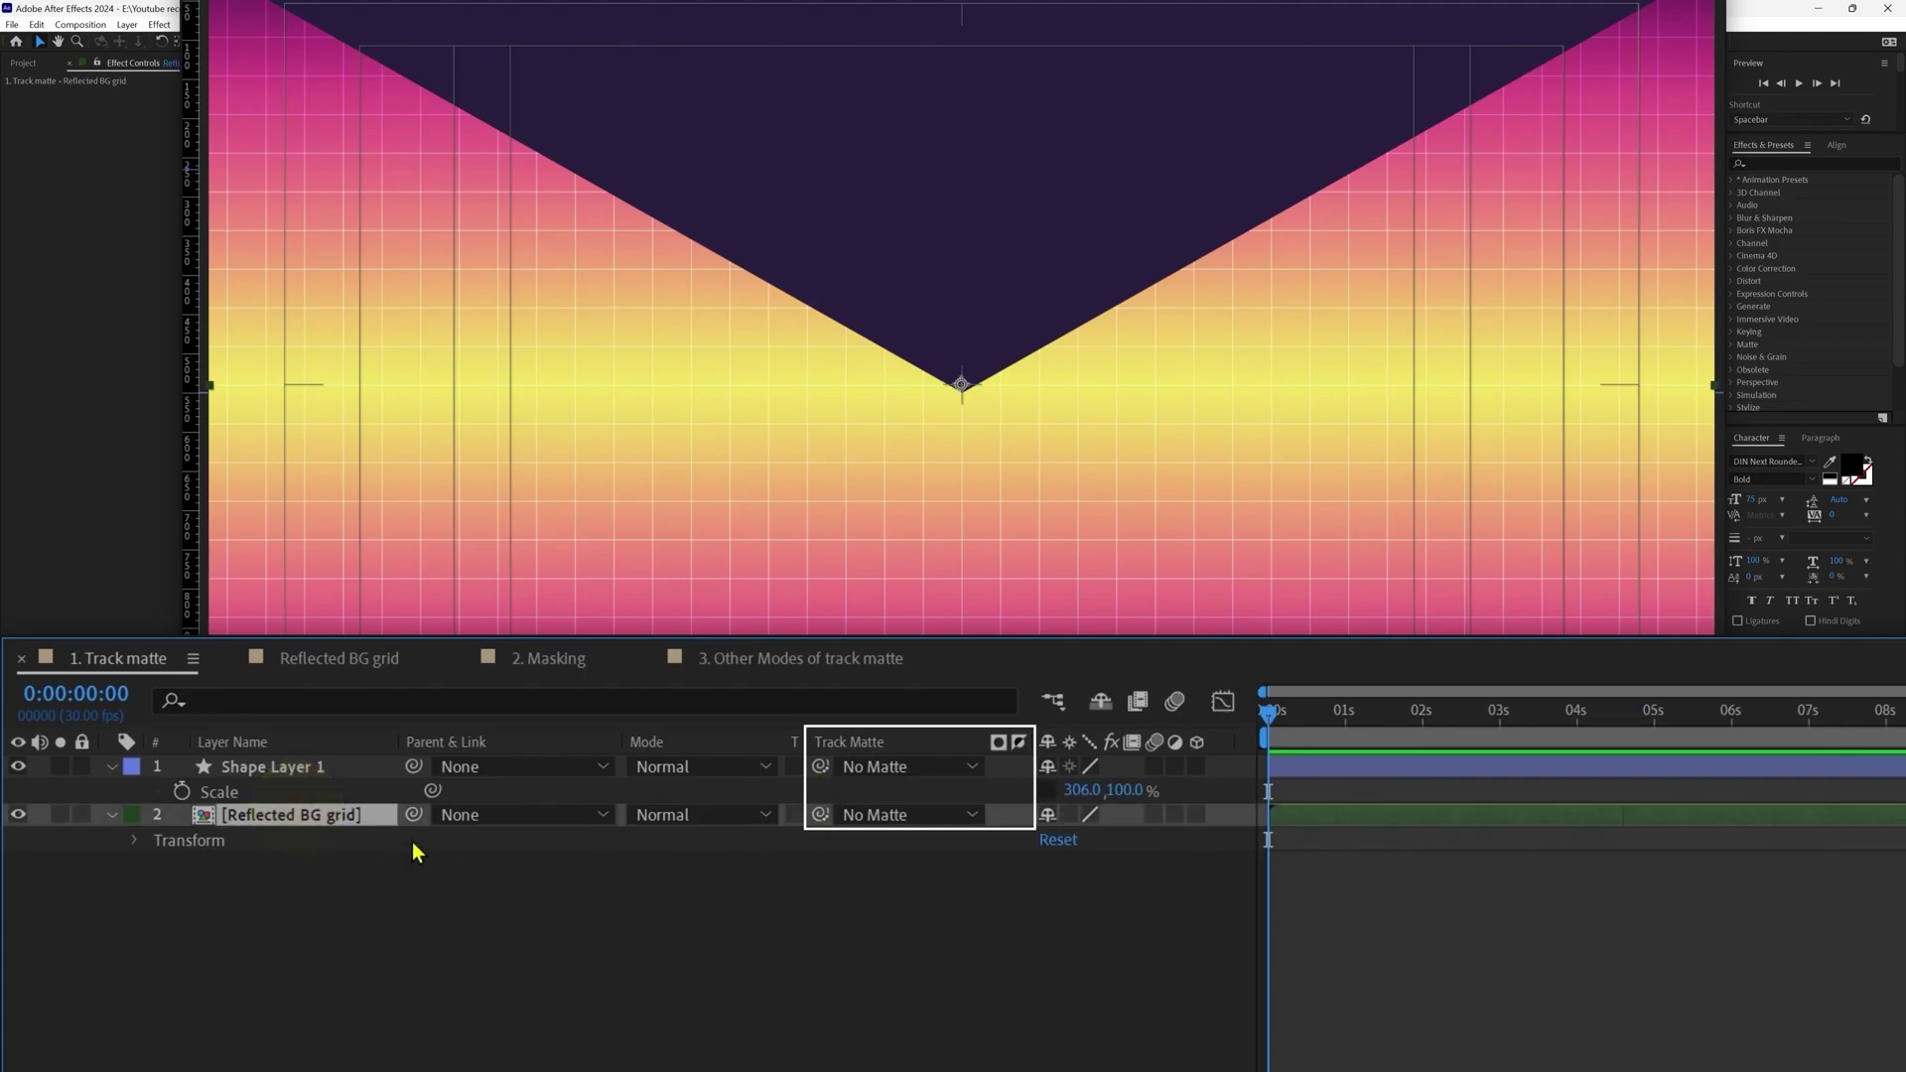
{"action": "left_click_drag", "start_coordinate": [821, 824], "coordinate": [748, 774]}
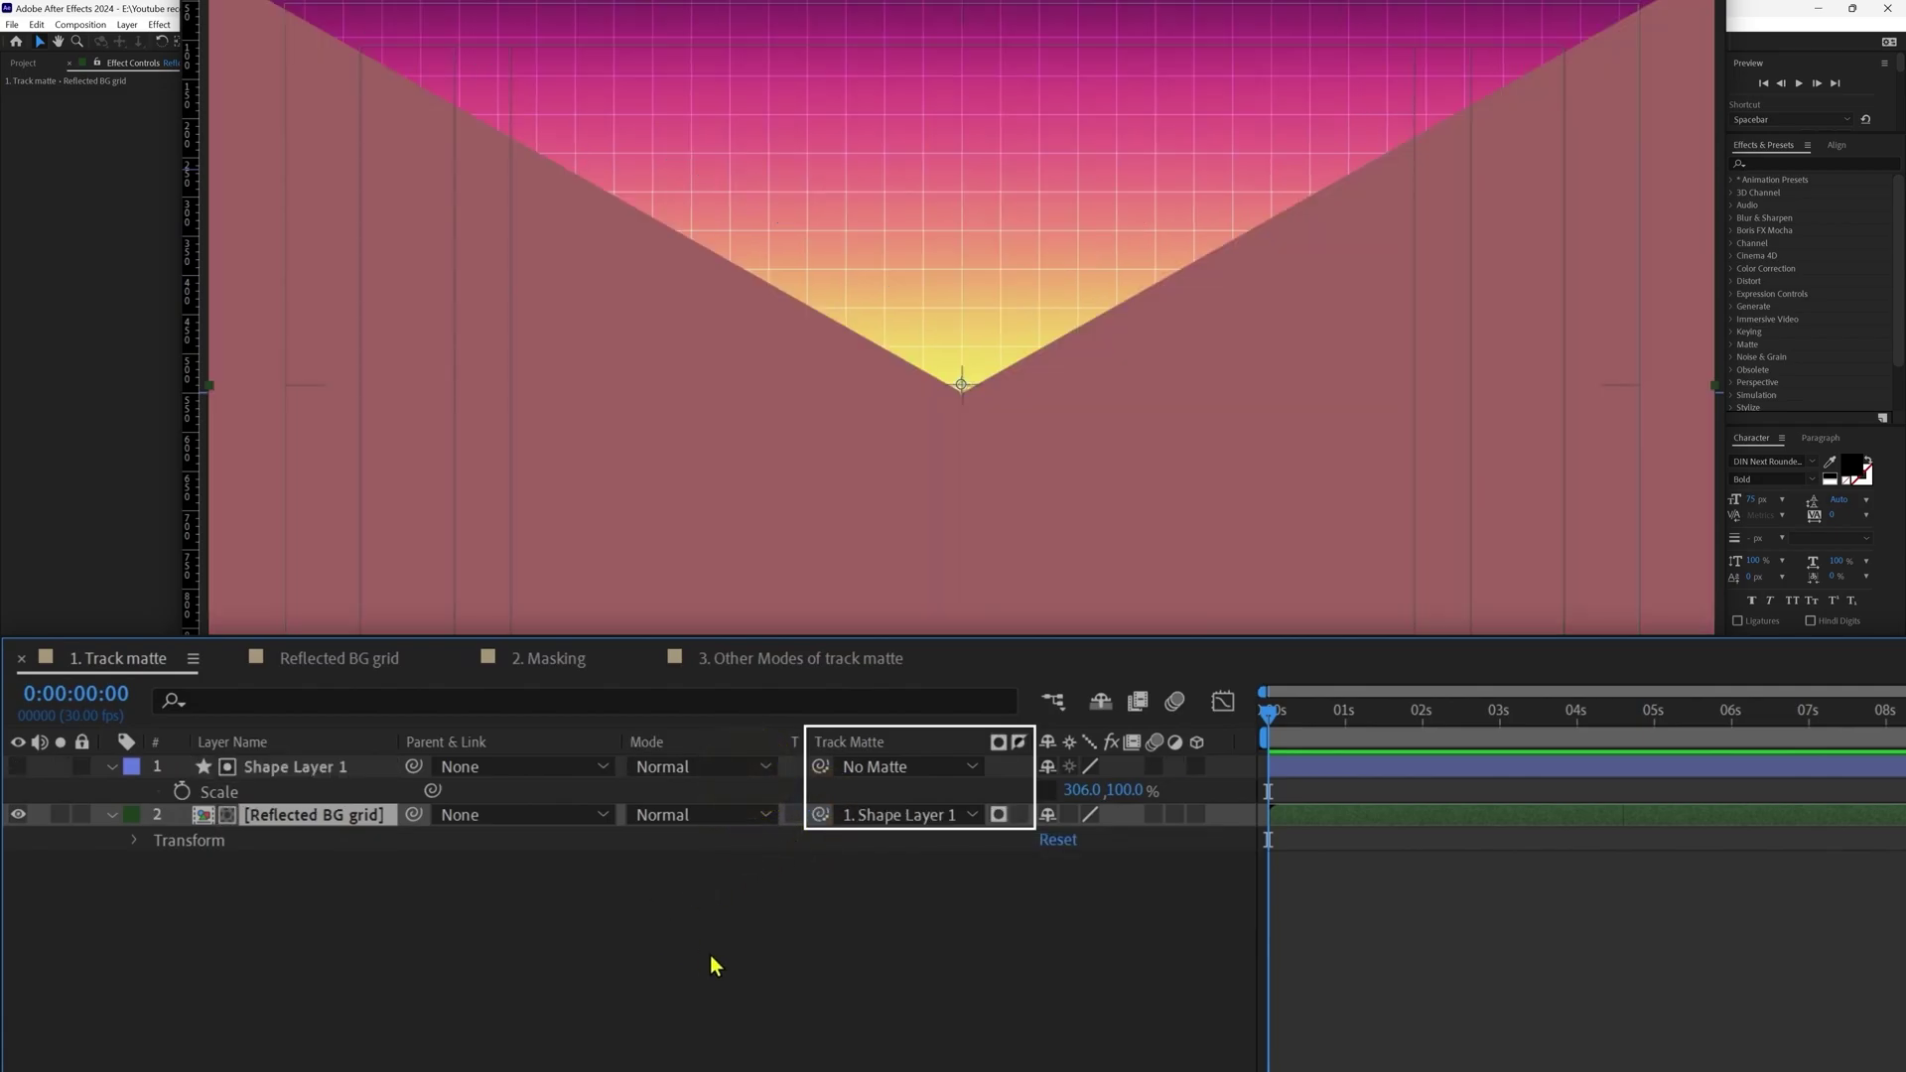
{"action": "mouse_move", "coordinate": [995, 175]}
{"action": "left_mouse_down"}
{"action": "mouse_move", "coordinate": [1040, 219]}
{"action": "mouse_move", "coordinate": [985, 163]}
{"action": "mouse_move", "coordinate": [1002, 183]}
{"action": "left_mouse_up"}
{"action": "key", "text": "ctrl+z"}
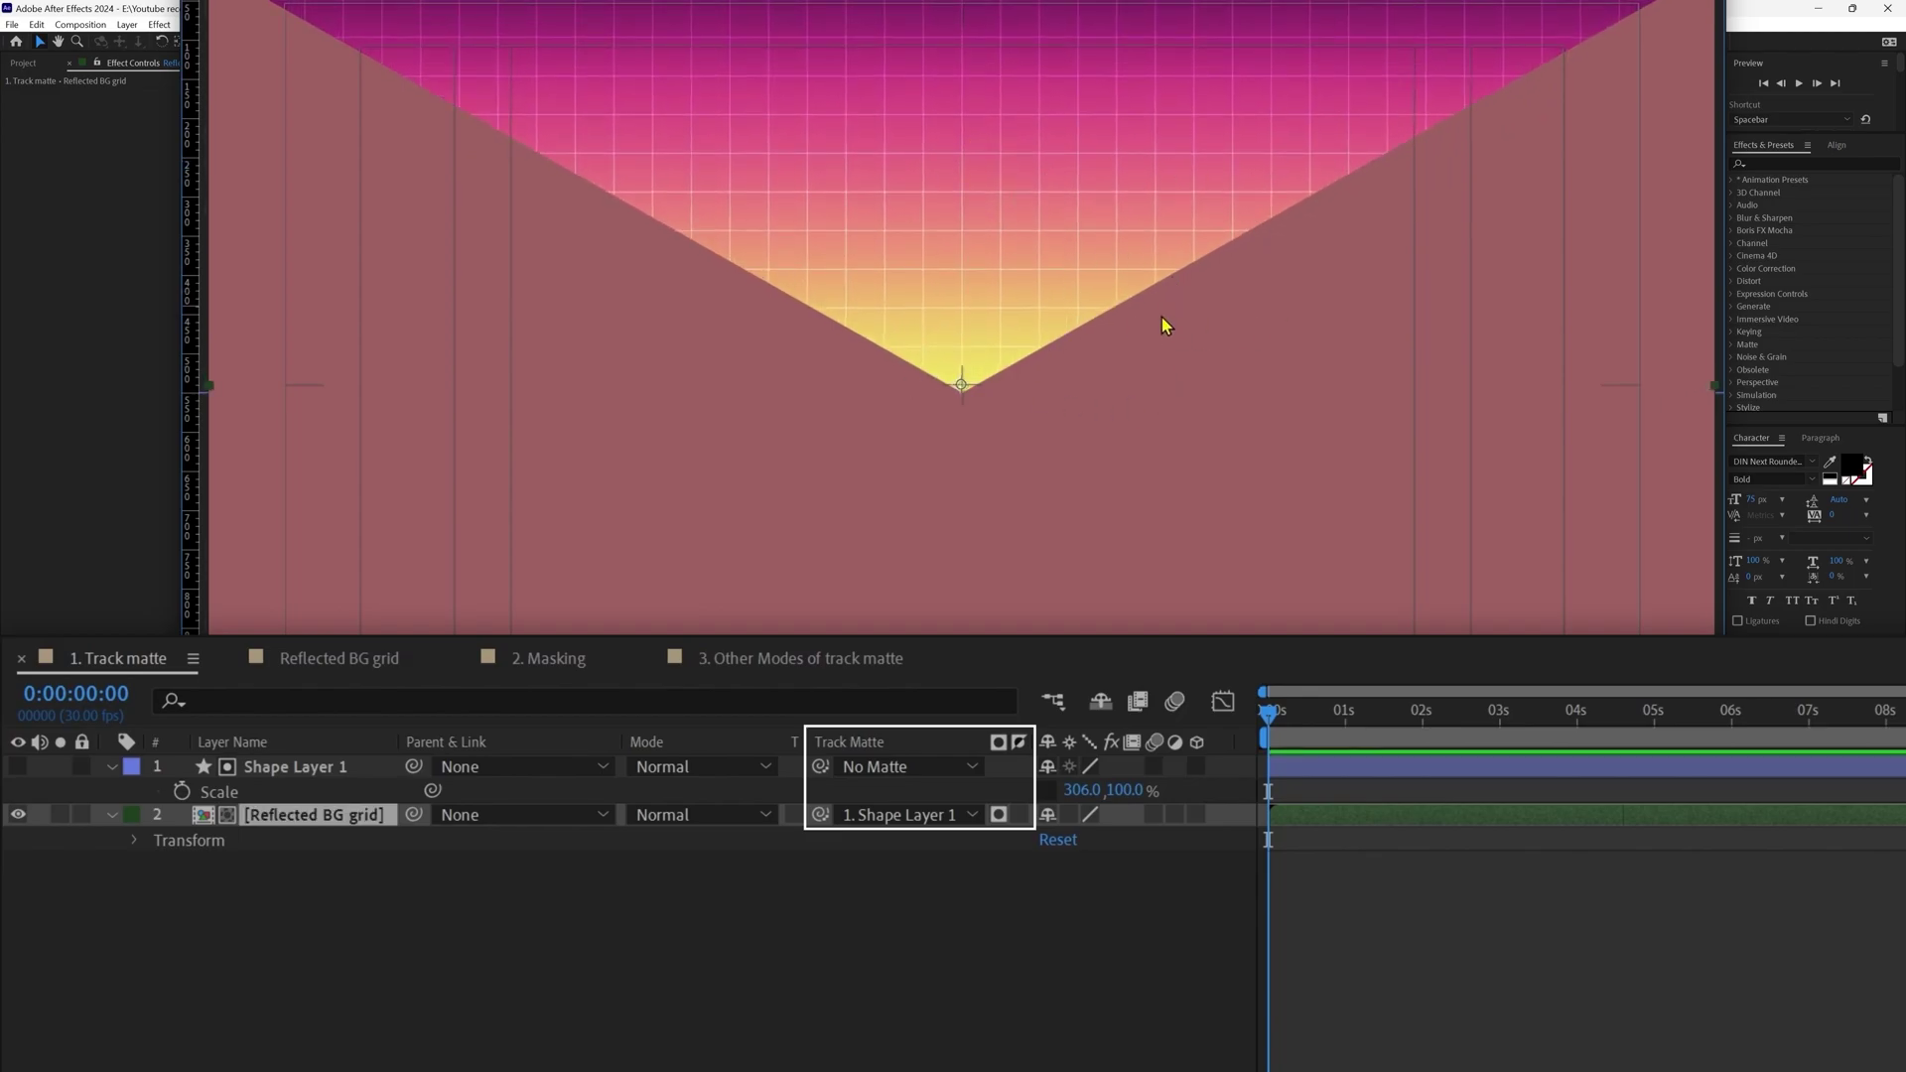
{"action": "left_click_drag", "start_coordinate": [931, 140], "coordinate": [1070, 224]}
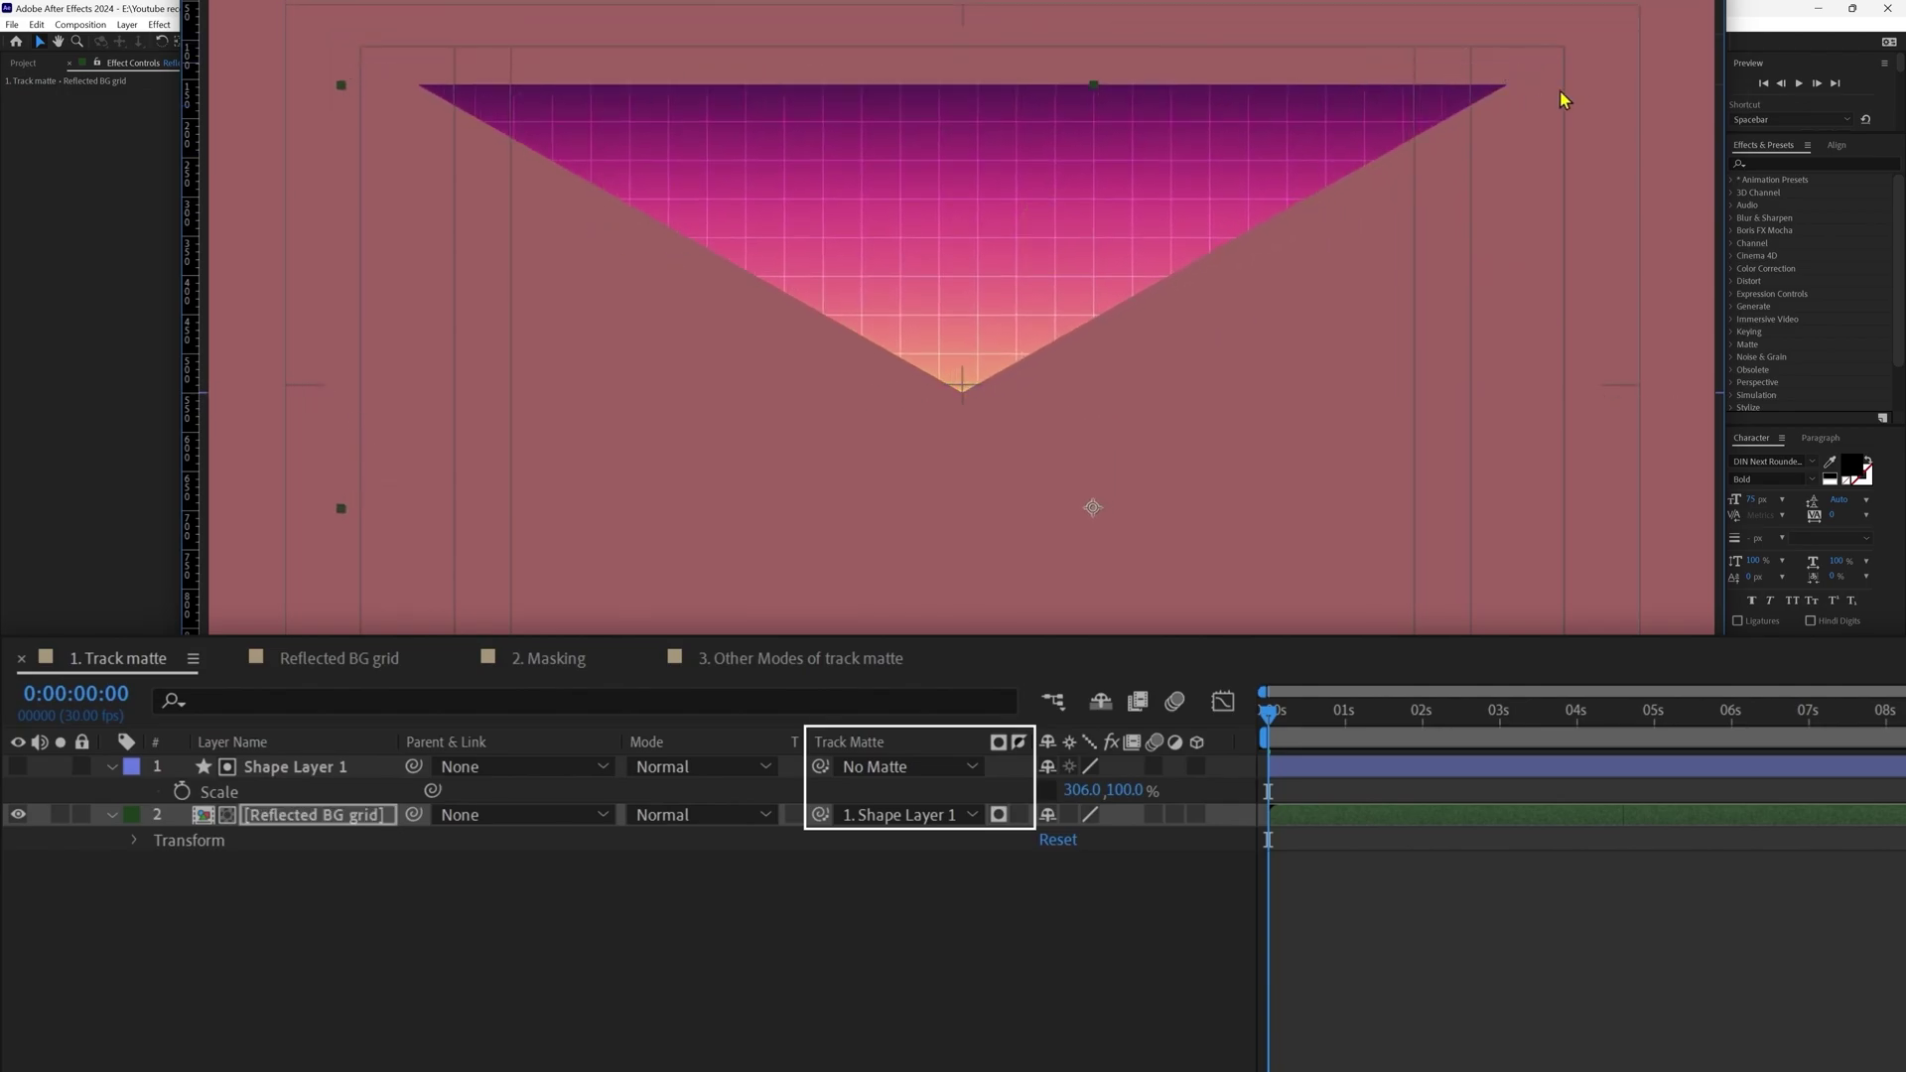
{"action": "key", "text": "ctrl+z"}
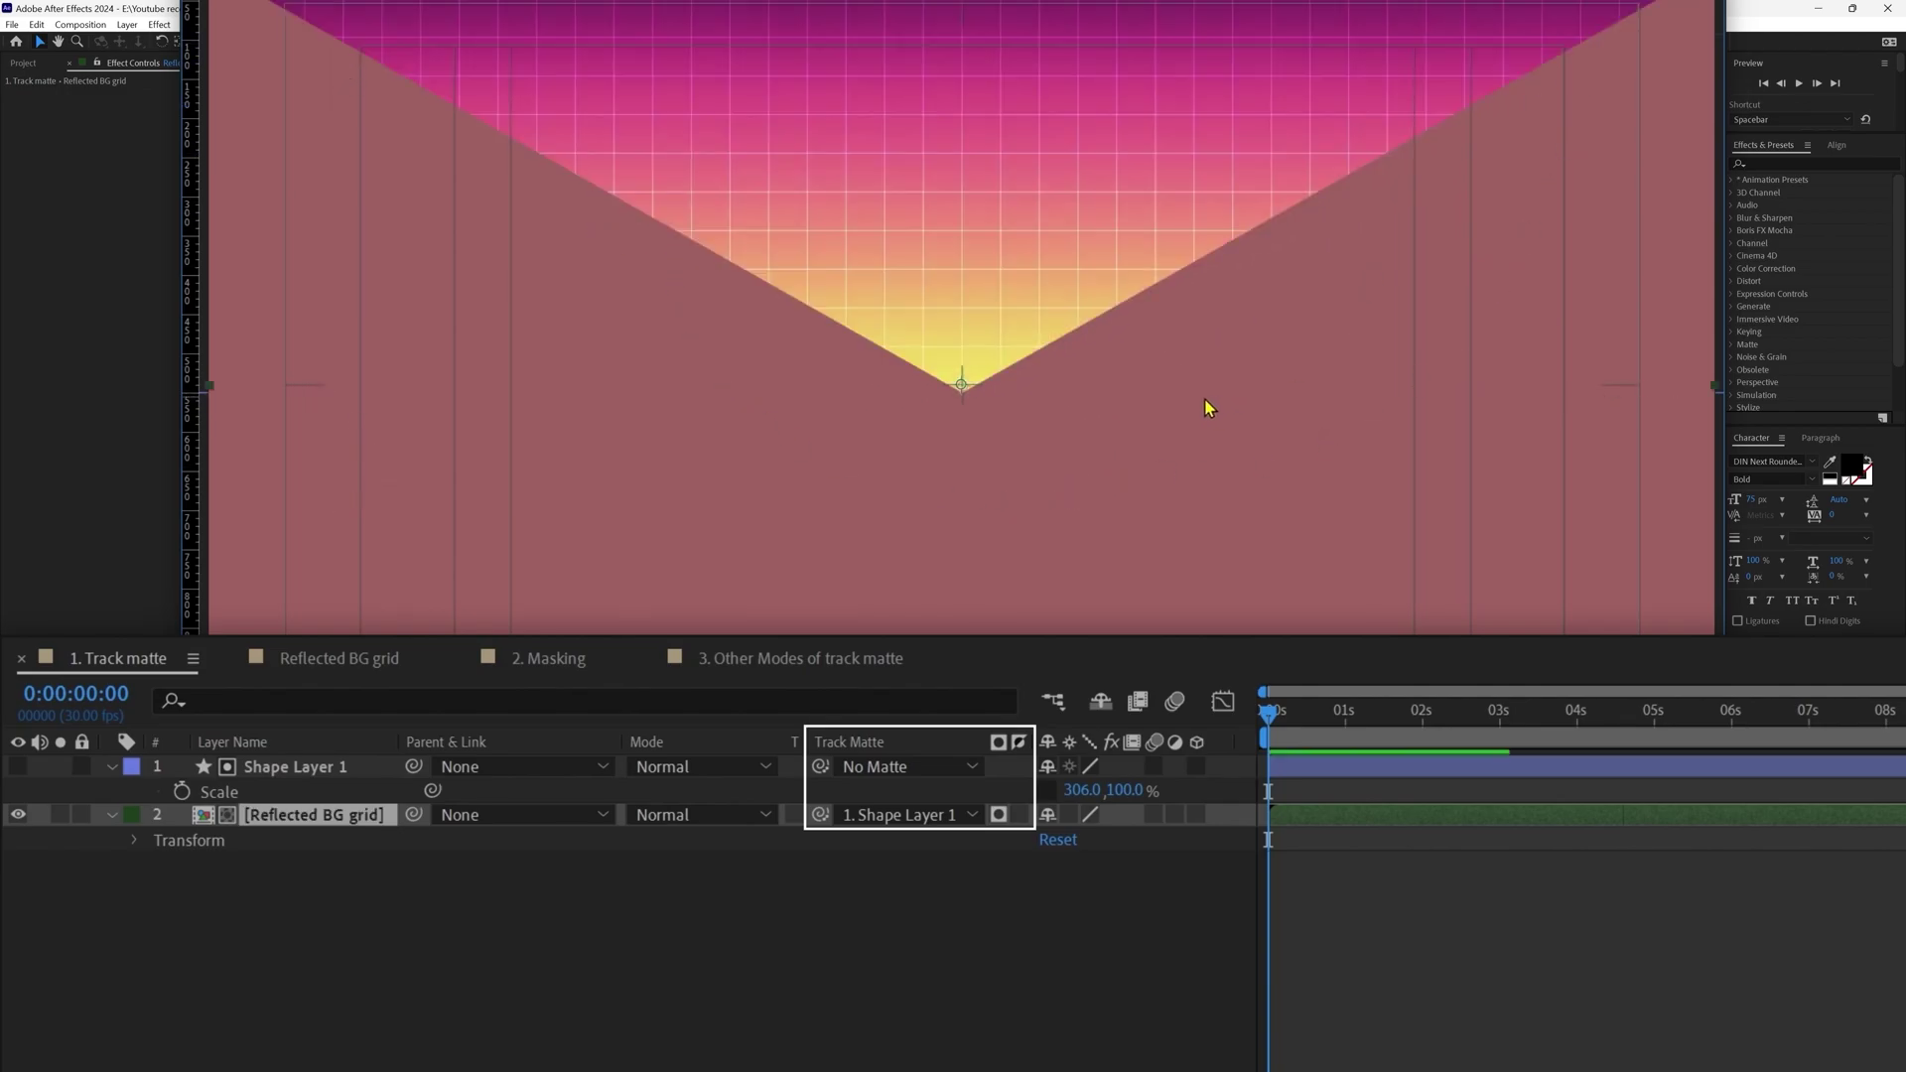
Try moving the Shape Layer 1 matte down over the grid and undo the move.
{"action": "left_click", "coordinate": [288, 766]}
{"action": "left_click_drag", "start_coordinate": [1052, 99], "coordinate": [978, 243]}
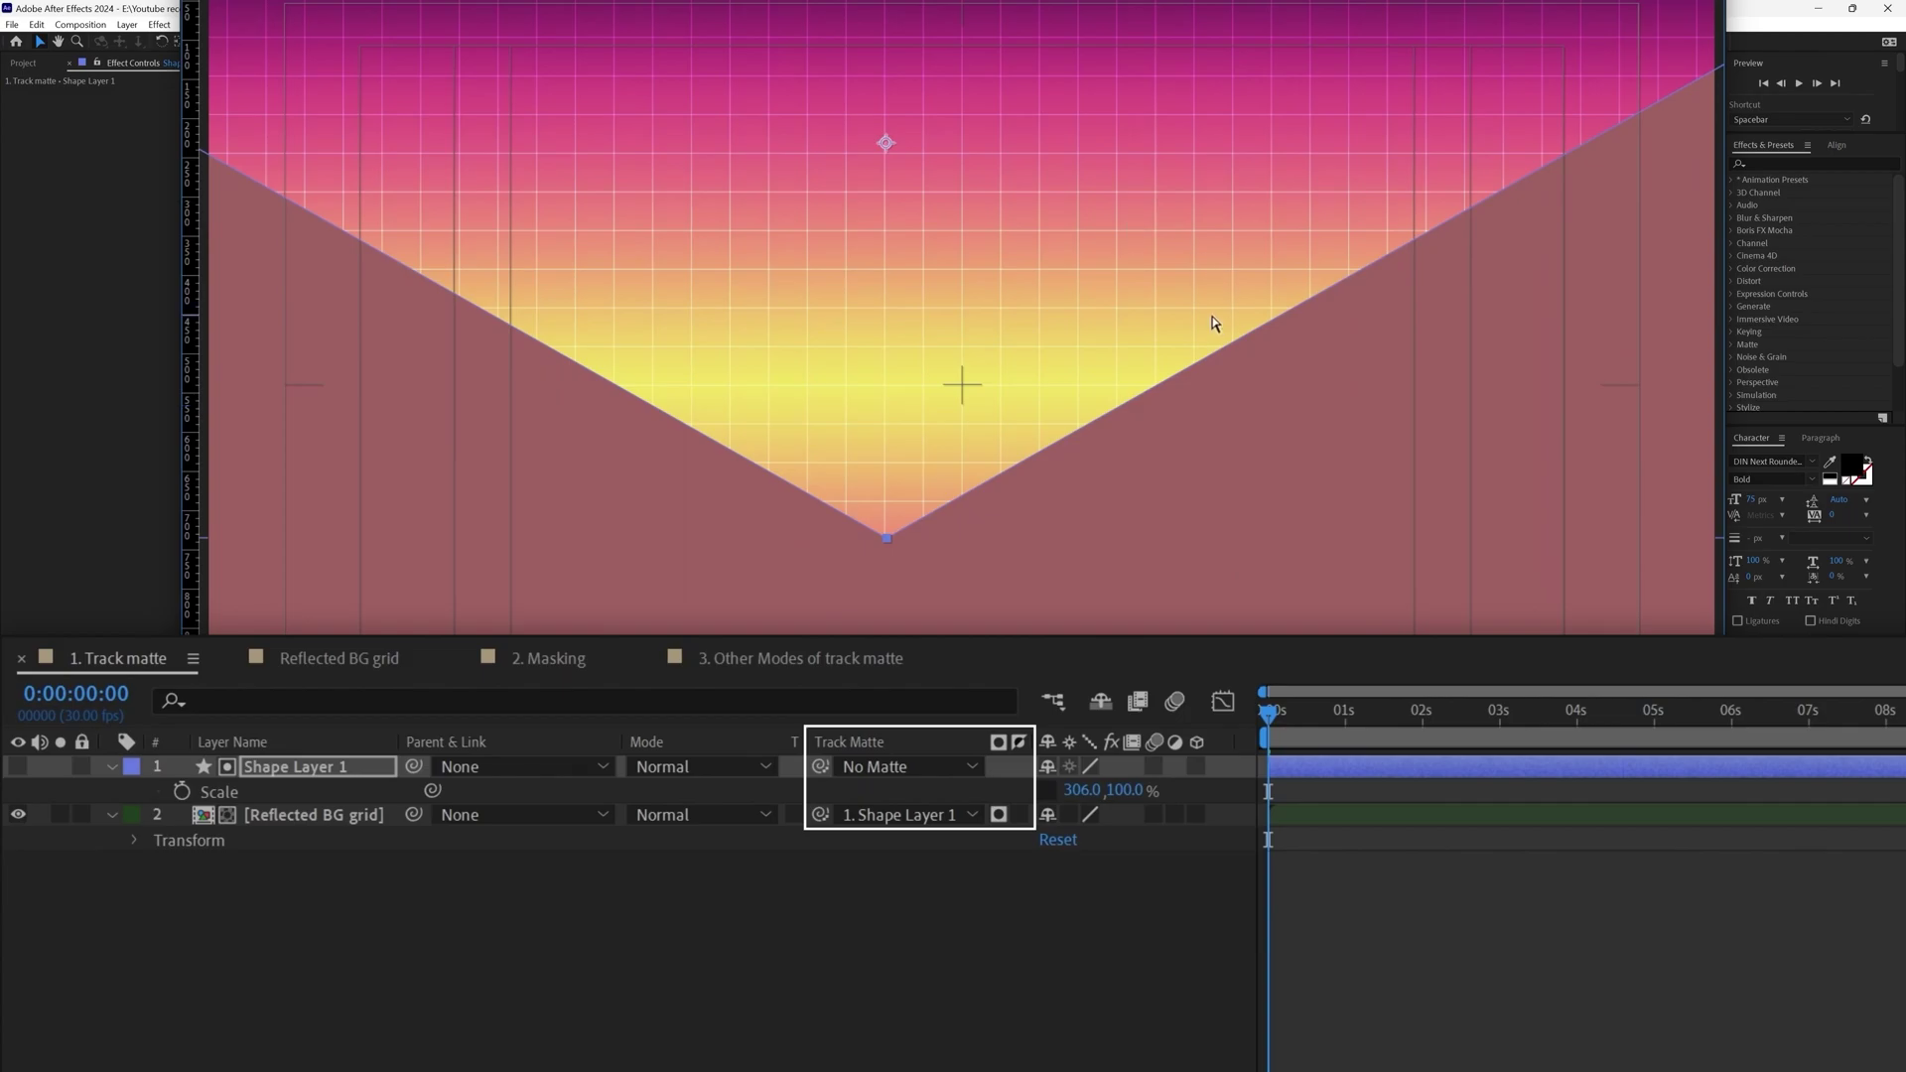
{"action": "key", "text": "ctrl+z"}
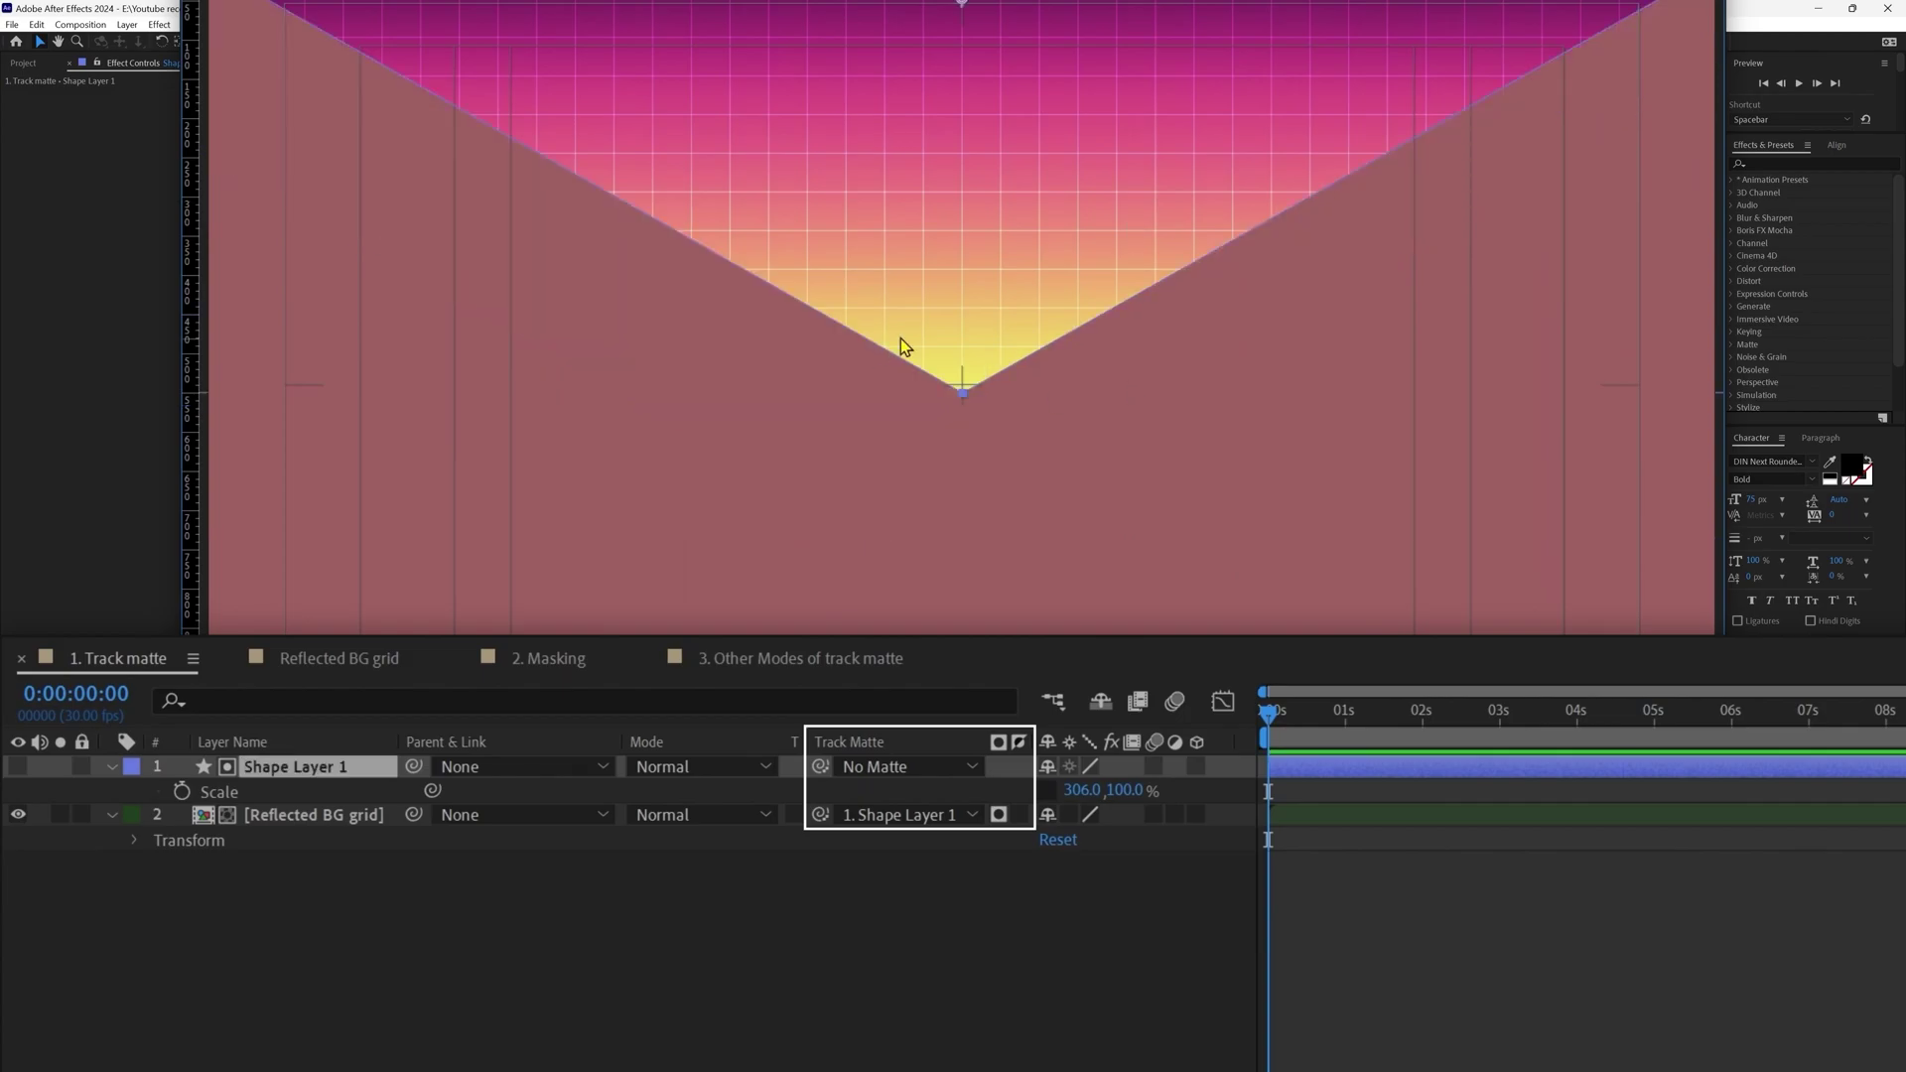
Invert the track matte on the Reflected BG grid layer and turn on the transparency grid.
{"action": "left_click", "coordinate": [1019, 815]}
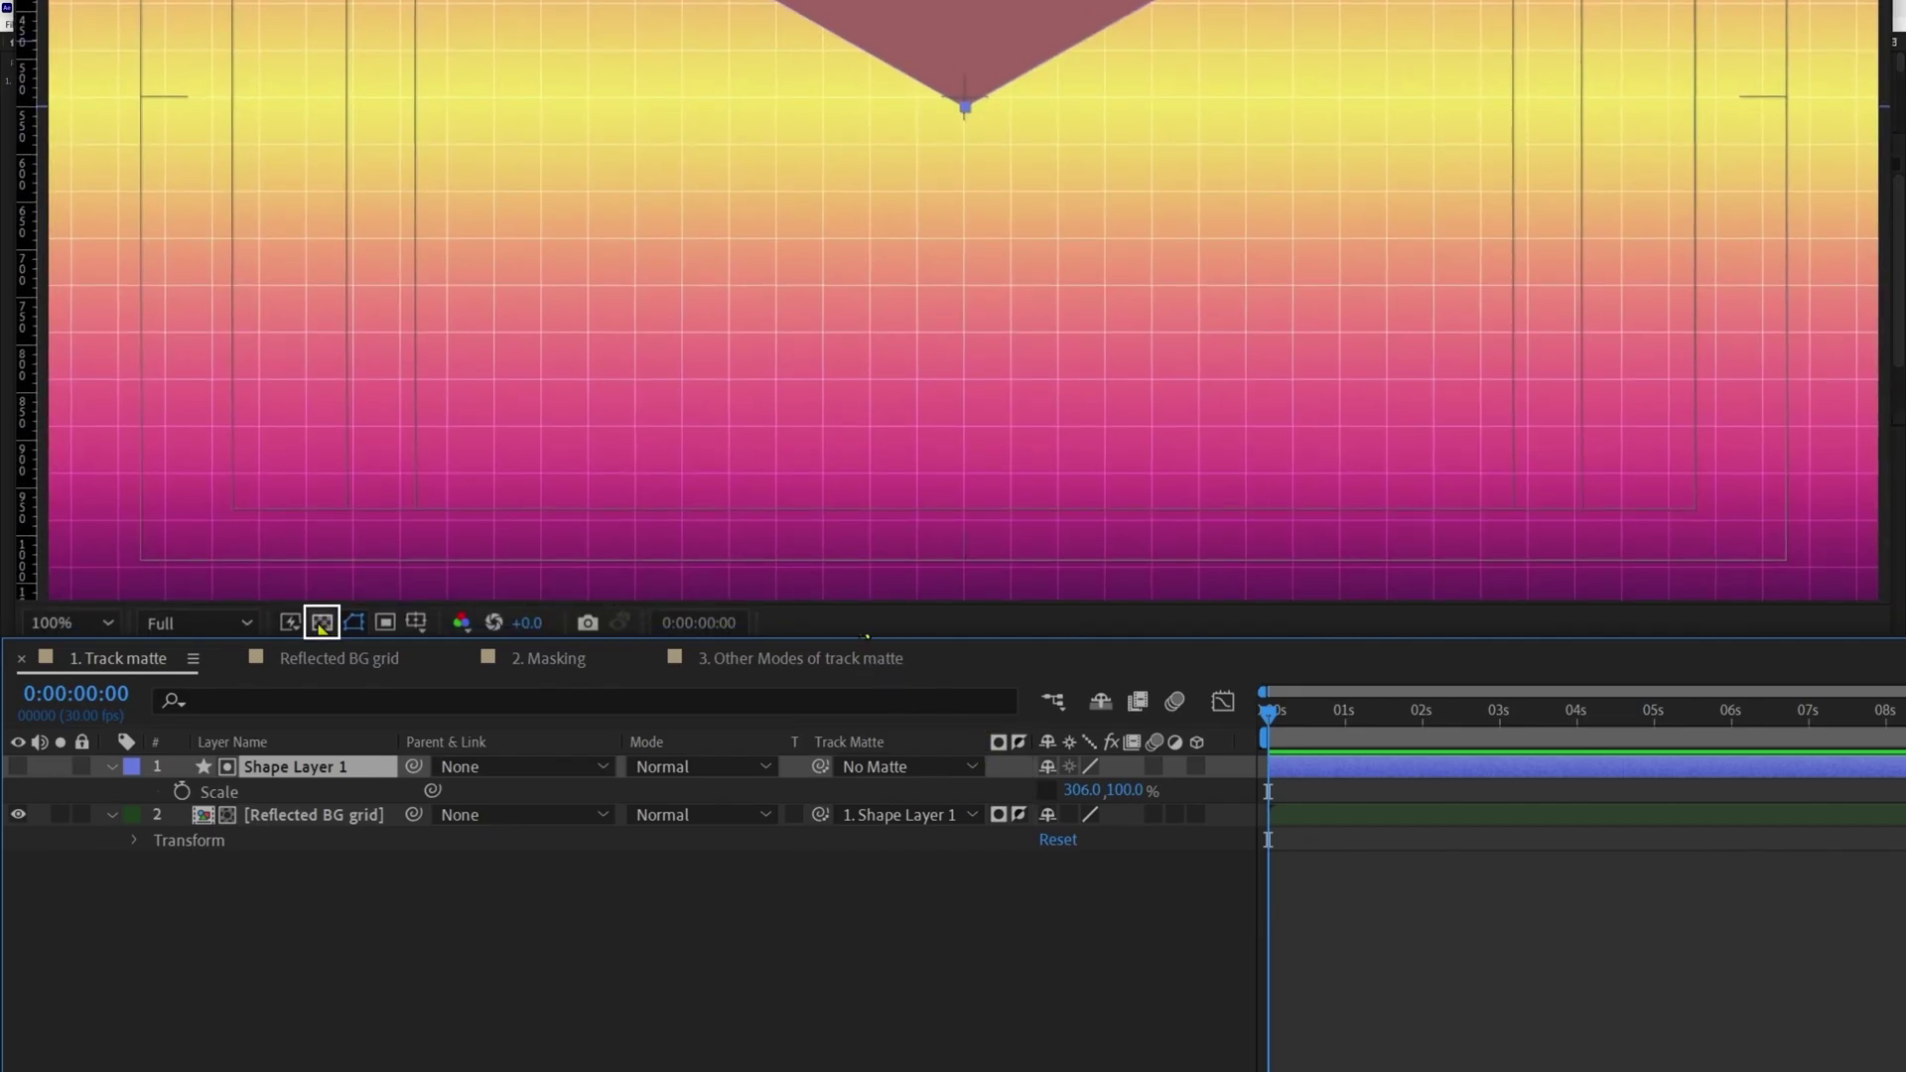
{"action": "left_click", "coordinate": [321, 622]}
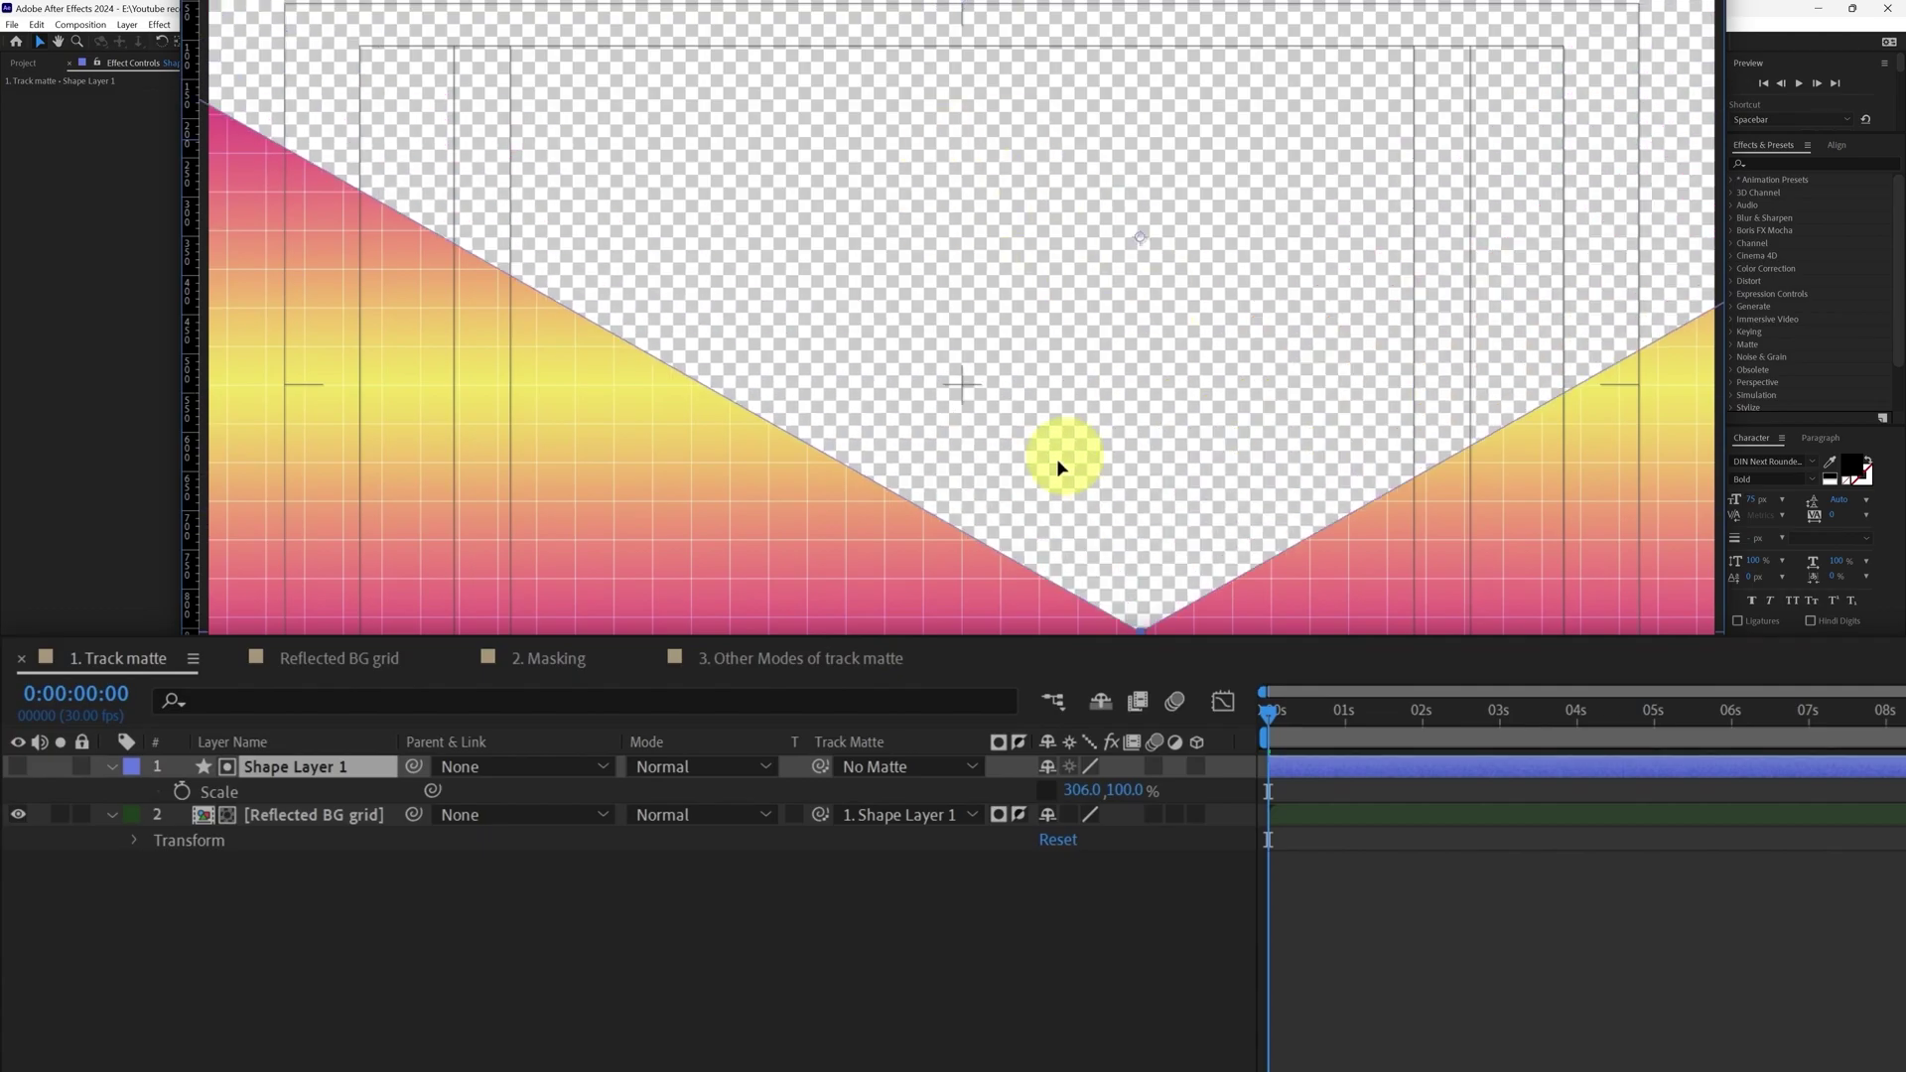
{"action": "left_click_drag", "start_coordinate": [1061, 467], "coordinate": [1092, 477]}
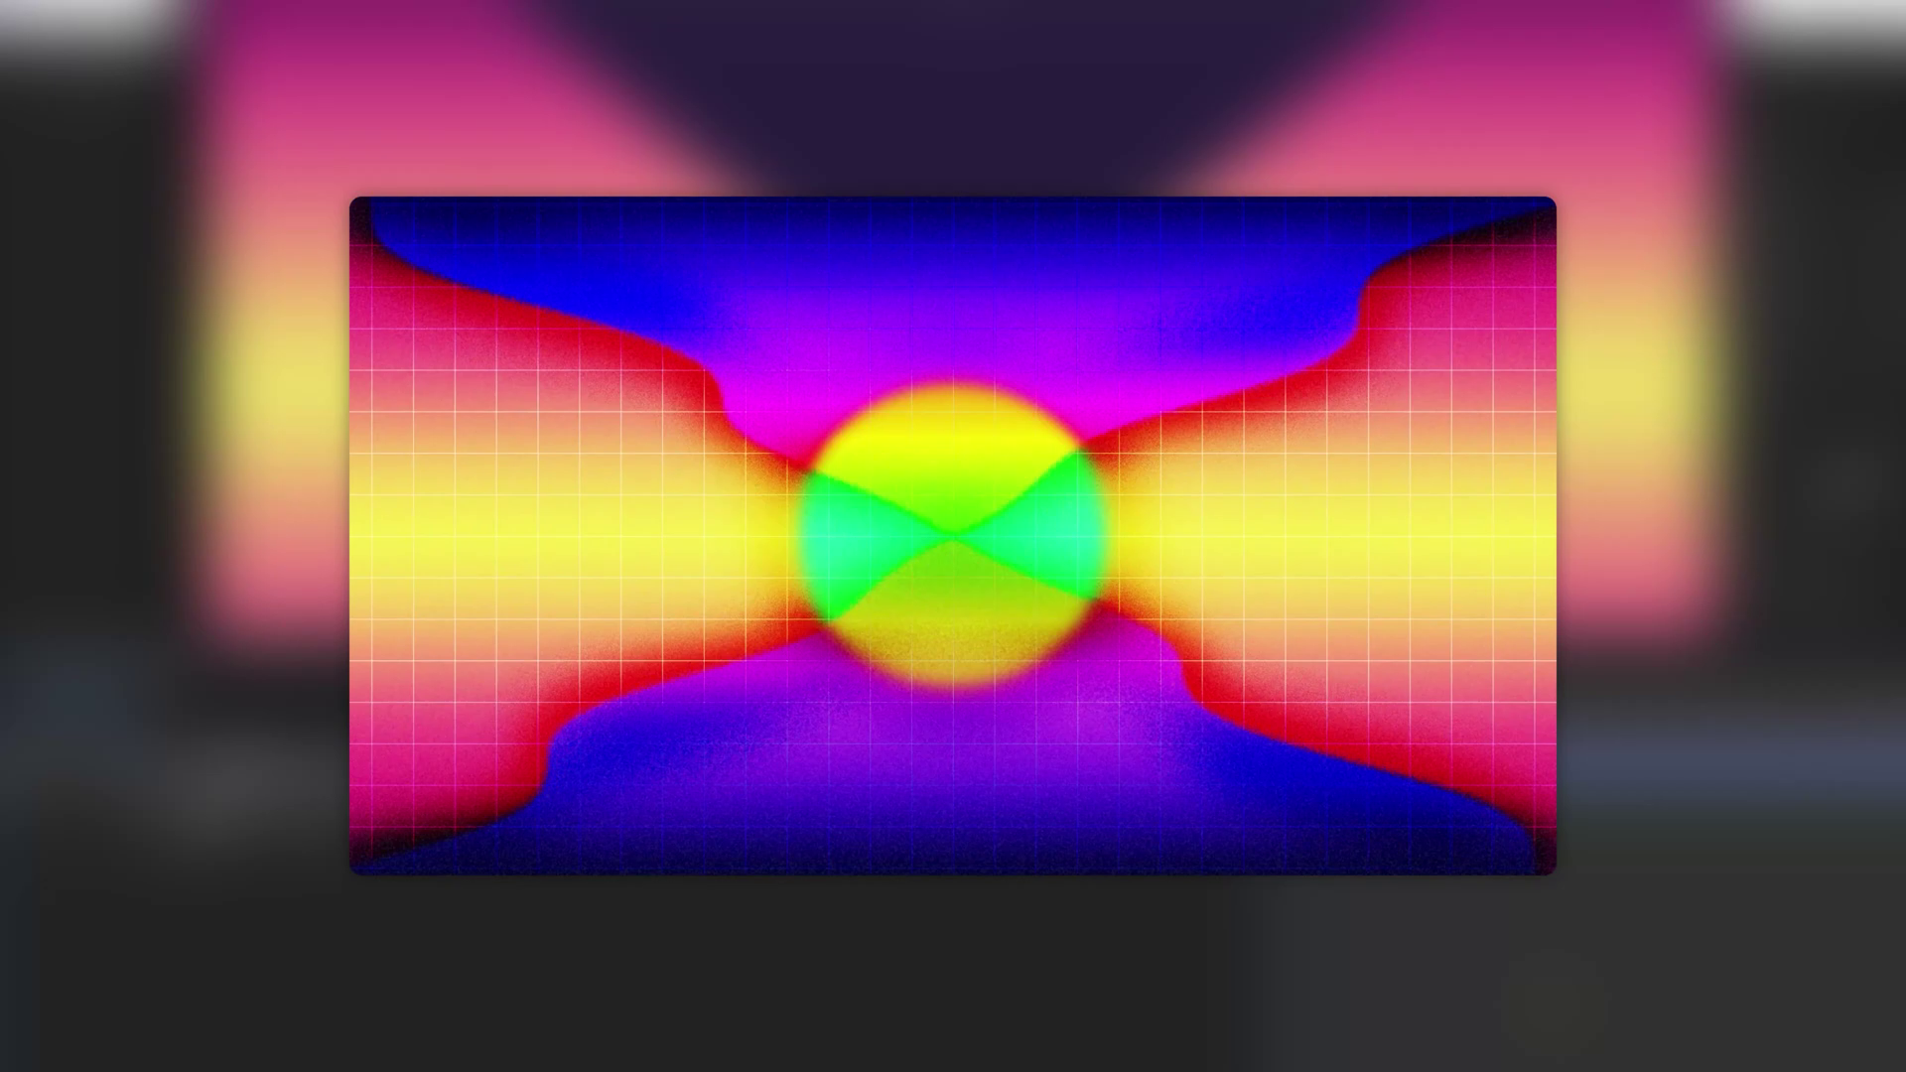
Duplicate the Reflected BG grid layer and pre-compose Shape Layer 1 into a composition named Wave.
{"action": "left_click", "coordinate": [332, 826]}
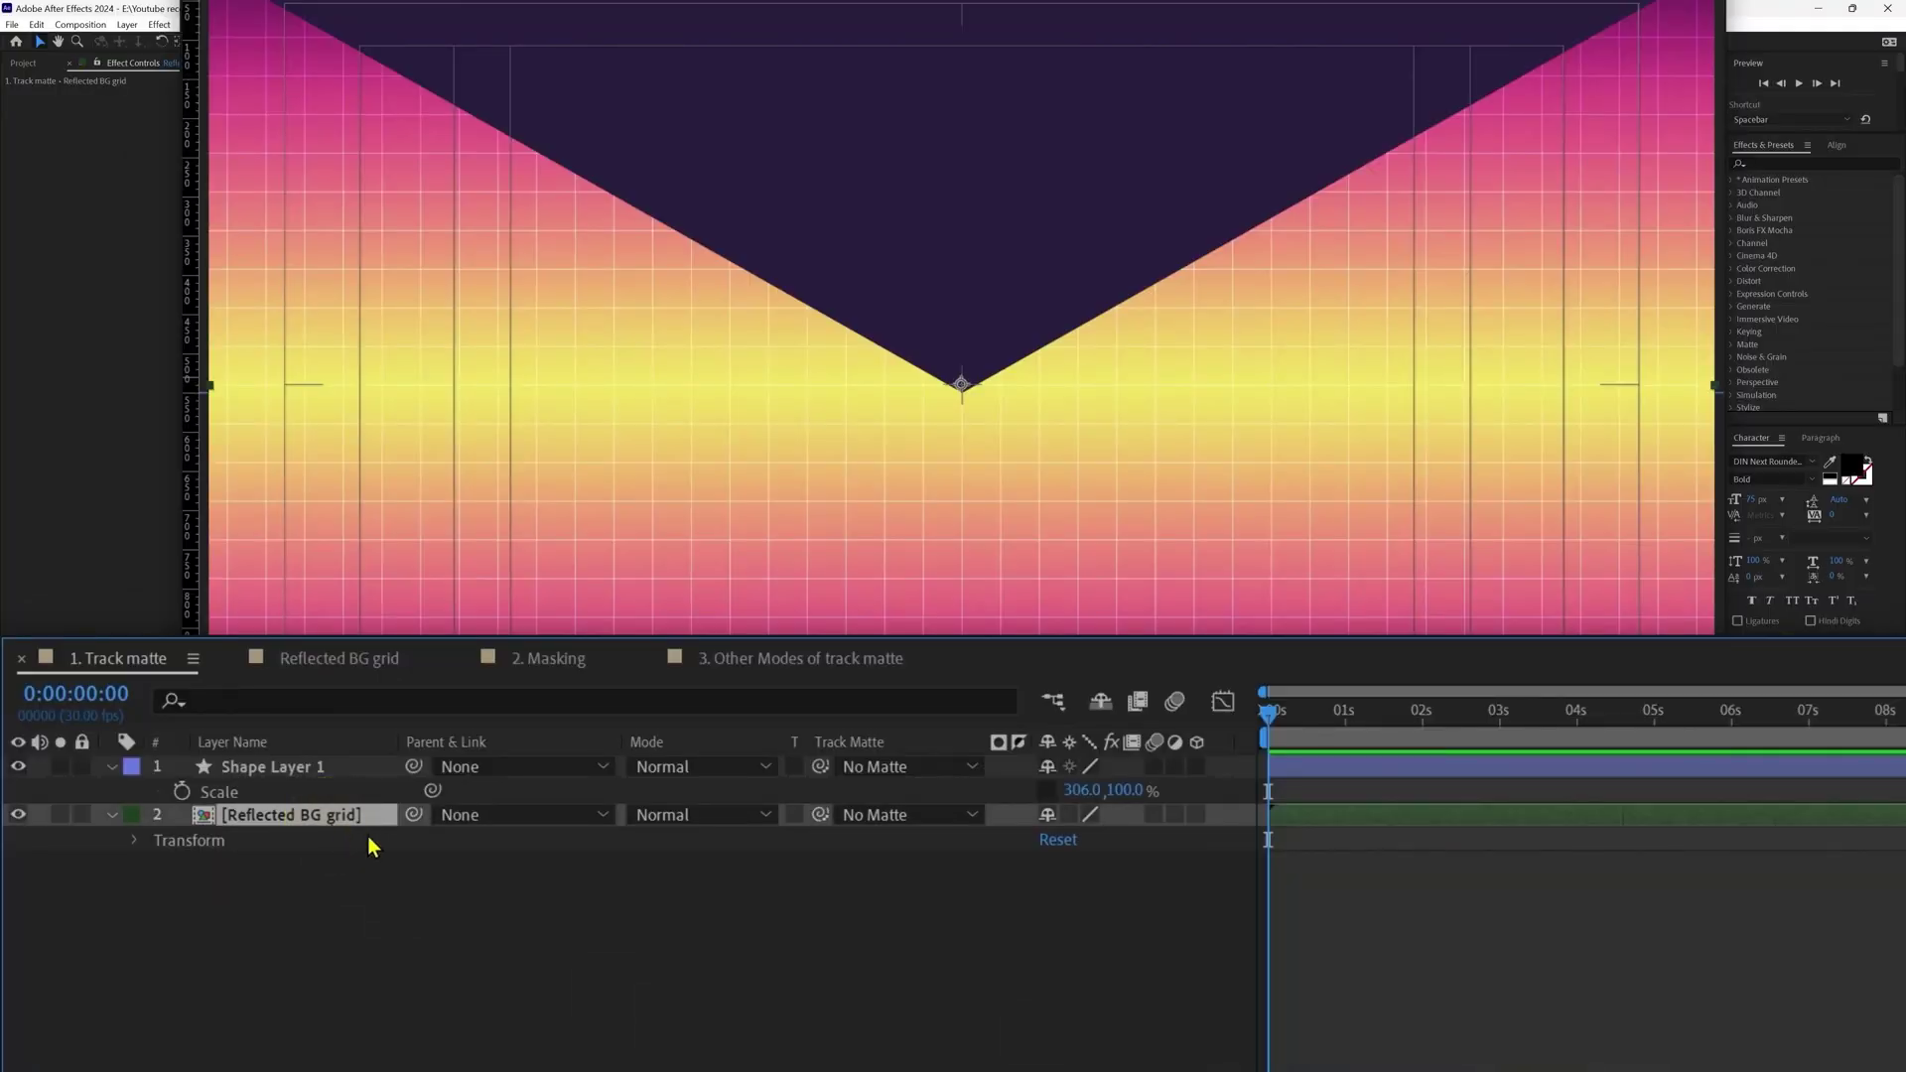
{"action": "key", "text": "ctrl+d"}
{"action": "left_click", "coordinate": [296, 769]}
{"action": "left_click", "coordinate": [295, 769]}
{"action": "key", "text": "ctrl+shift+c"}
{"action": "type", "text": "Wave"}
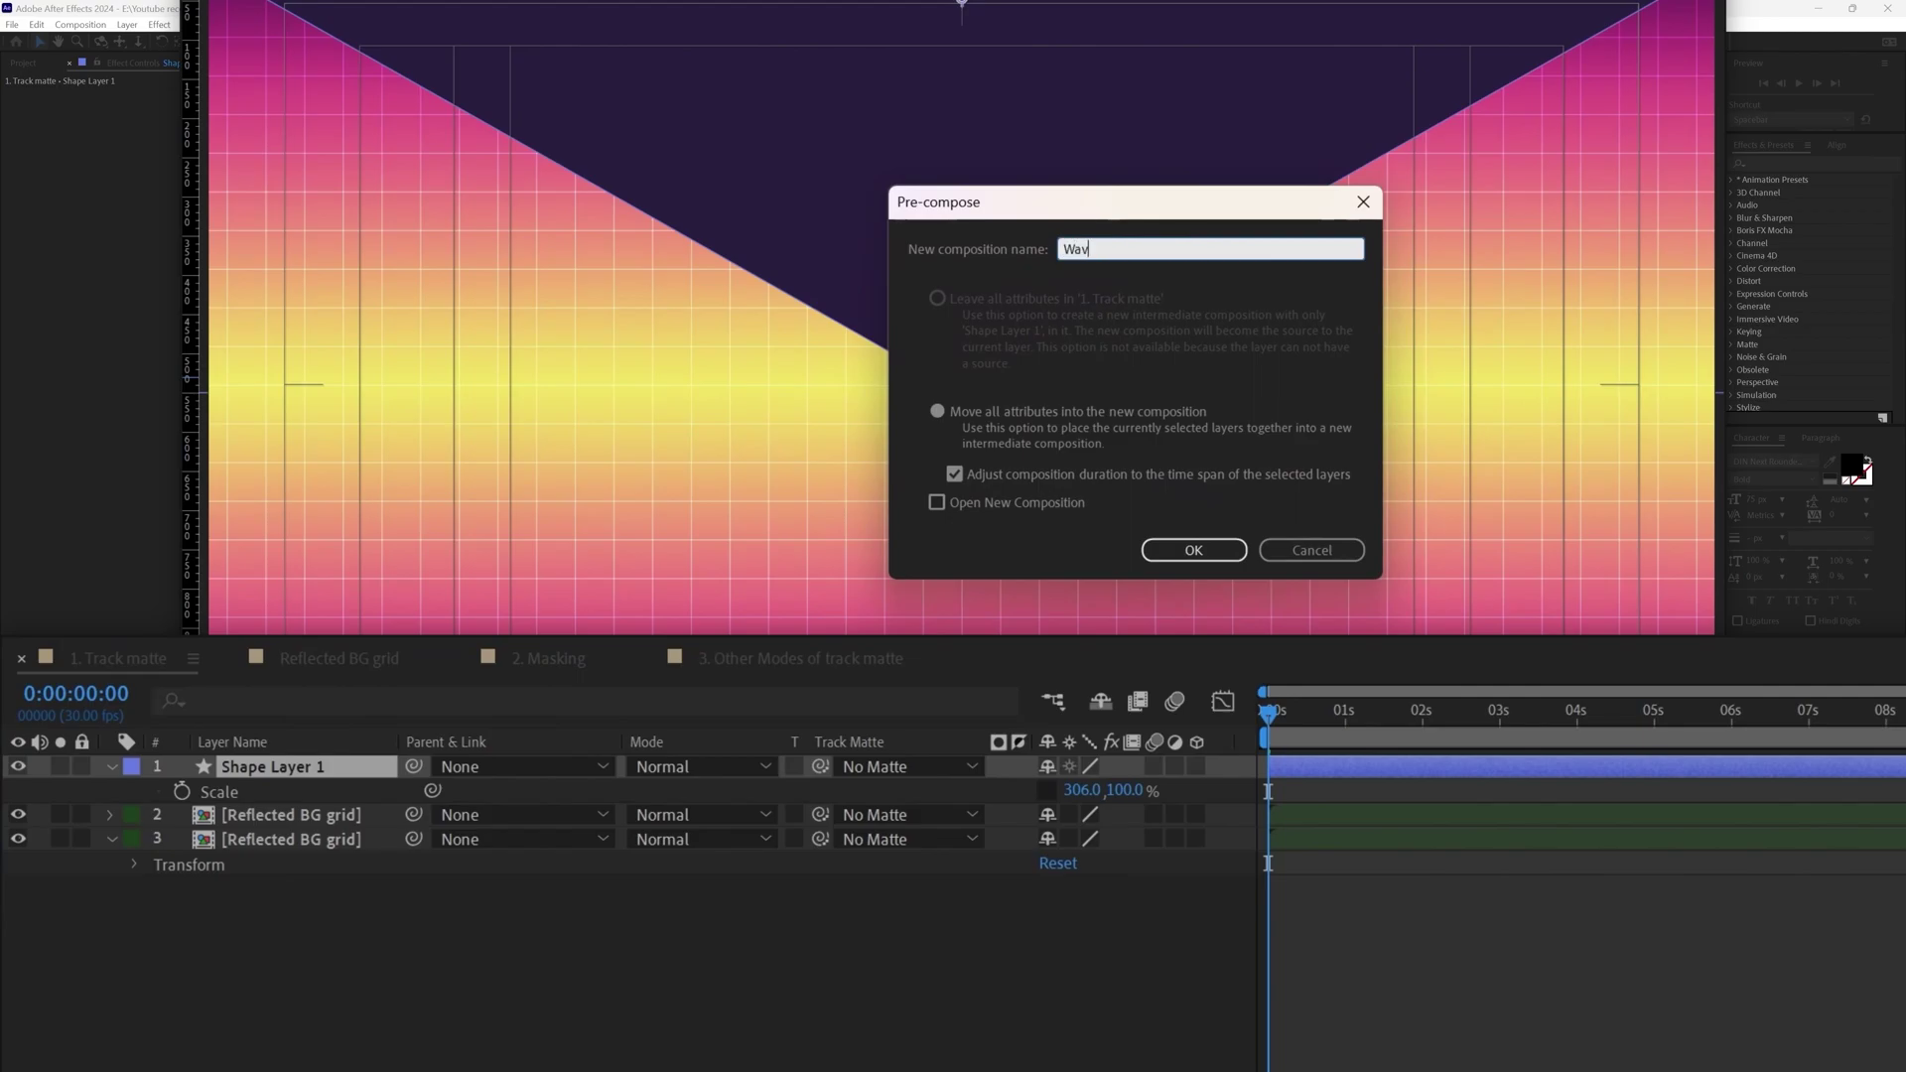
{"action": "key", "text": "Return"}
Open the Wave composition and crop it to a region of interest spanning the full width down to the triangle's tip.
{"action": "double_click", "coordinate": [244, 772]}
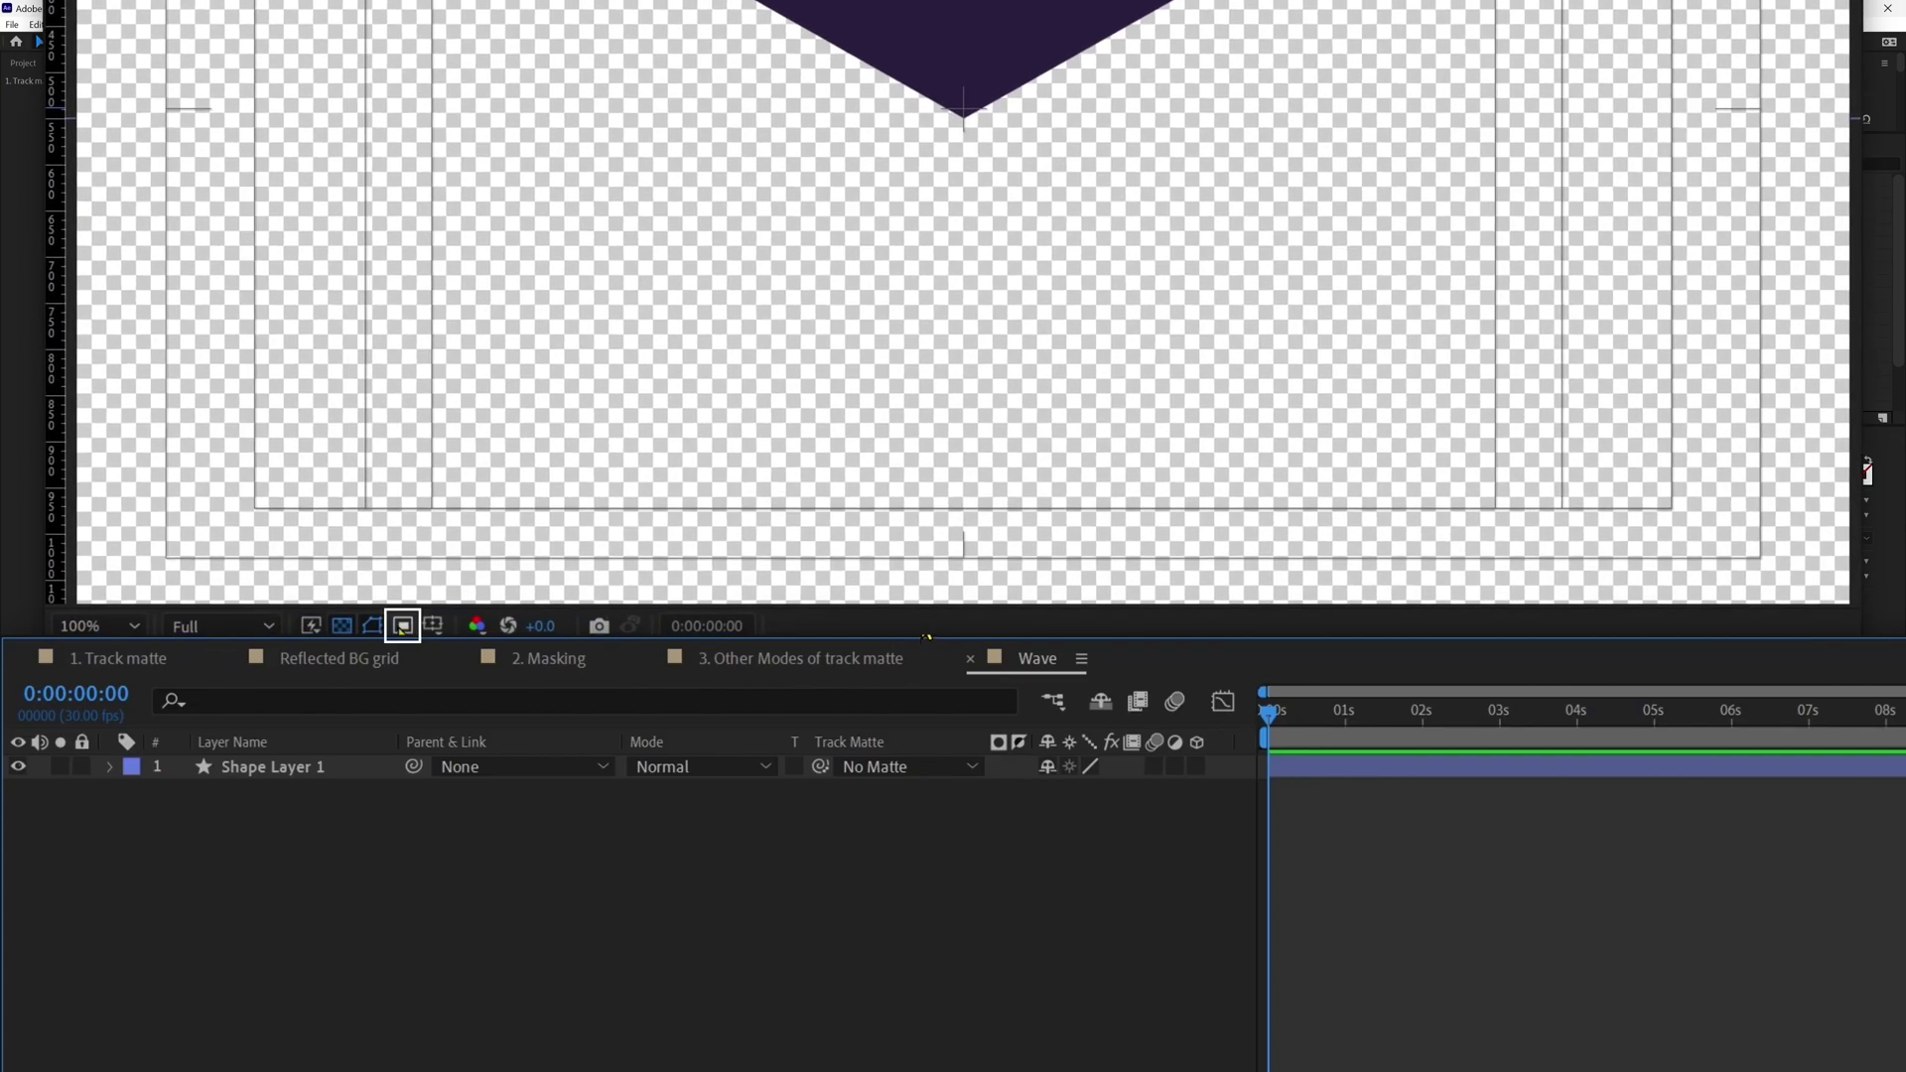
{"action": "left_click", "coordinate": [401, 628]}
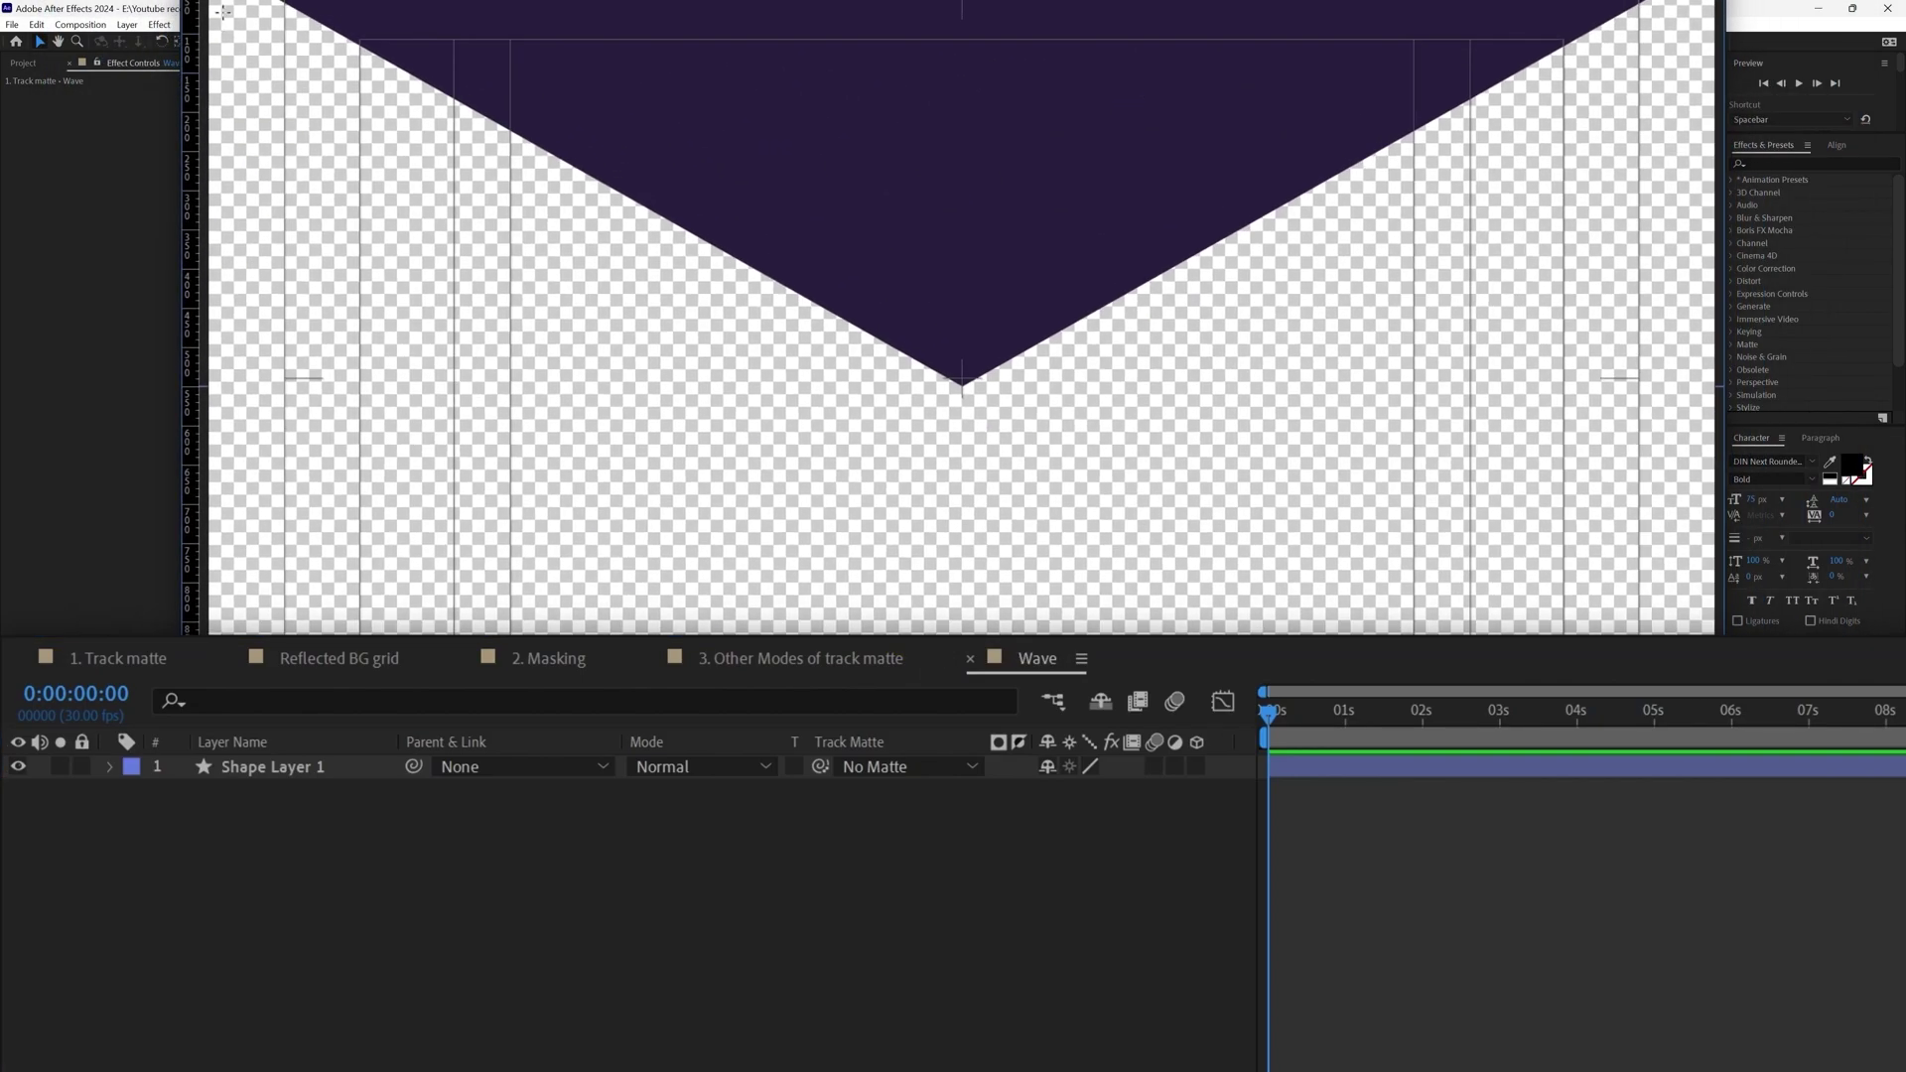
{"action": "mouse_move", "coordinate": [203, 2]}
{"action": "left_mouse_down"}
{"action": "mouse_move", "coordinate": [1279, 281]}
{"action": "mouse_move", "coordinate": [1719, 300]}
{"action": "mouse_move", "coordinate": [1720, 365]}
{"action": "left_mouse_up"}
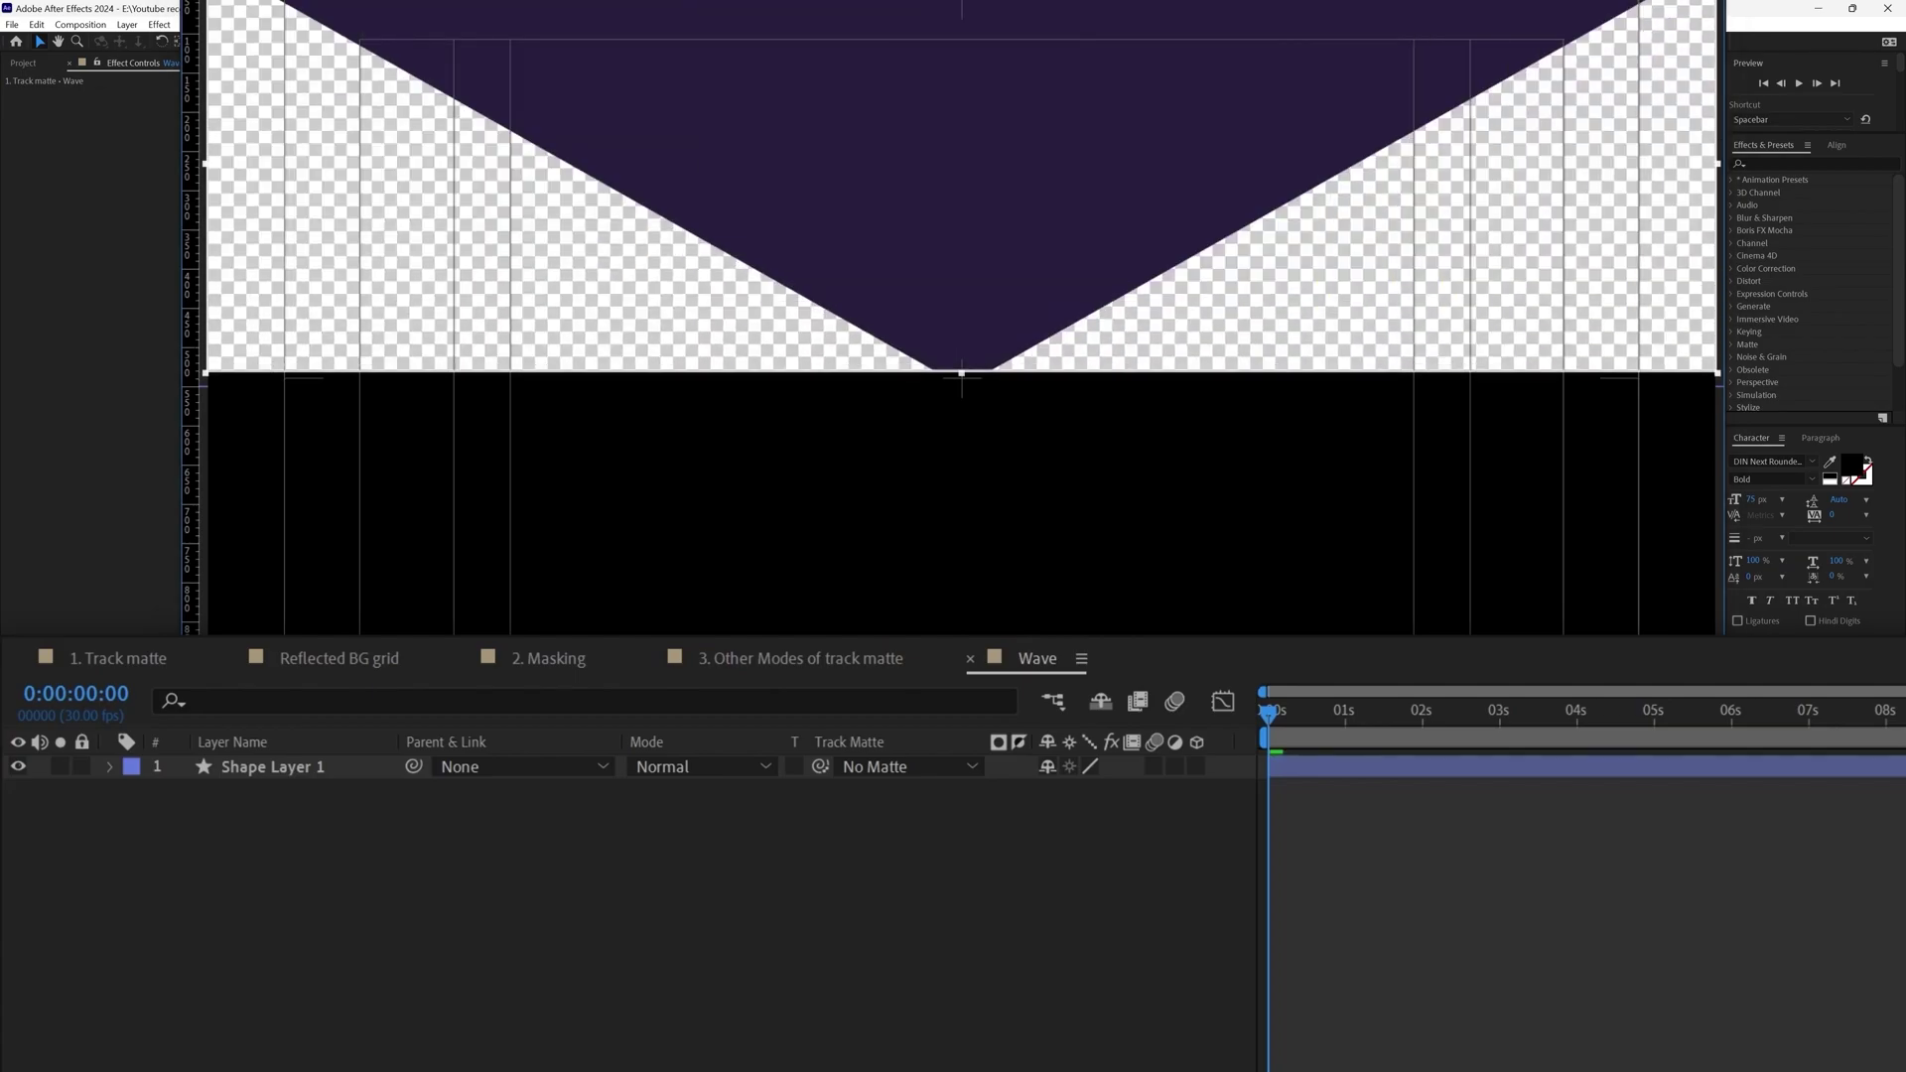
{"action": "left_click", "coordinate": [99, 25]}
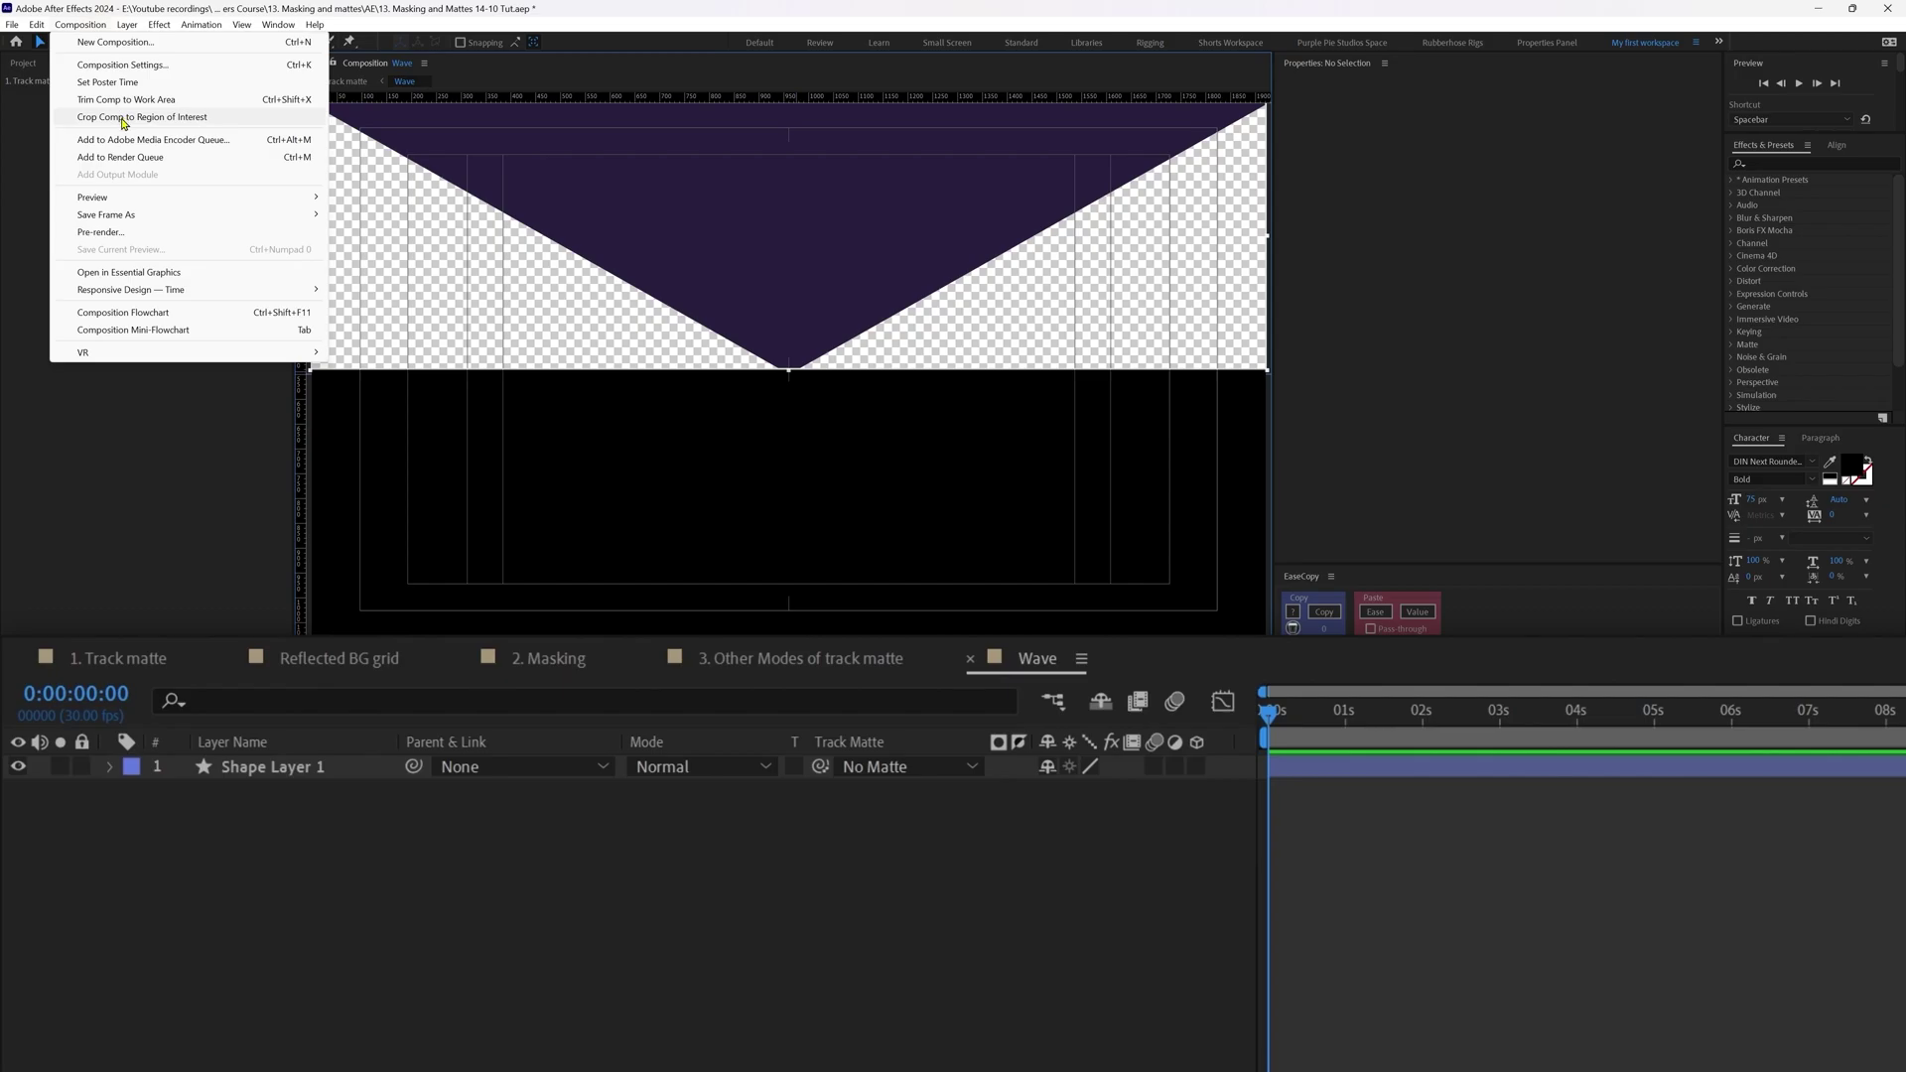
{"action": "left_click", "coordinate": [124, 118]}
Set the Wave composition's height to 999 px.
{"action": "left_click", "coordinate": [80, 24]}
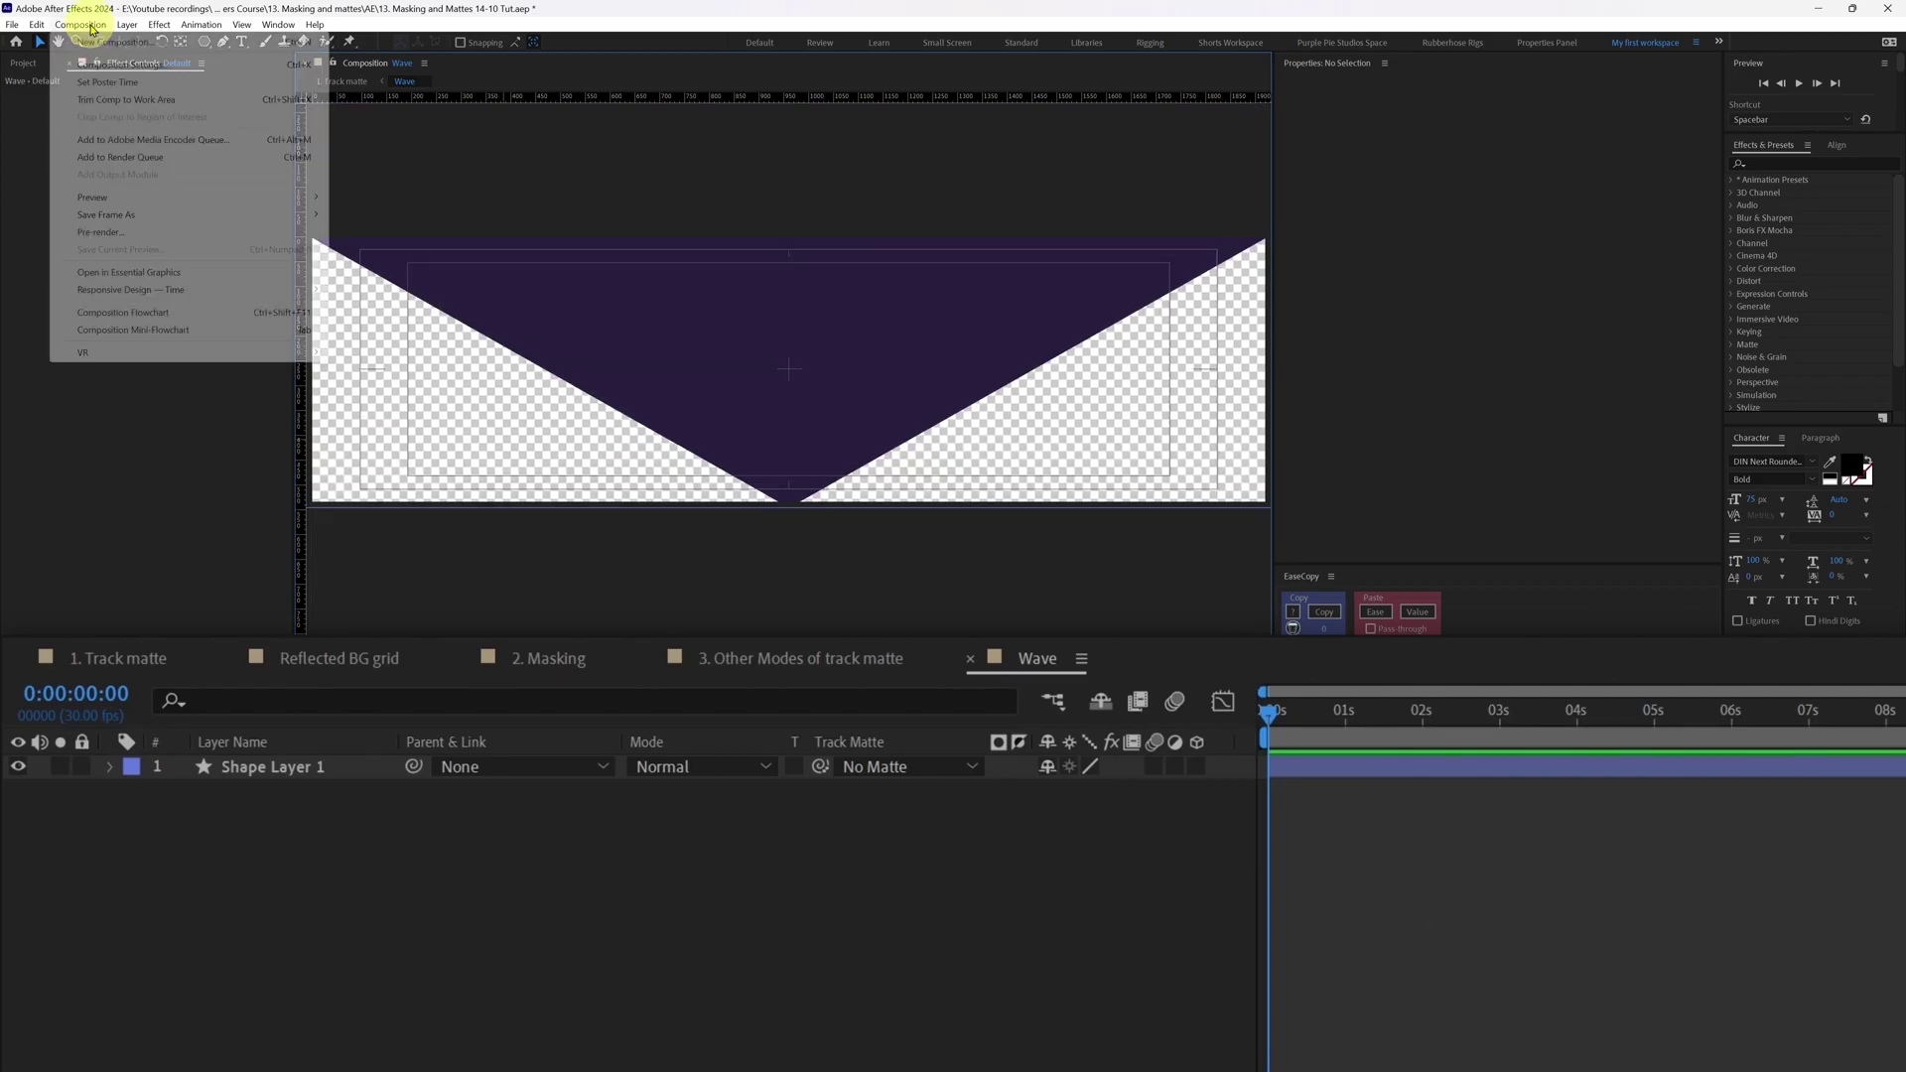
{"action": "left_click", "coordinate": [1405, 1040]}
{"action": "left_click", "coordinate": [90, 24]}
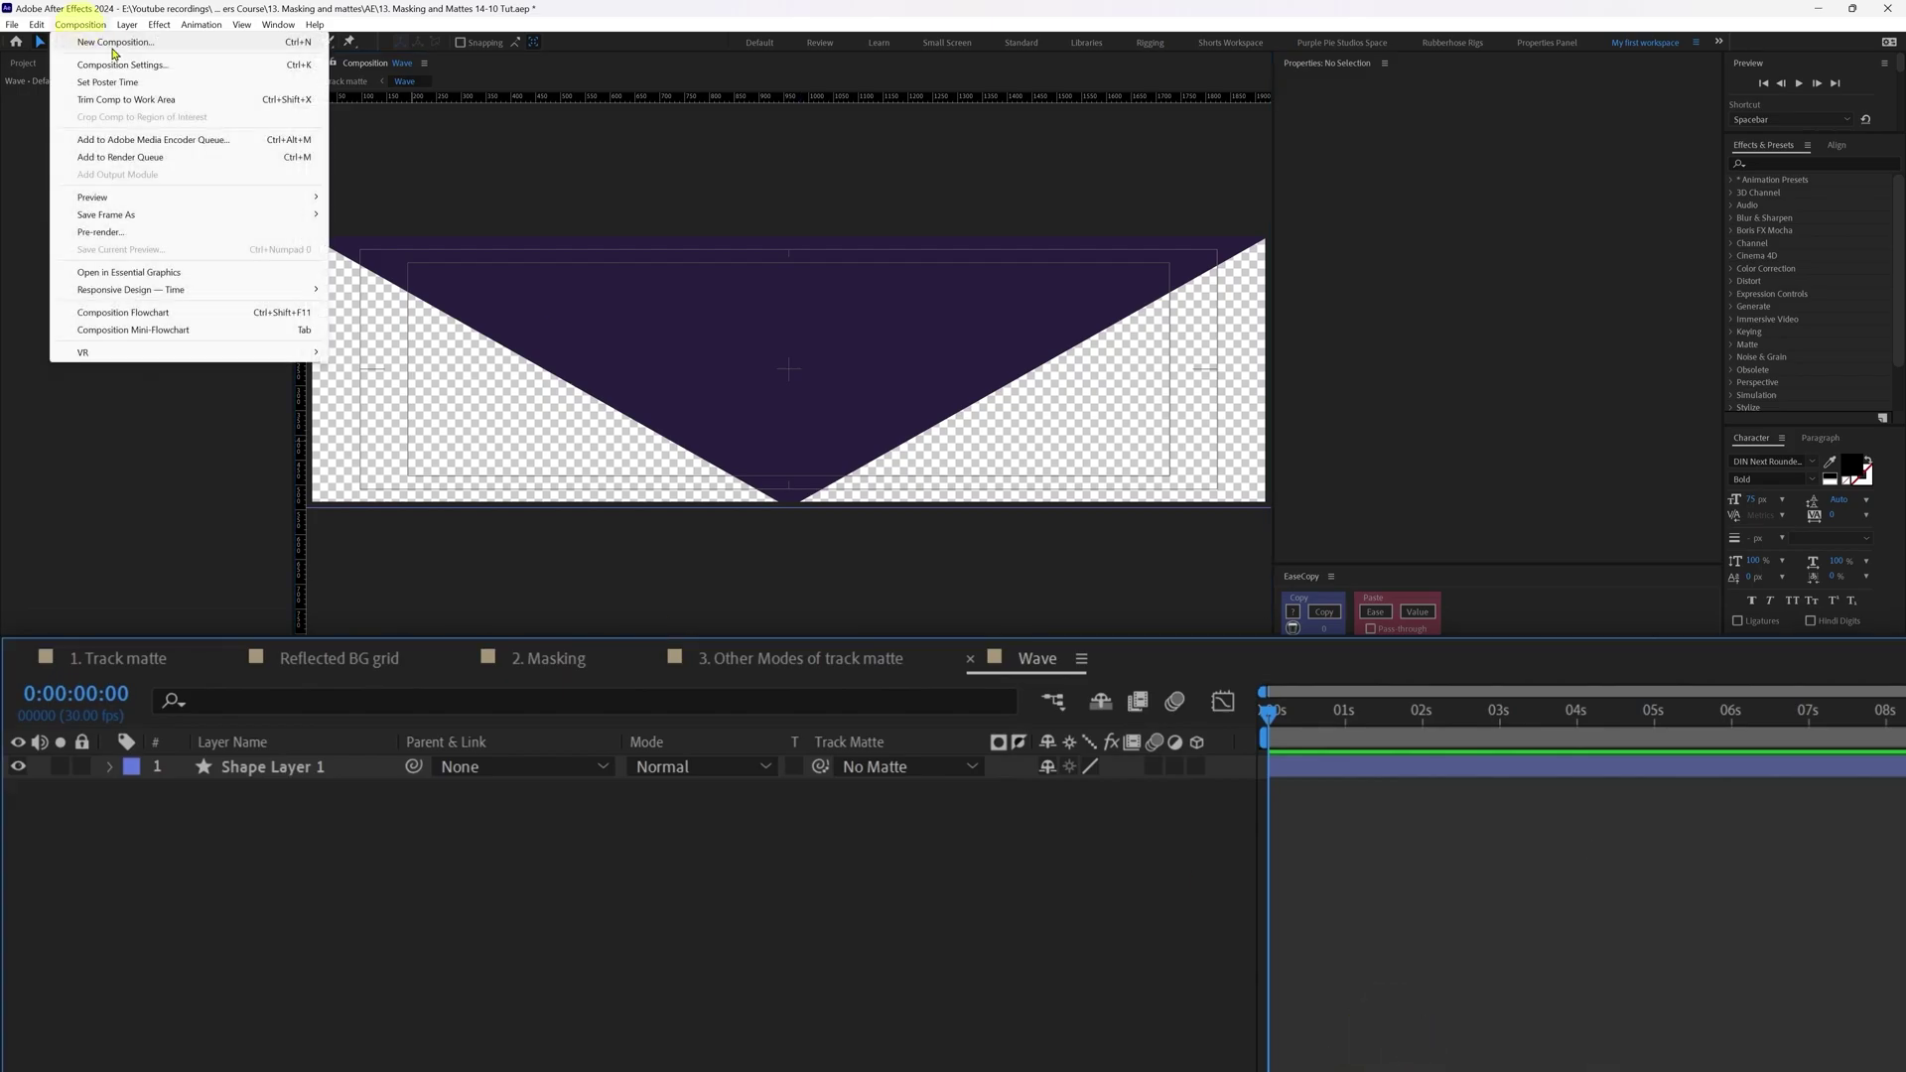
{"action": "left_click", "coordinate": [110, 56]}
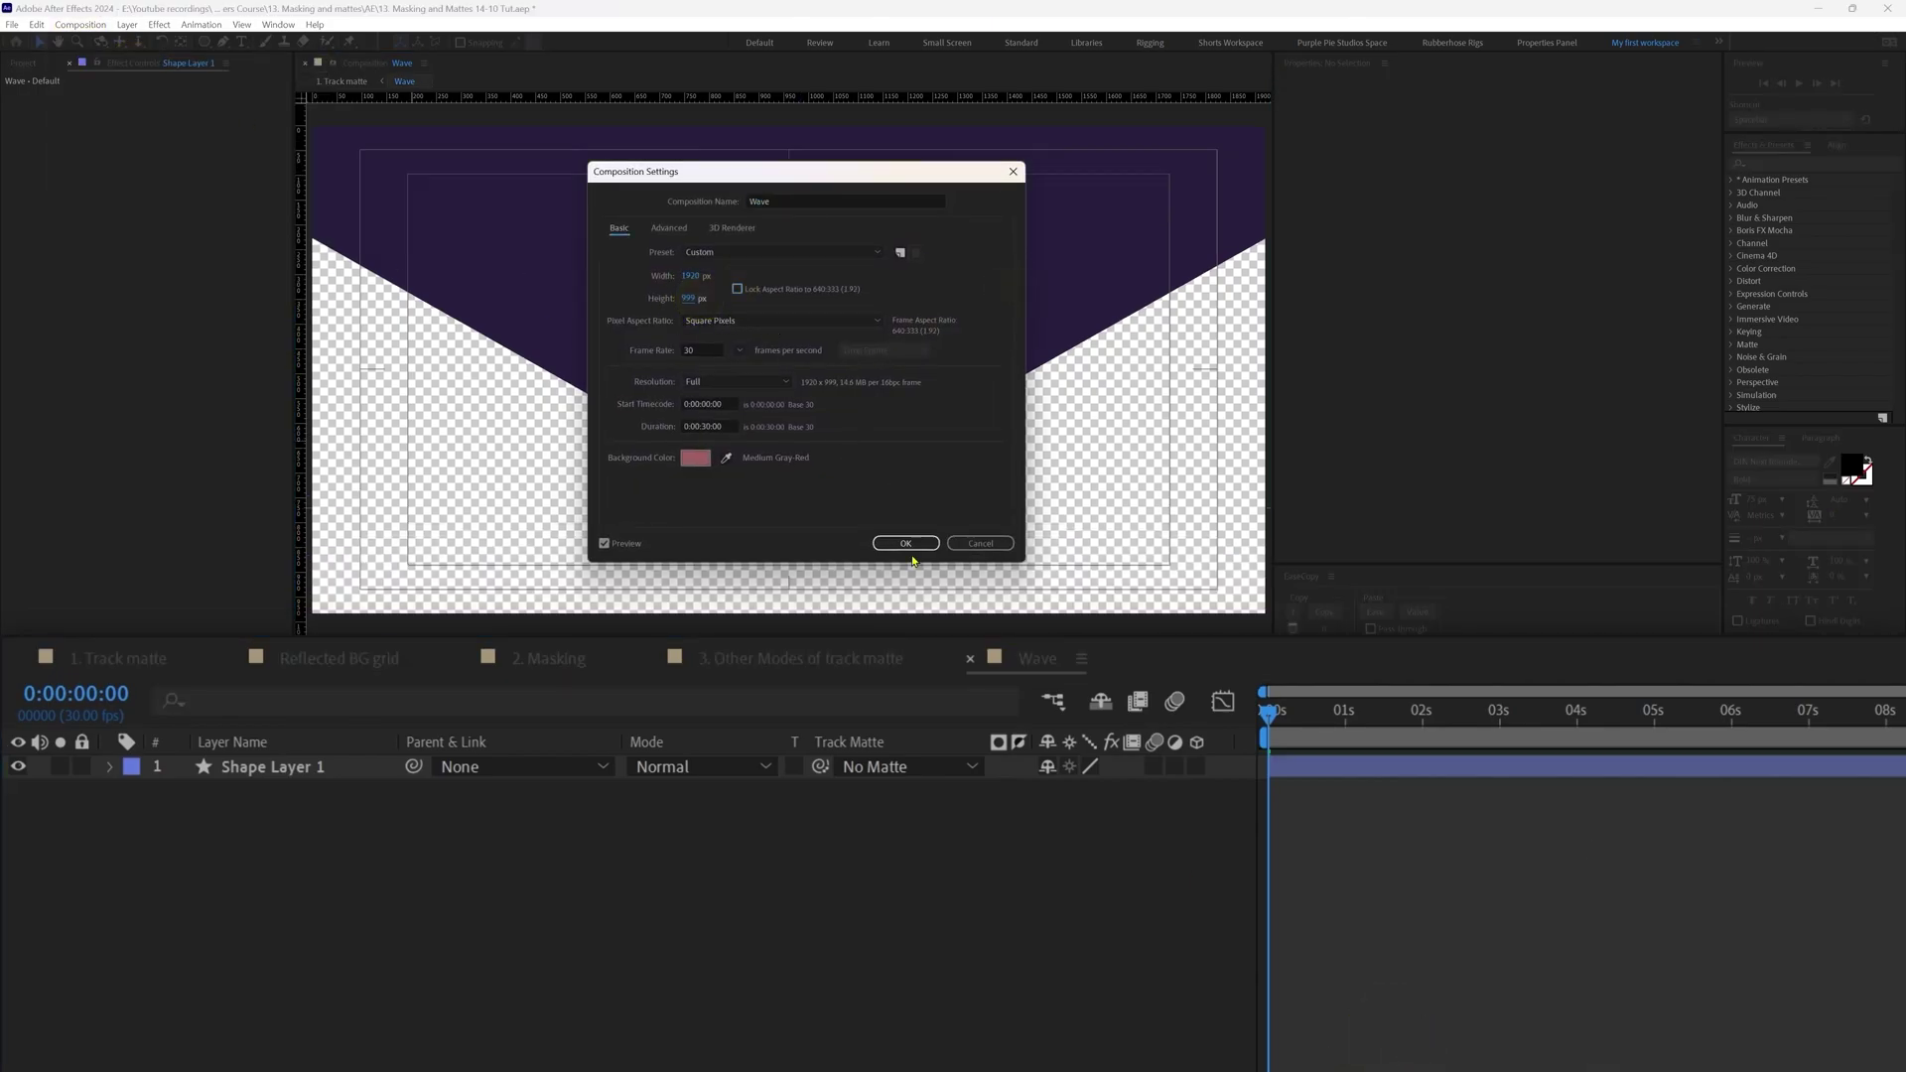
{"action": "left_click", "coordinate": [907, 546]}
Apply the Wave Warp effect to Shape Layer 1 and set its pinning to Bottom Edge.
{"action": "left_click", "coordinate": [287, 764]}
{"action": "left_click", "coordinate": [1834, 146]}
{"action": "left_click", "coordinate": [1879, 183]}
{"action": "left_click", "coordinate": [1767, 151]}
{"action": "left_click", "coordinate": [1766, 163]}
{"action": "type", "text": "wave"}
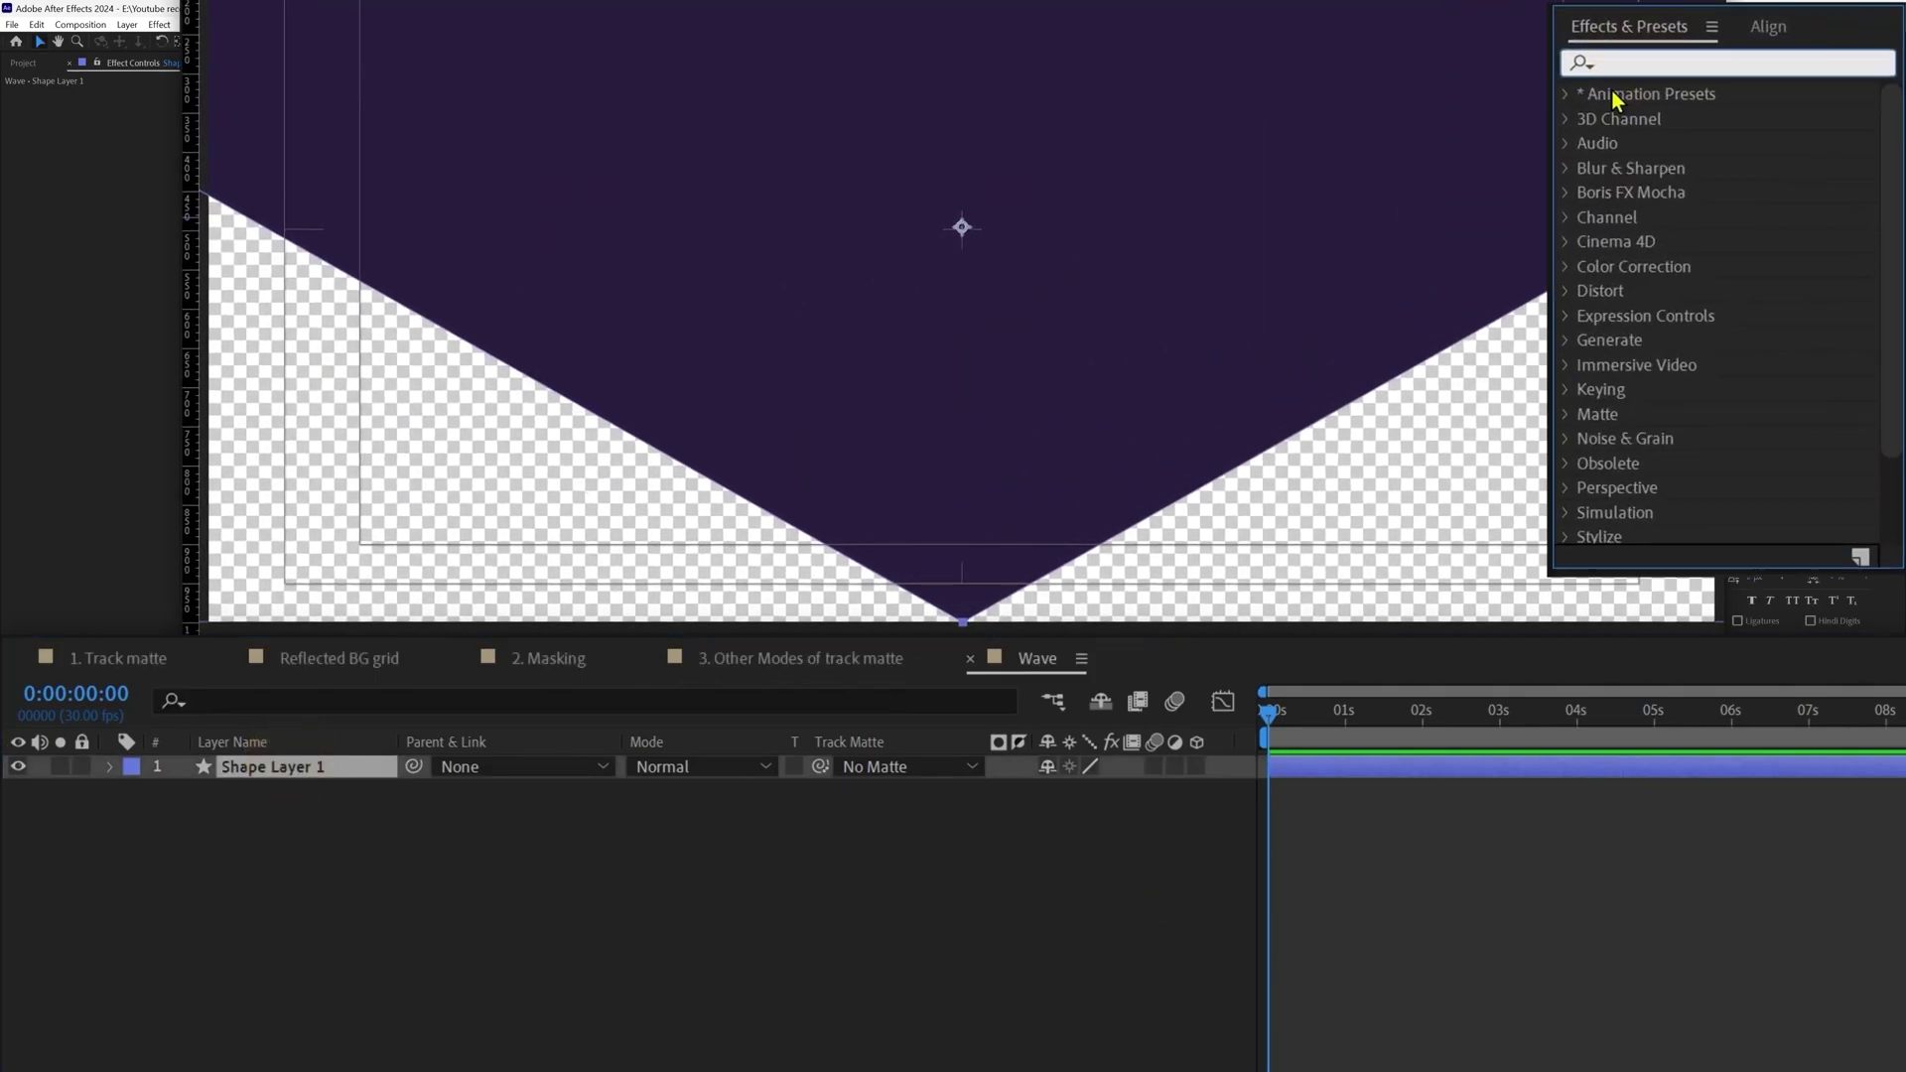
{"action": "double_click", "coordinate": [1682, 121]}
{"action": "left_click", "coordinate": [349, 293]}
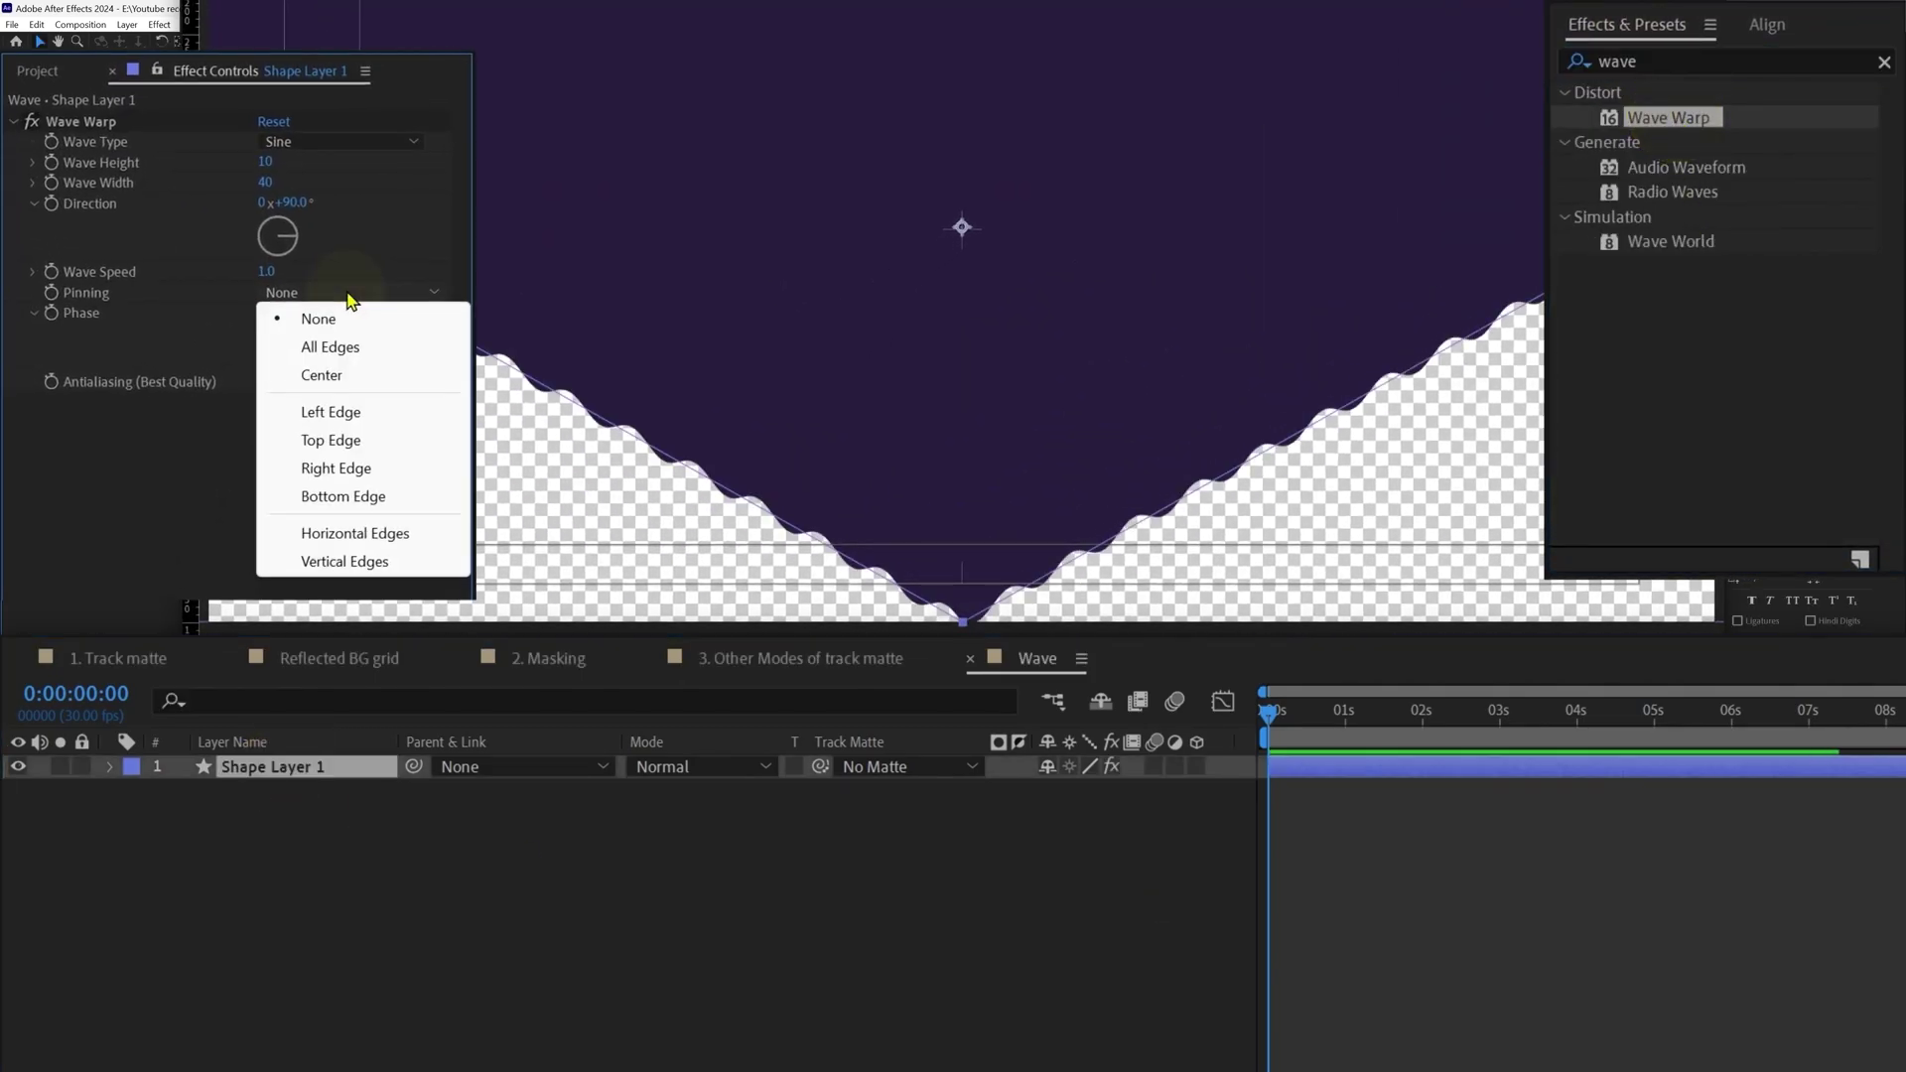
{"action": "left_click", "coordinate": [369, 497]}
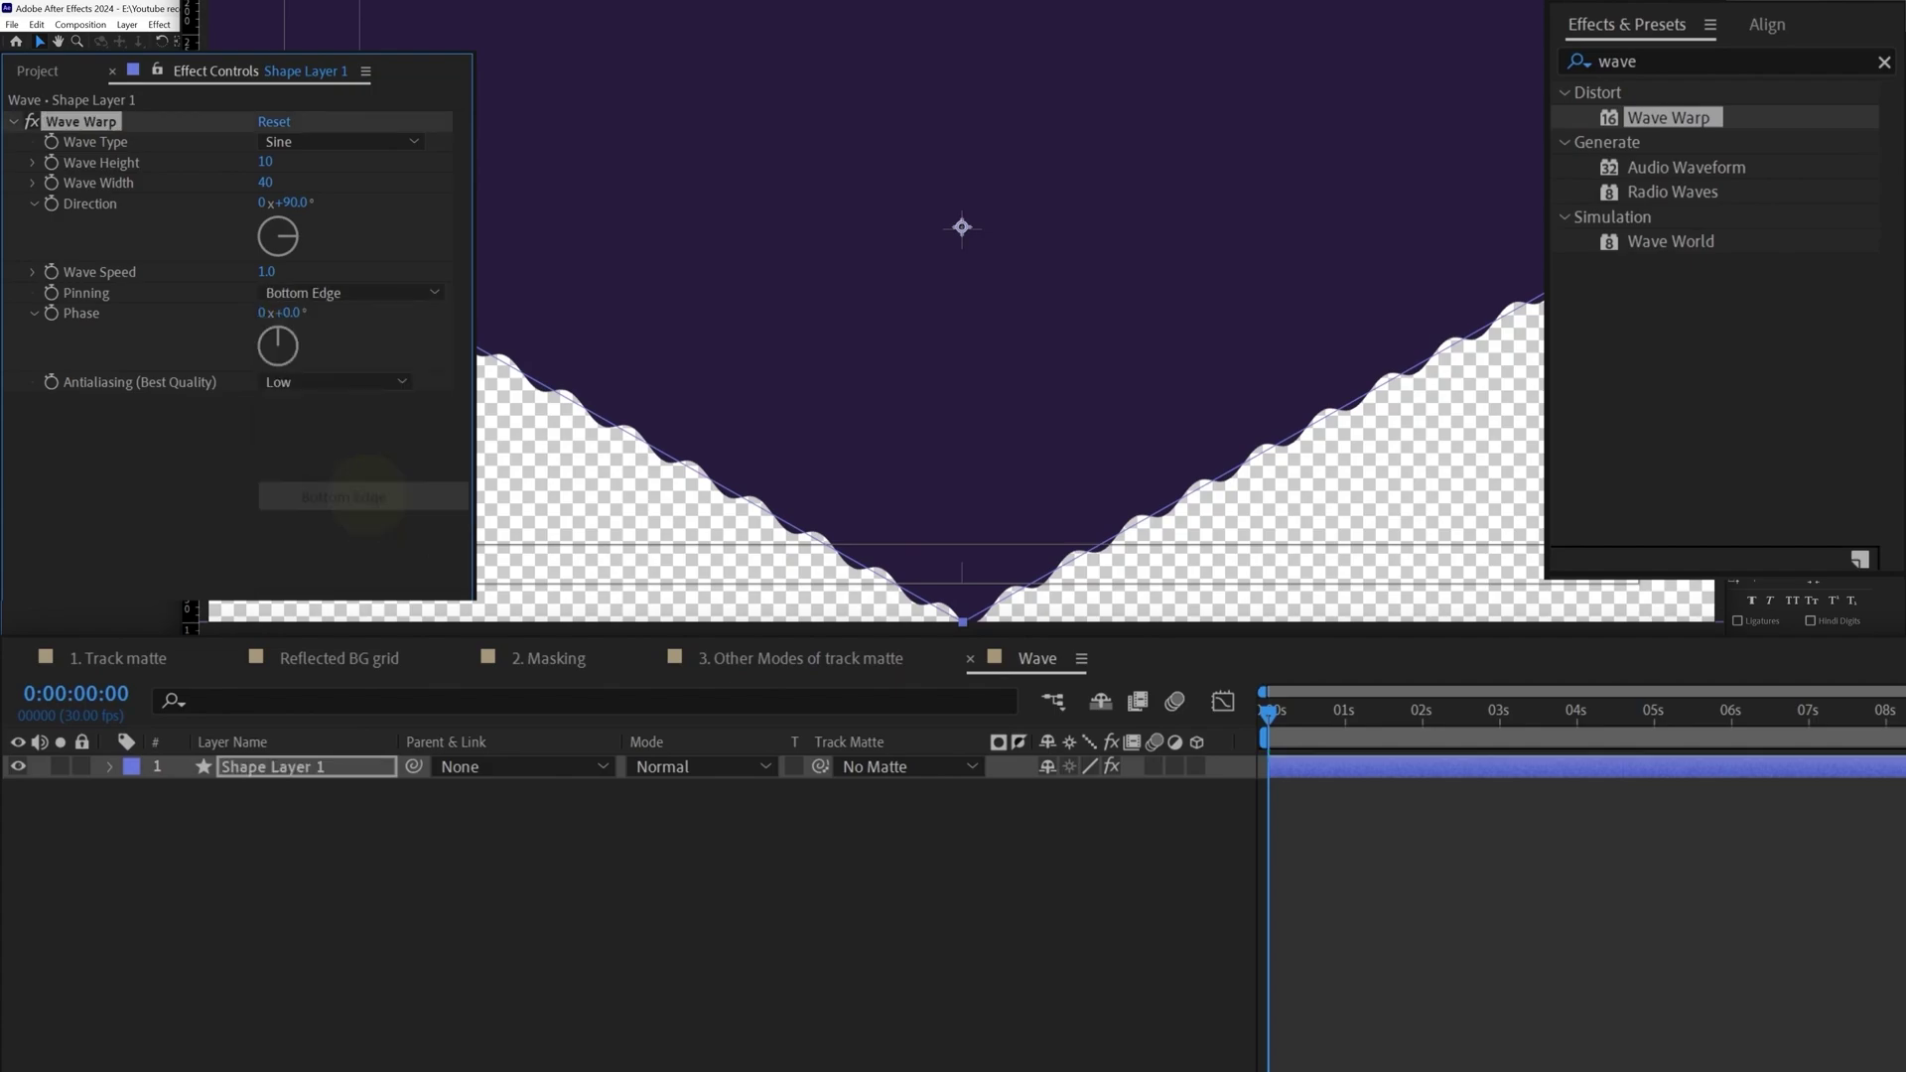
Set the Wave Warp's wave height to 80, wave width to 150 and direction to 0°.
{"action": "left_click", "coordinate": [265, 163]}
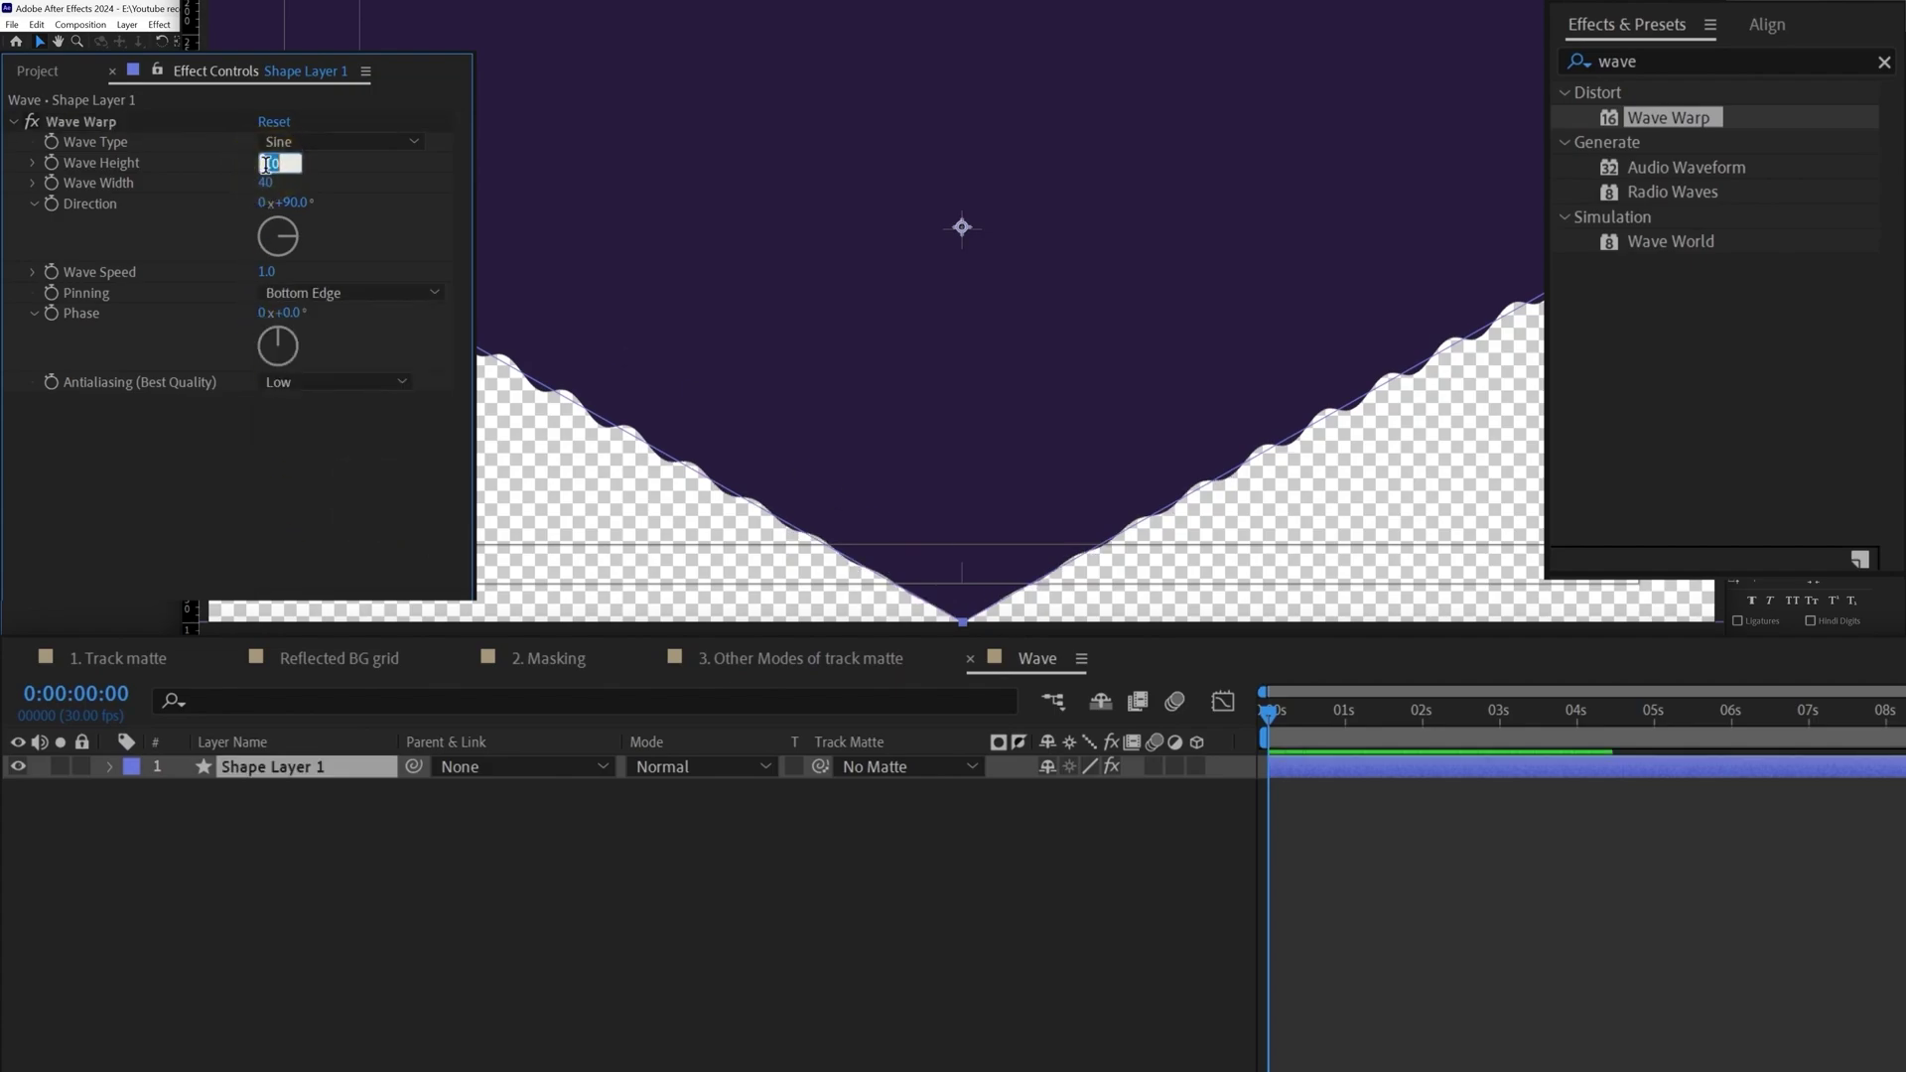
{"action": "type", "text": "80"}
{"action": "key", "text": "Return"}
{"action": "left_click", "coordinate": [270, 182]}
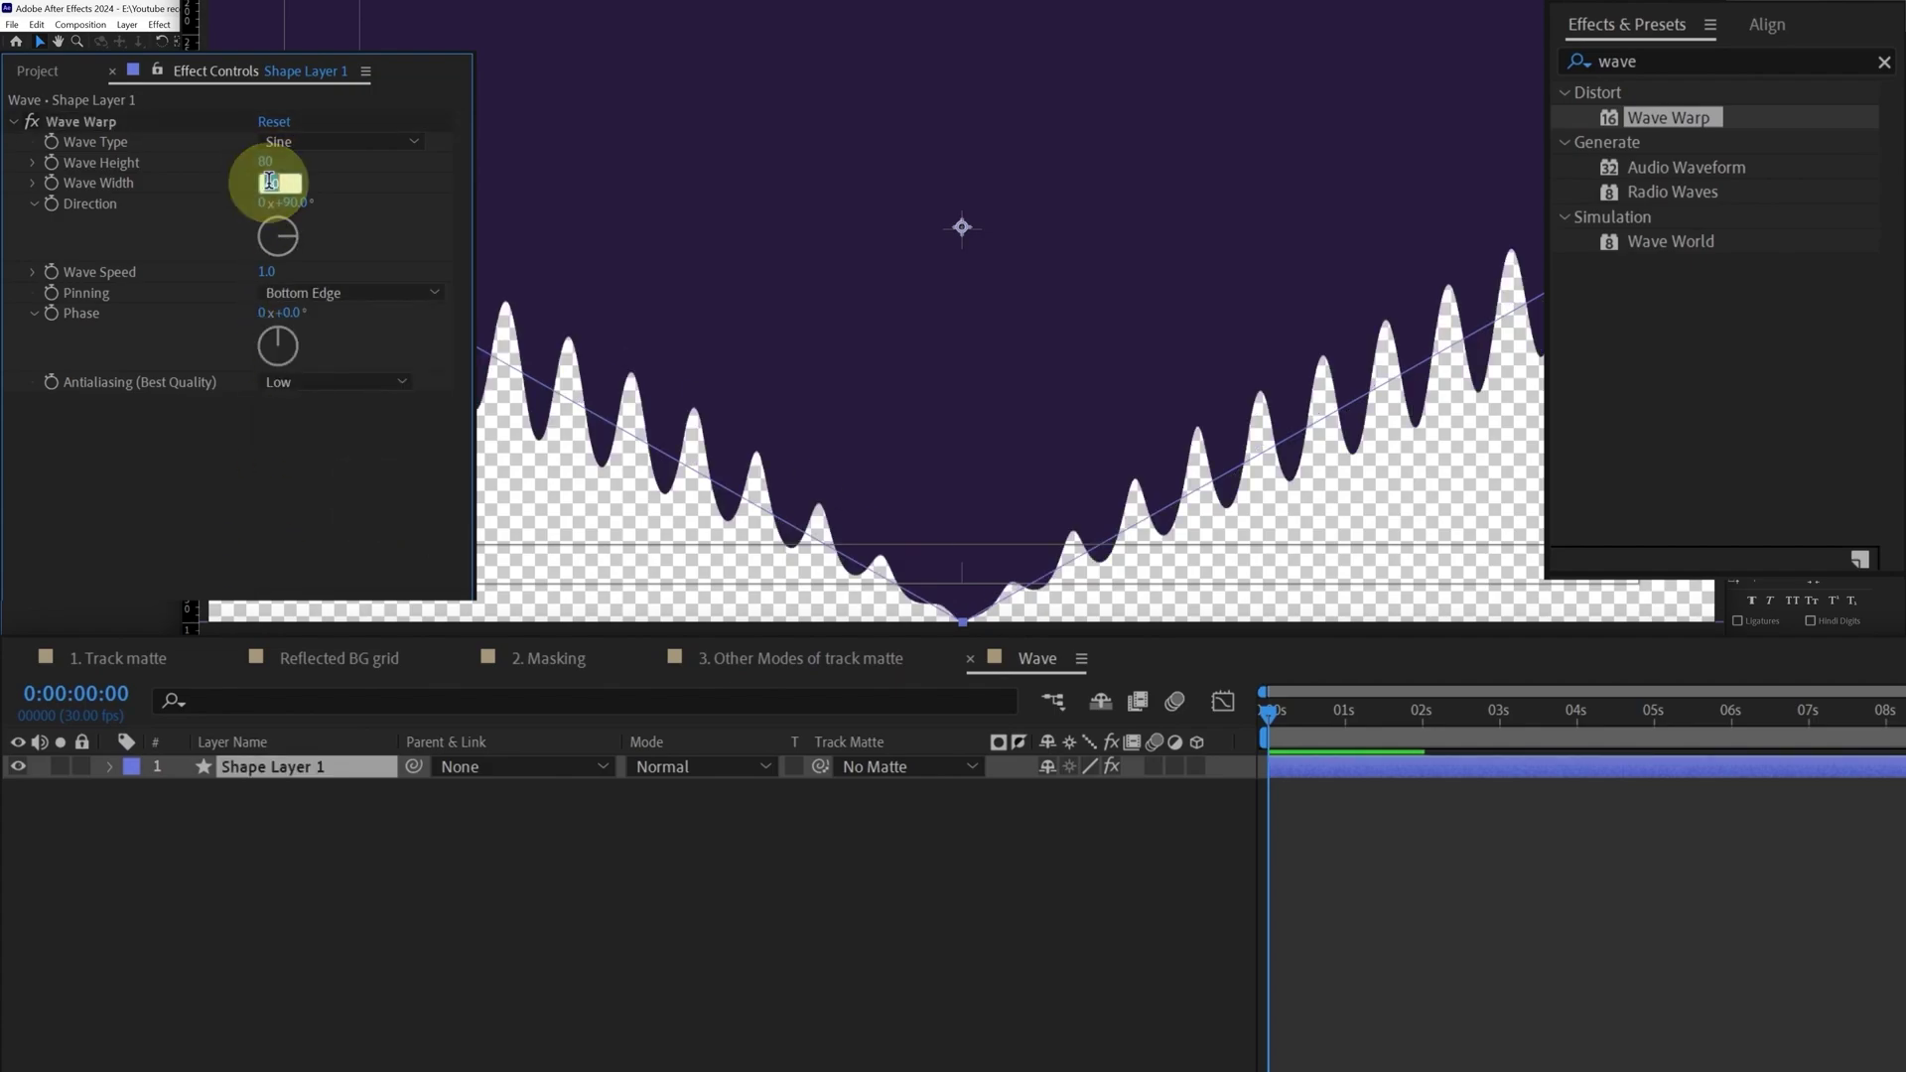
{"action": "type", "text": "150"}
{"action": "key", "text": "Return"}
{"action": "left_click", "coordinate": [298, 203]}
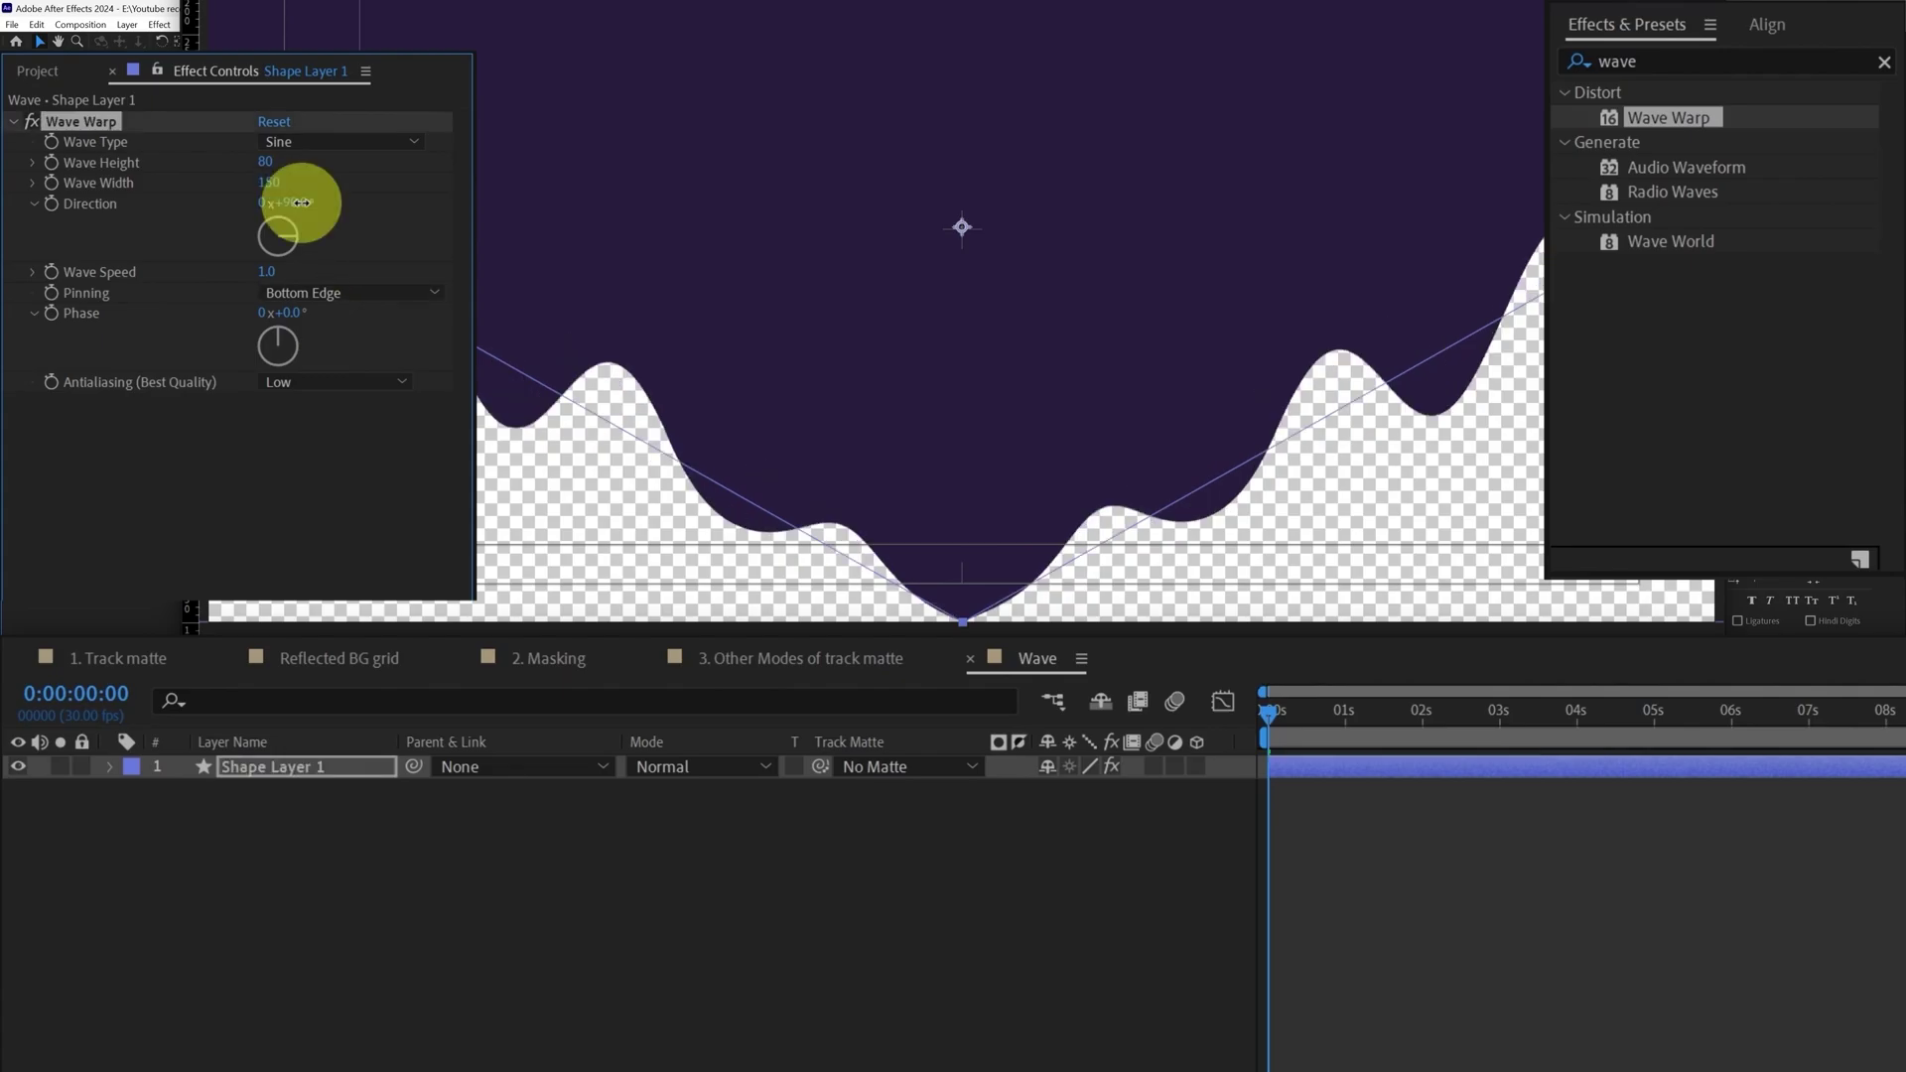
{"action": "type", "text": "0"}
{"action": "key", "text": "Return"}
Increase the Wave composition's width in its settings.
{"action": "left_click", "coordinate": [289, 766]}
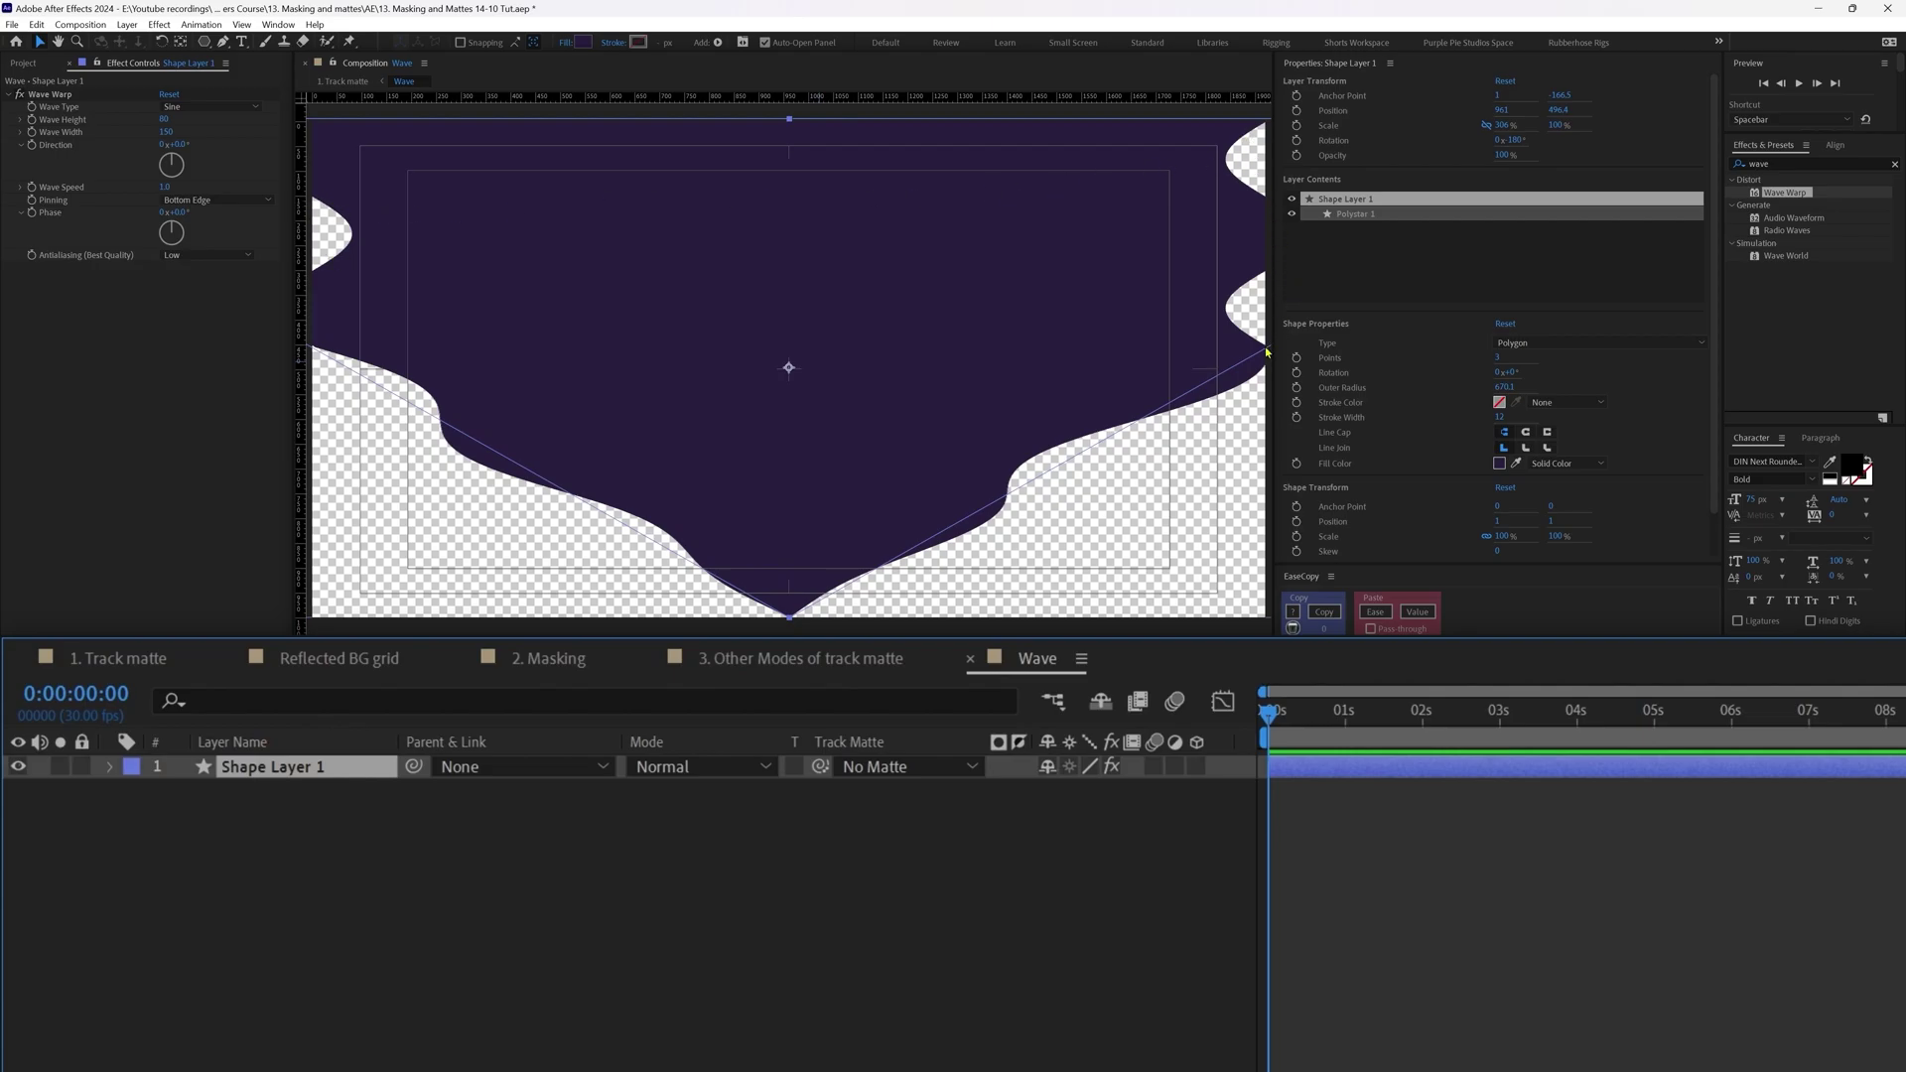
{"action": "left_click", "coordinate": [80, 24]}
{"action": "left_click", "coordinate": [127, 51]}
{"action": "left_click", "coordinate": [910, 280]}
{"action": "left_click", "coordinate": [699, 274]}
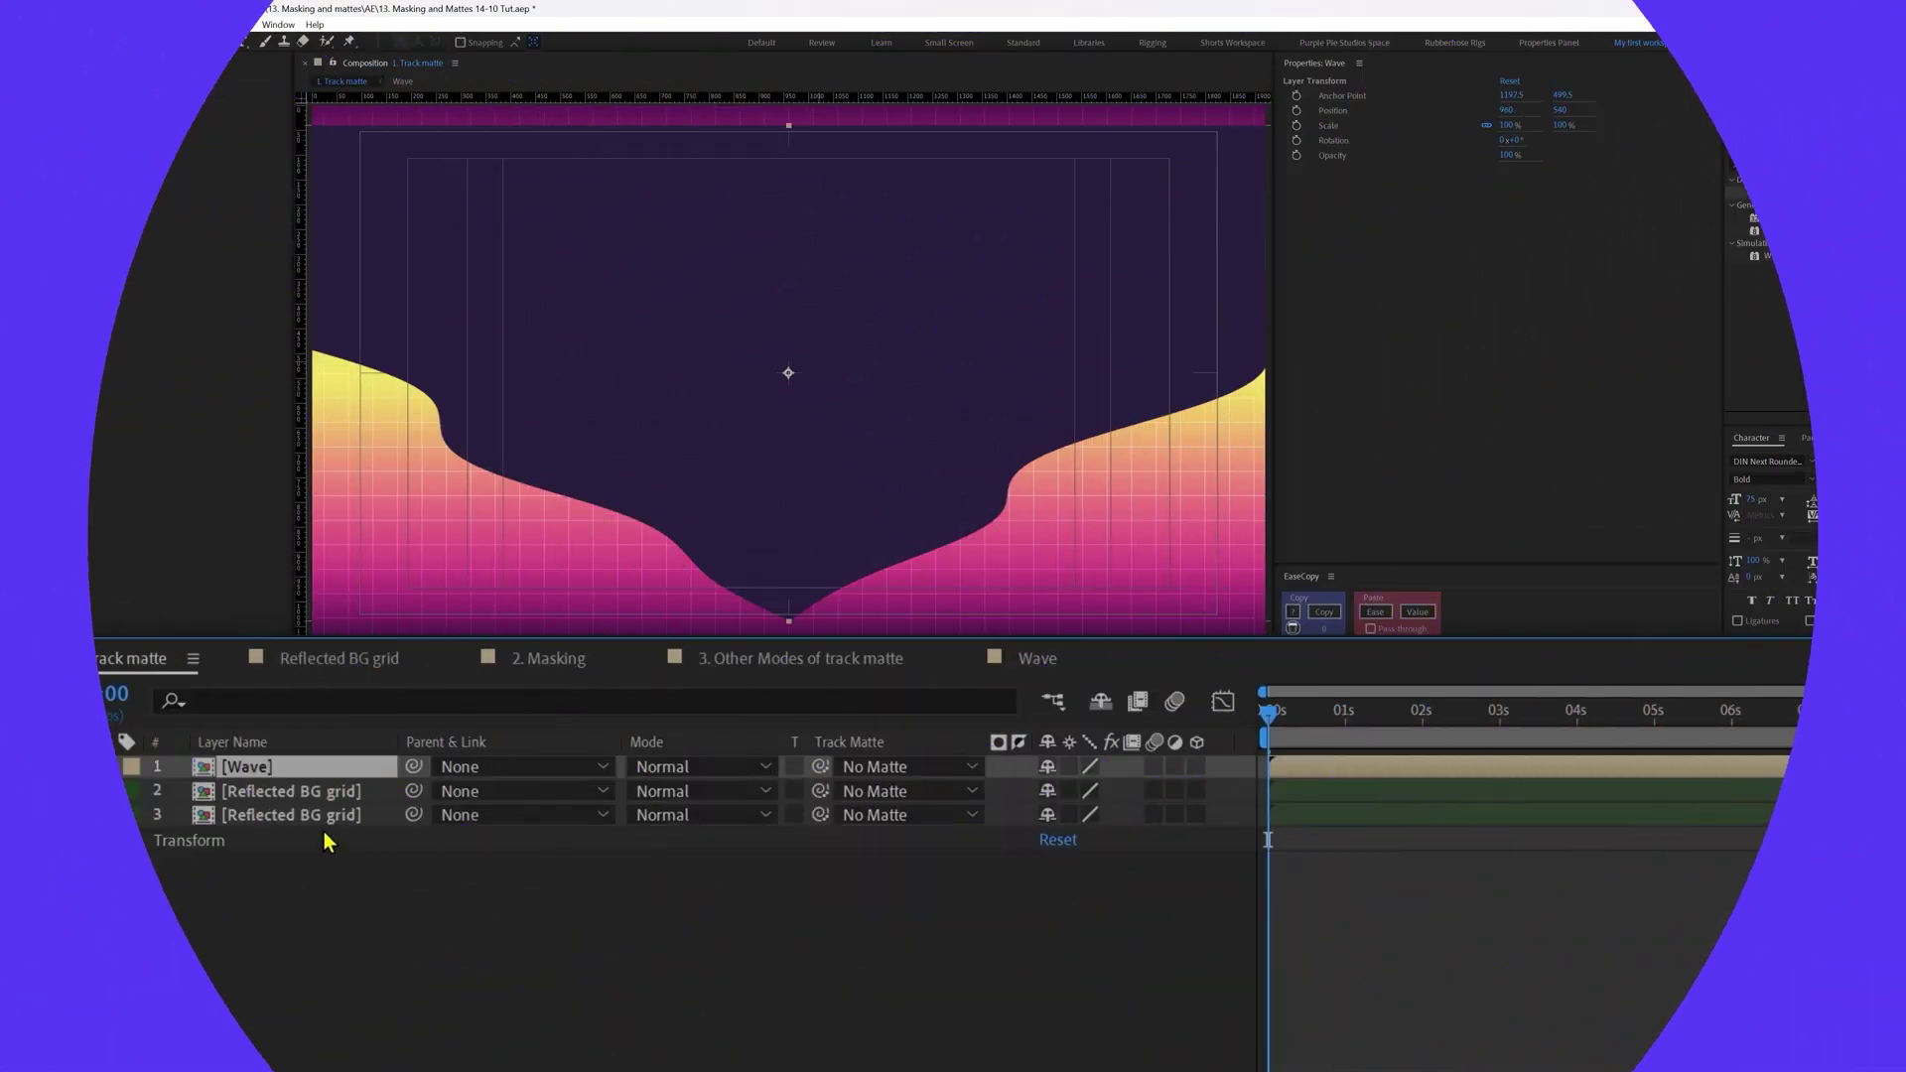
Set Wave as the track matte for the upper Reflected BG grid layer in 1. Track matte and apply Hue/Saturation to that layer.
{"action": "left_click", "coordinate": [337, 794]}
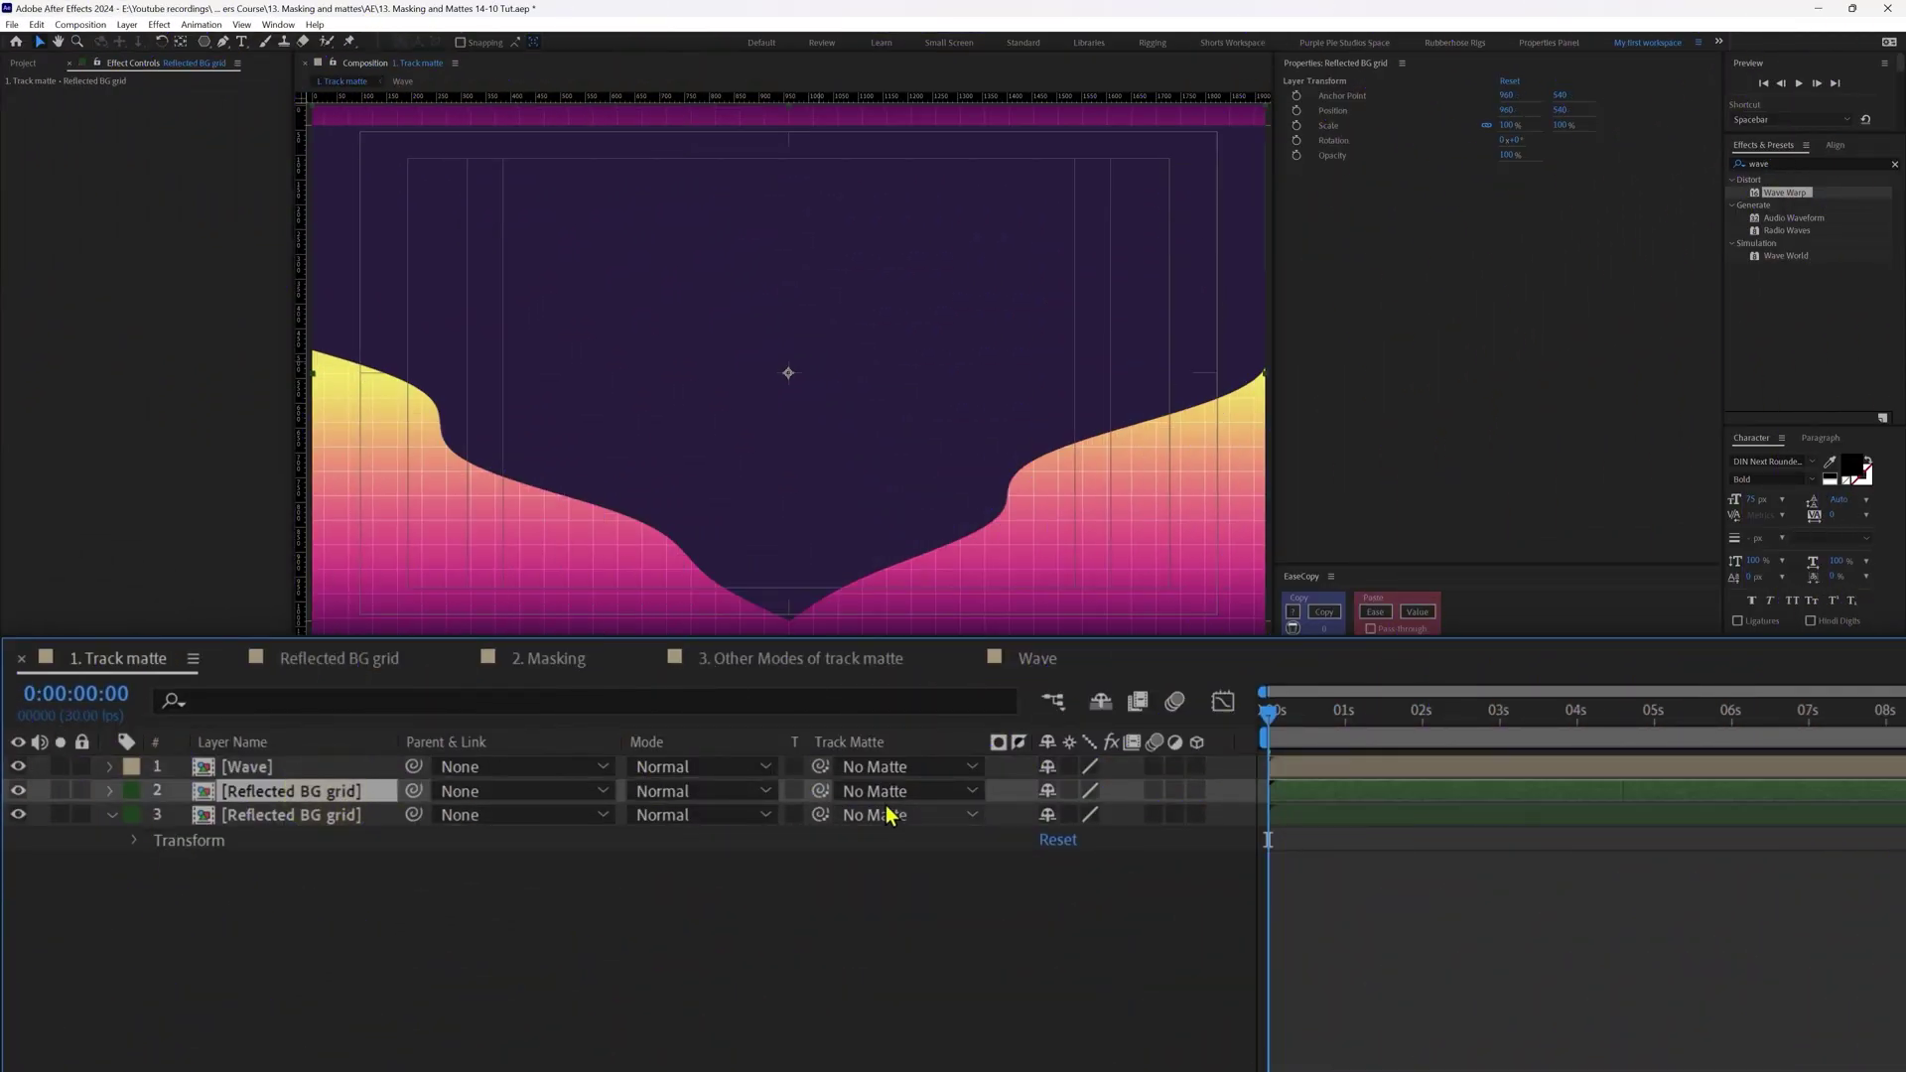
{"action": "left_click_drag", "start_coordinate": [822, 793], "coordinate": [337, 776]}
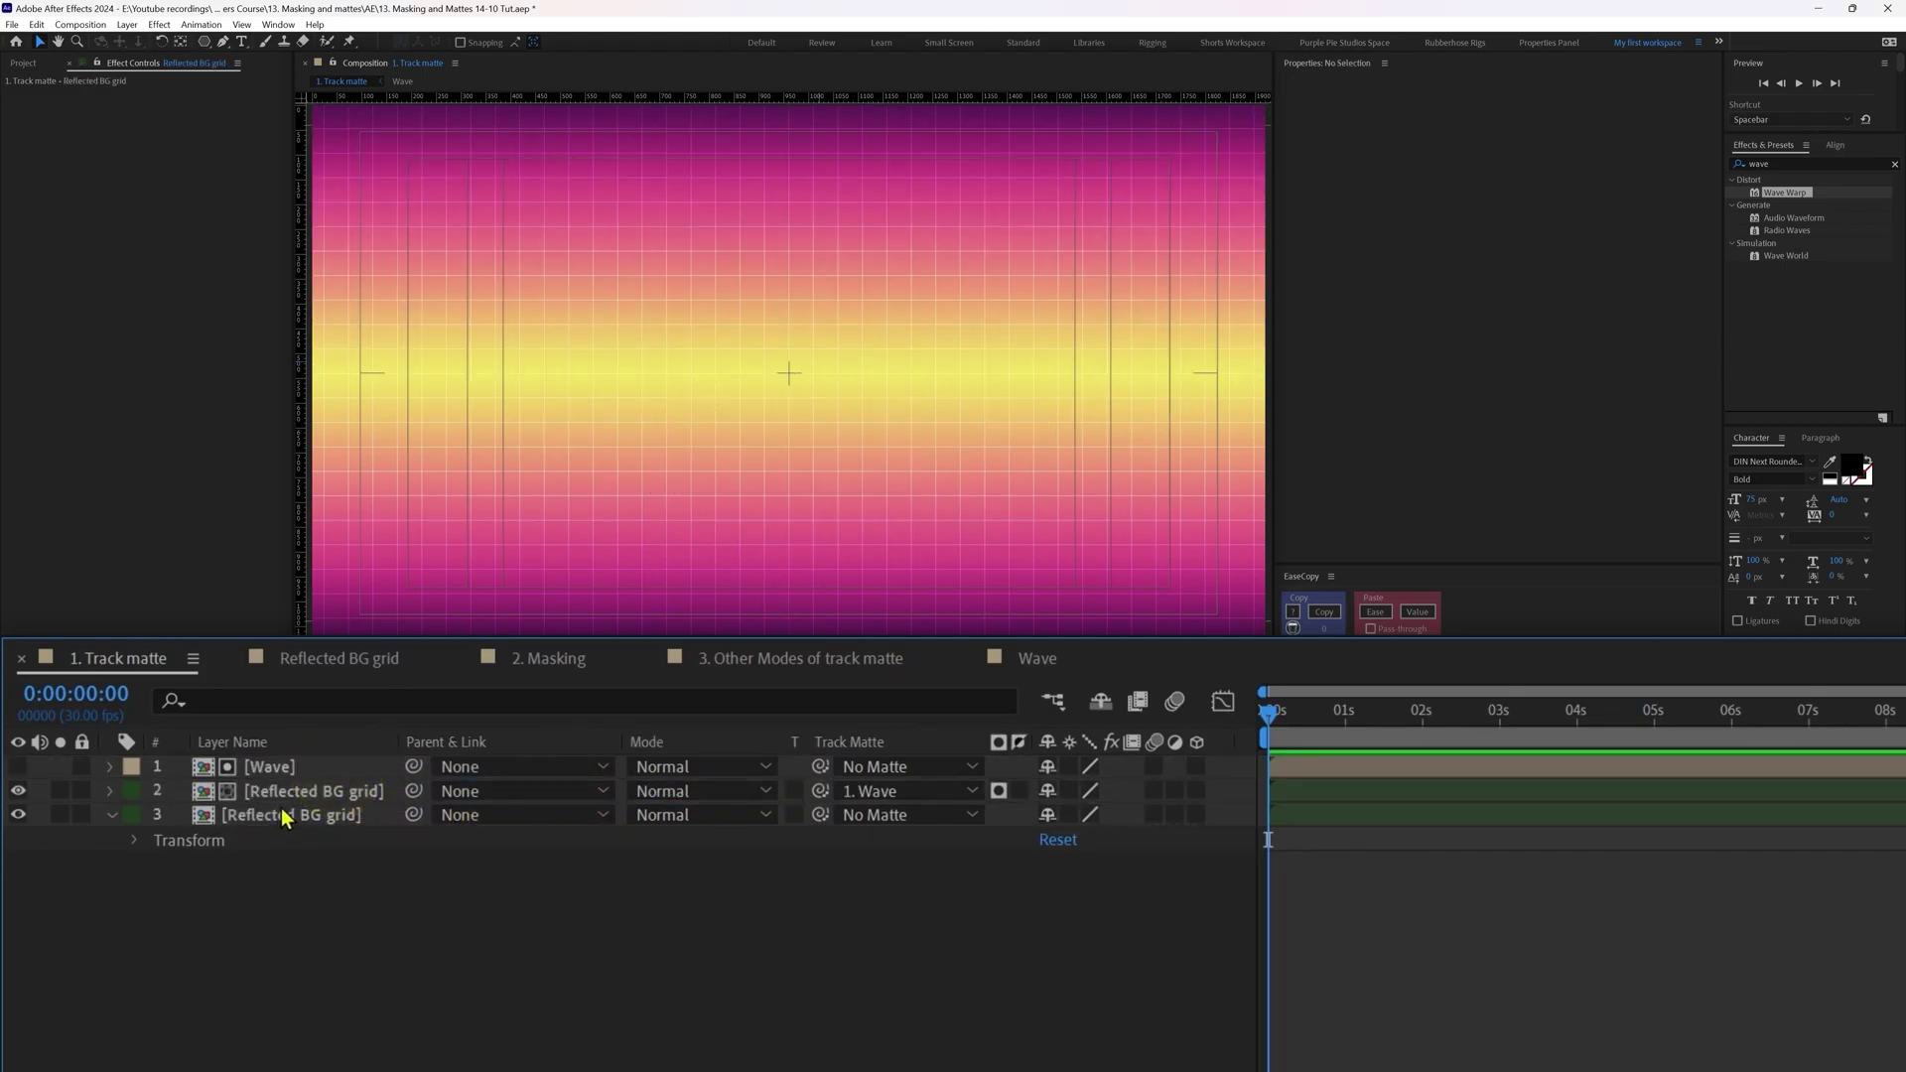
{"action": "left_click", "coordinate": [1766, 164]}
{"action": "type", "text": "hue"}
{"action": "key", "text": "BackSpace"}
{"action": "key", "text": "BackSpace"}
{"action": "key", "text": "BackSpace"}
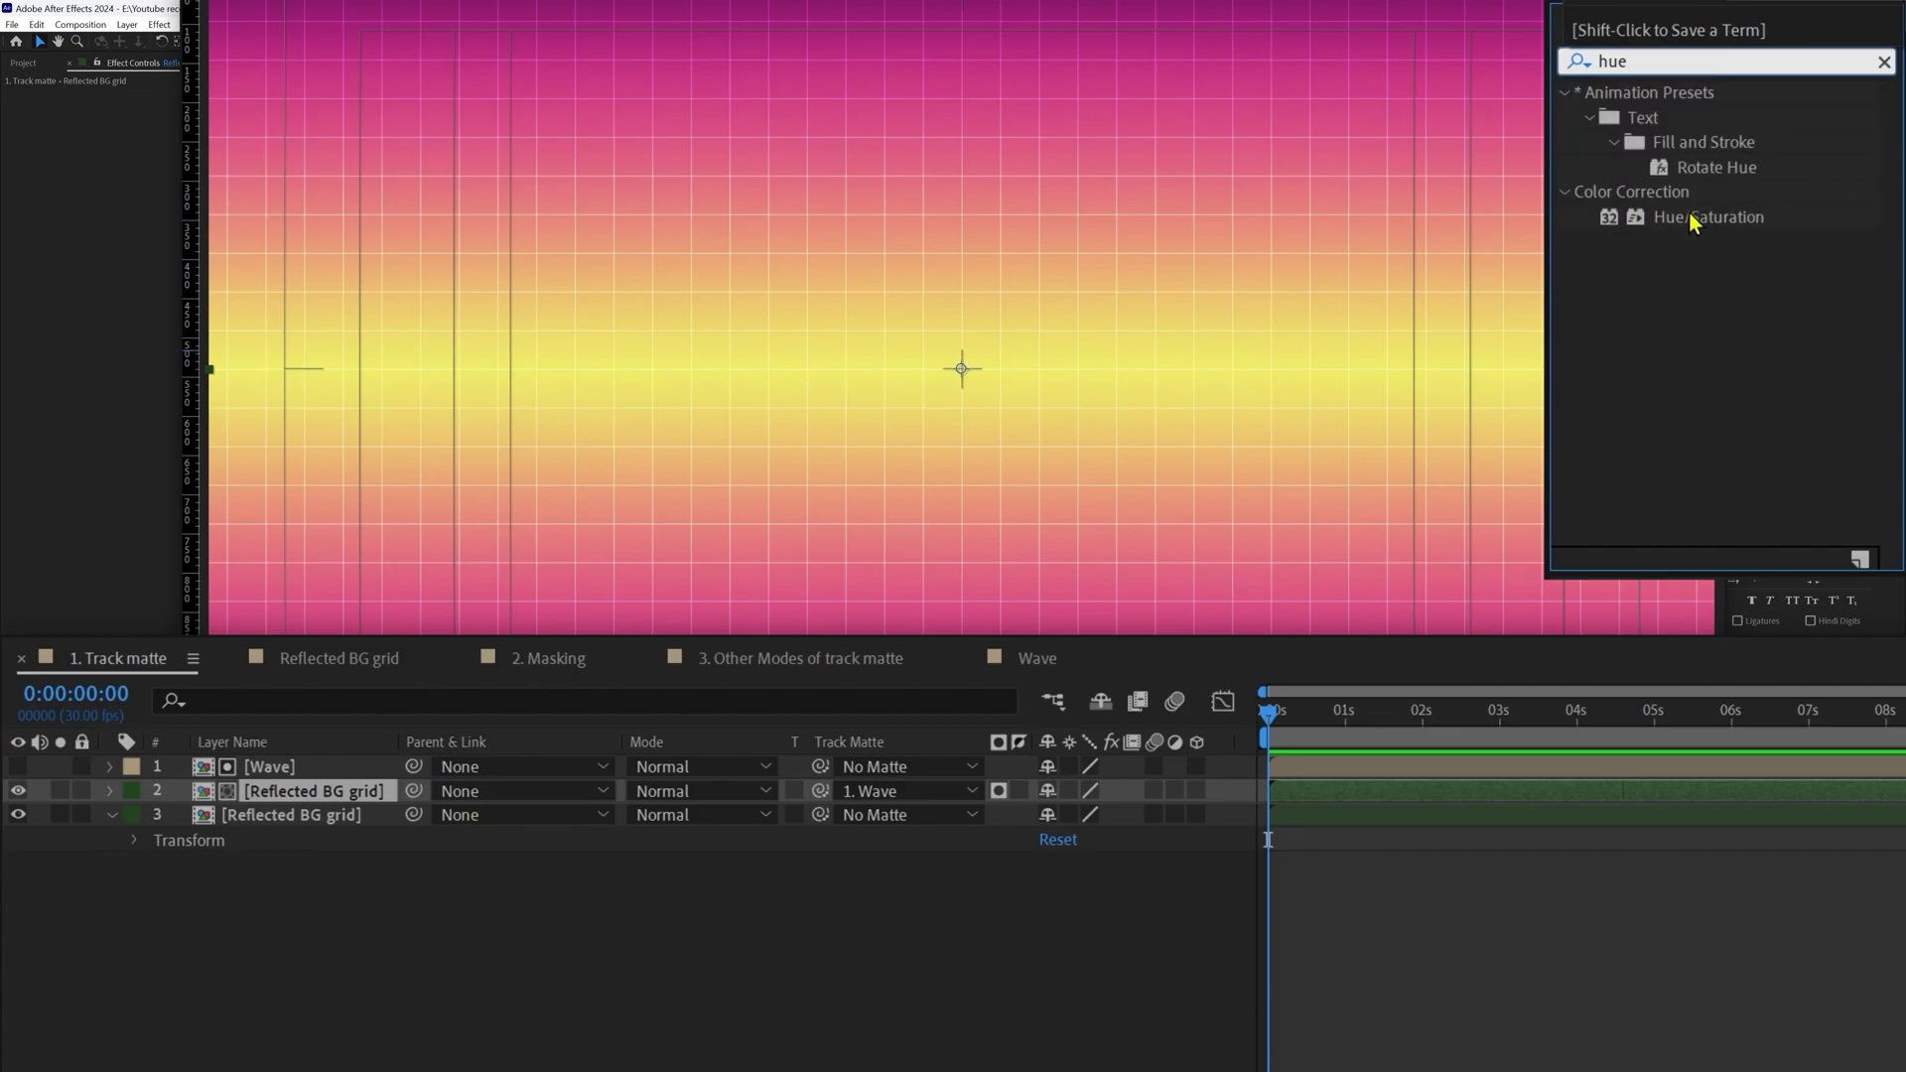
{"action": "double_click", "coordinate": [1692, 218]}
Set the upper grid layer's Master Hue to 294°, raise its Master Saturation and lower its Master Lightness.
{"action": "left_click_drag", "start_coordinate": [276, 260], "coordinate": [360, 268]}
{"action": "left_click", "coordinate": [297, 239]}
{"action": "key", "text": "Return"}
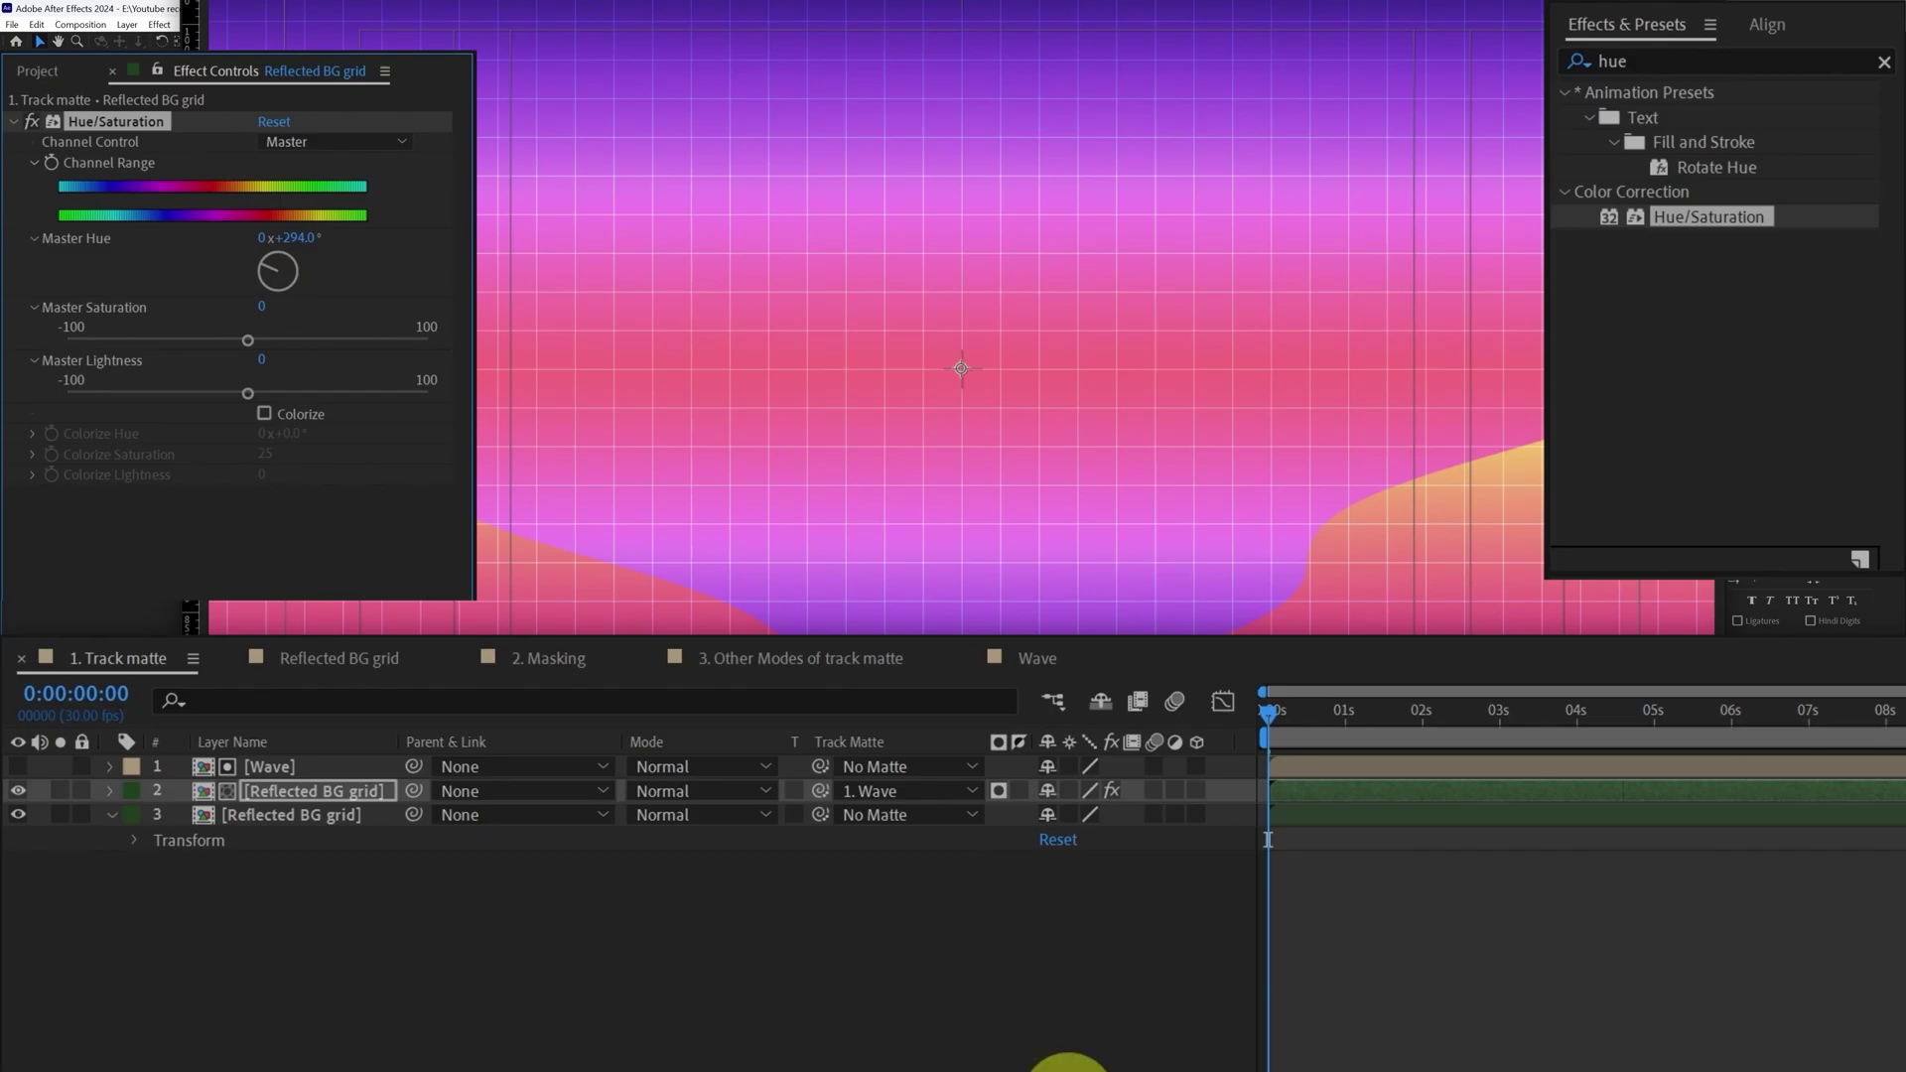
{"action": "left_click_drag", "start_coordinate": [250, 342], "coordinate": [329, 343]}
{"action": "left_click_drag", "start_coordinate": [250, 397], "coordinate": [201, 397]}
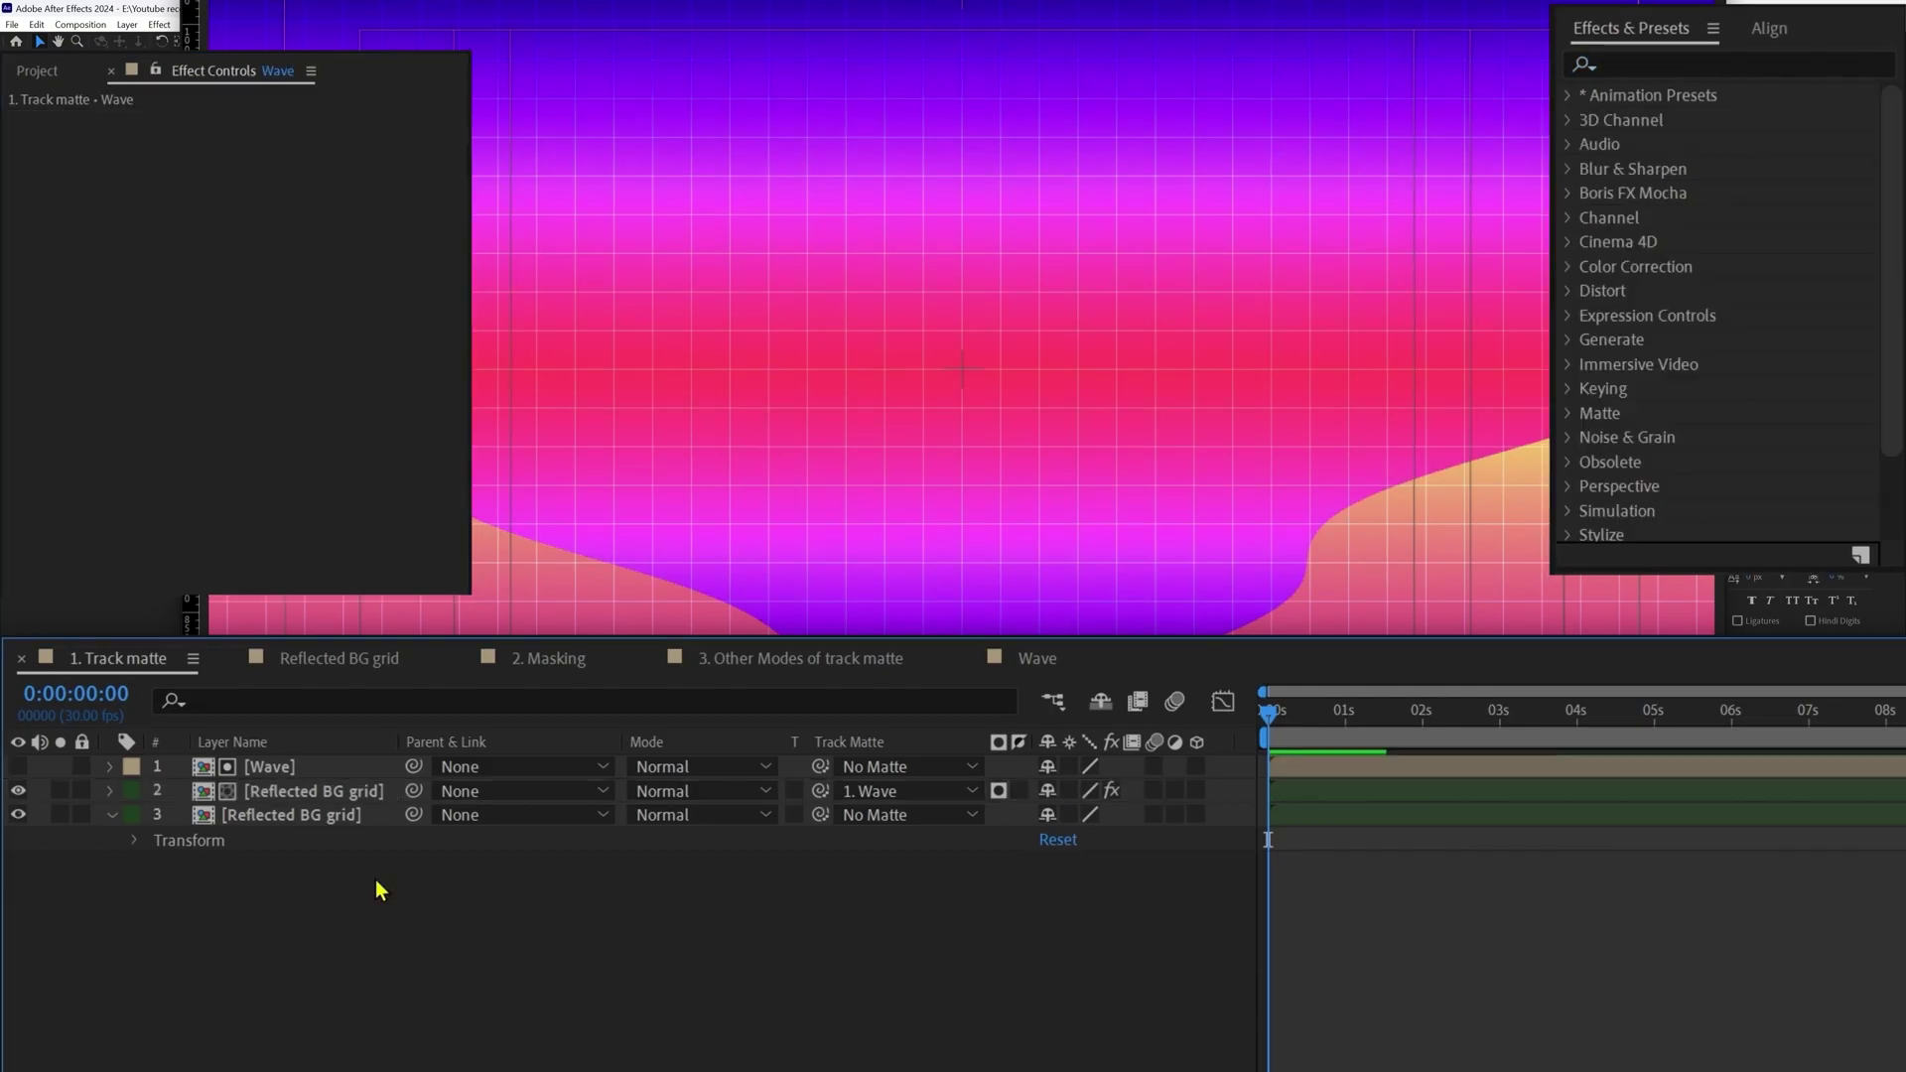
Move the Wave layer up until its lower tip meets the composition centre and preview the animation.
{"action": "left_click", "coordinate": [308, 766]}
{"action": "left_click_drag", "start_coordinate": [943, 607], "coordinate": [1045, 167]}
{"action": "key", "text": "space"}
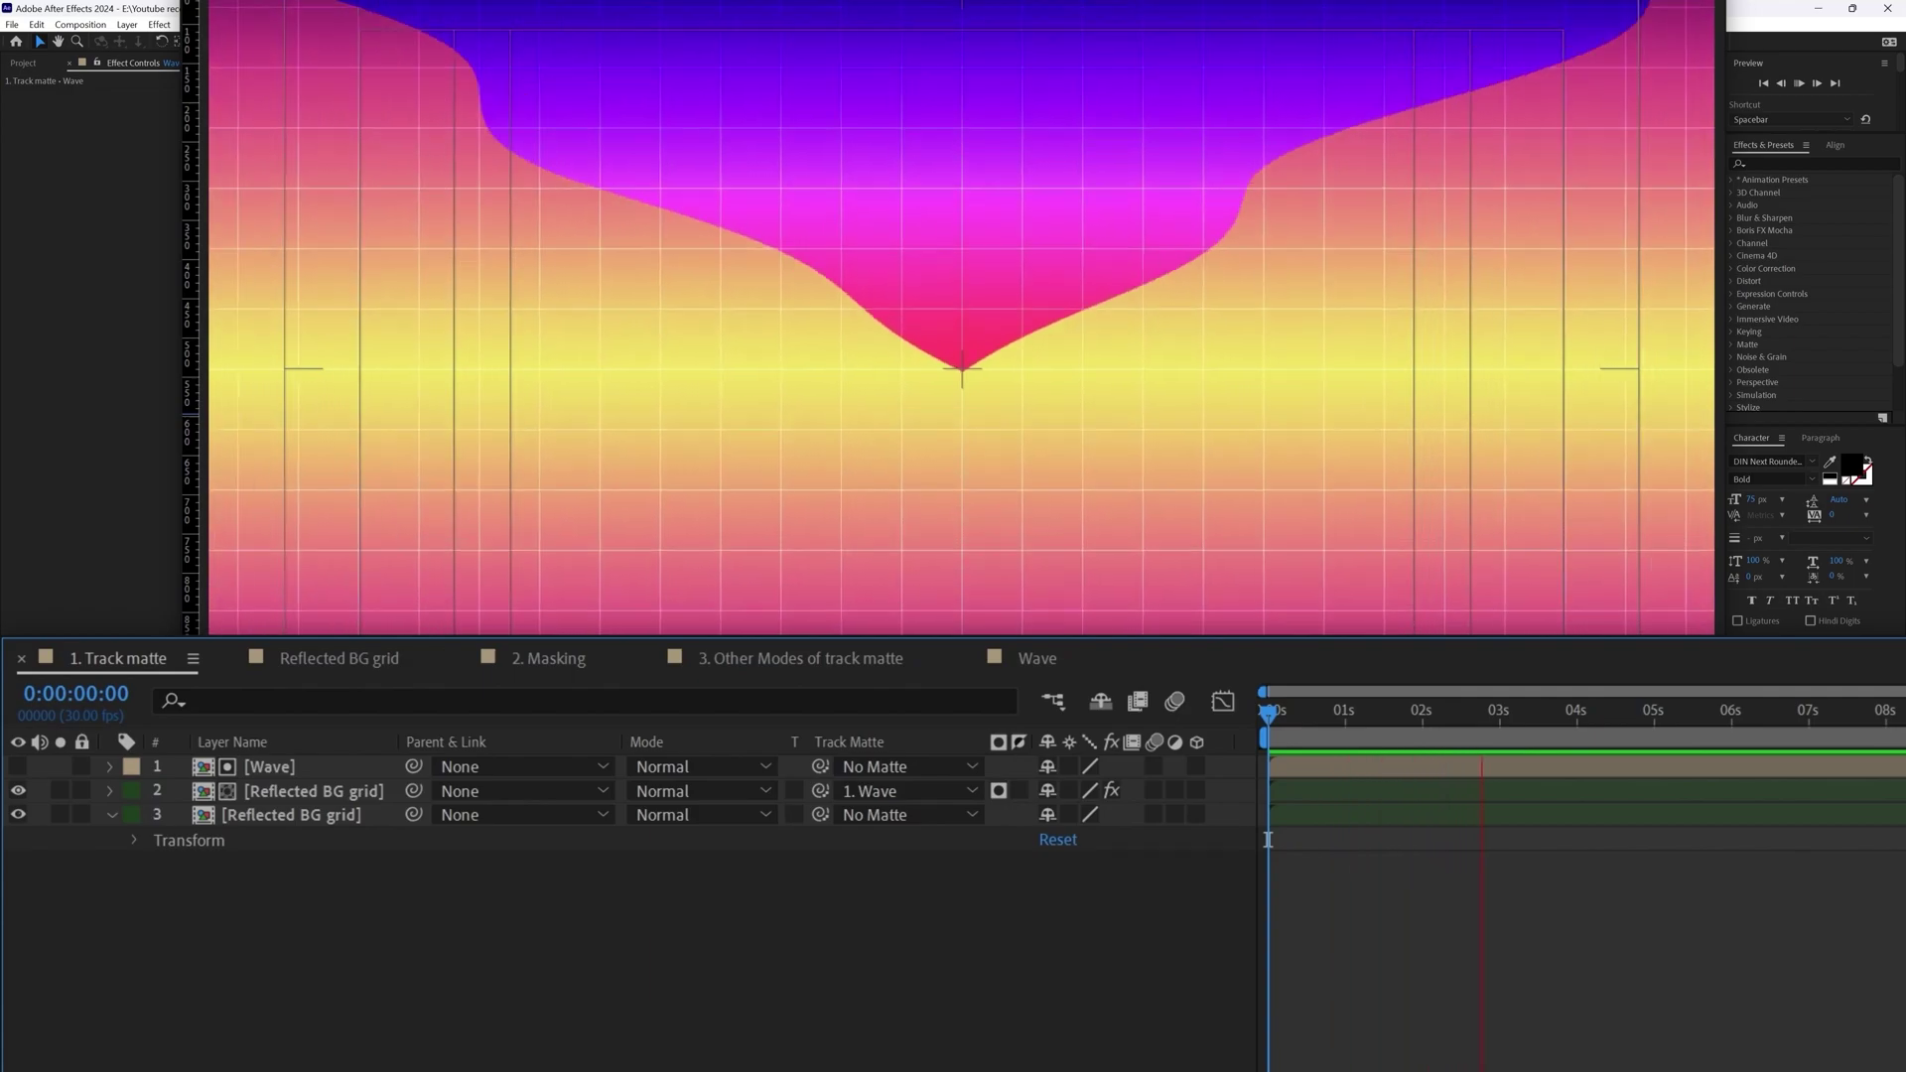
{"action": "key", "text": "space"}
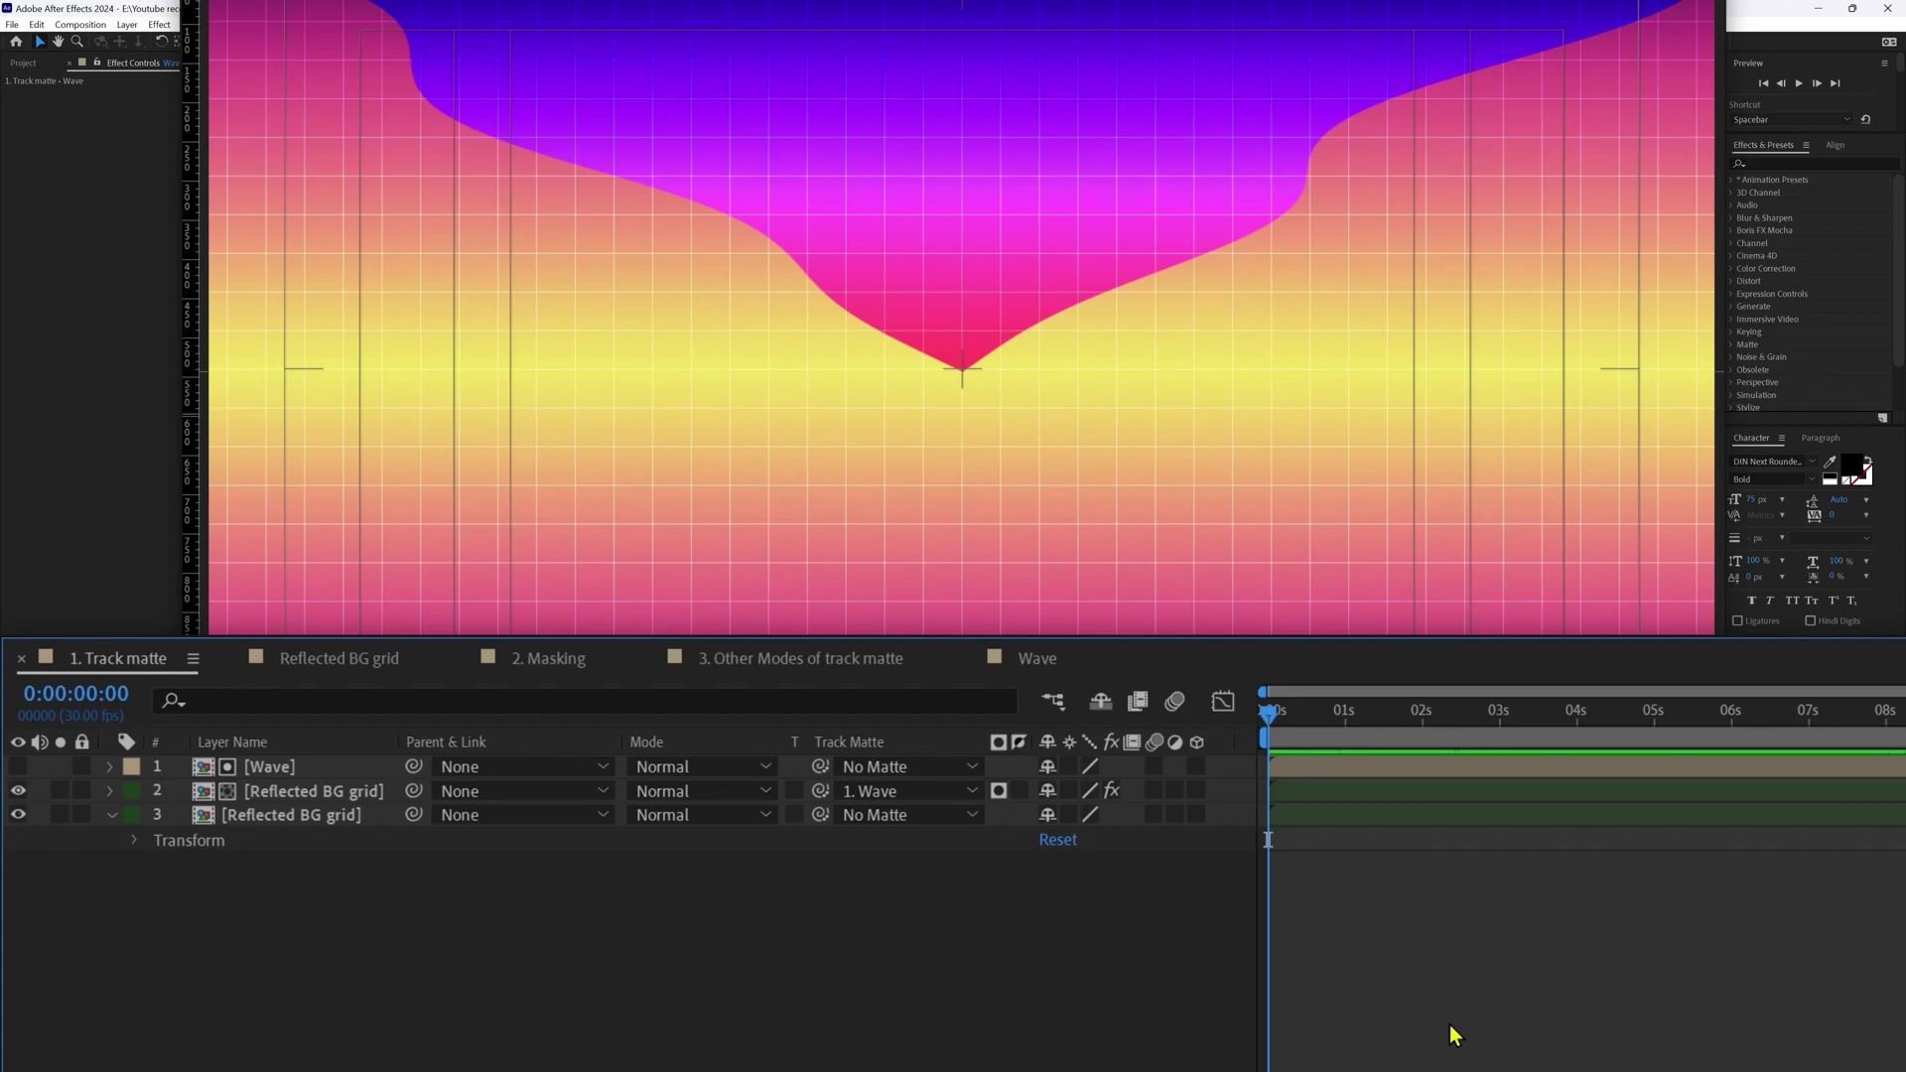
Make two visible copies of the Wave layer, one slightly below and one slightly above the original.
{"action": "left_click", "coordinate": [317, 767]}
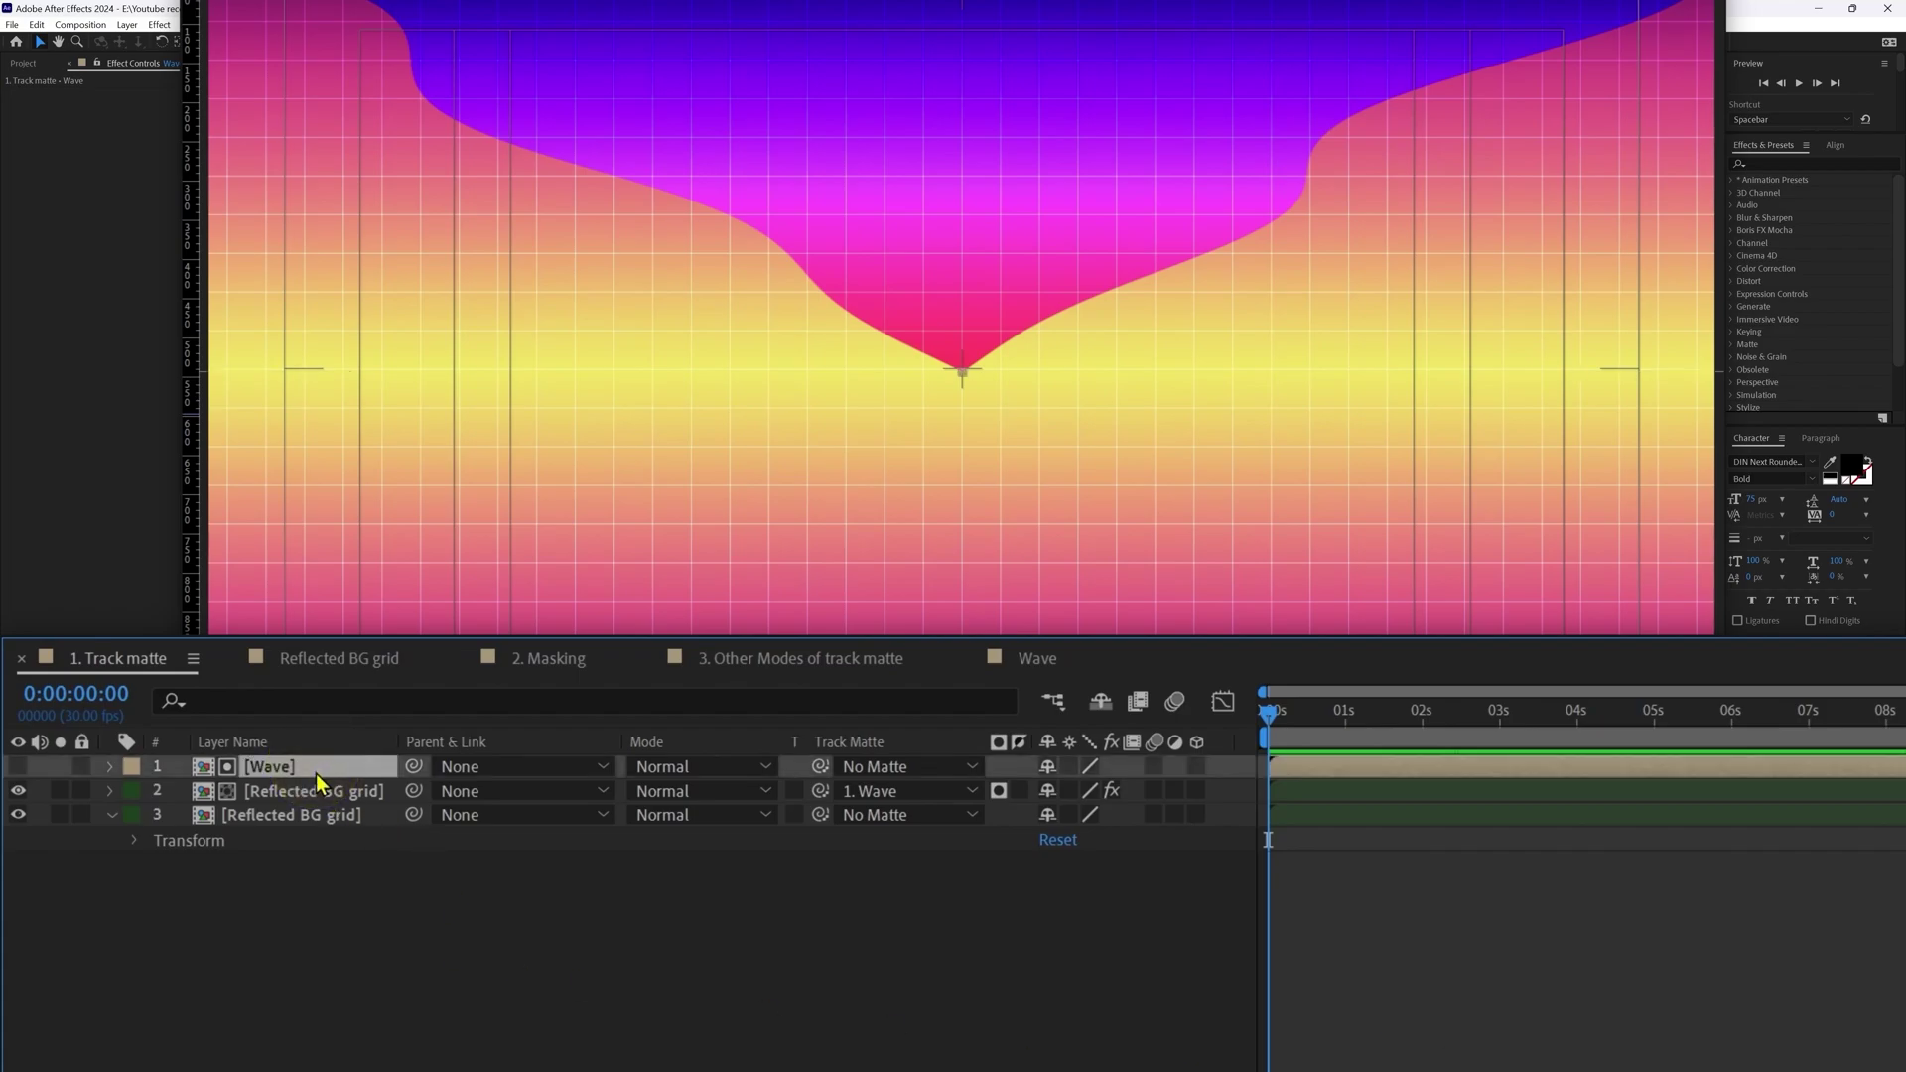
{"action": "key", "text": "ctrl+d"}
{"action": "left_click", "coordinate": [377, 950]}
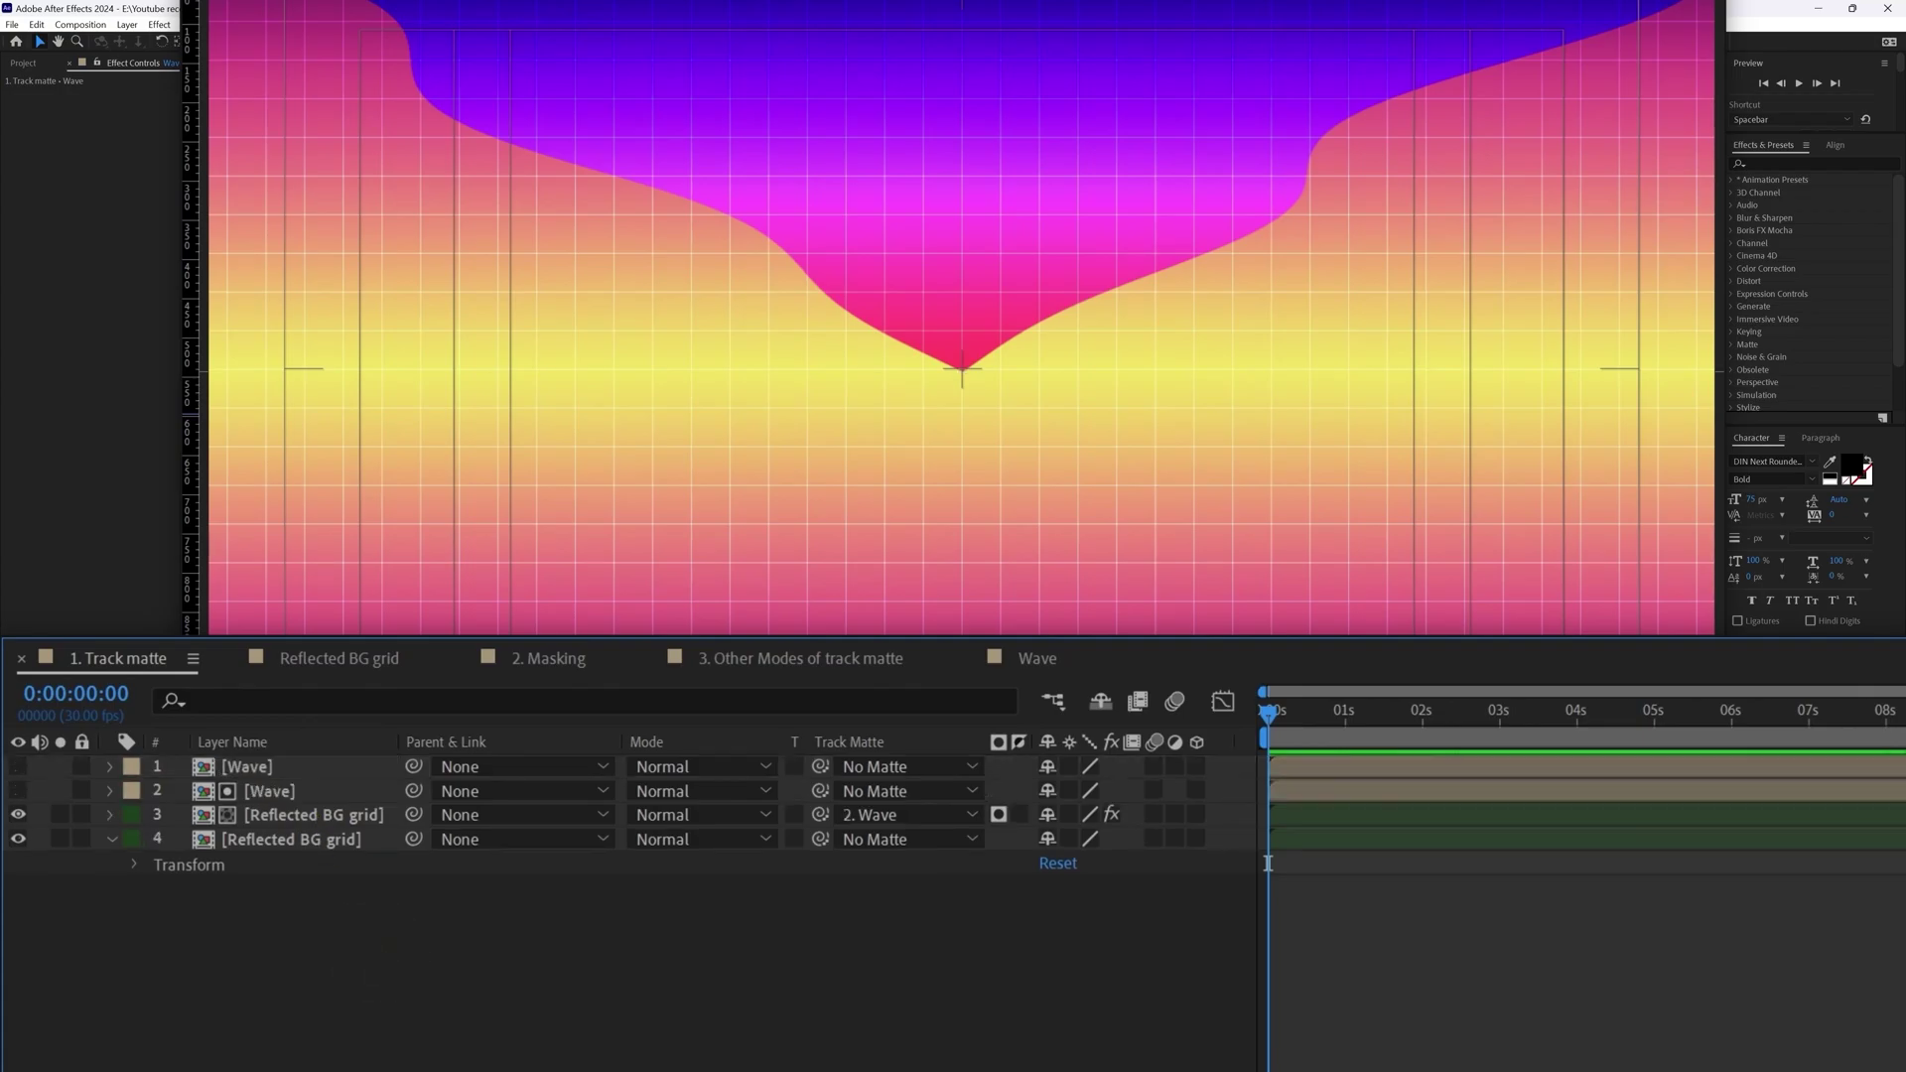
{"action": "left_click", "coordinate": [308, 771]}
{"action": "left_click", "coordinate": [19, 766]}
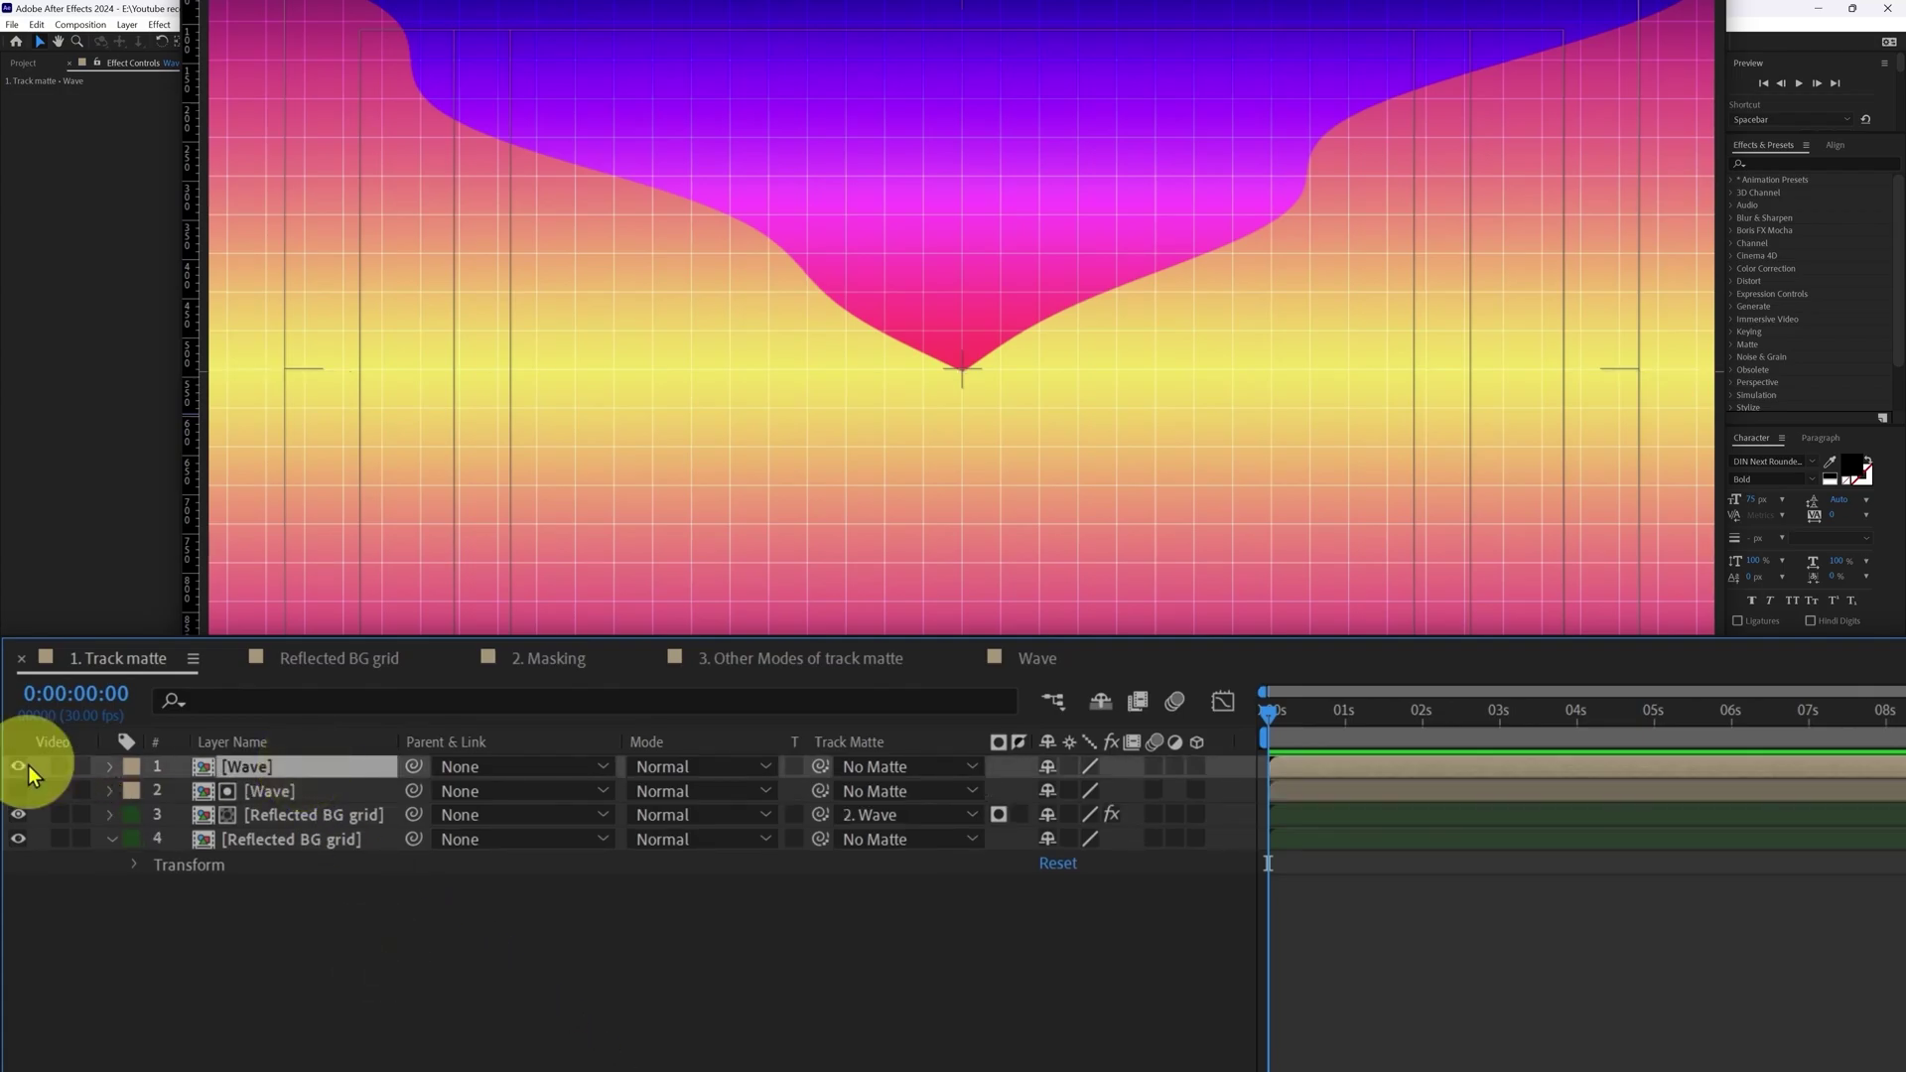
{"action": "left_click_drag", "start_coordinate": [970, 246], "coordinate": [1032, 176]}
{"action": "key", "text": "ctrl+d"}
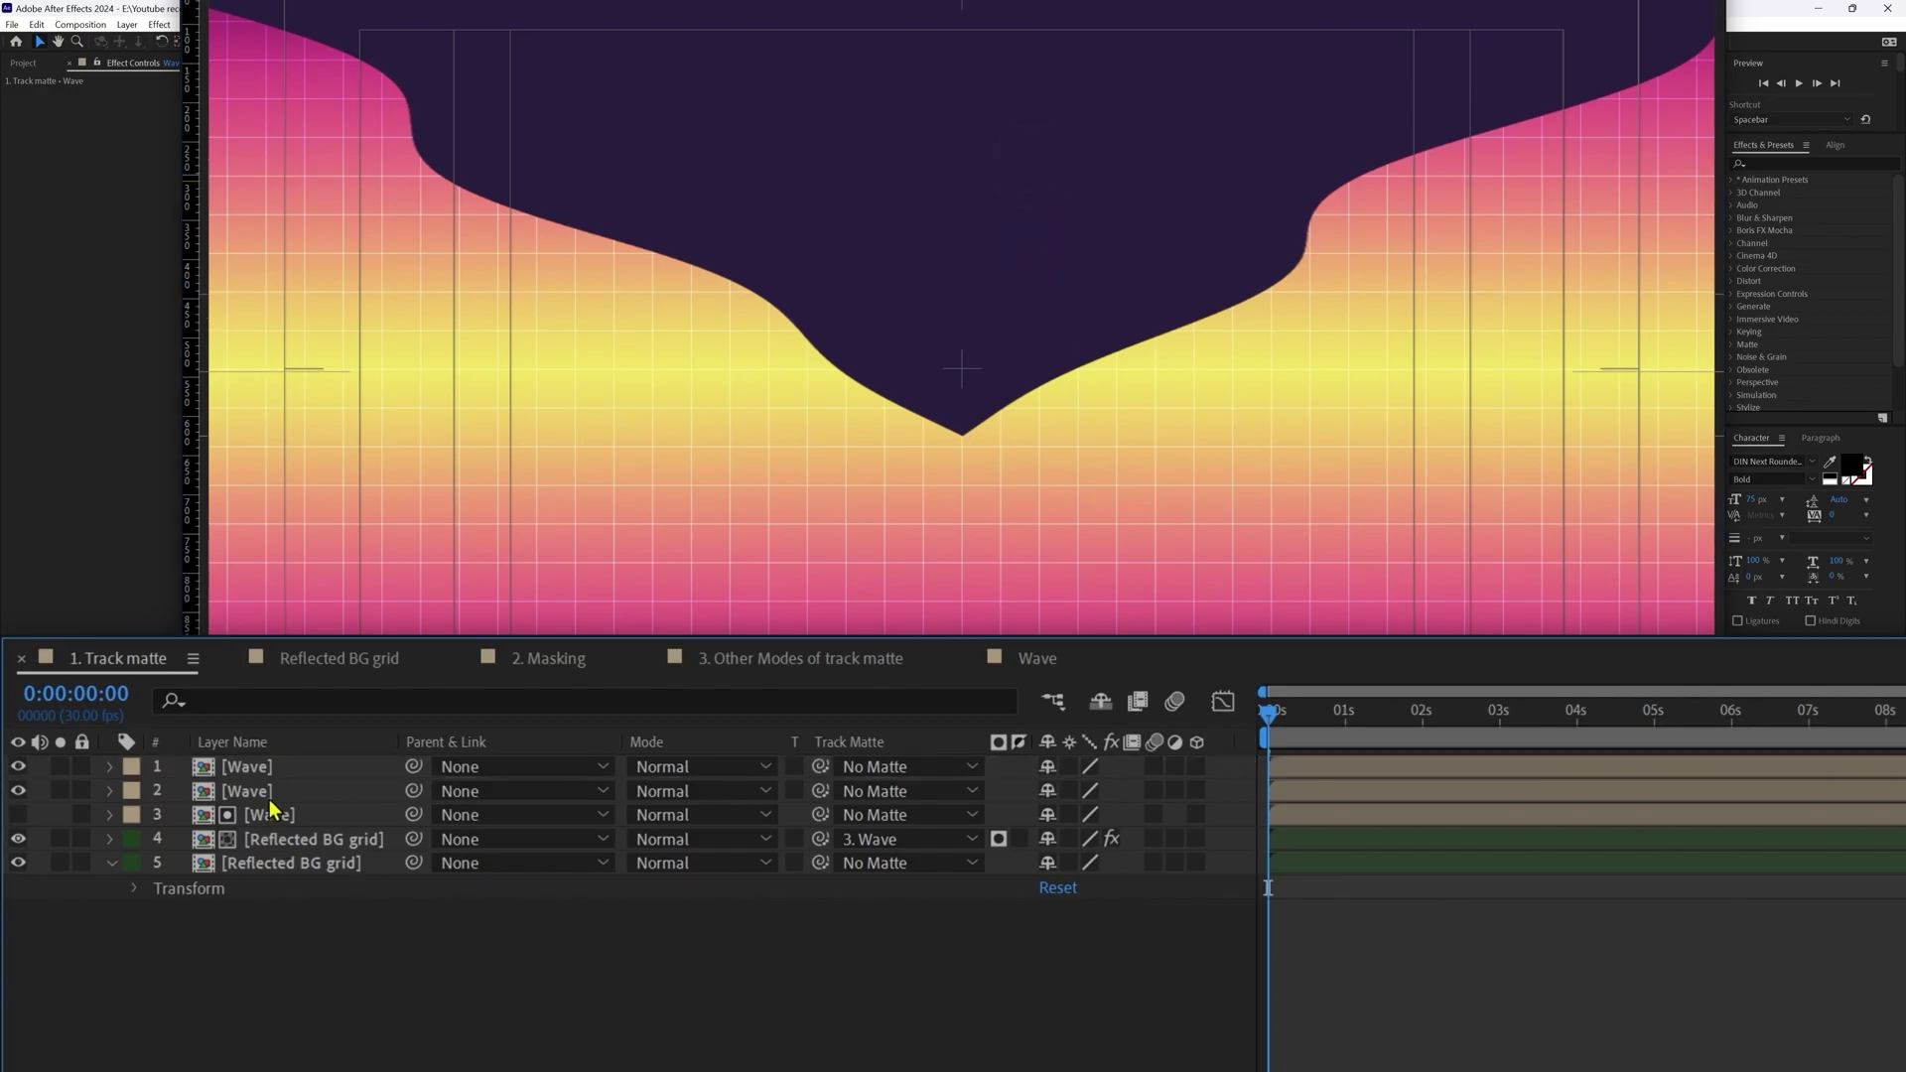
Set the topmost Wave copy as an inverted track matte for the Wave copy directly beneath it.
{"action": "left_click", "coordinate": [266, 791]}
{"action": "left_click_drag", "start_coordinate": [820, 792], "coordinate": [771, 772]}
{"action": "left_click", "coordinate": [1014, 789]}
{"action": "left_click", "coordinate": [1558, 977]}
Pre-compose the two upper Wave layers into a composition named Wave Grains.
{"action": "left_click", "coordinate": [268, 766]}
{"action": "left_click", "coordinate": [268, 791], "text": "shift"}
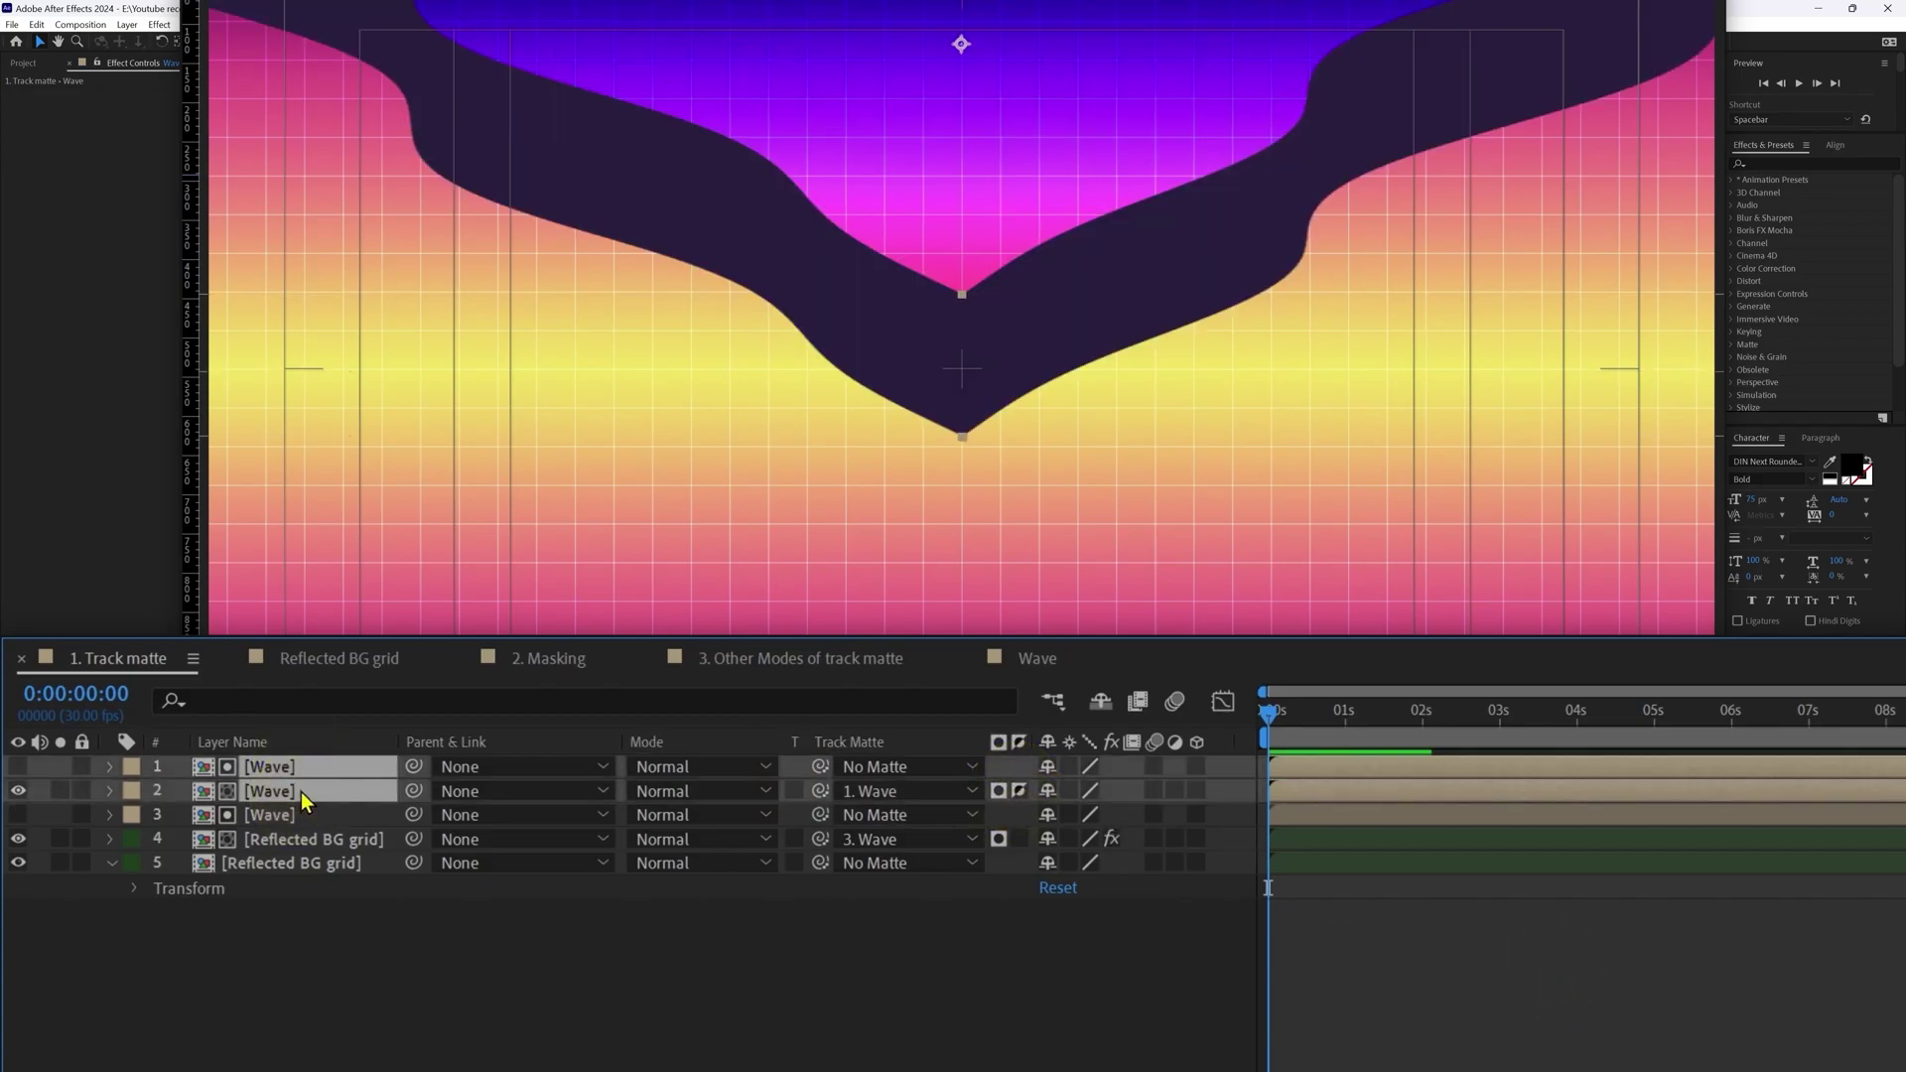
{"action": "key", "text": "ctrl+shift+c"}
{"action": "type", "text": "Wave Grains"}
{"action": "key", "text": "Return"}
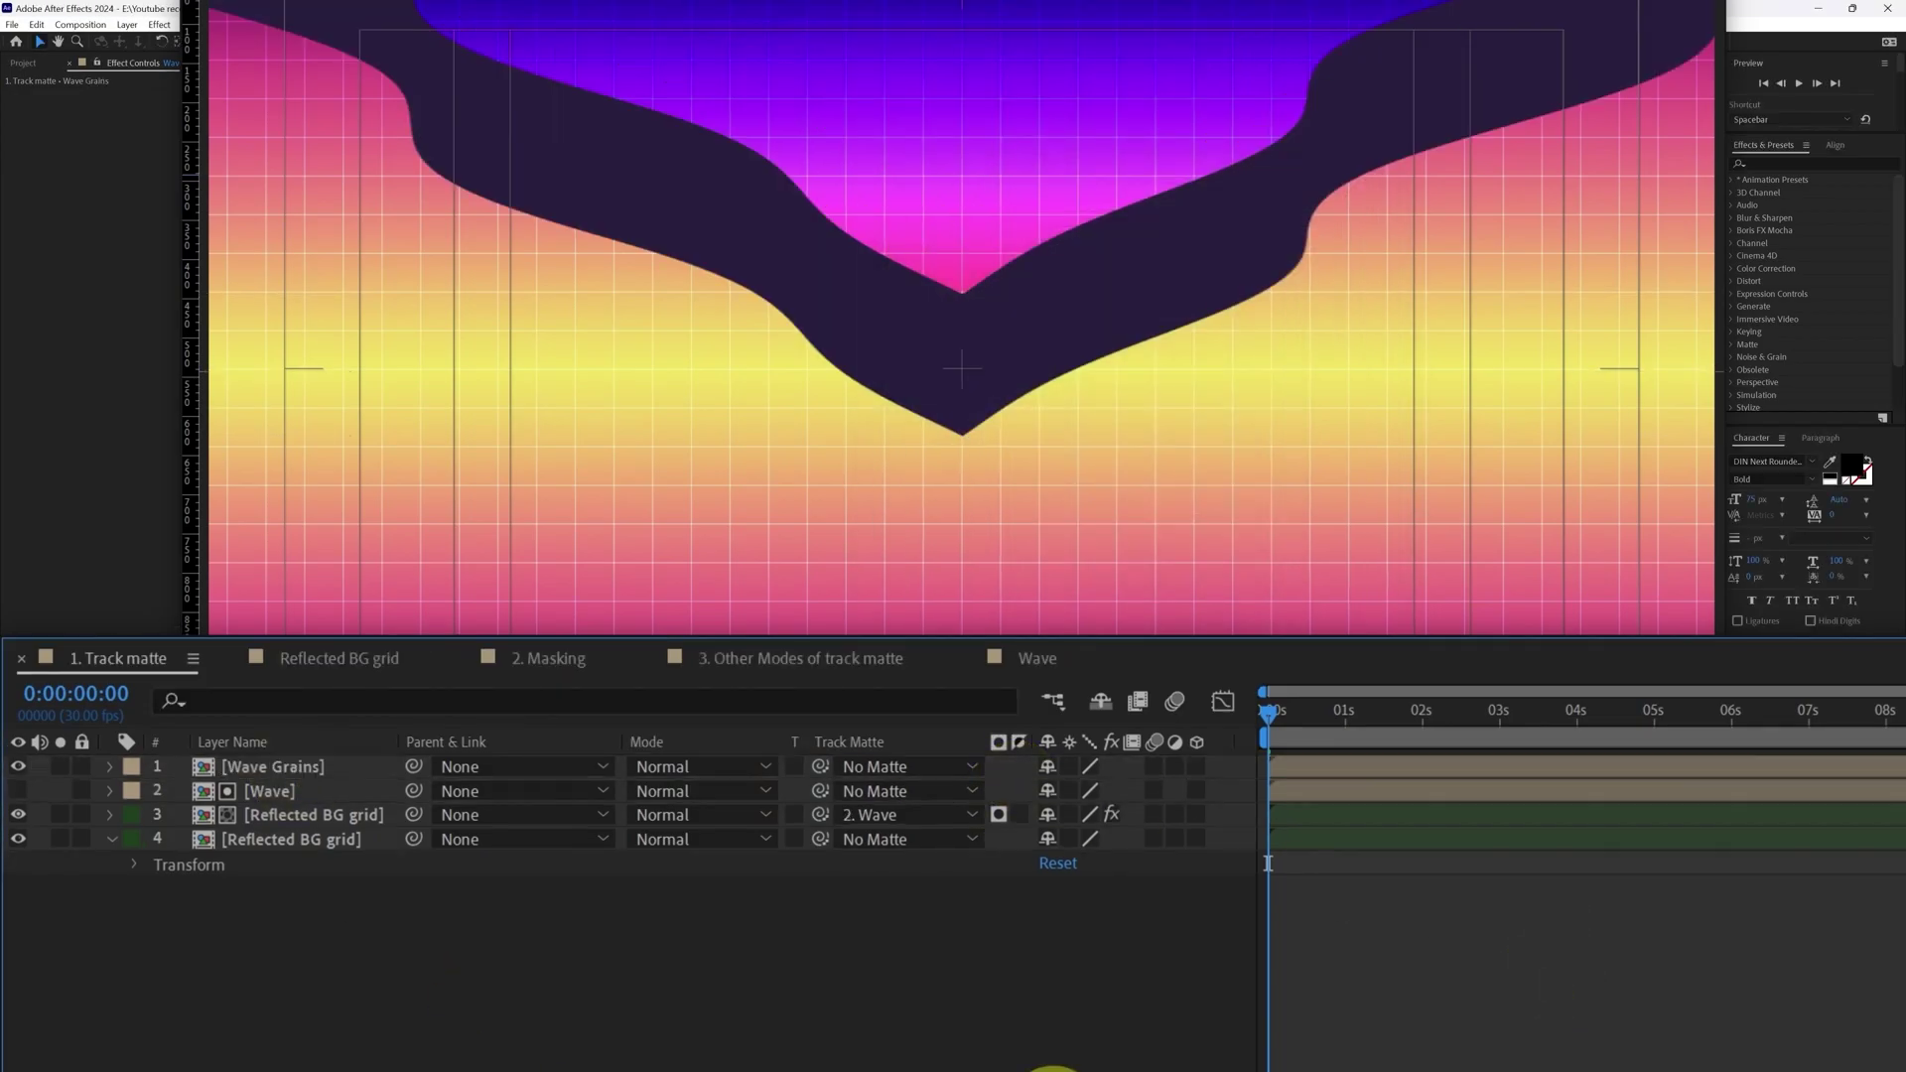
Apply Roughen Edges to the Wave Grains layer with Scale 10 and Border 180.
{"action": "left_click", "coordinate": [1799, 163]}
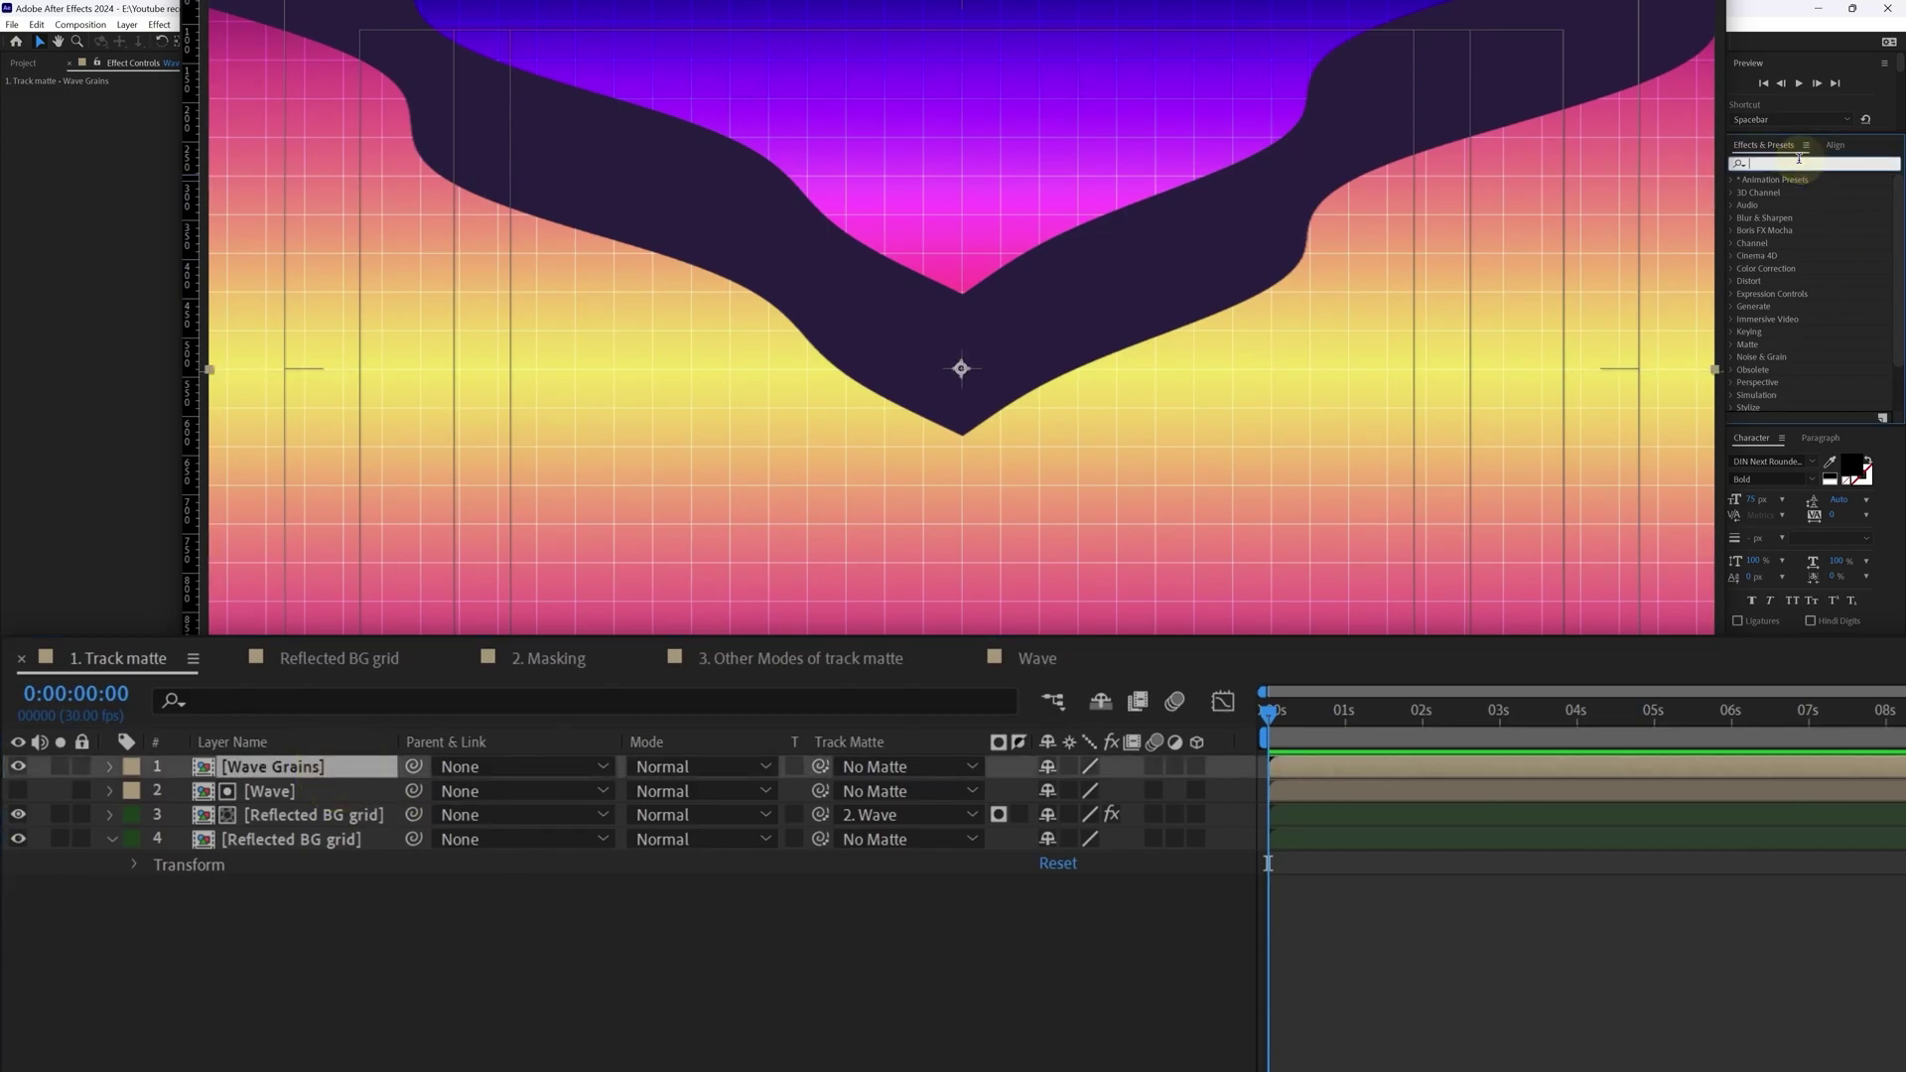
{"action": "type", "text": "rough"}
{"action": "double_click", "coordinate": [1709, 118]}
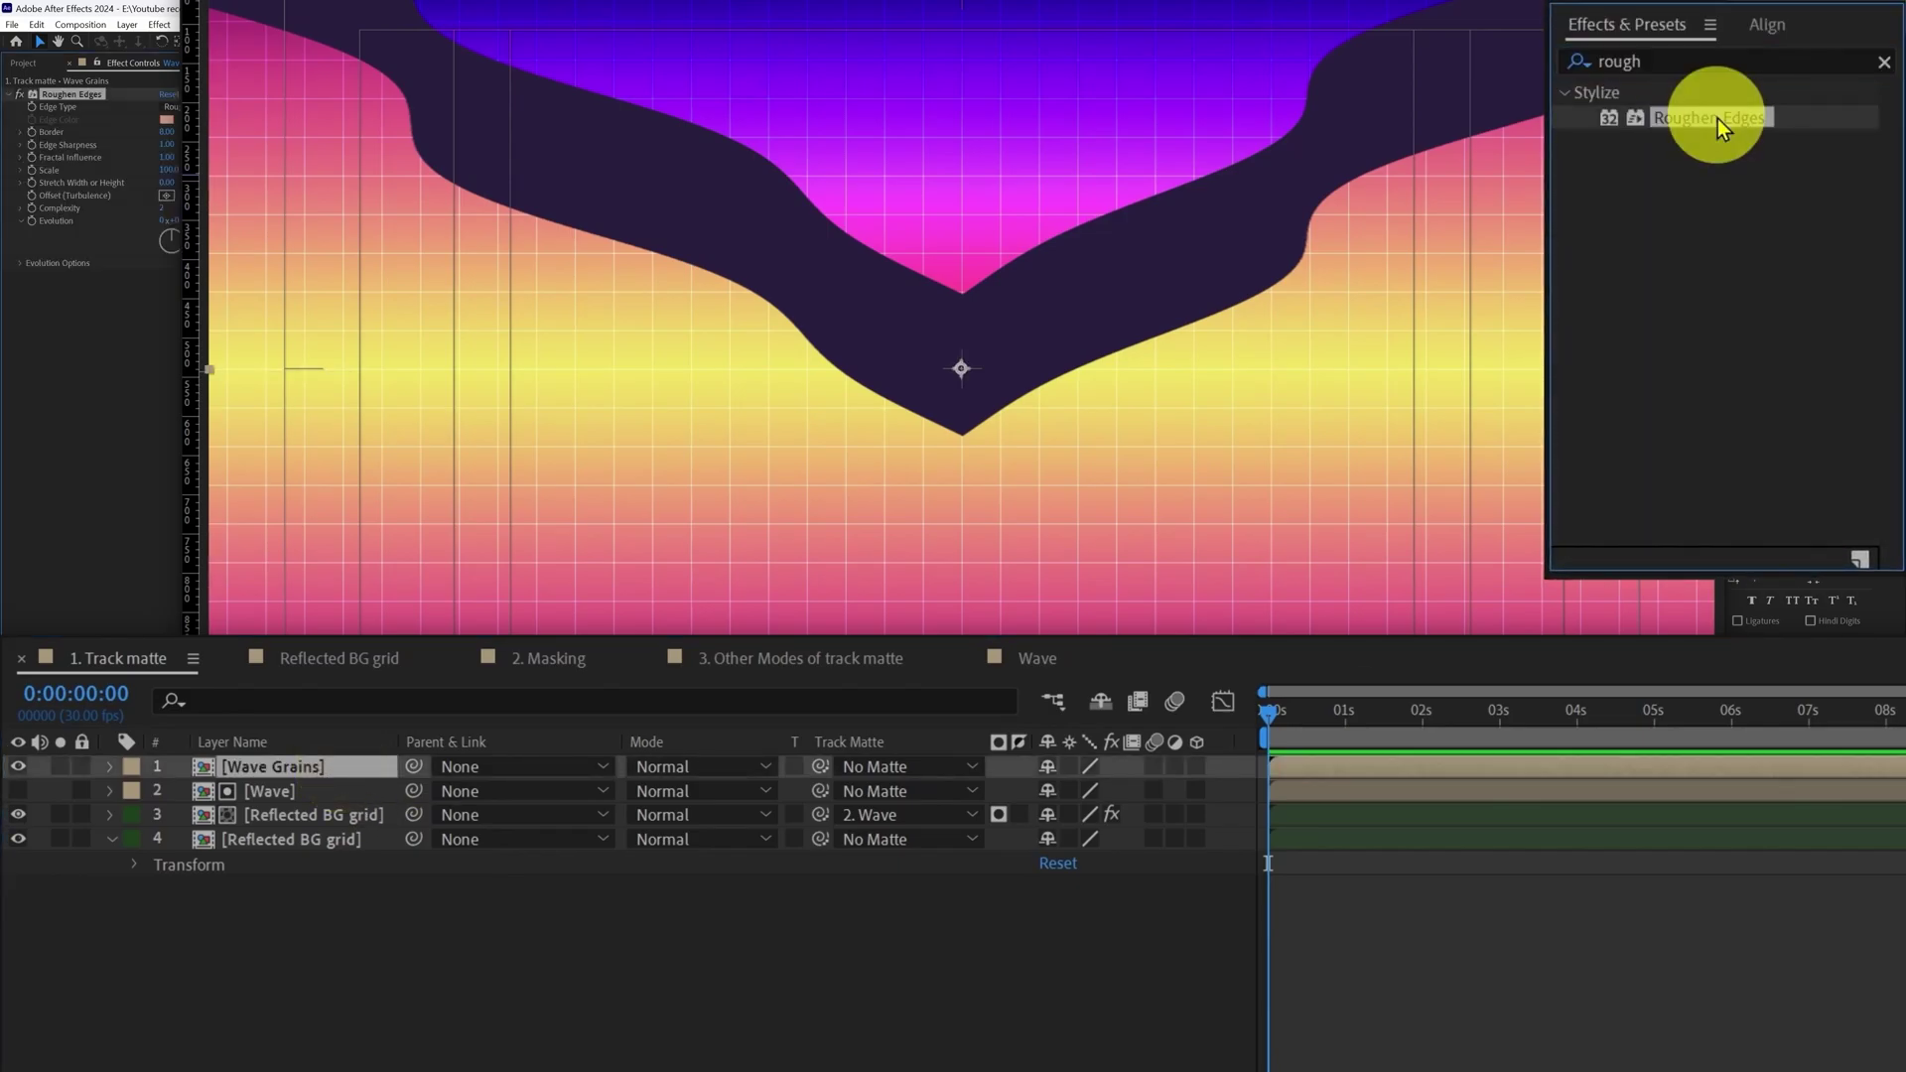
{"action": "left_click", "coordinate": [274, 244]}
{"action": "type", "text": "10"}
{"action": "key", "text": "Return"}
{"action": "left_click", "coordinate": [269, 183]}
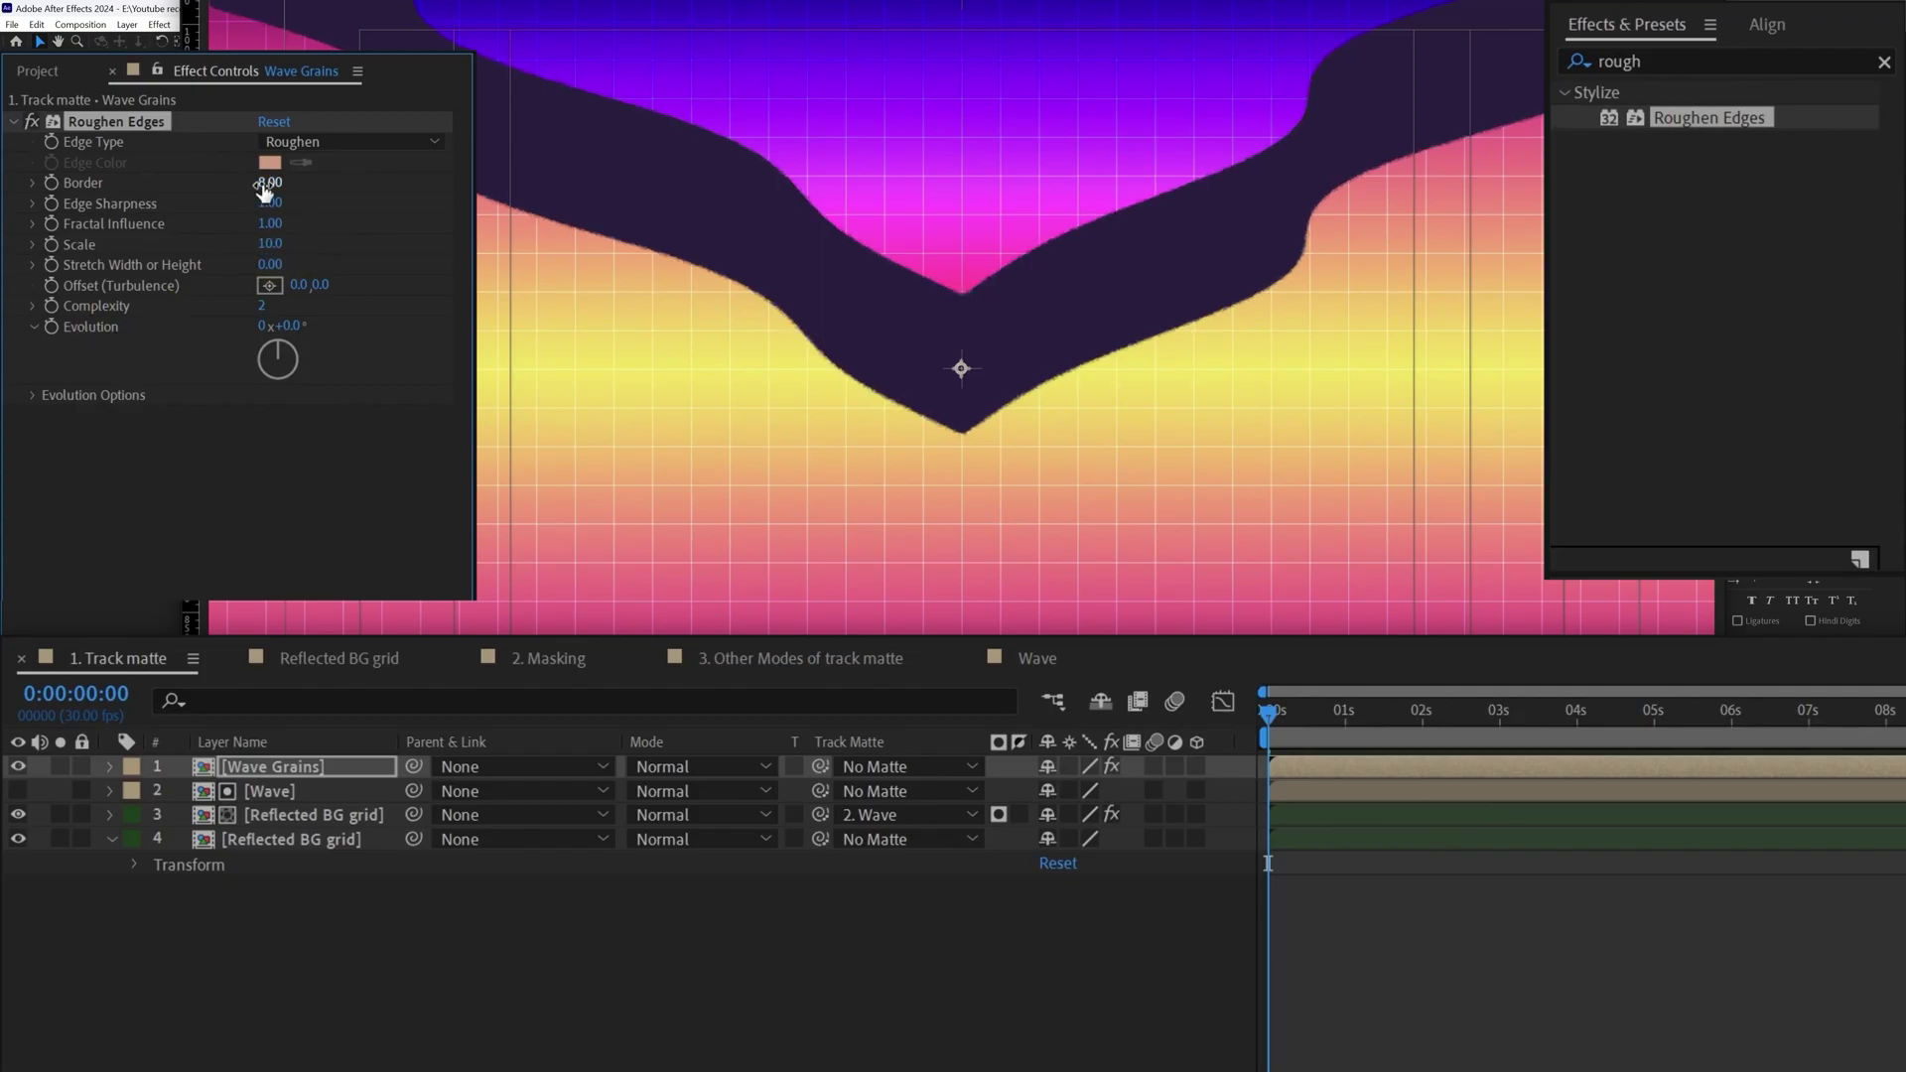
{"action": "type", "text": "180"}
{"action": "key", "text": "Return"}
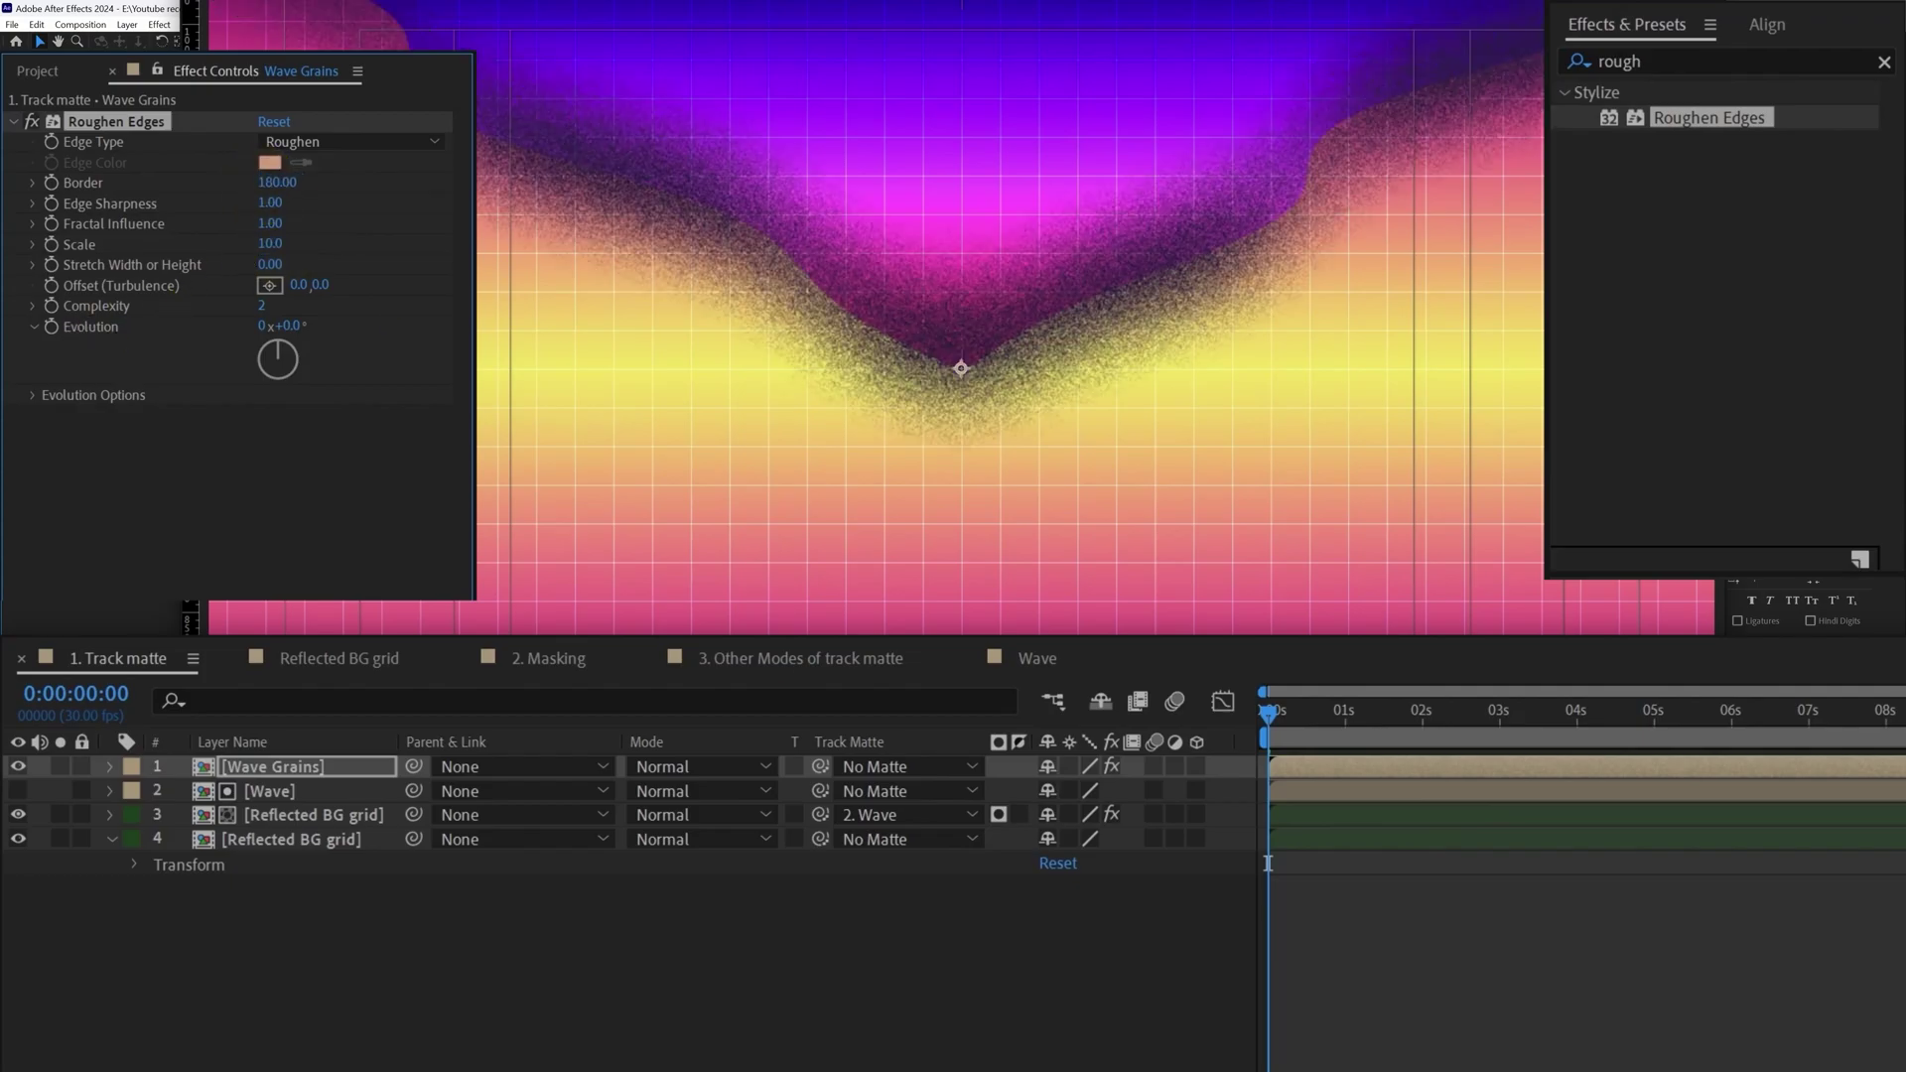
Set the Wave layer as the track matte for Wave Grains.
{"action": "left_click", "coordinate": [298, 770]}
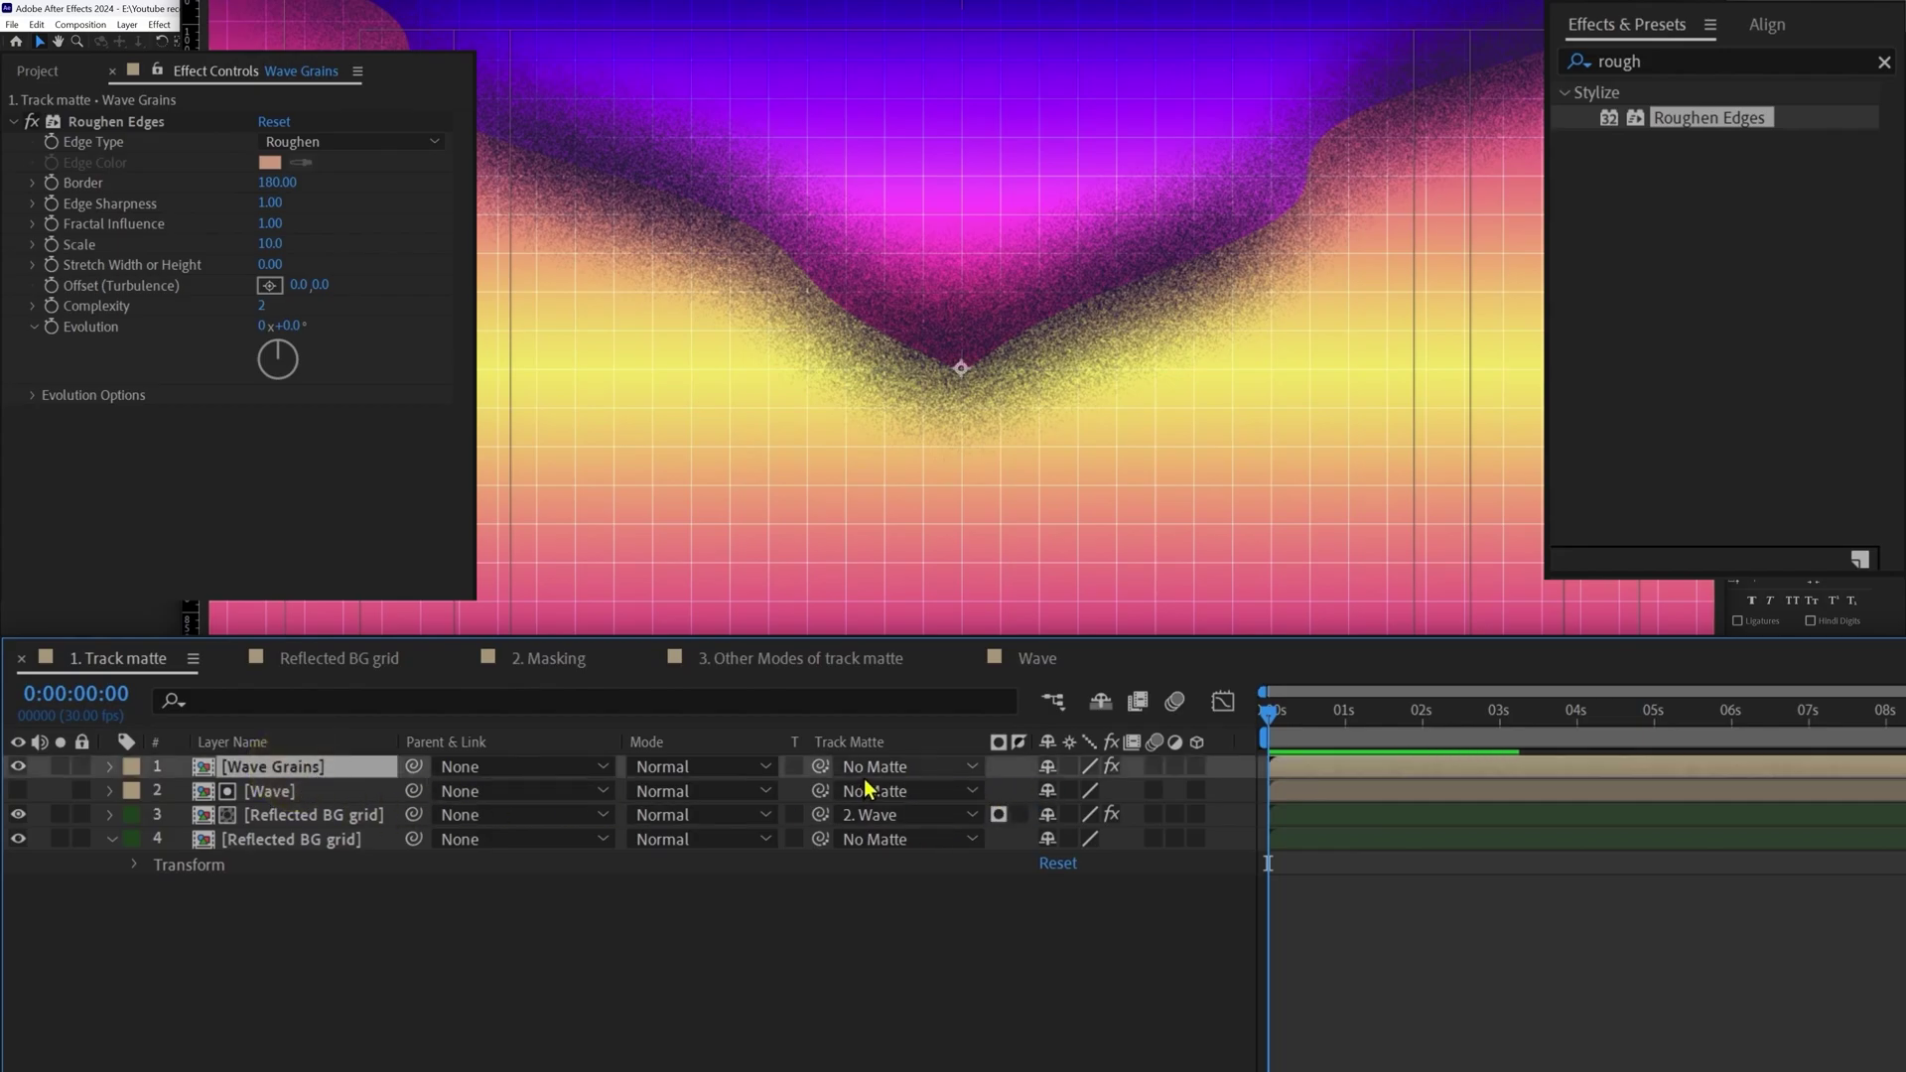
{"action": "left_click_drag", "start_coordinate": [819, 770], "coordinate": [796, 792]}
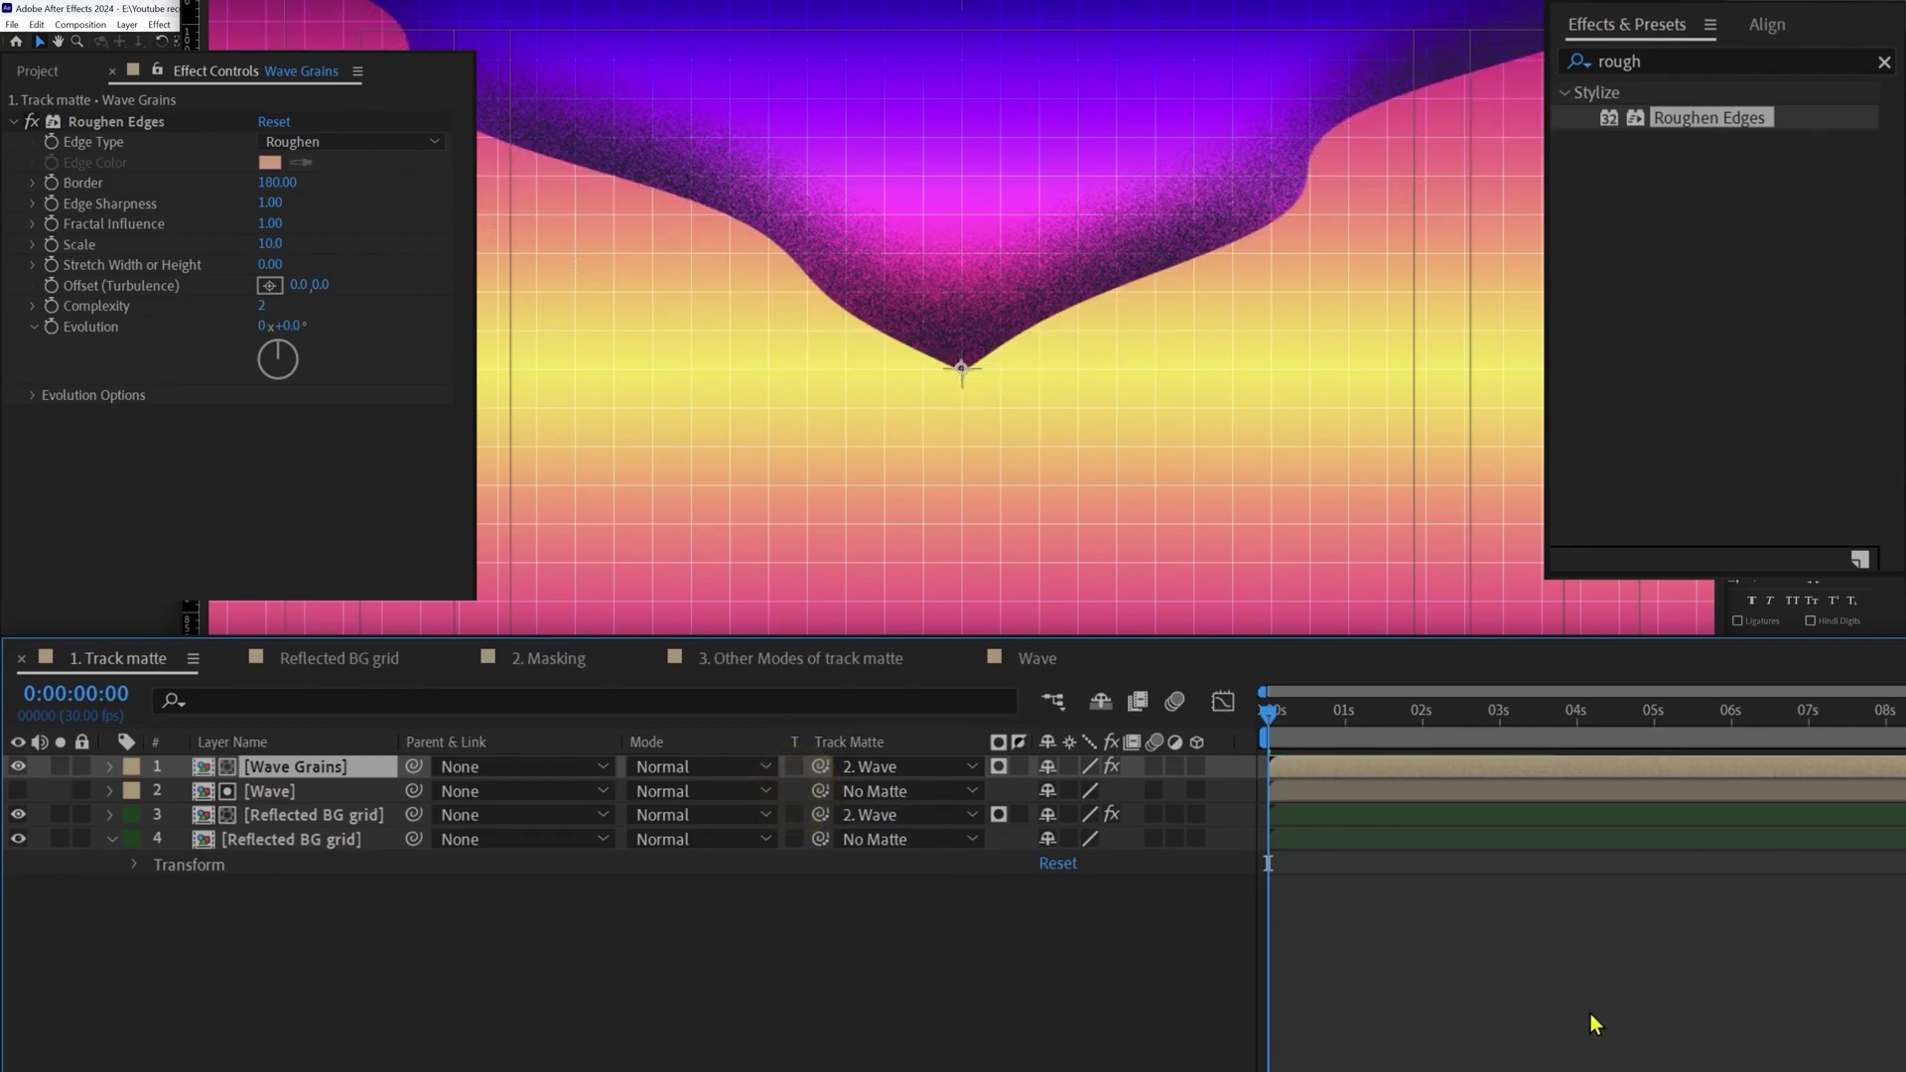
{"action": "left_click", "coordinate": [1593, 1017]}
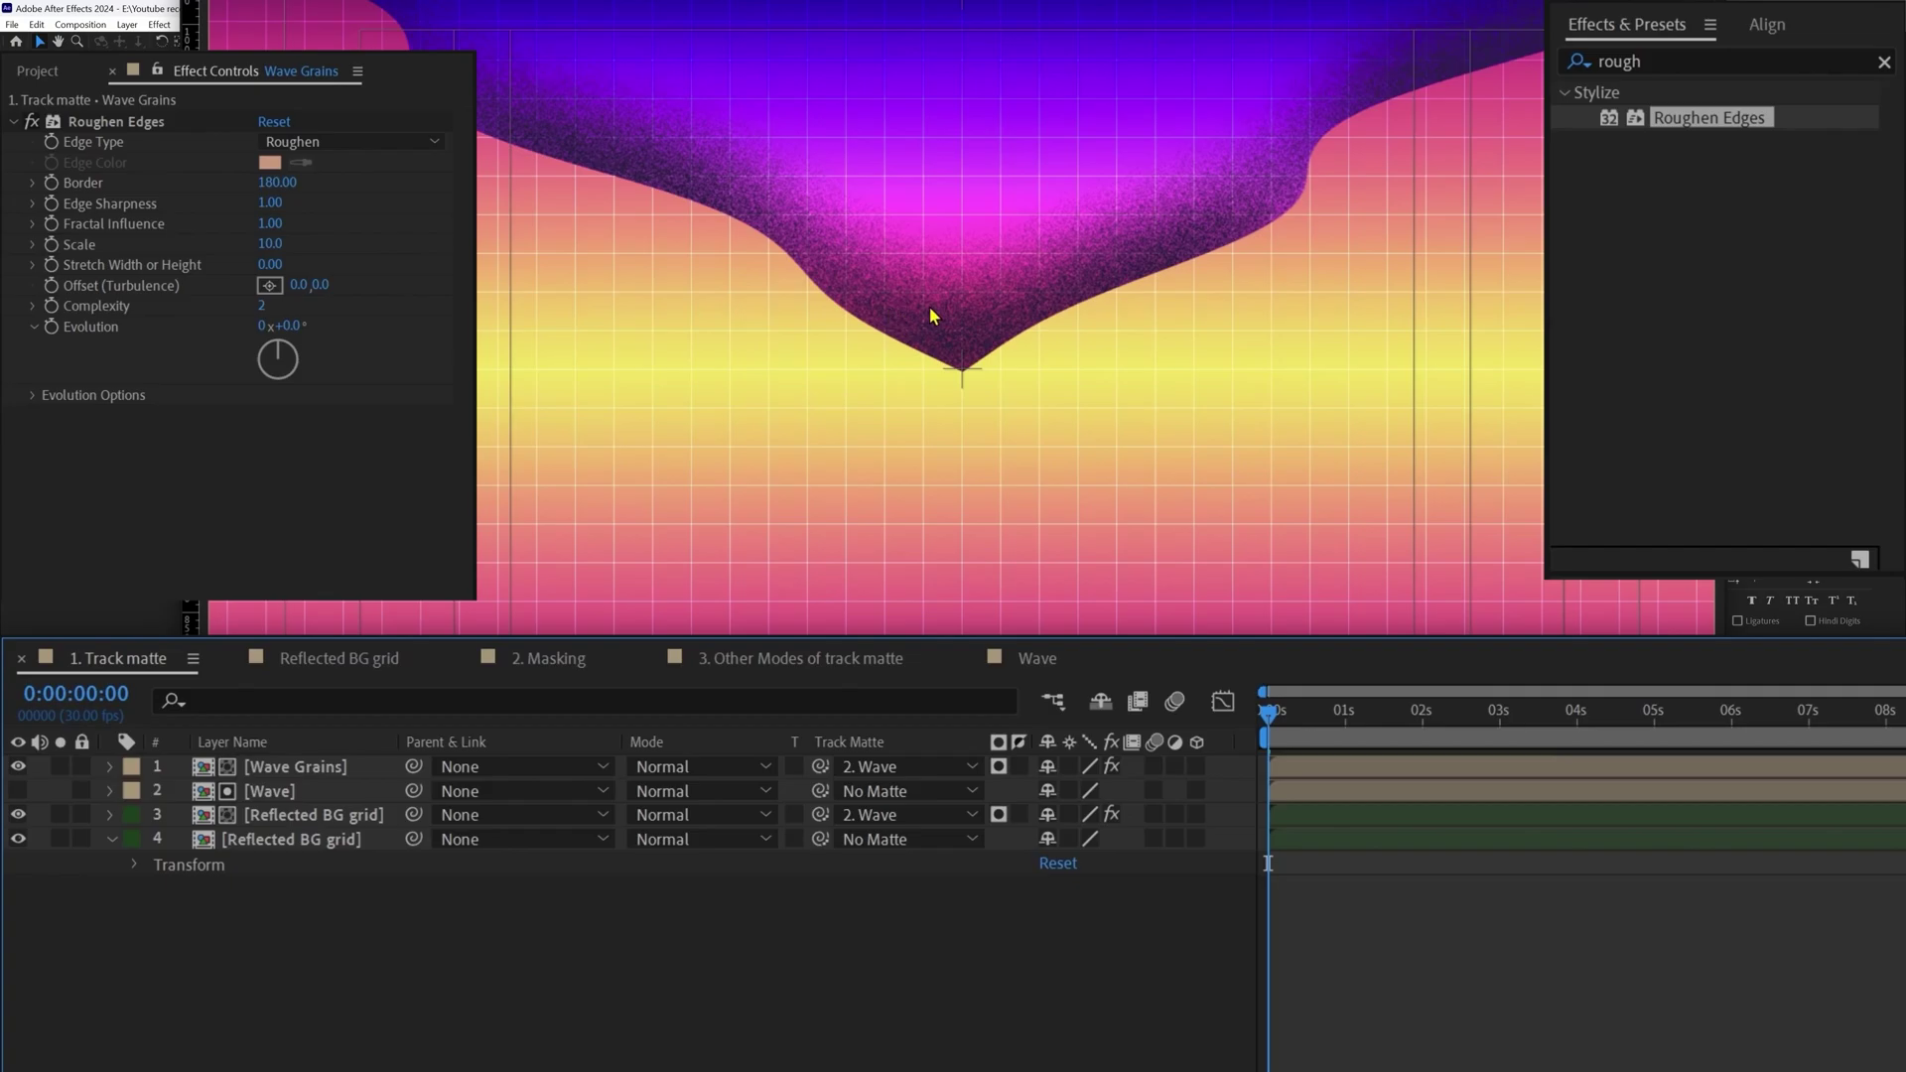
Add the expression time*200 to the Evolution of Wave Grains' Roughen Edges and preview the animation.
{"action": "left_click", "coordinate": [51, 327], "text": "alt"}
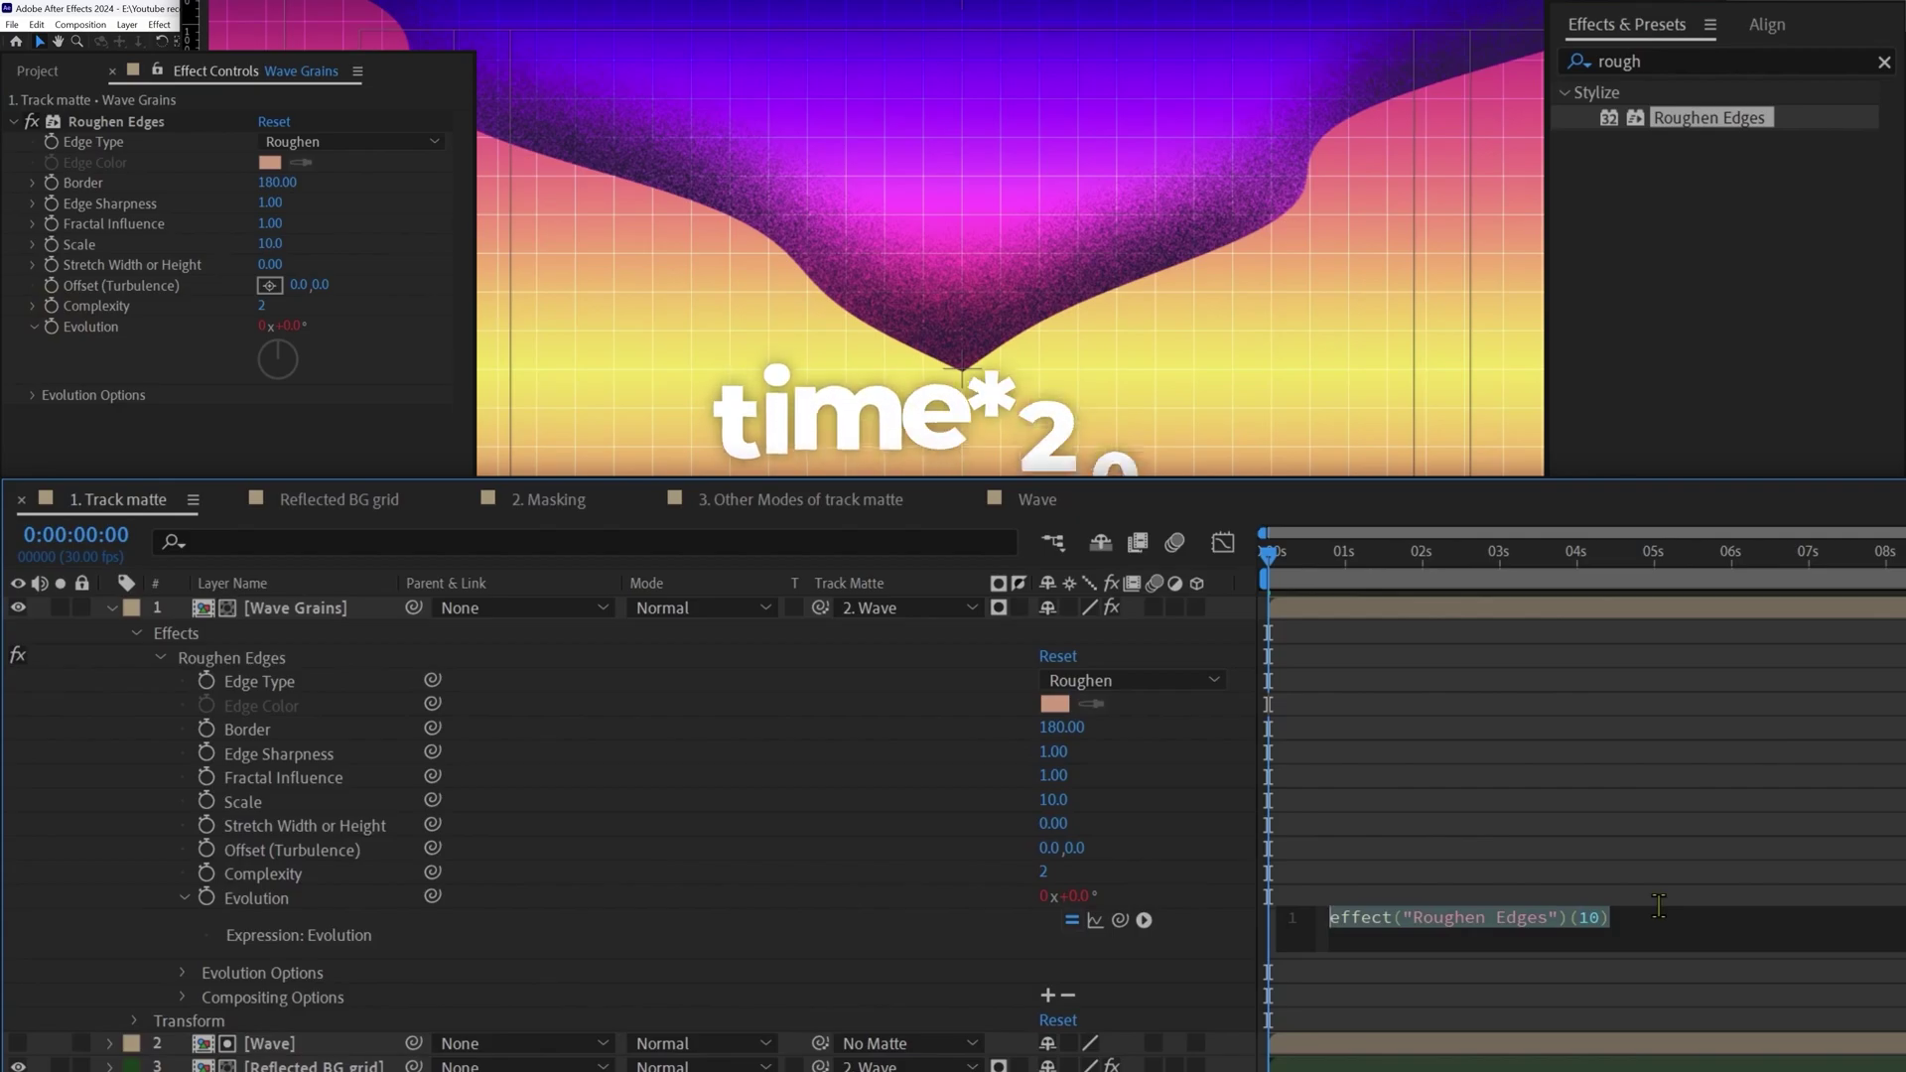
{"action": "type", "text": "time*200"}
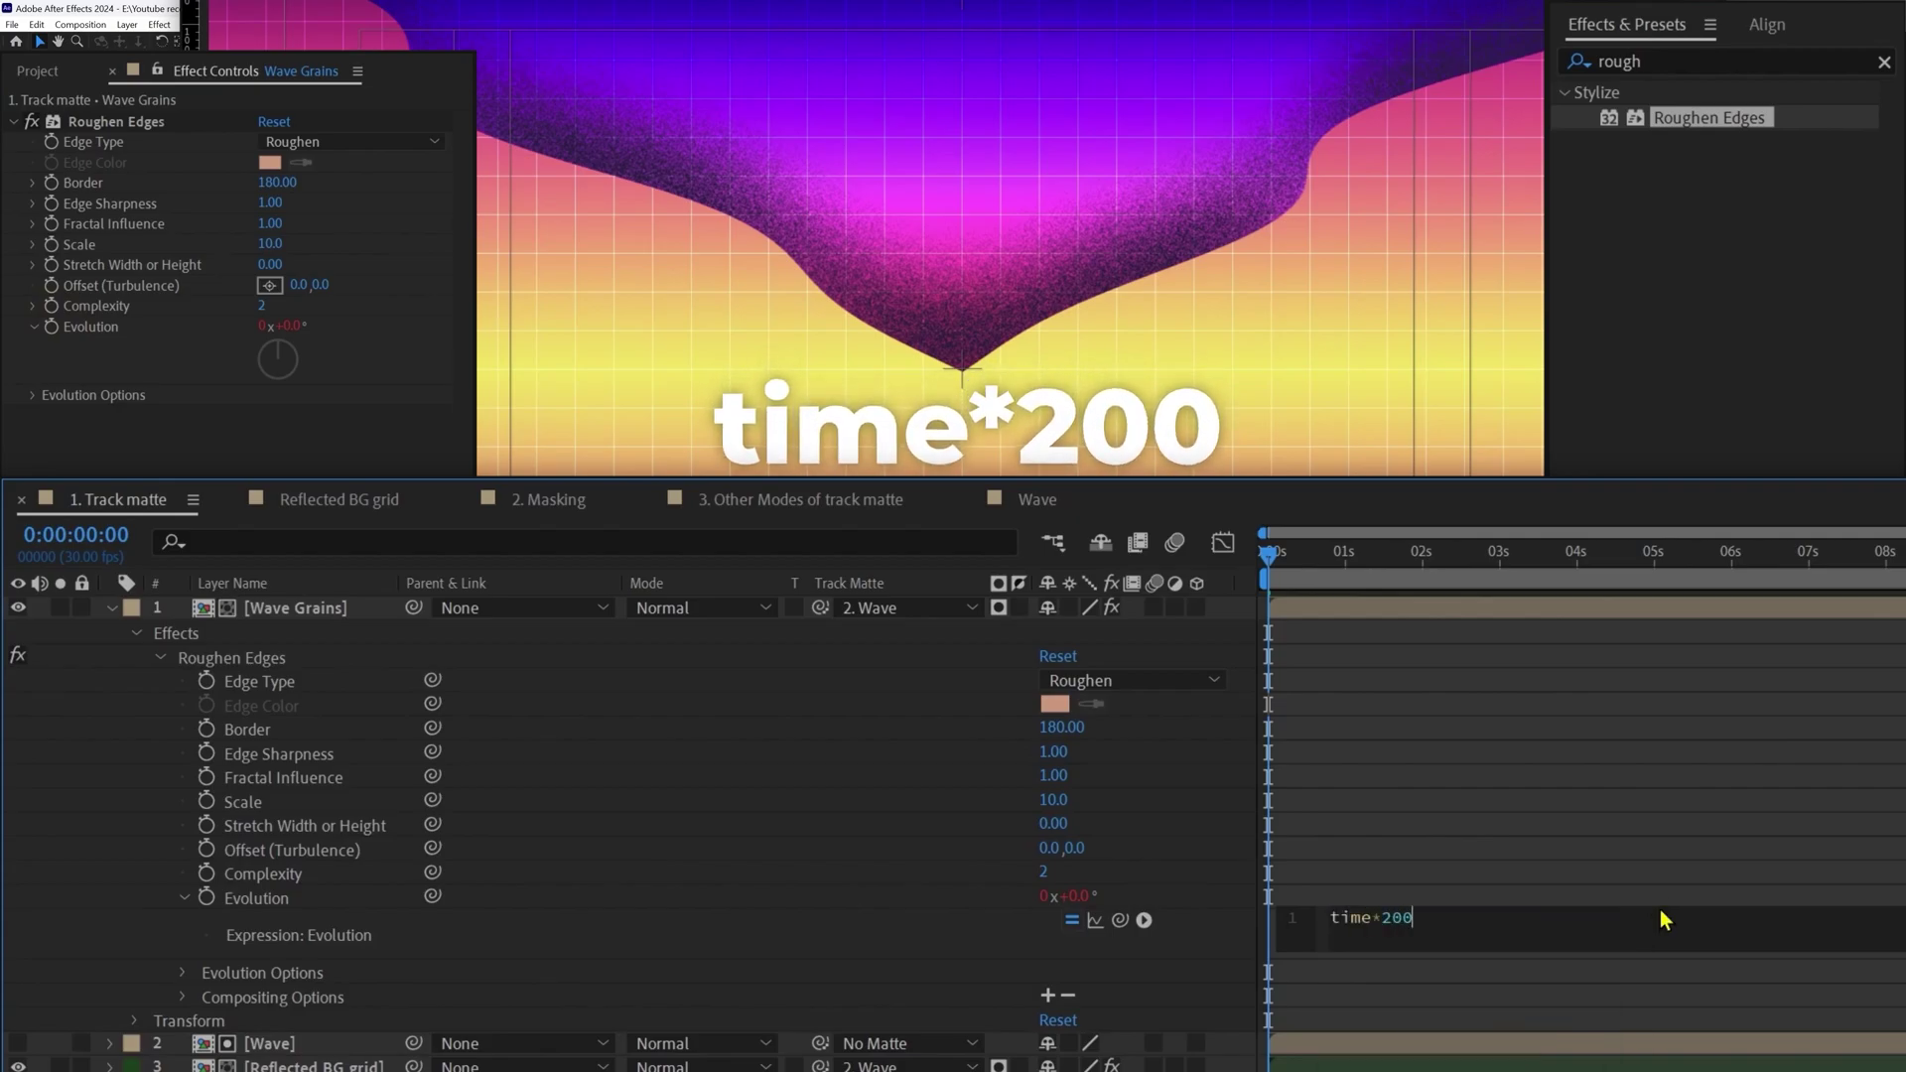
{"action": "key", "text": "KP_Enter"}
{"action": "key", "text": "space"}
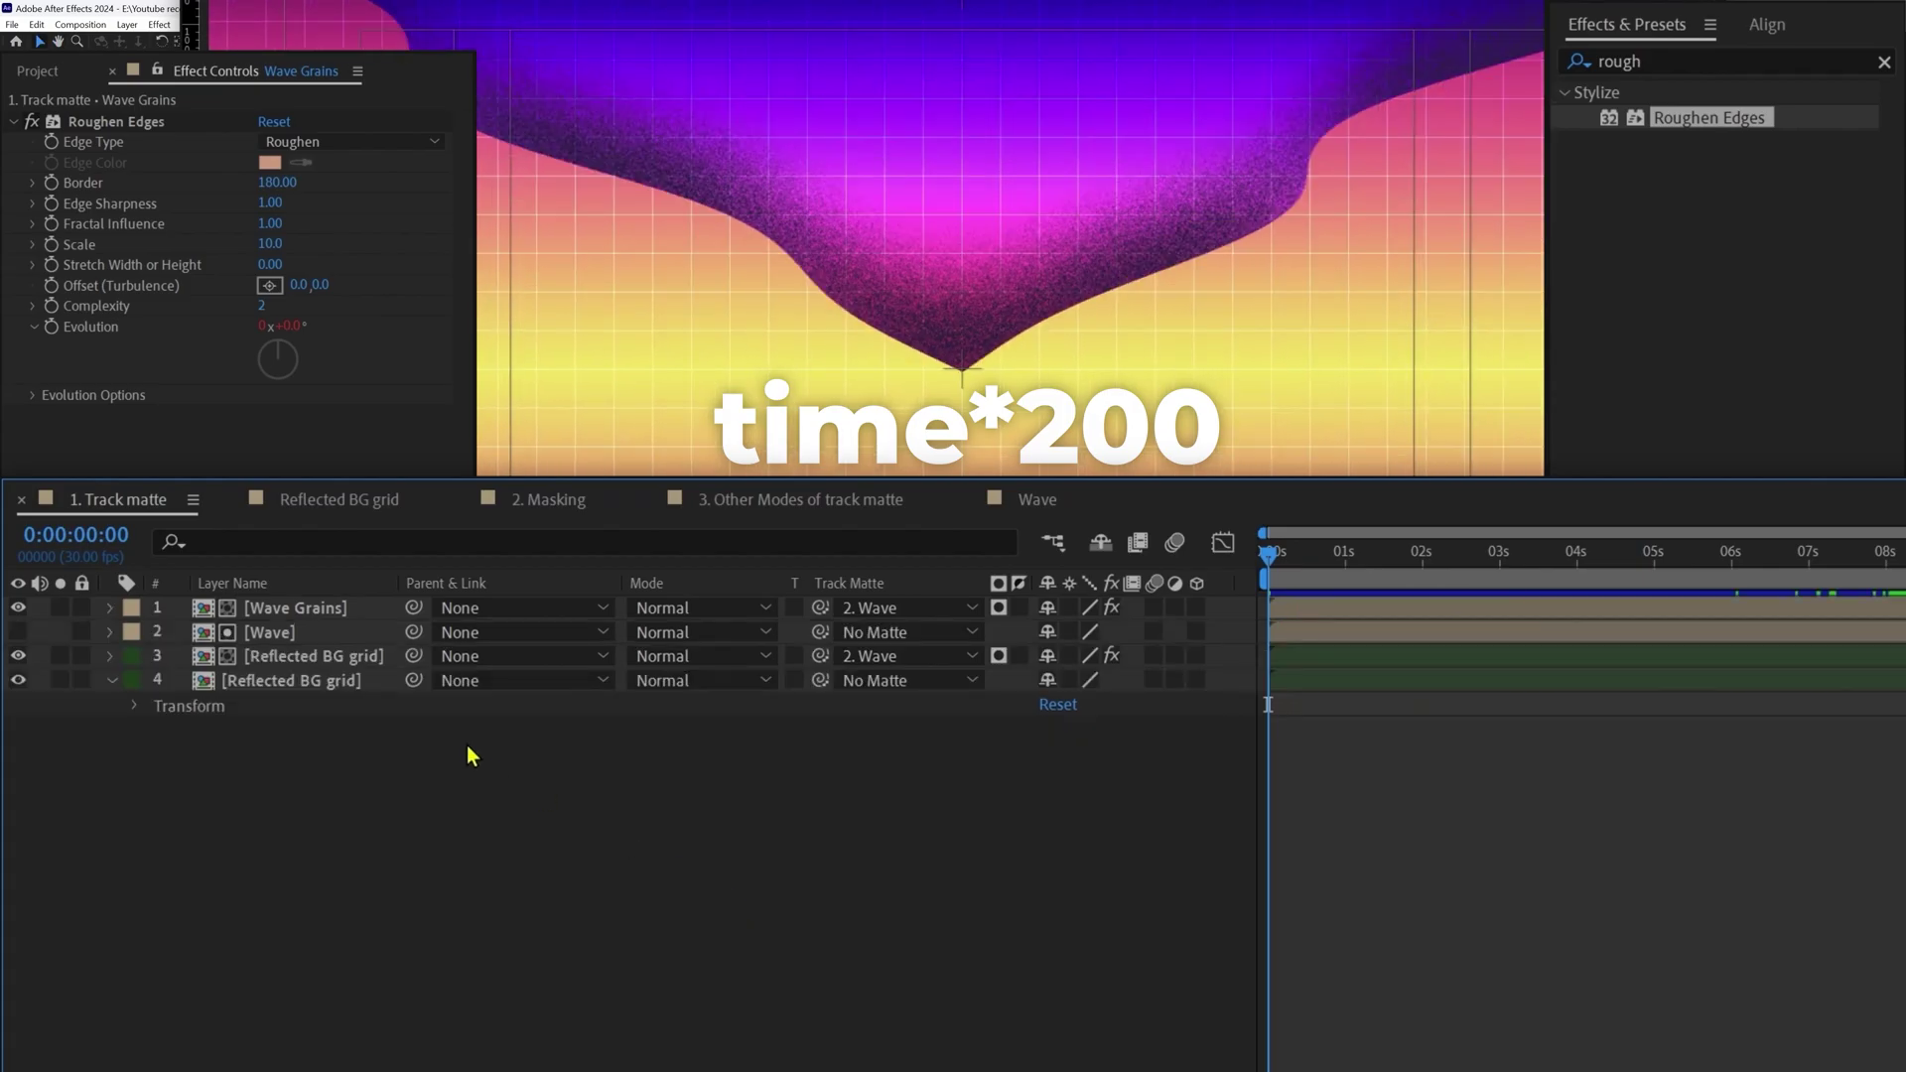
Set the Wave Grains layer's blending mode to Overlay.
{"action": "left_click", "coordinate": [298, 608]}
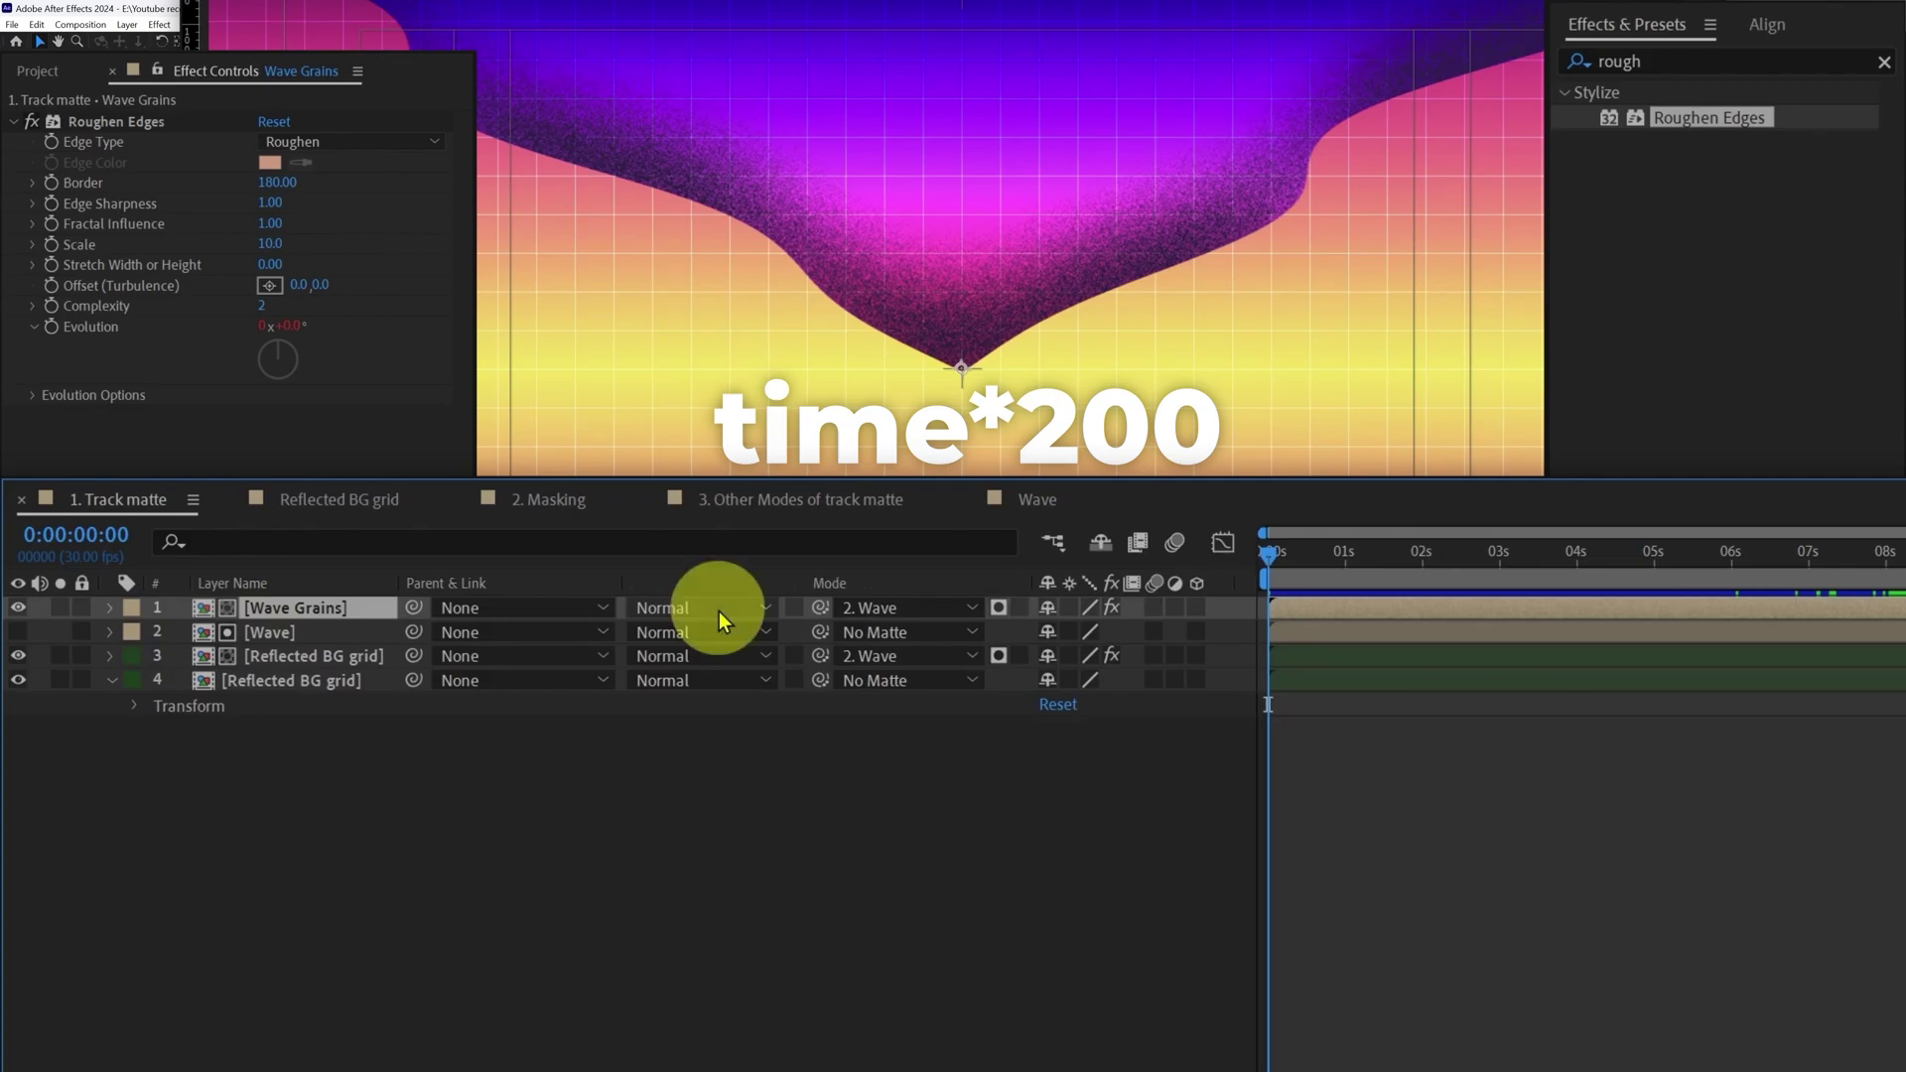
{"action": "left_click", "coordinate": [716, 610]}
{"action": "left_click", "coordinate": [595, 489]}
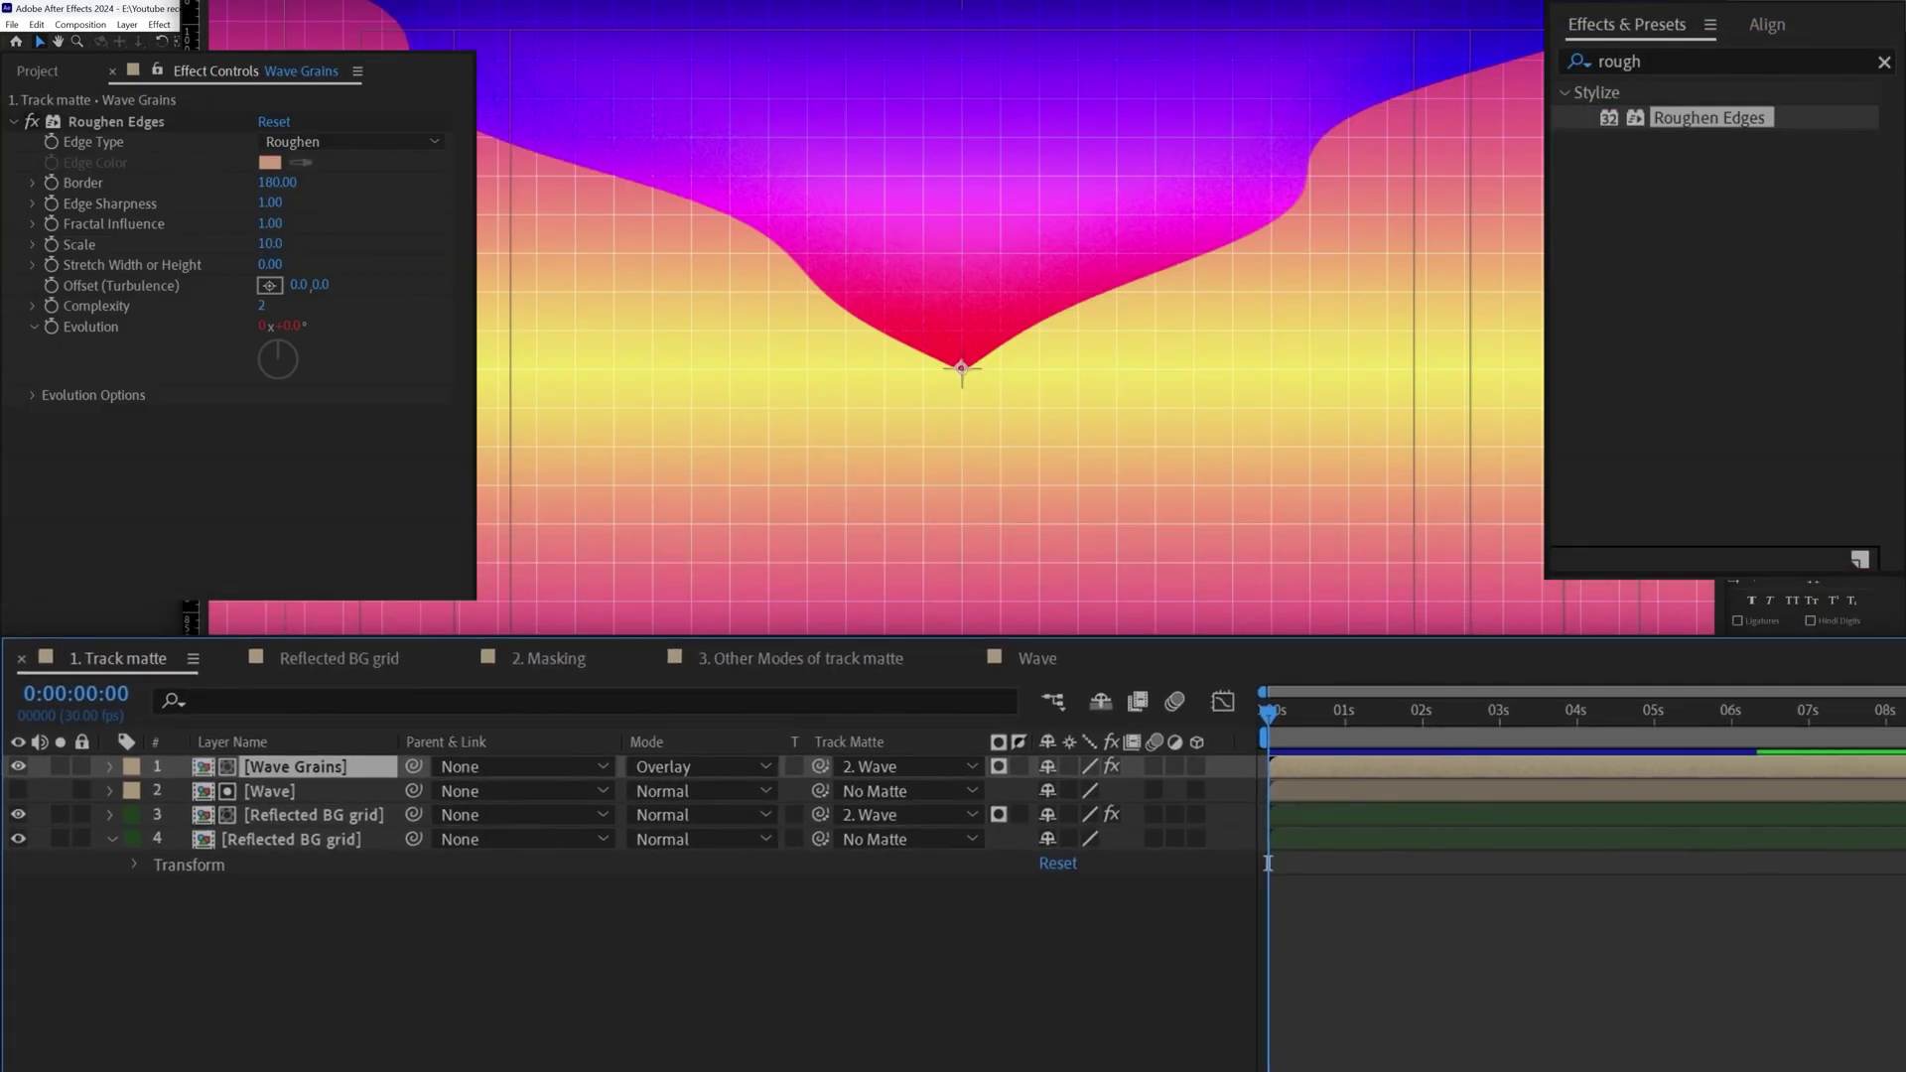
Copy the Roughen Edges effect from Wave Grains to the Wave layer and set the copy's Border to 40.
{"action": "left_click", "coordinate": [129, 122]}
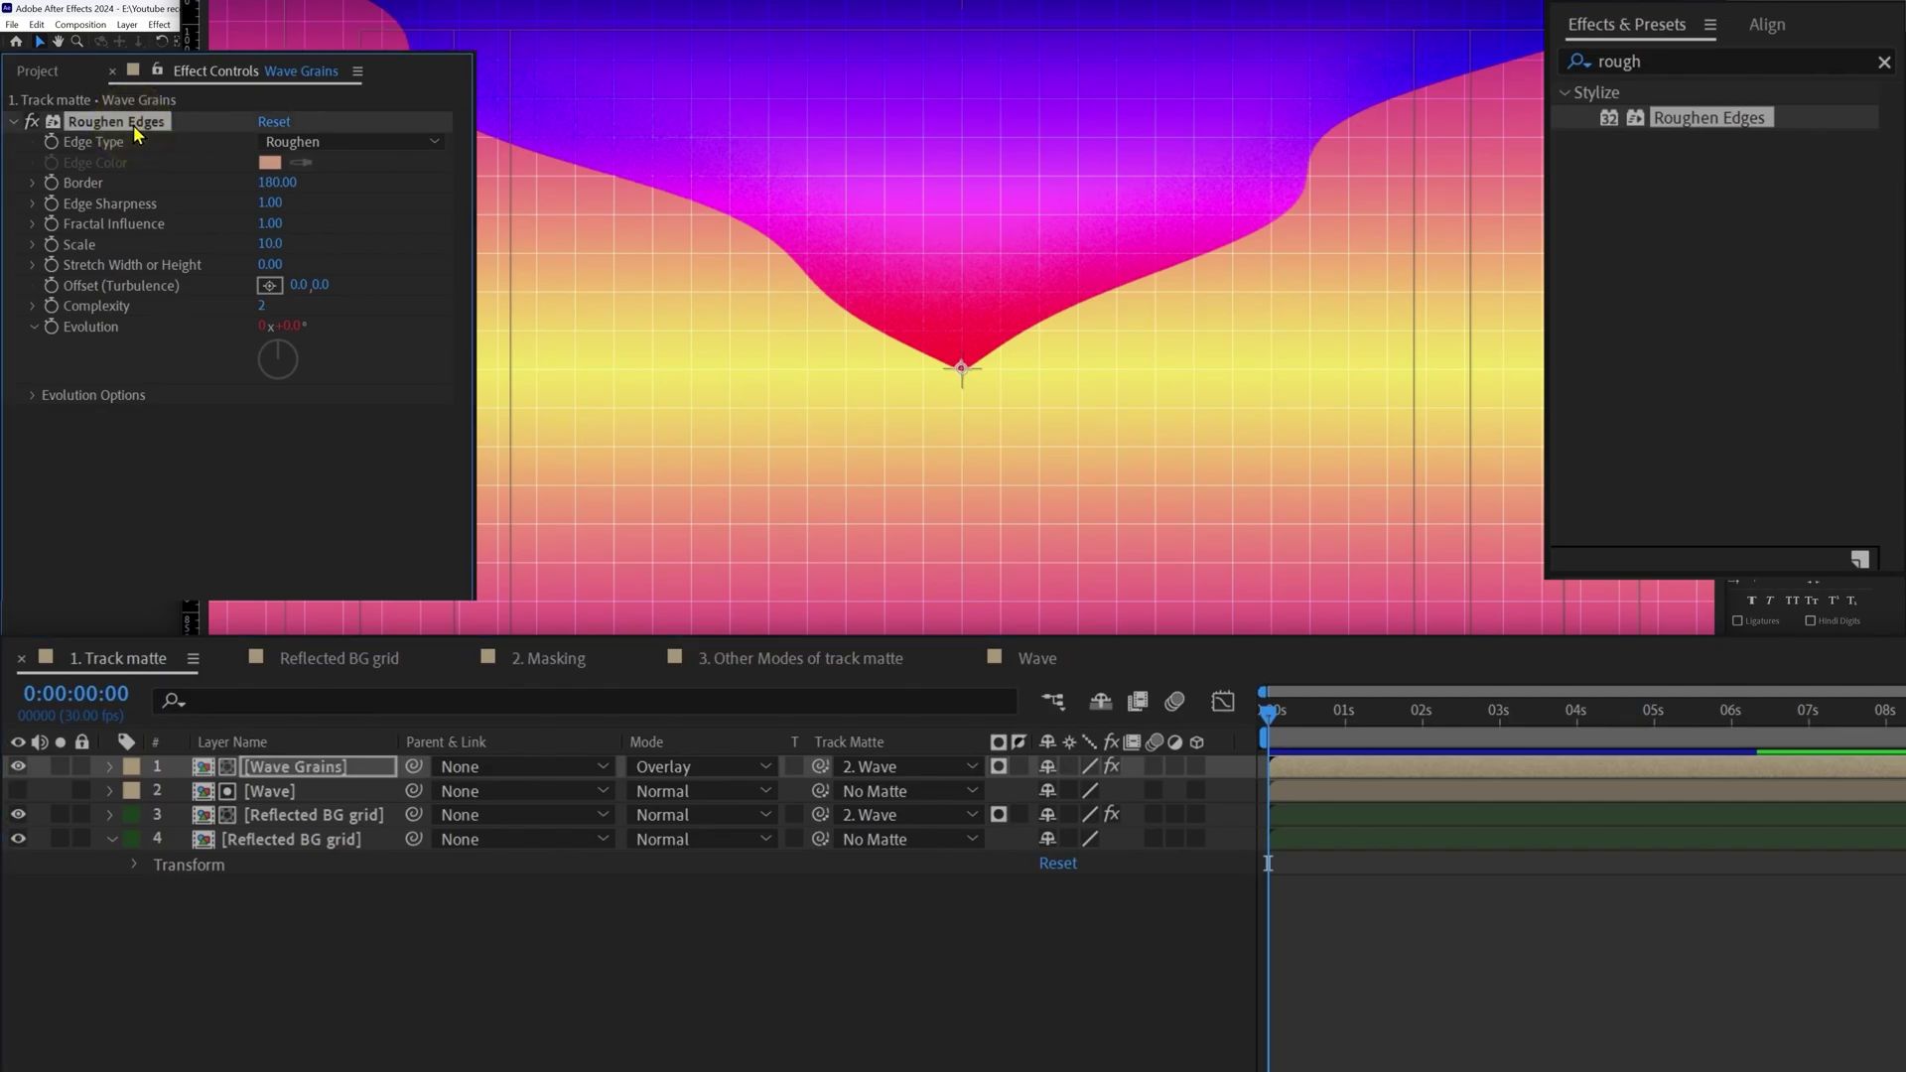
{"action": "left_click", "coordinate": [317, 798]}
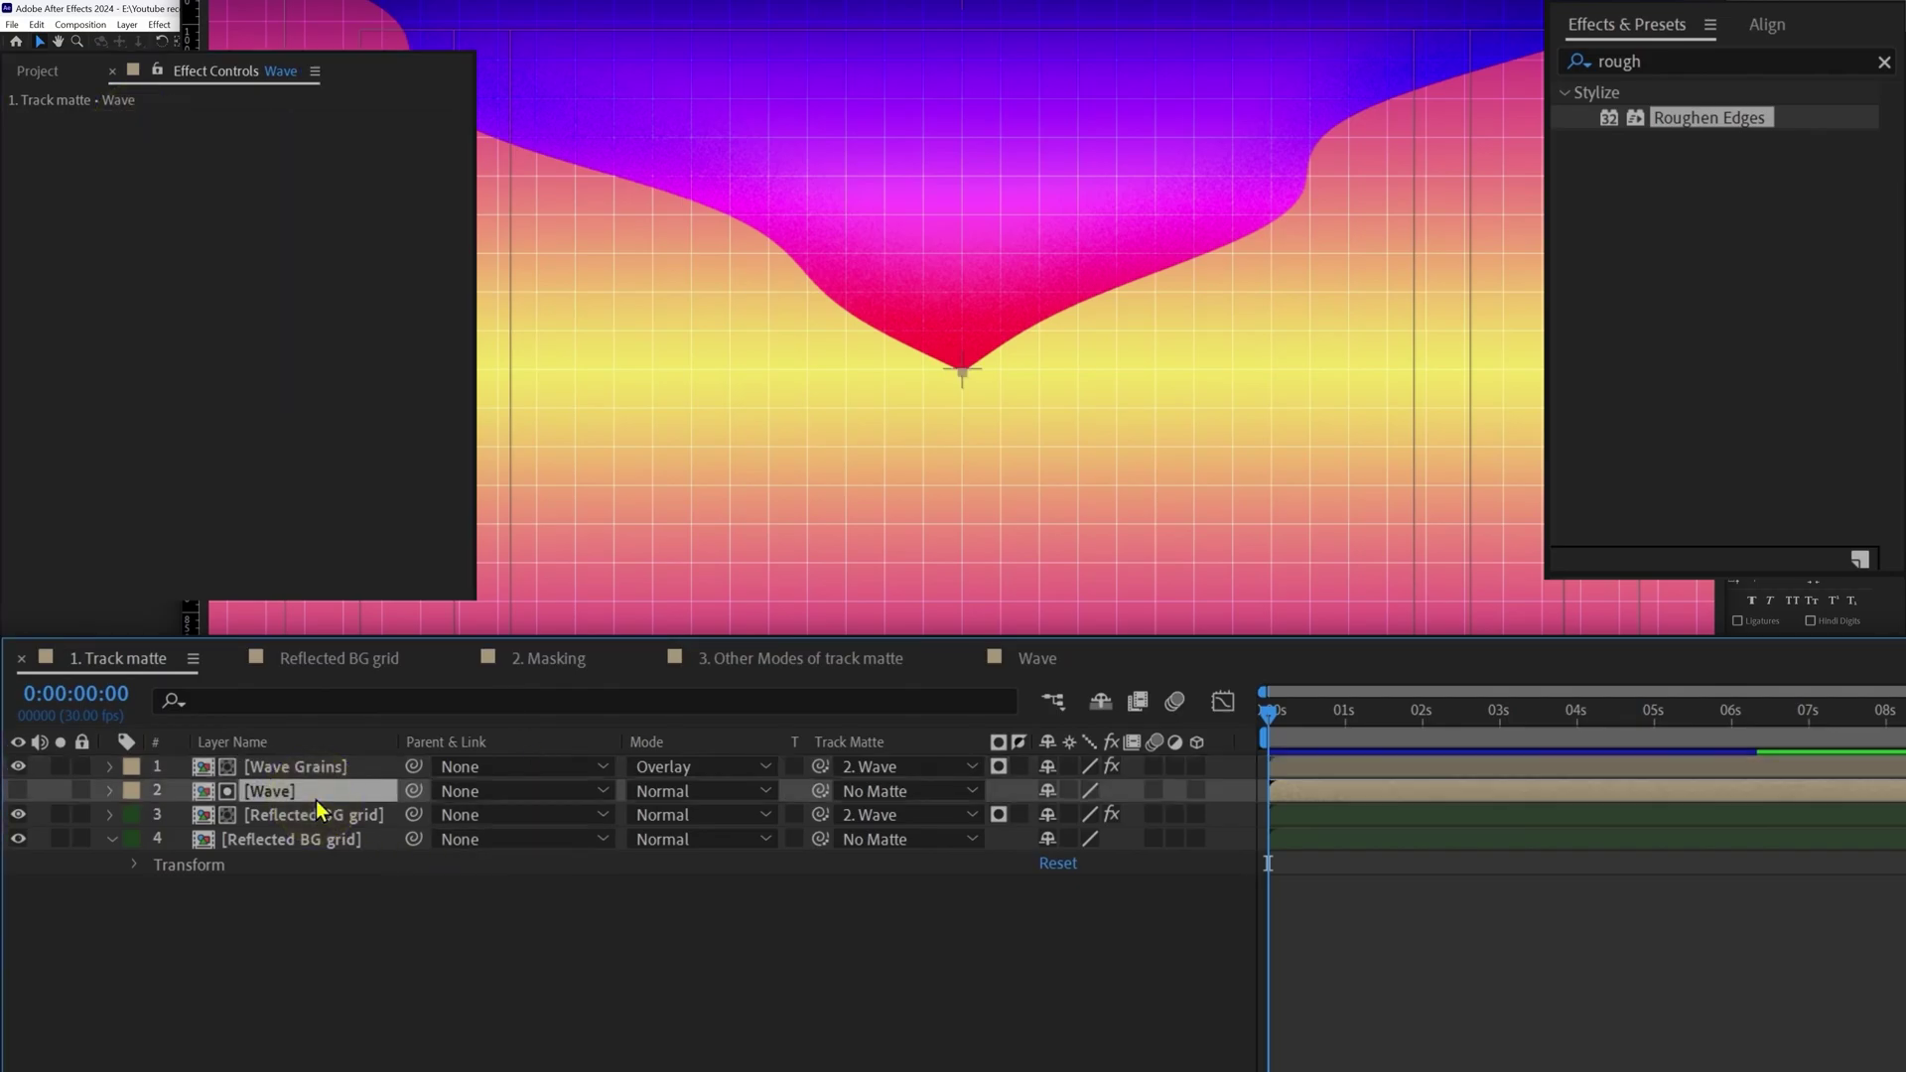
{"action": "key", "text": "ctrl+v"}
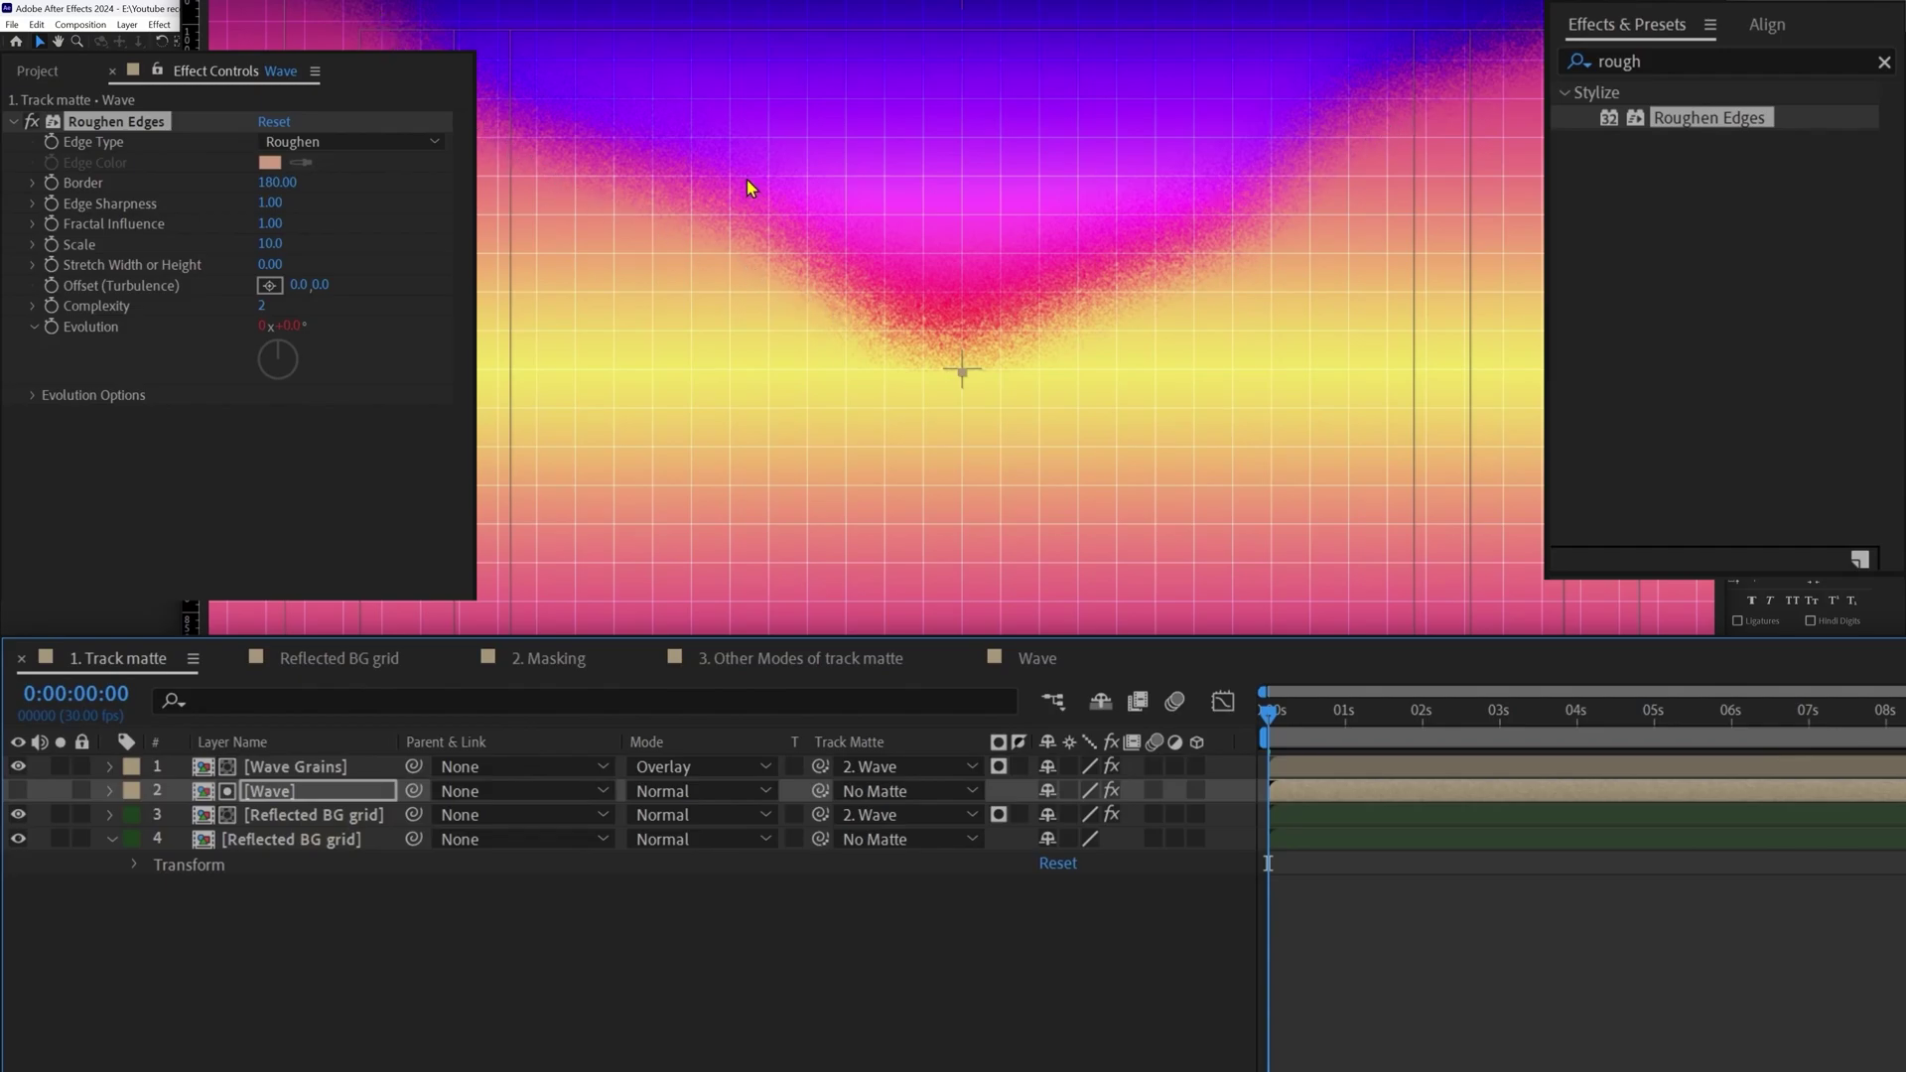
{"action": "left_click", "coordinate": [277, 183]}
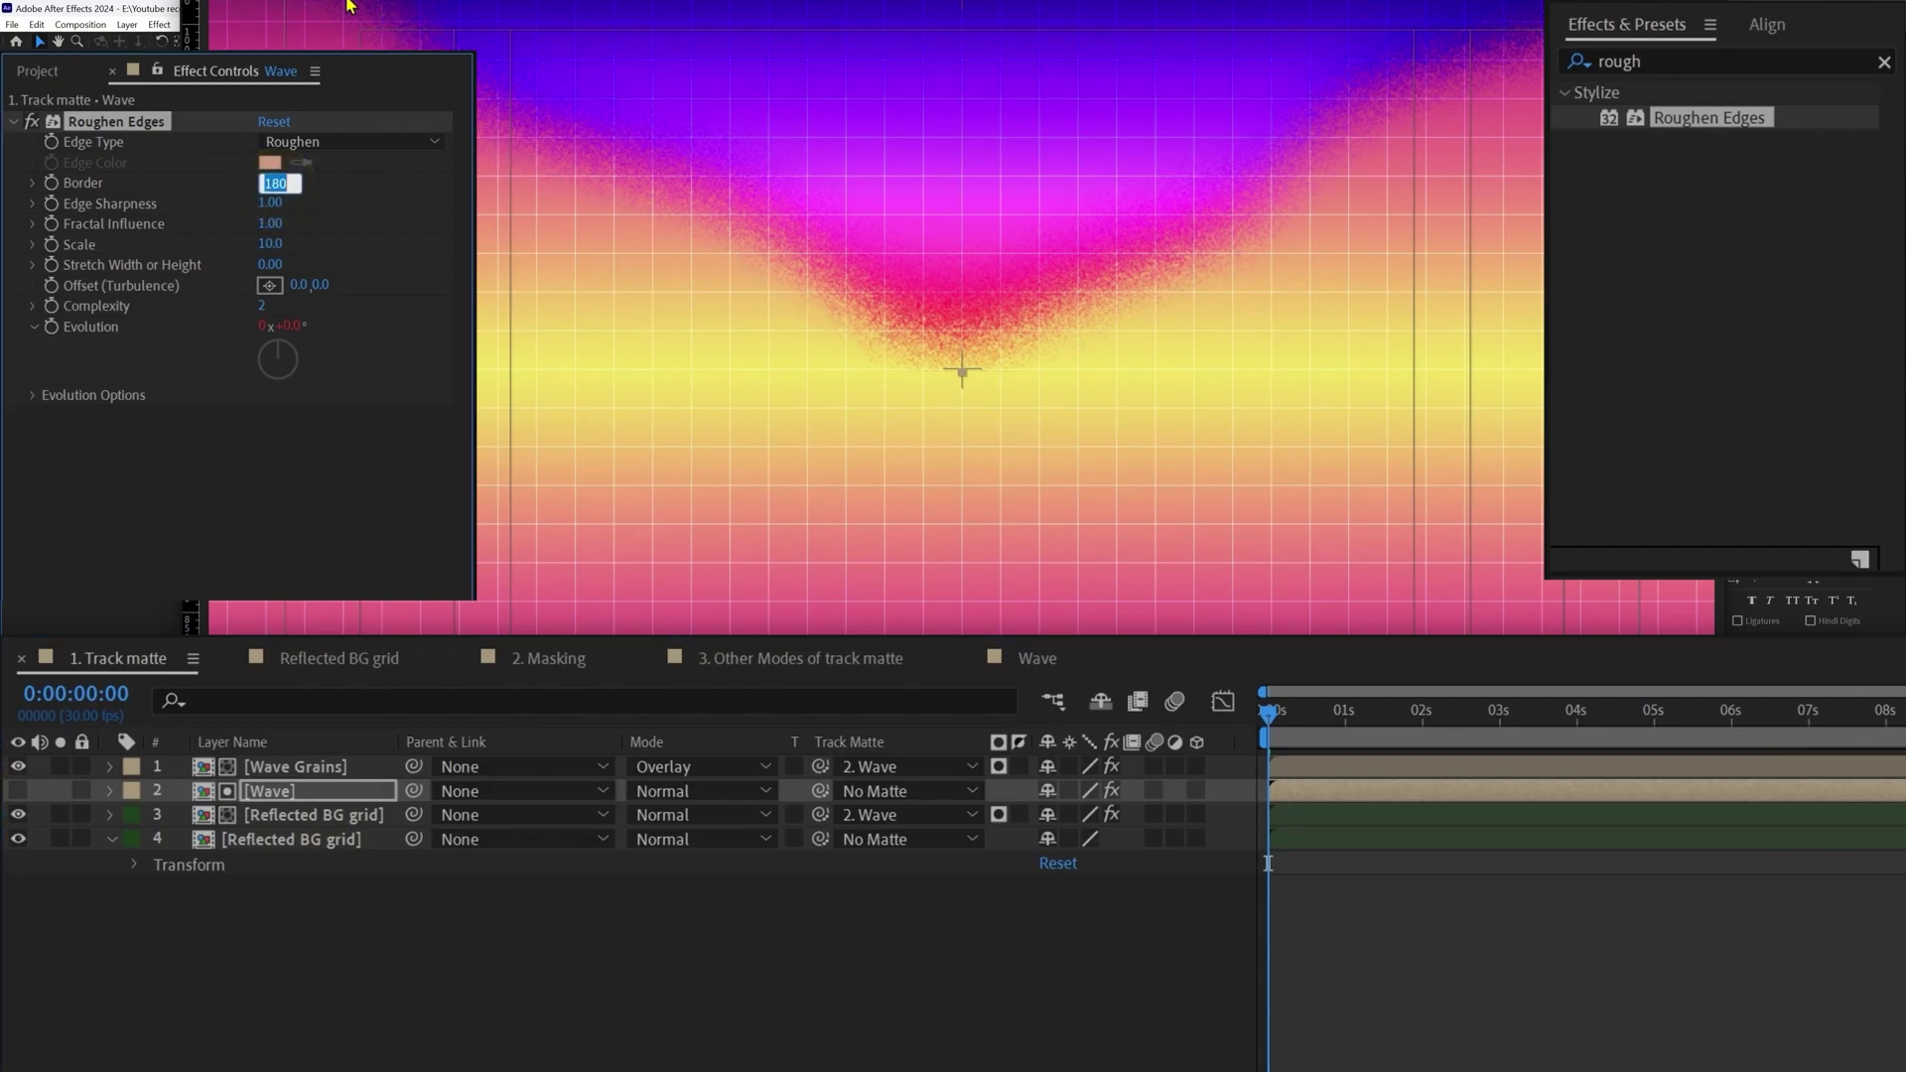
{"action": "type", "text": "40"}
{"action": "key", "text": "Return"}
{"action": "left_click", "coordinate": [1524, 1068]}
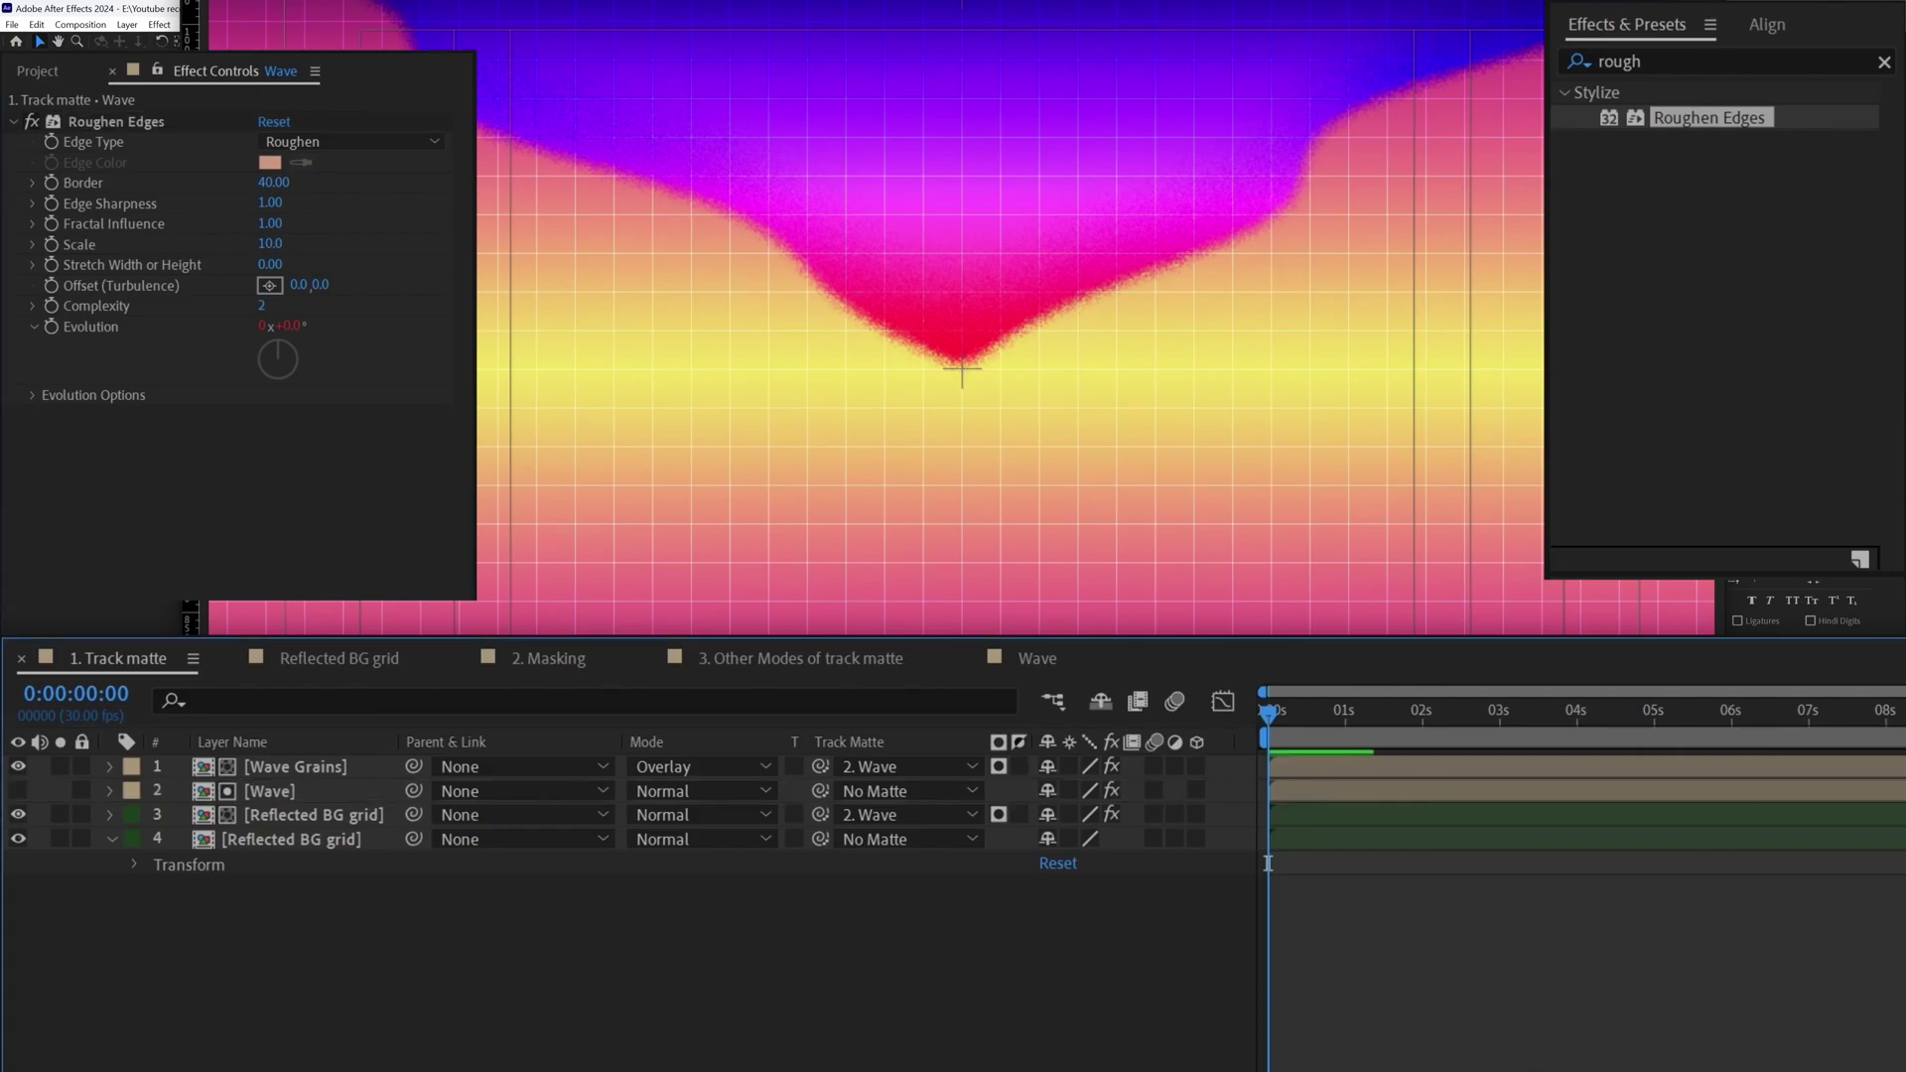
Add a Drop Shadow layer style to the upper Reflected BG grid layer.
{"action": "left_click", "coordinate": [288, 820]}
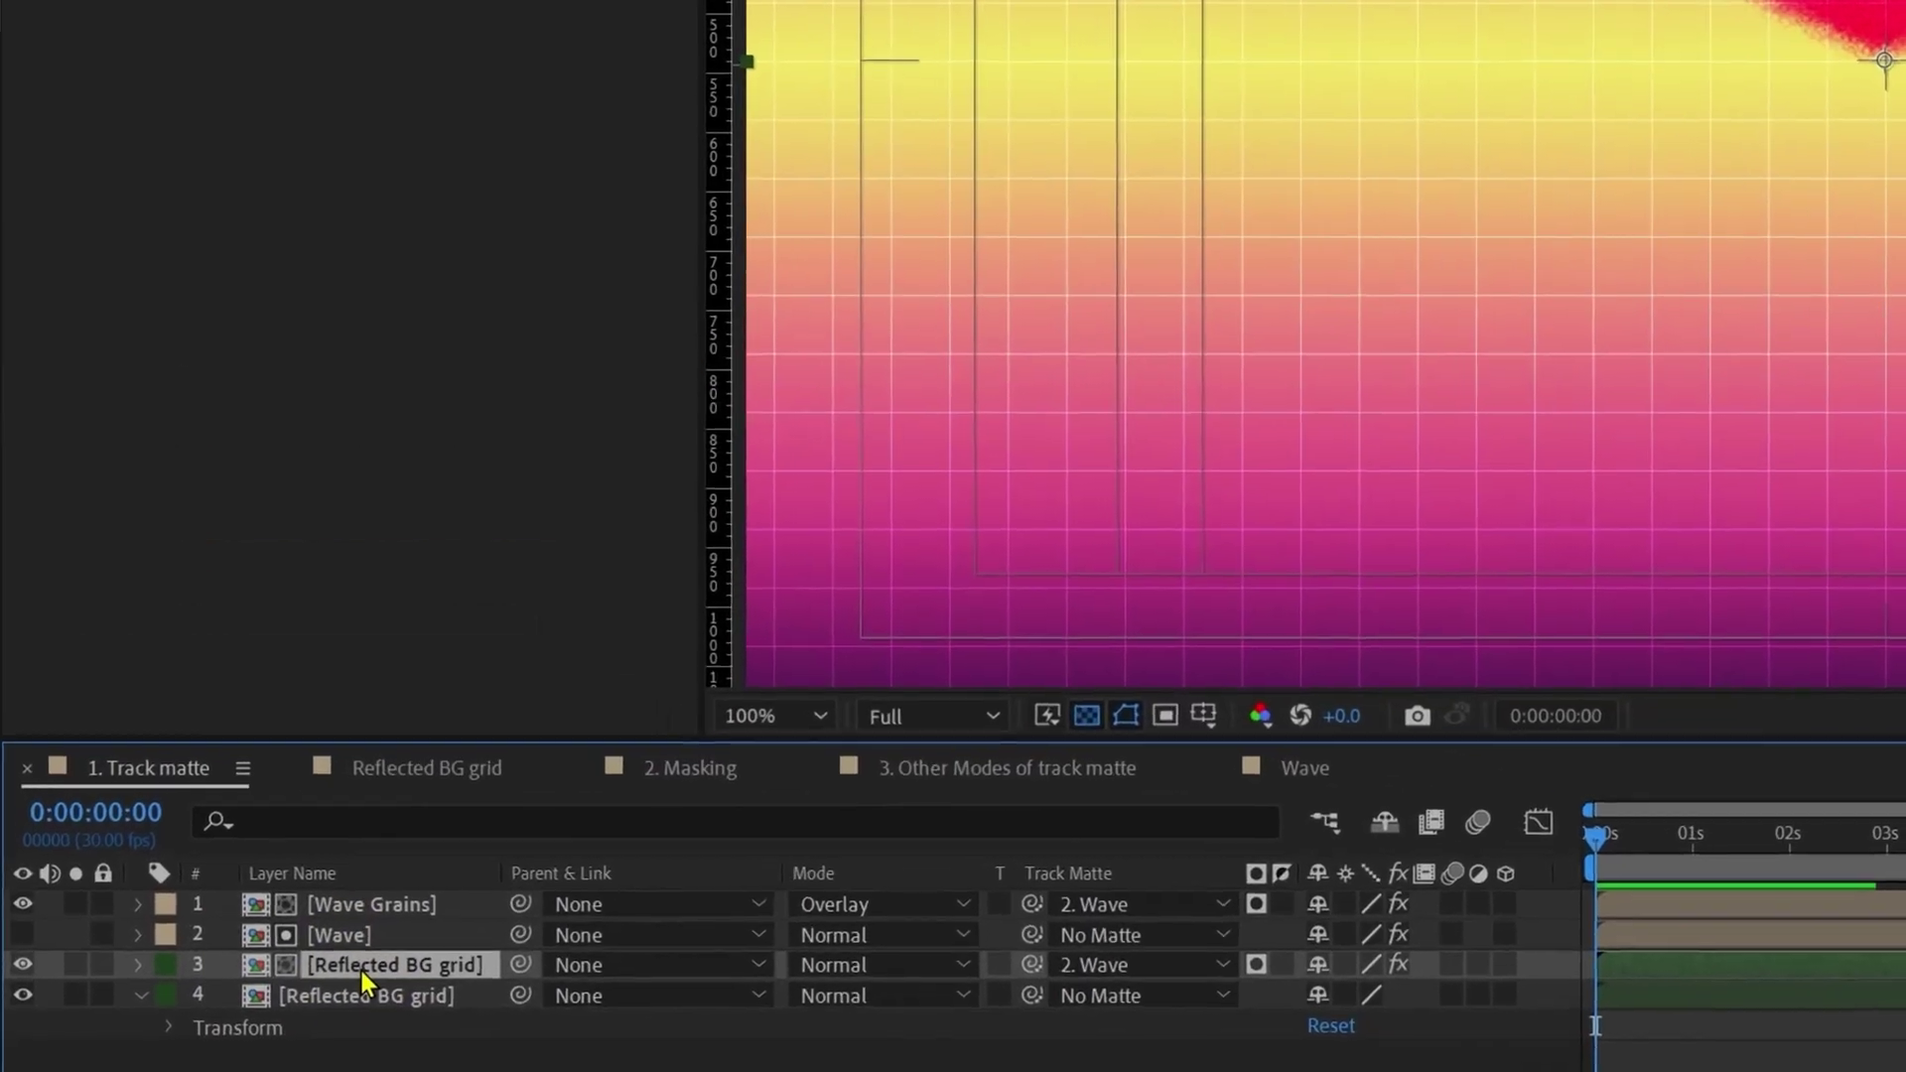
{"action": "right_click", "coordinate": [285, 814]}
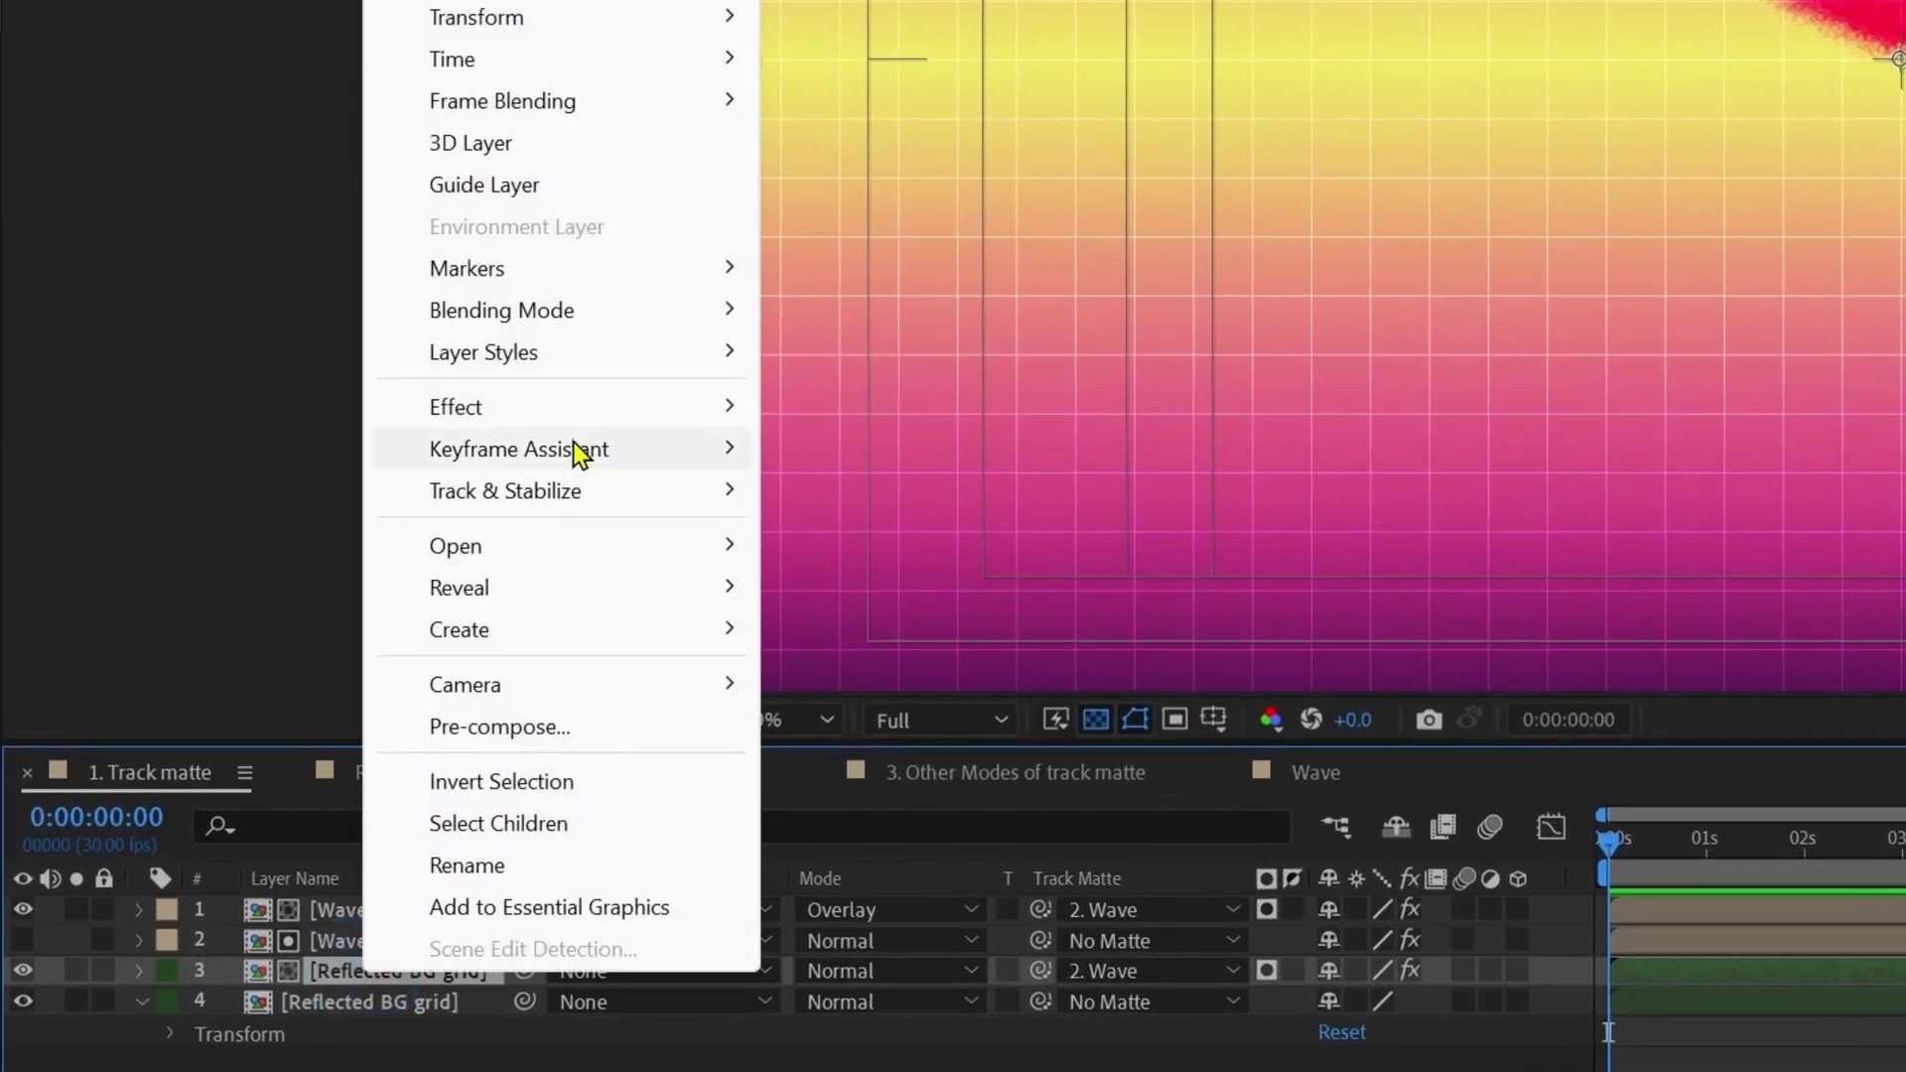
{"action": "mouse_move", "coordinate": [566, 333]}
{"action": "left_click", "coordinate": [923, 496]}
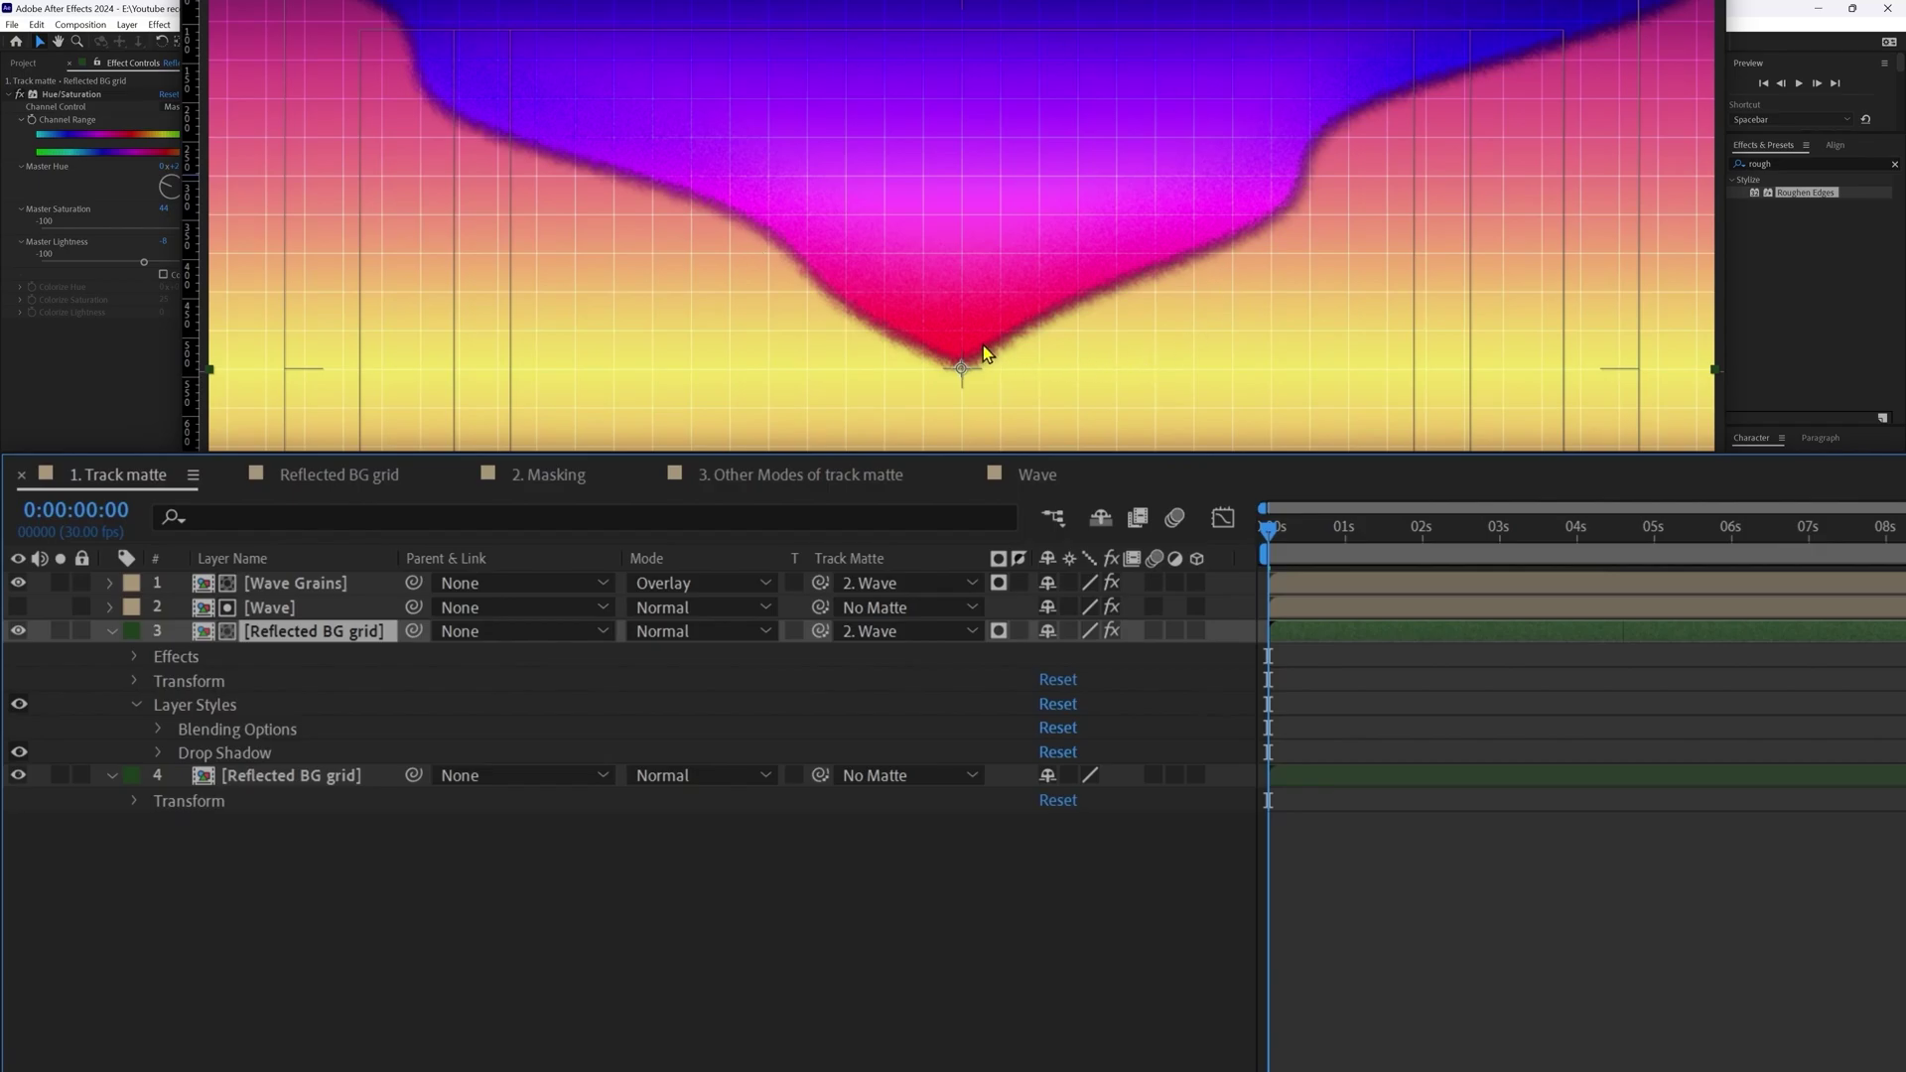
Set the upper Reflected BG grid's drop shadow to Distance 0, Spread 16% and Size 110.
{"action": "left_click", "coordinate": [155, 755]}
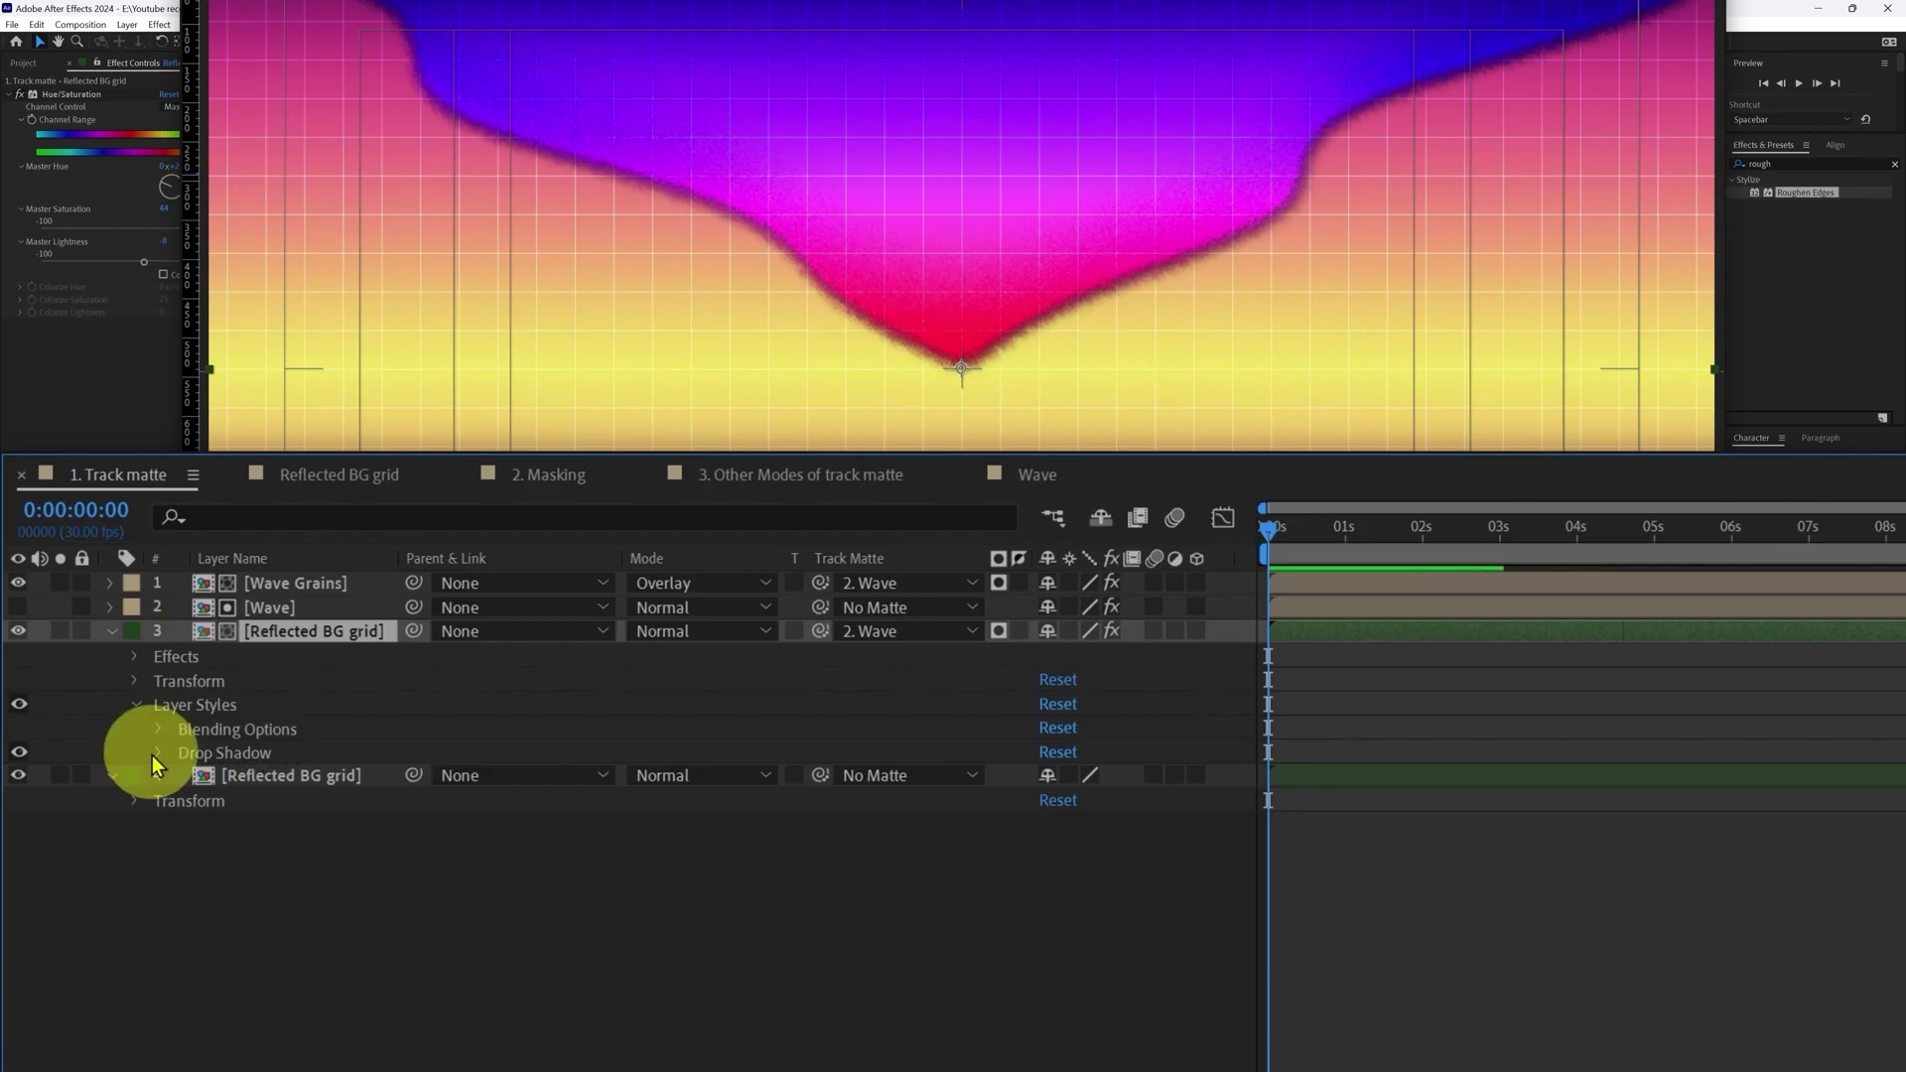
{"action": "left_click", "coordinate": [1050, 898]}
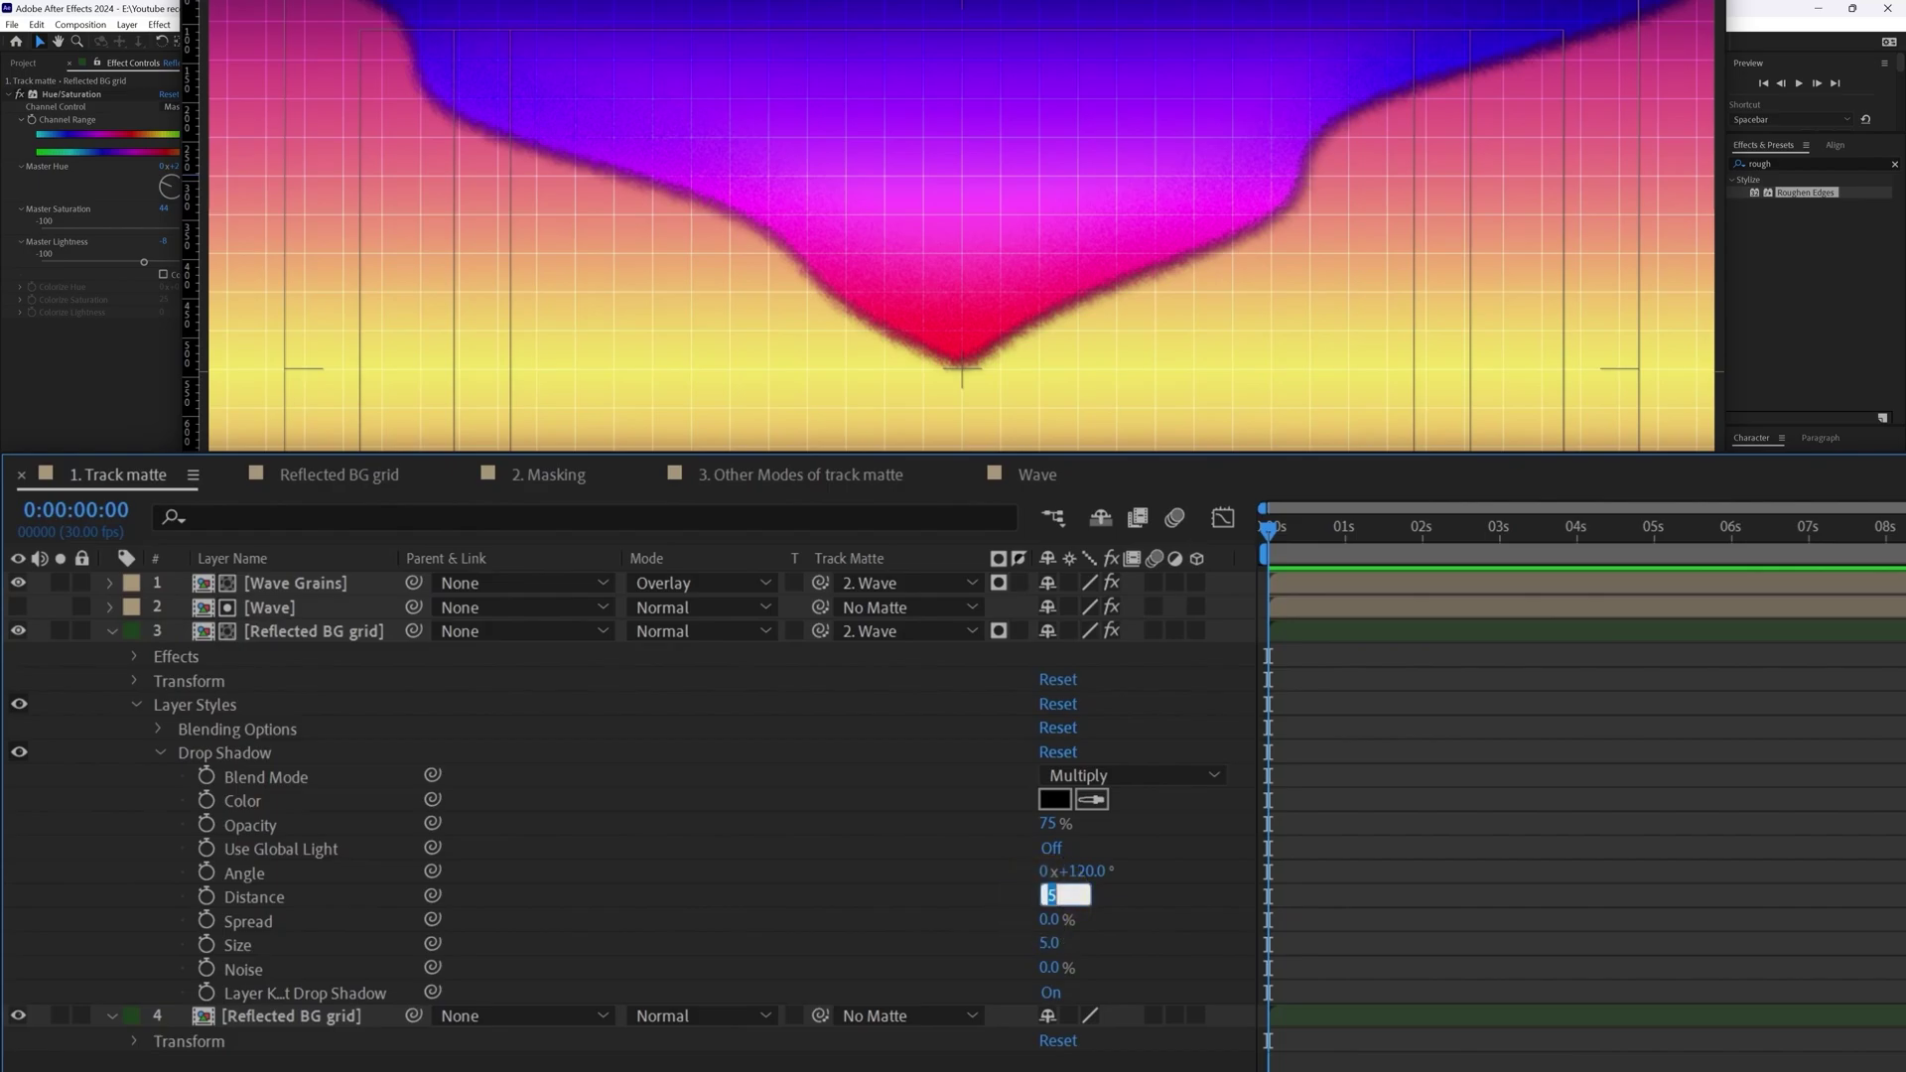
{"action": "type", "text": "0"}
{"action": "key", "text": "Return"}
{"action": "left_click", "coordinate": [1052, 920]}
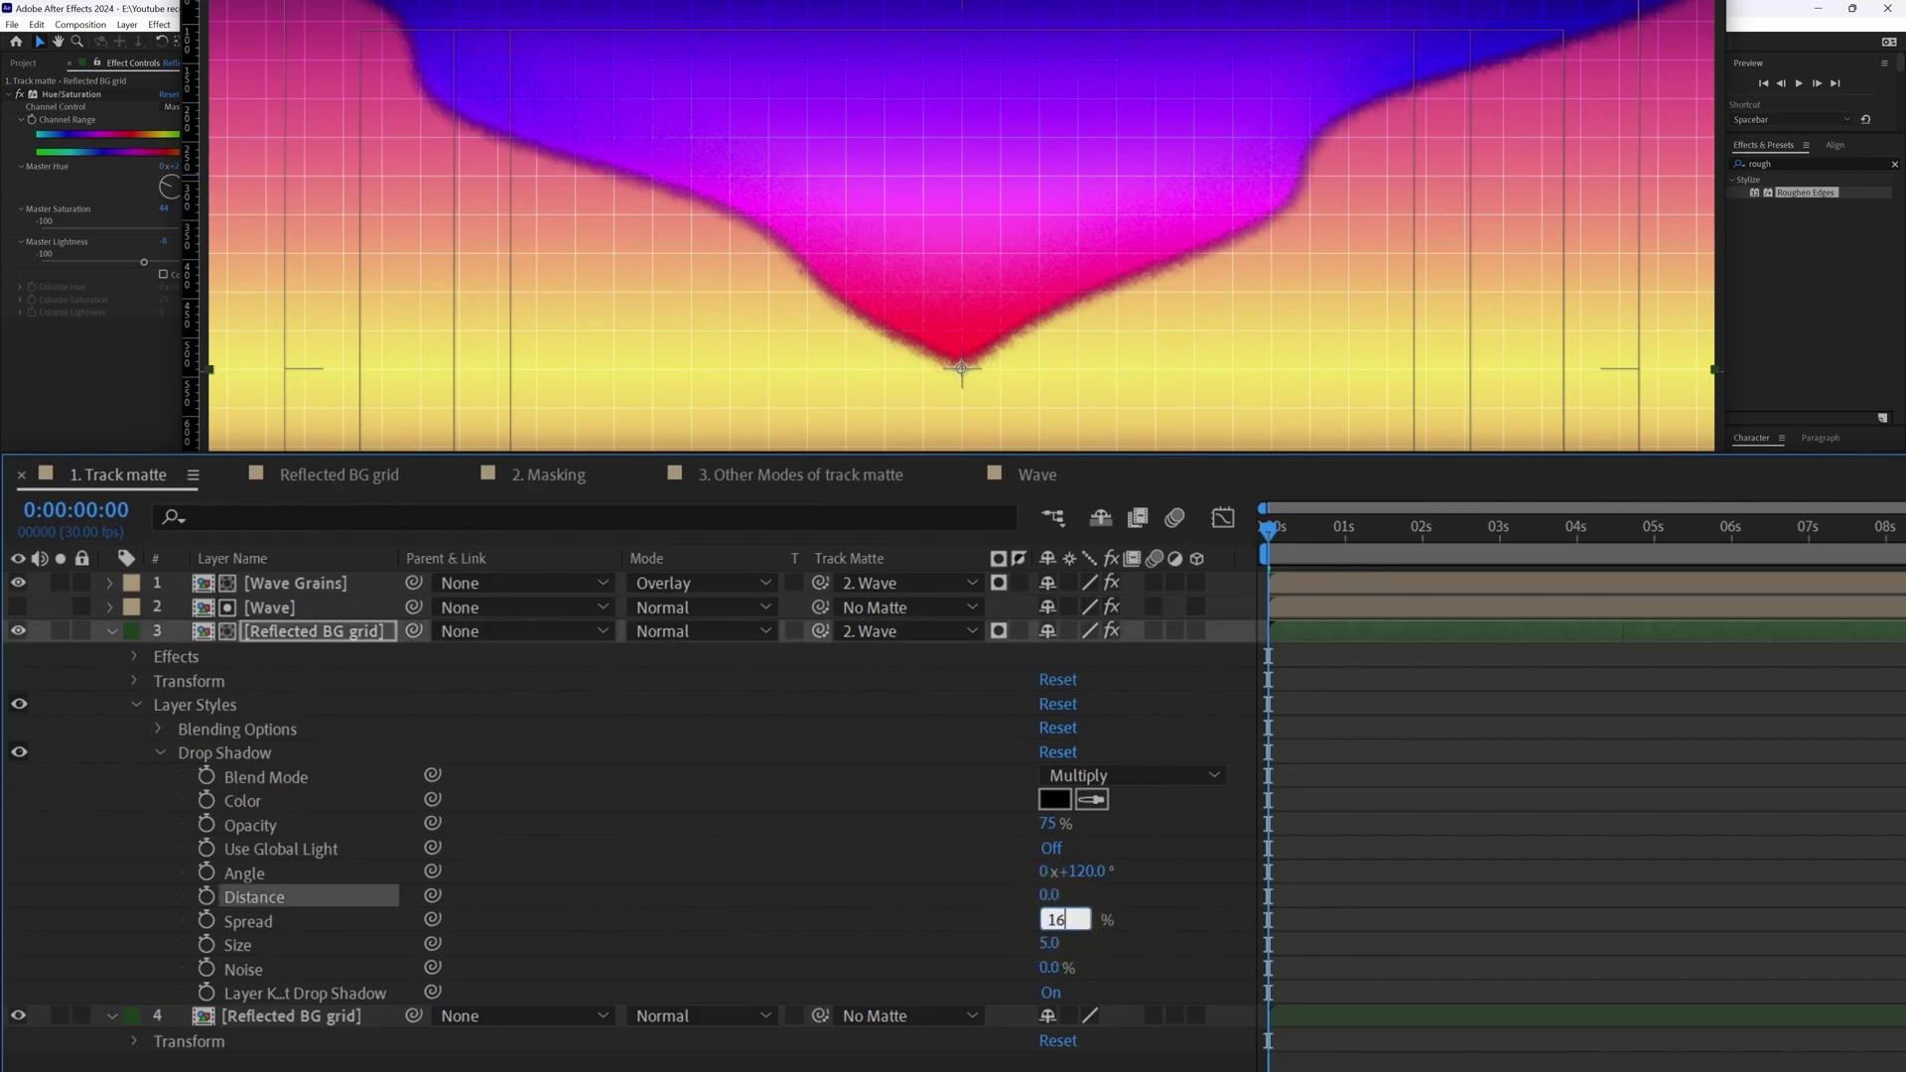
{"action": "key", "text": "Tab"}
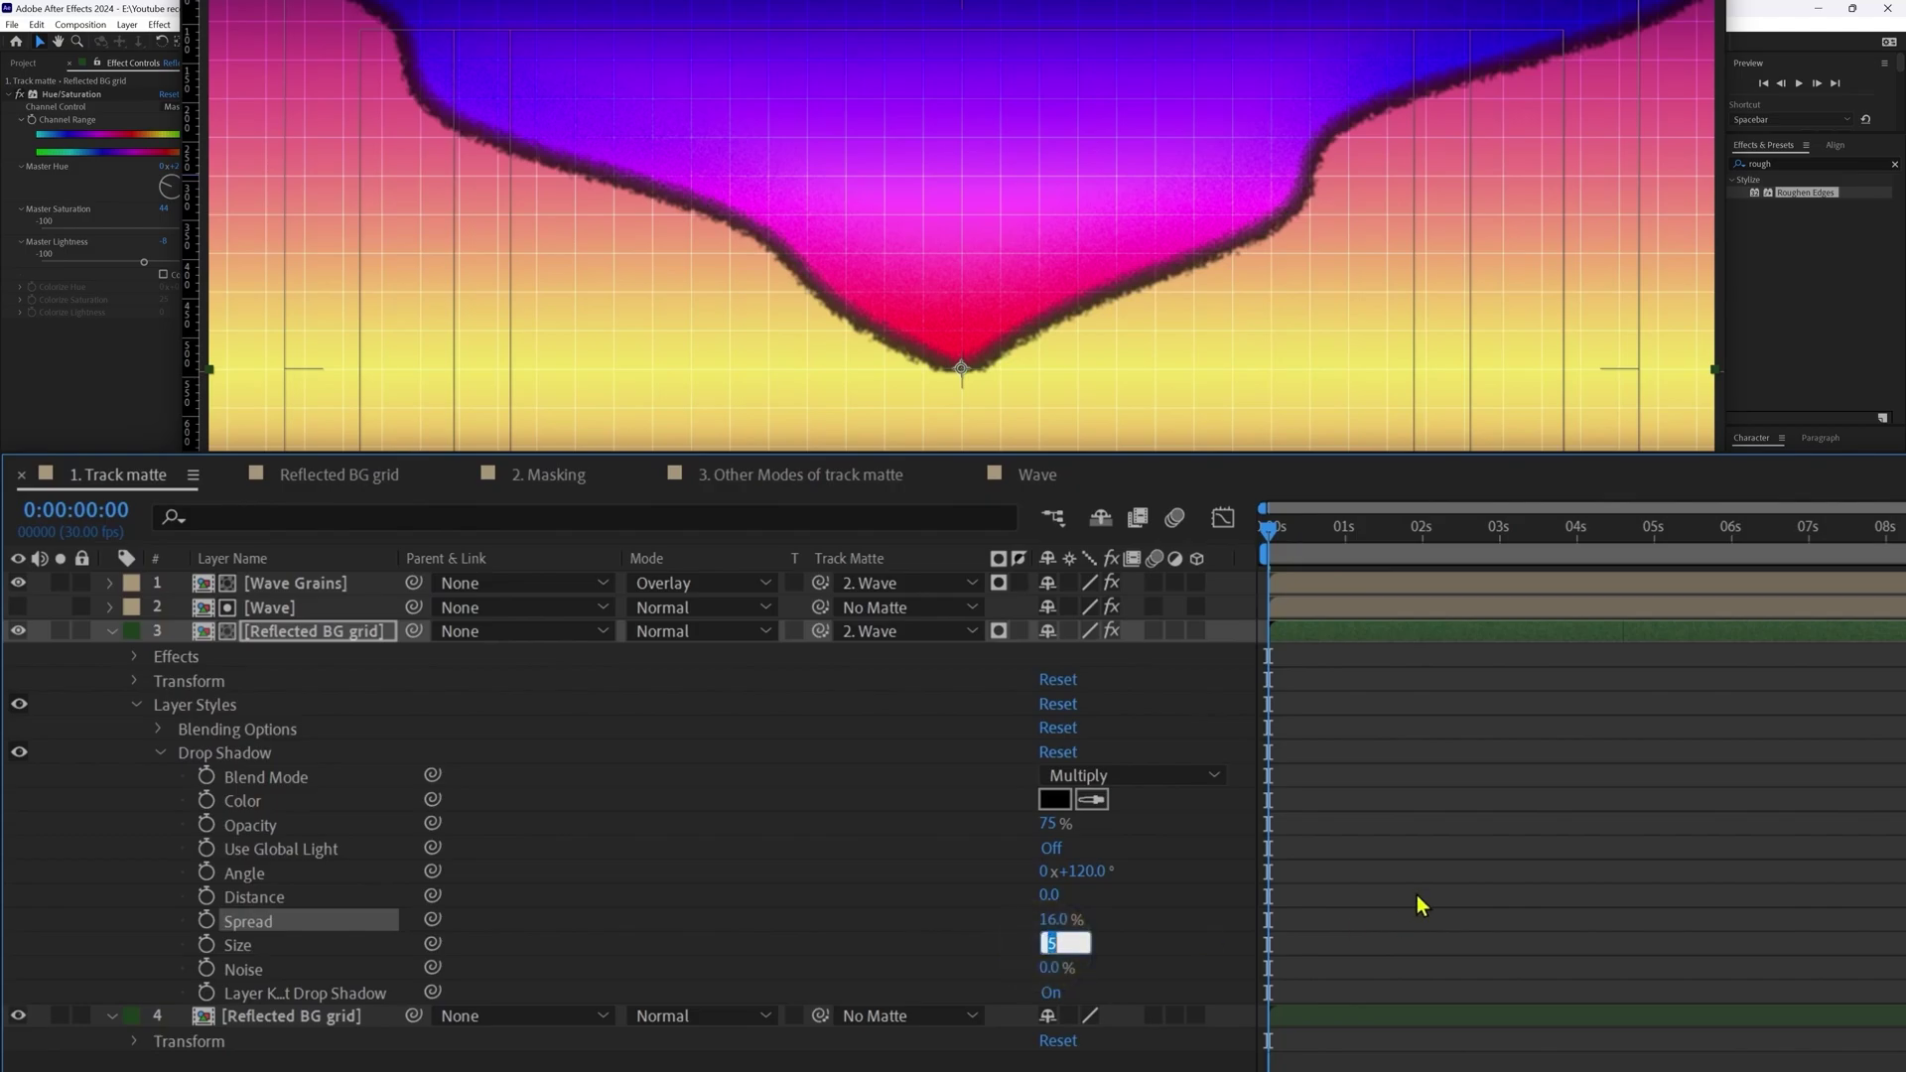
{"action": "key", "text": "Return"}
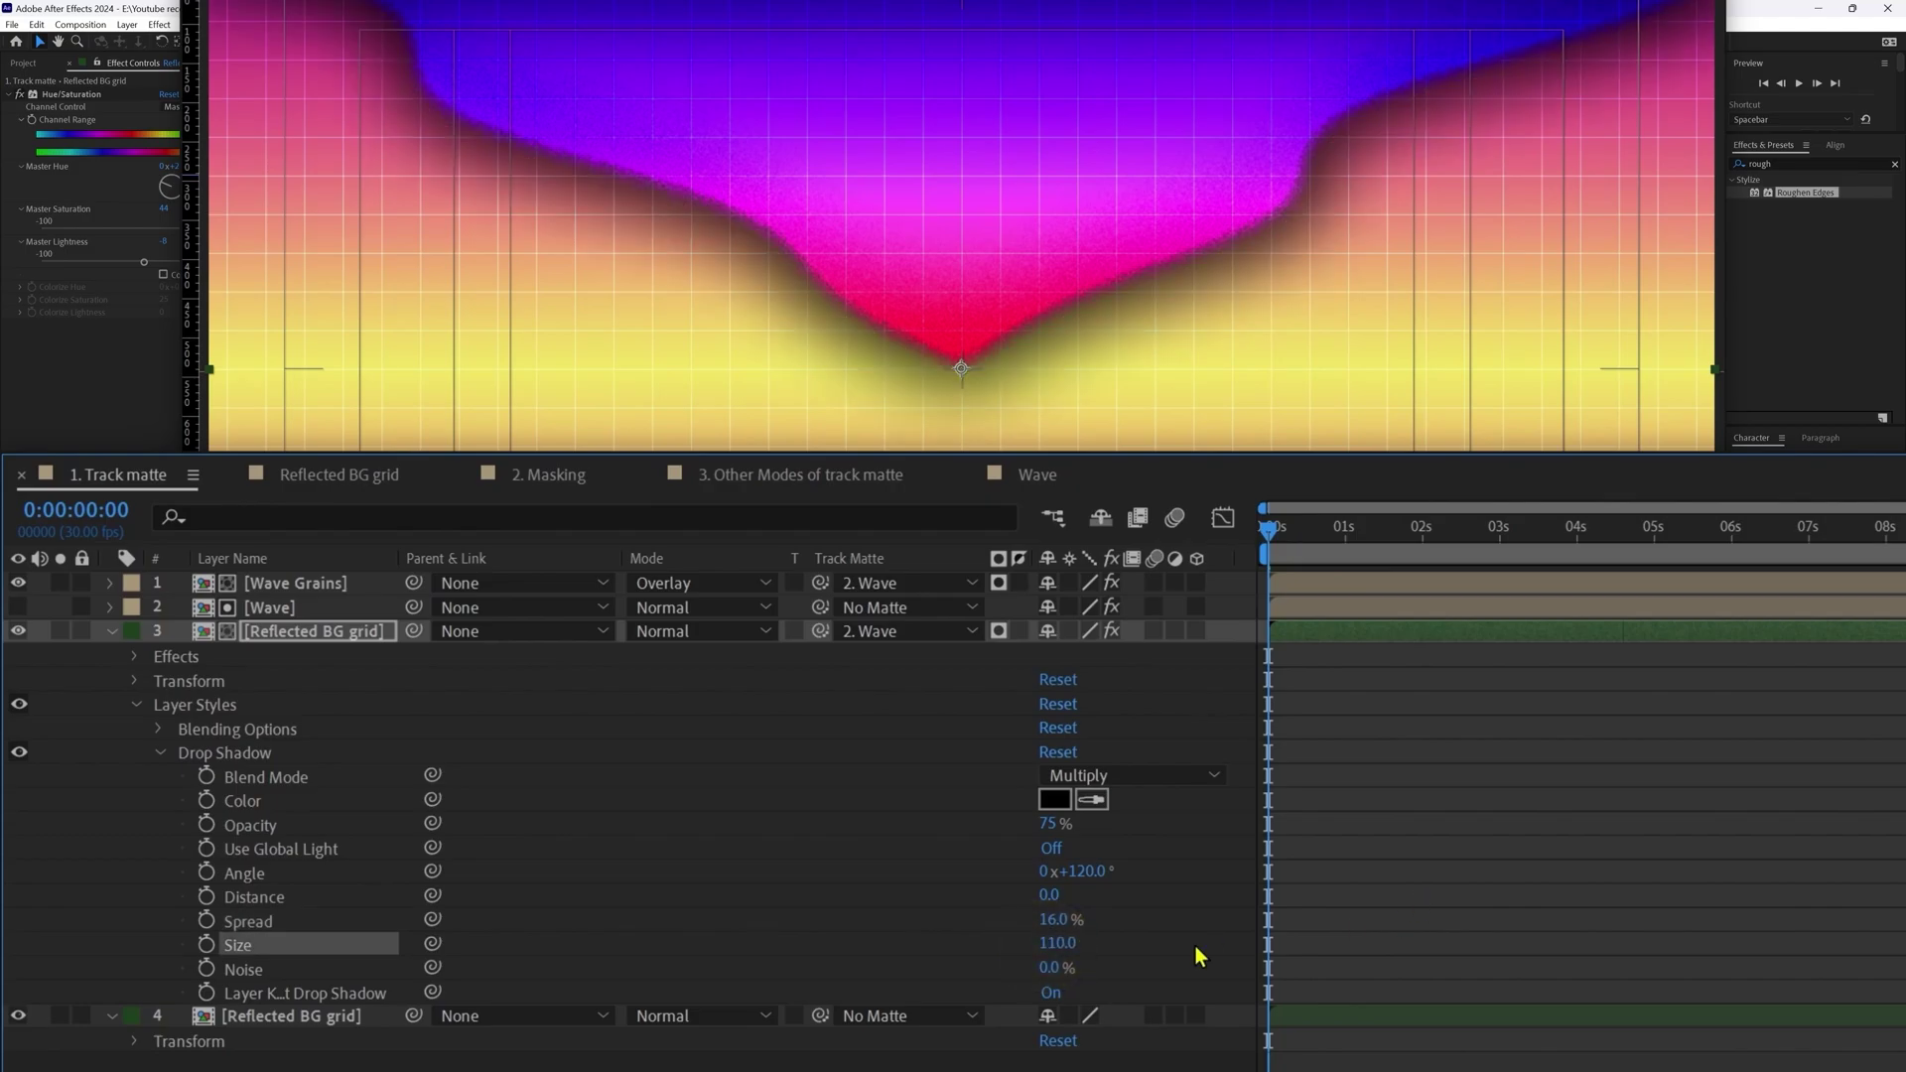
Set the drop shadow's Noise to 12% and its blend mode to Overlay.
{"action": "left_click", "coordinate": [1048, 968]}
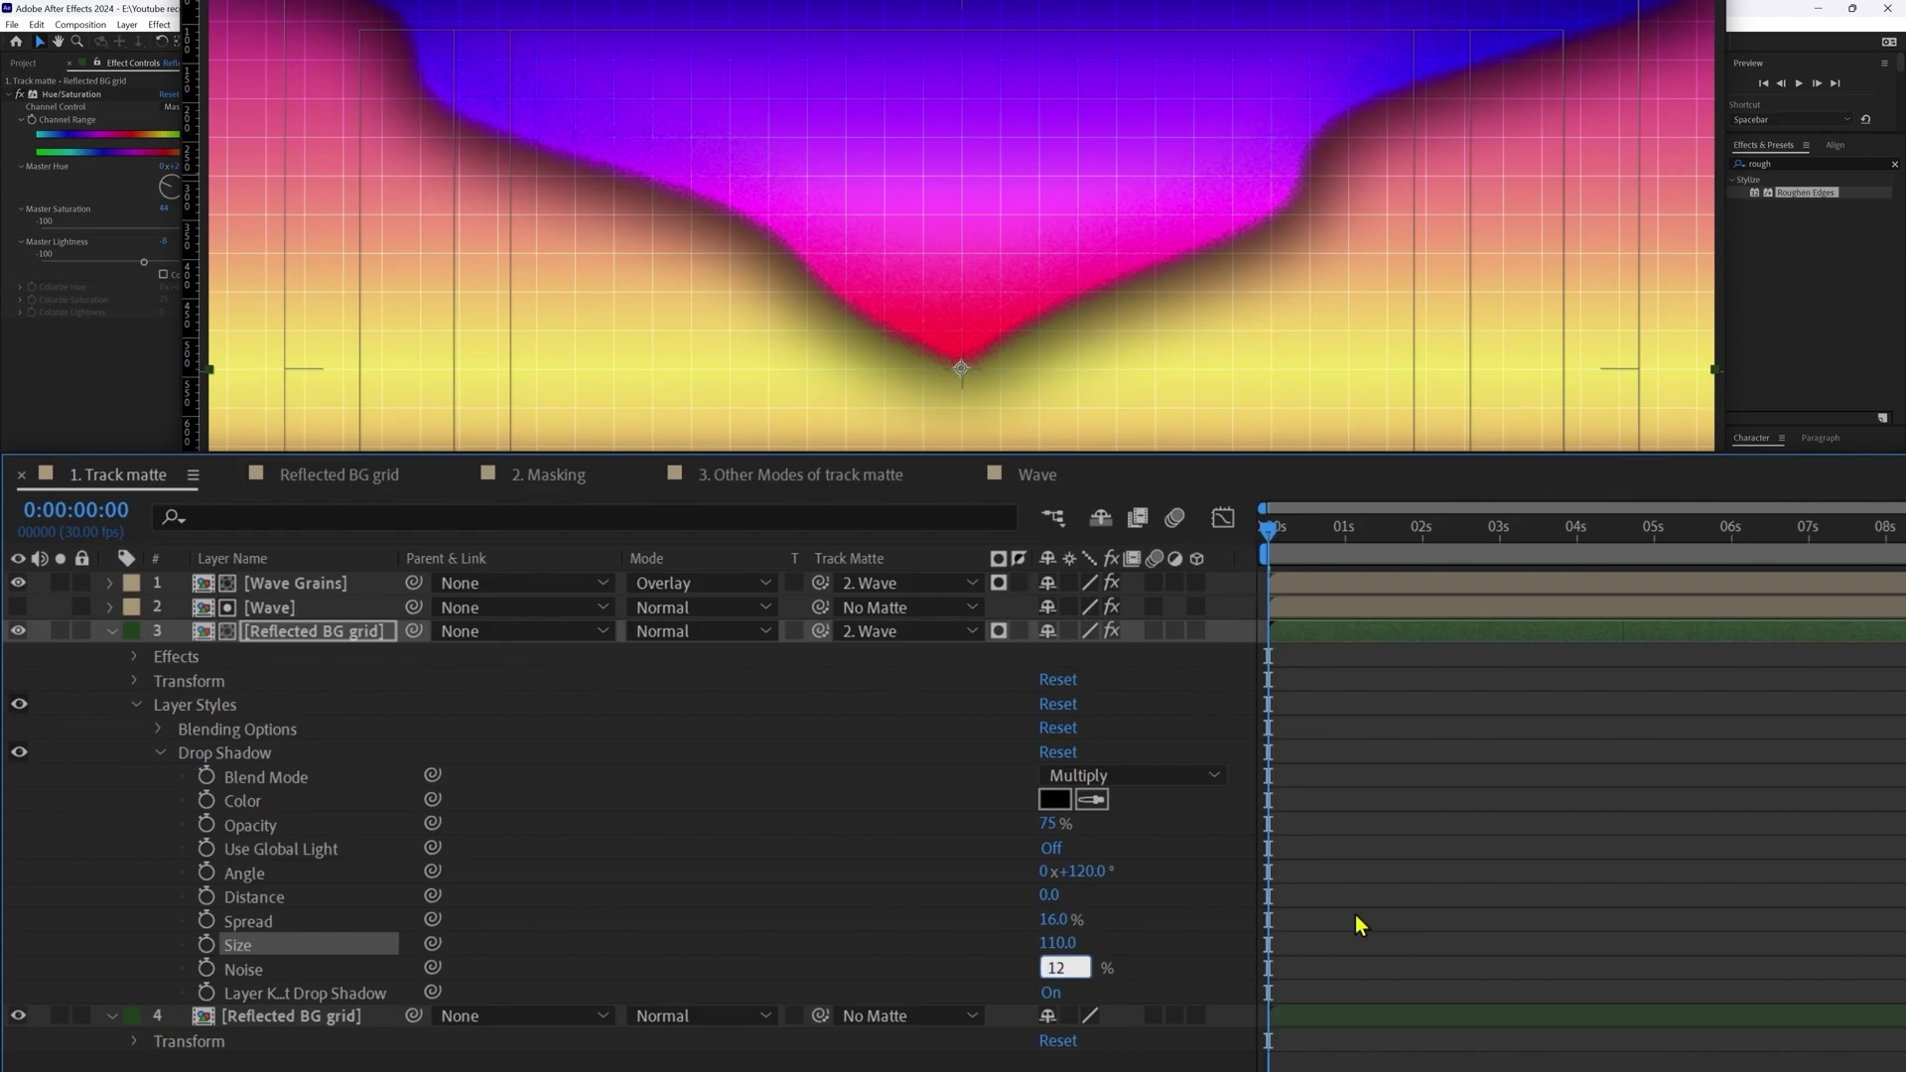
{"action": "key", "text": "Return"}
{"action": "left_click", "coordinate": [1116, 775]}
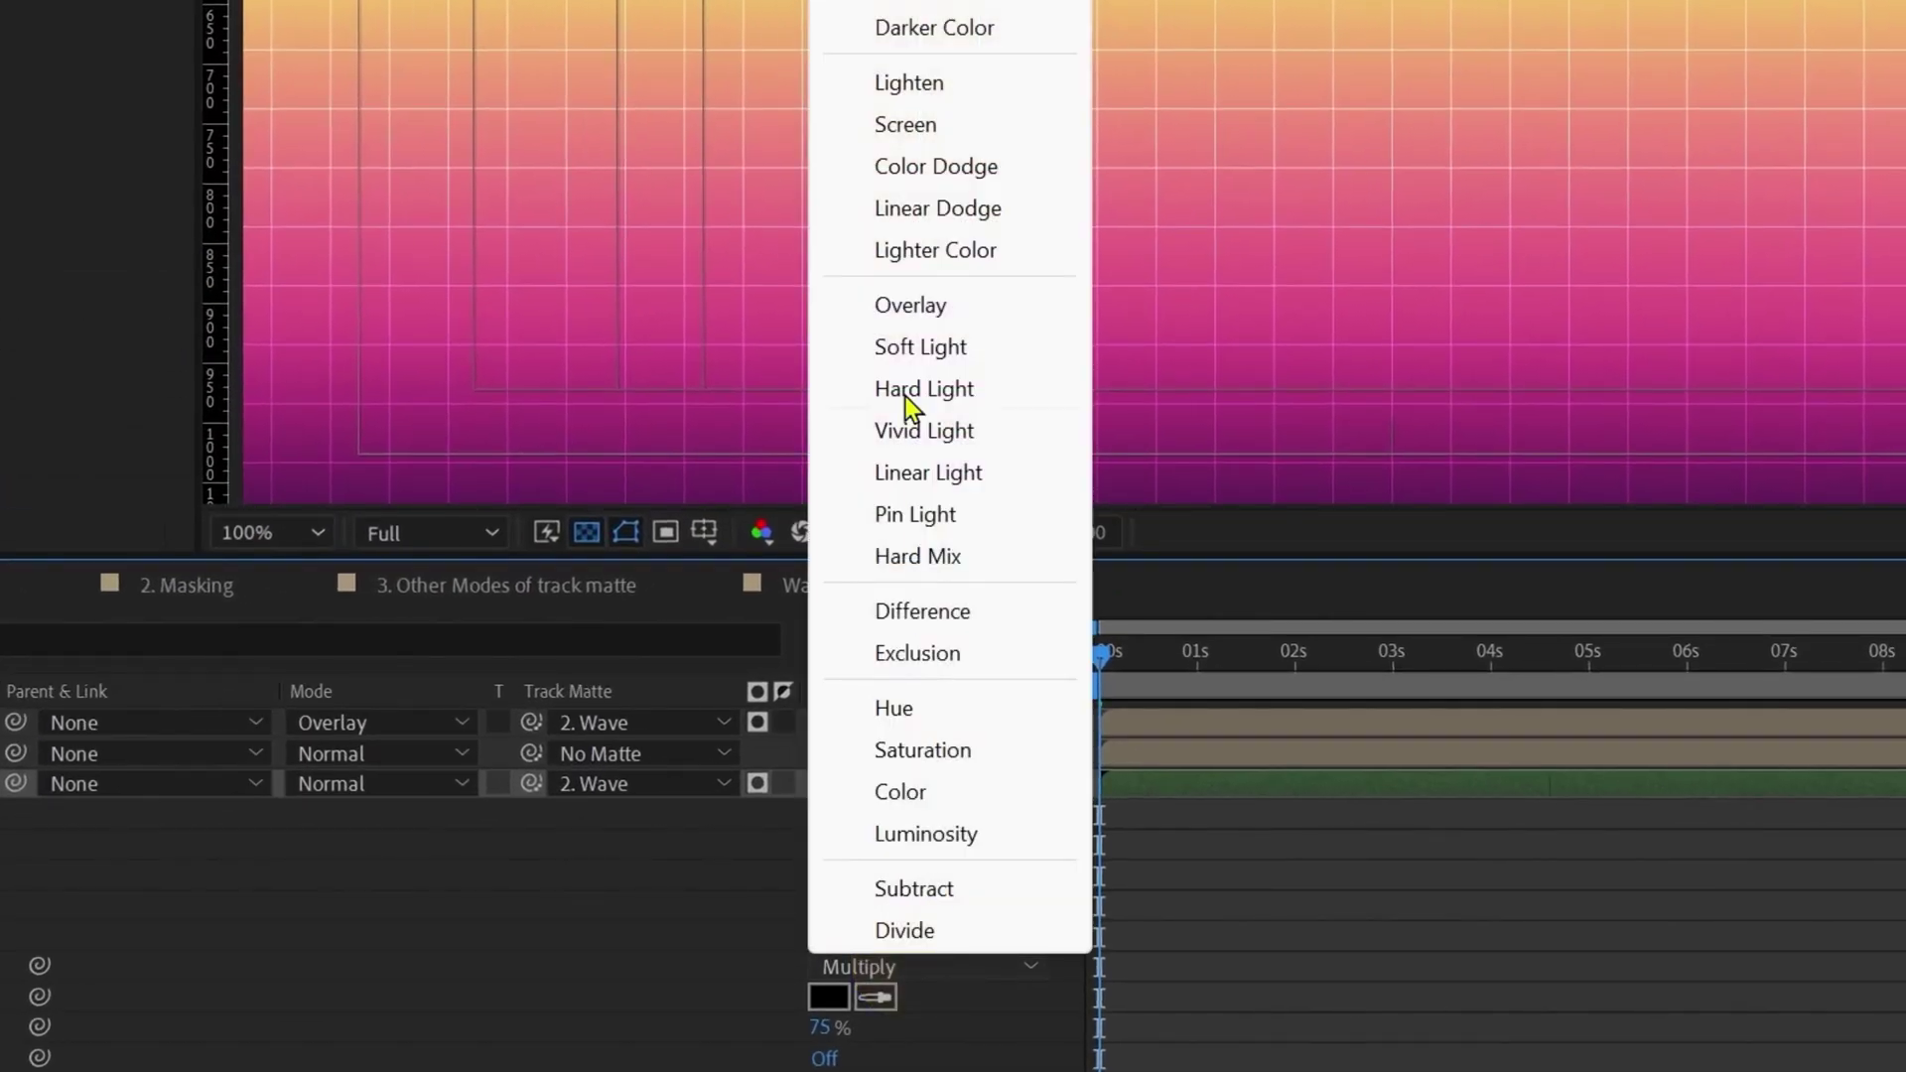
{"action": "left_click", "coordinate": [933, 308]}
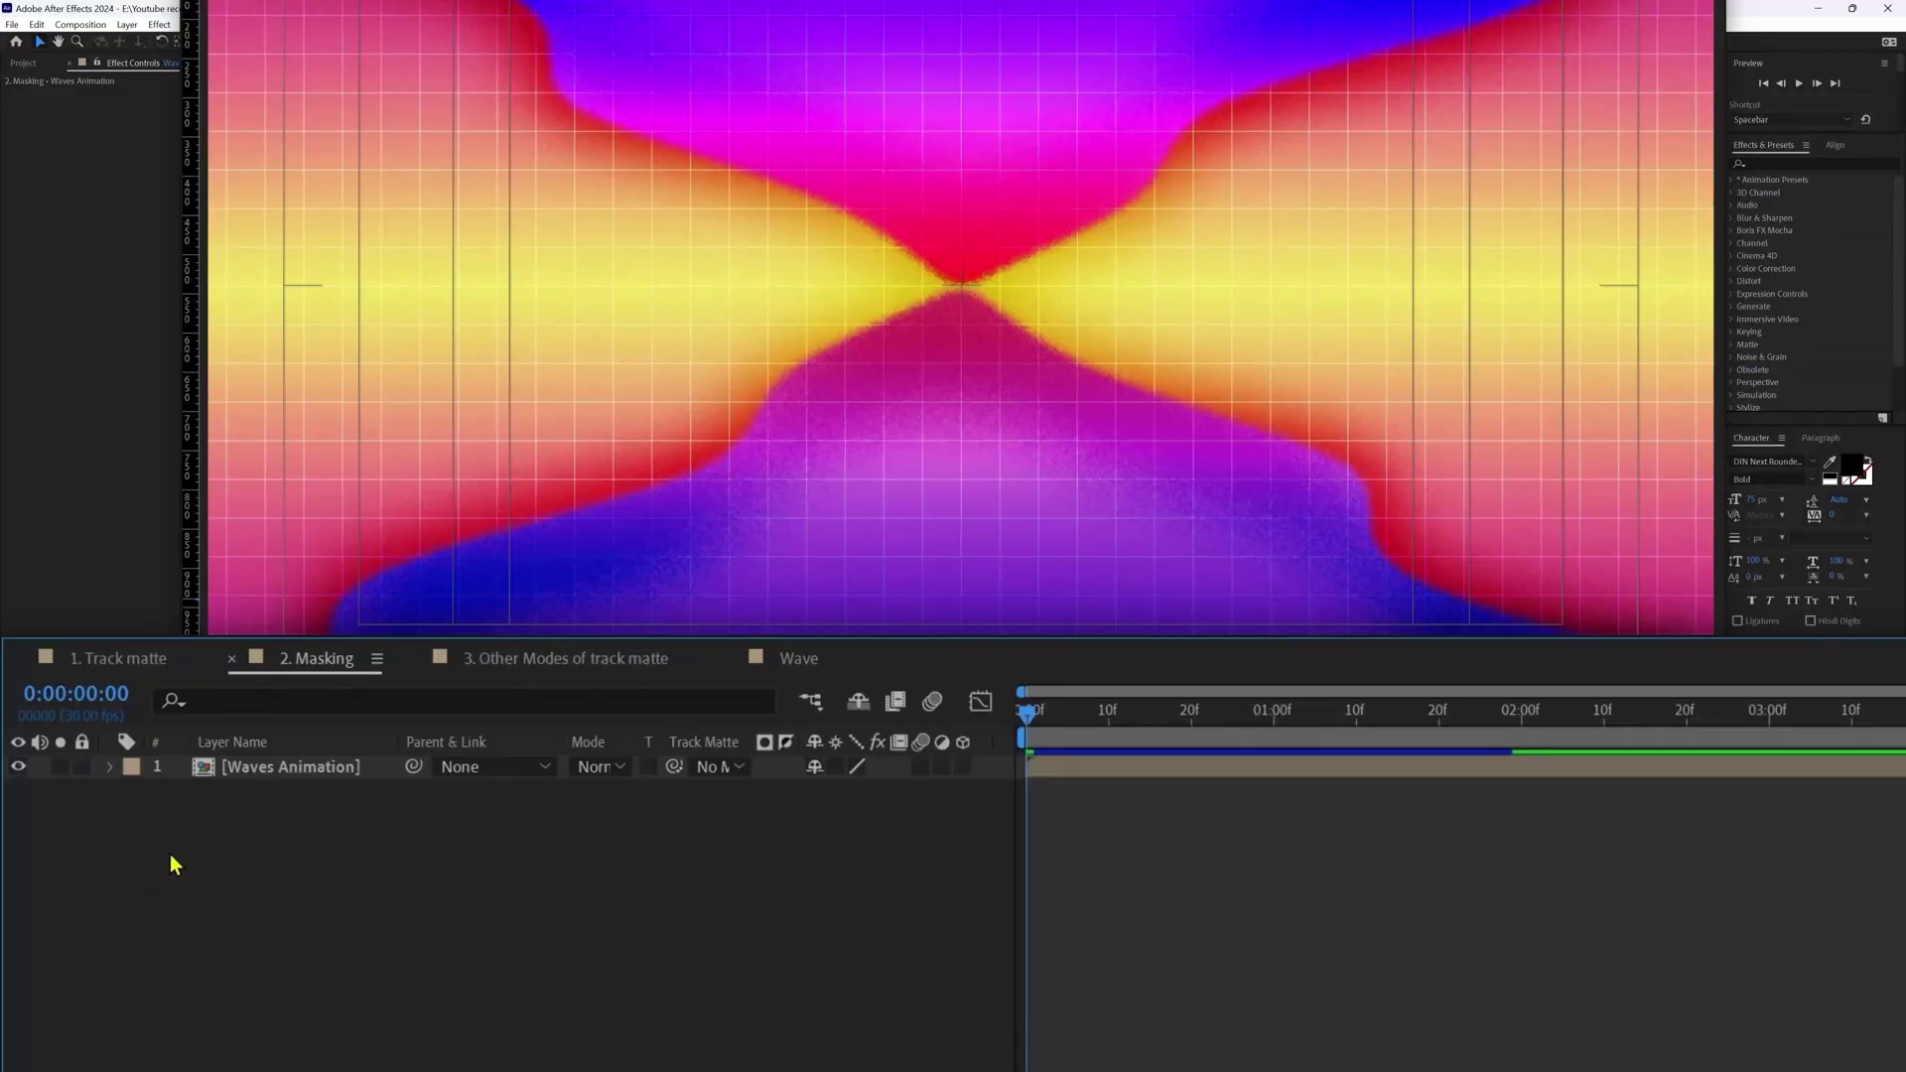
In the 2. Masking composition, duplicate the Waves Animation layer and hide the lower copy.
{"action": "left_click", "coordinate": [297, 768]}
{"action": "key", "text": "ctrl+d"}
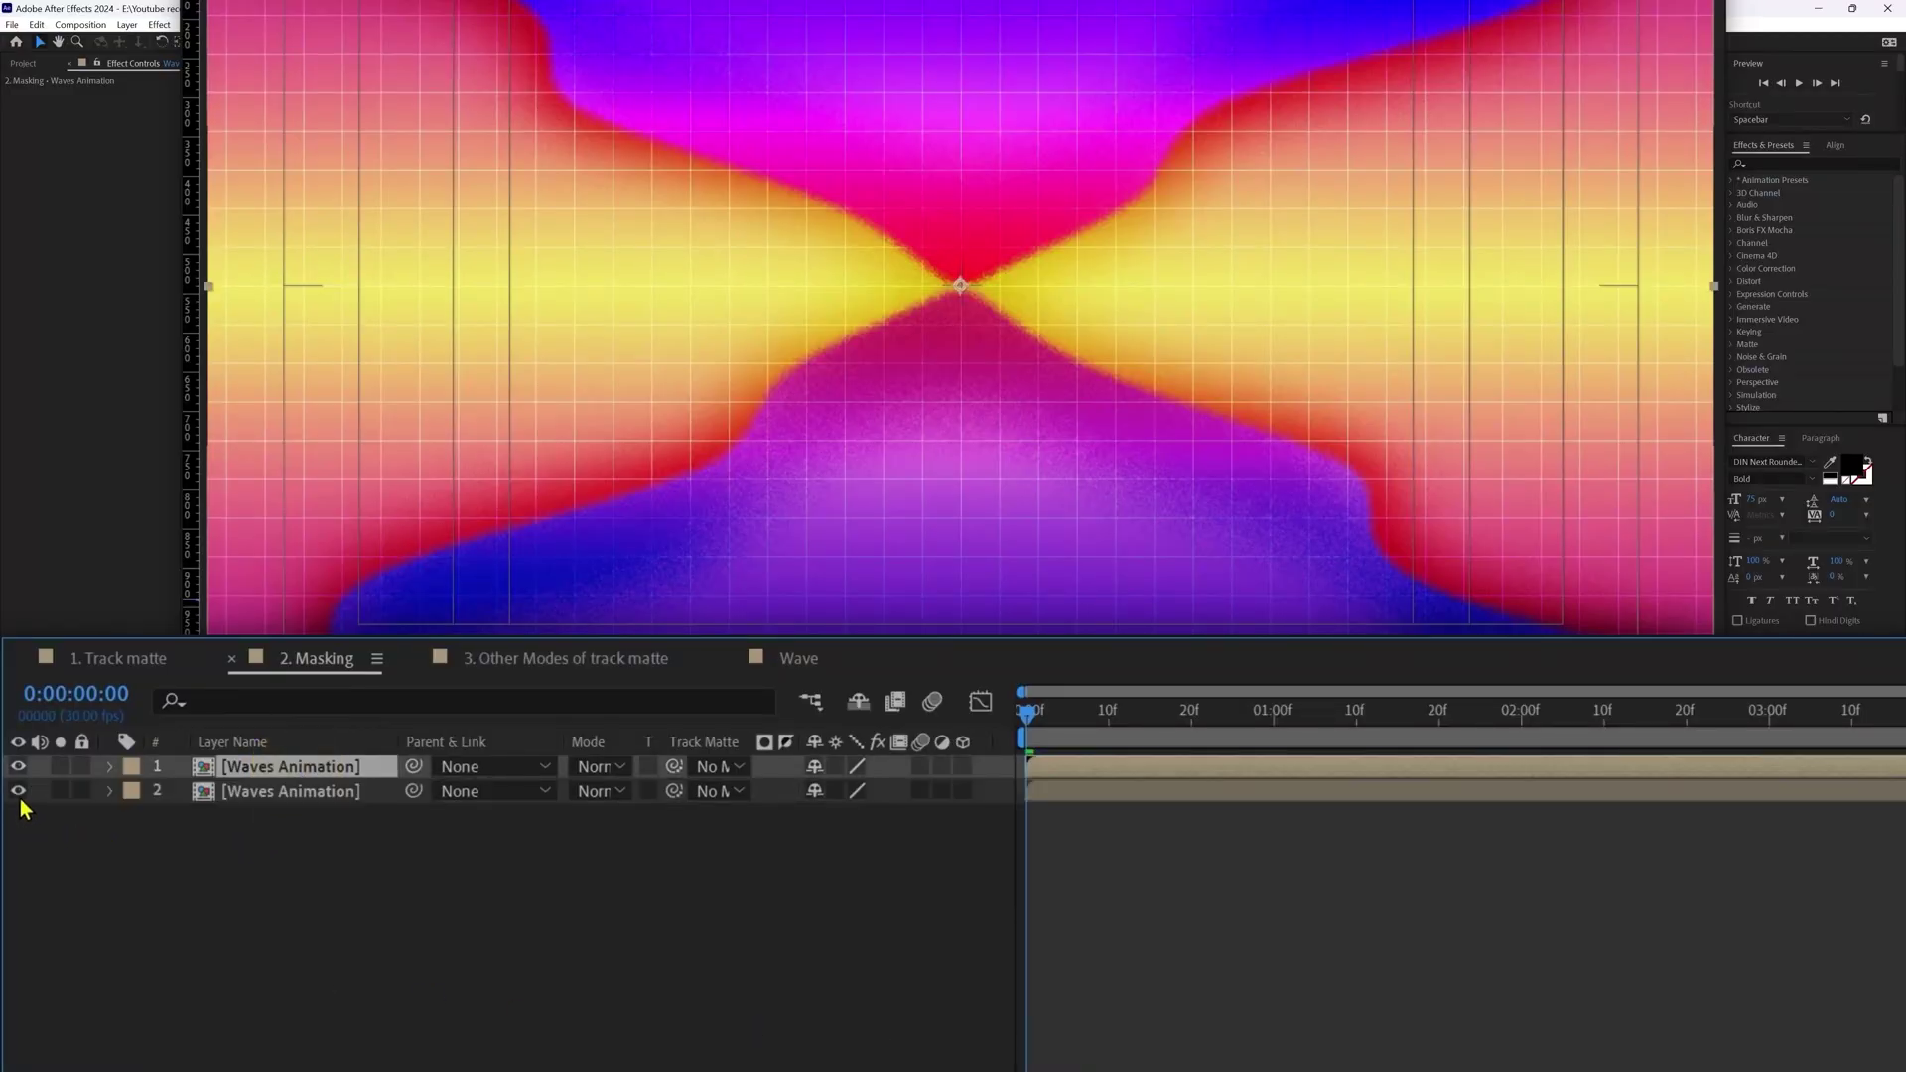
{"action": "left_click", "coordinate": [18, 790]}
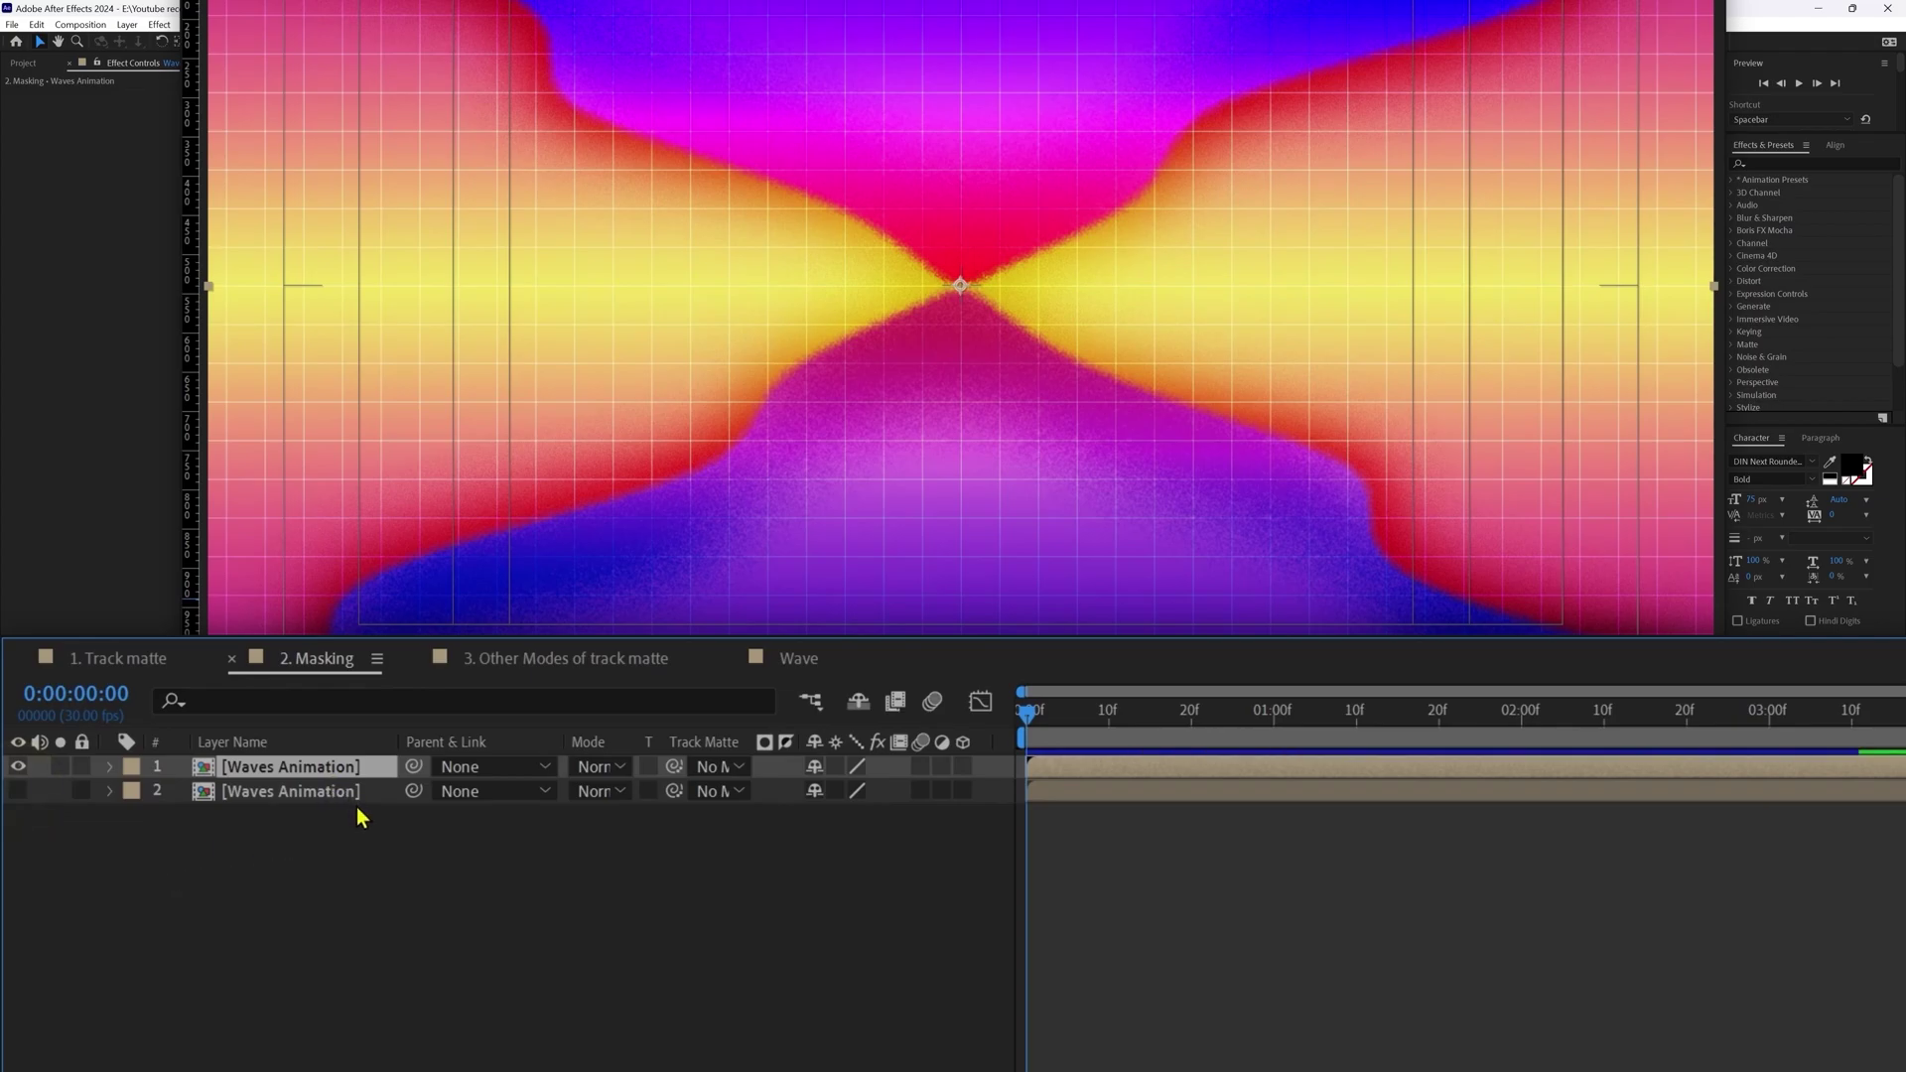
Draw a circular mask spanning the frame's height at the centre of the upper Waves Animation layer.
{"action": "left_click", "coordinate": [296, 767]}
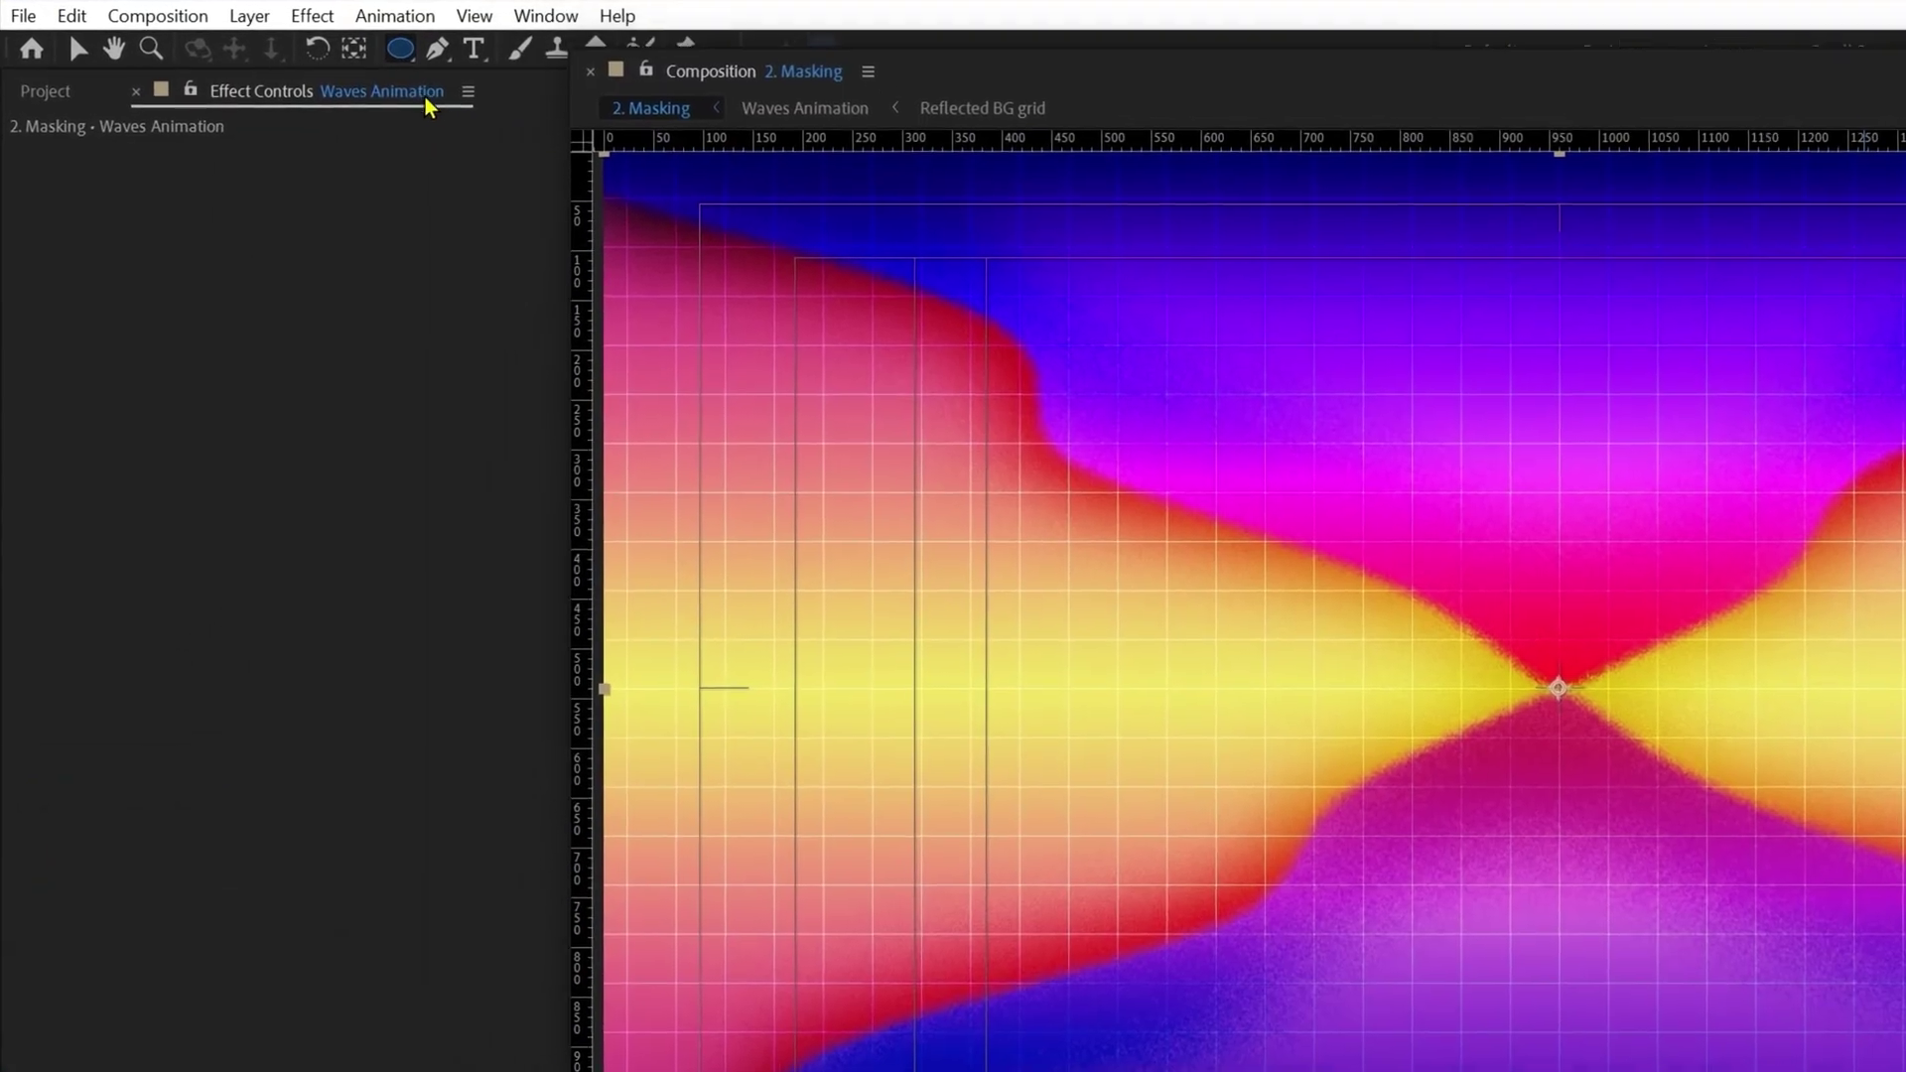
{"action": "left_click", "coordinate": [408, 50]}
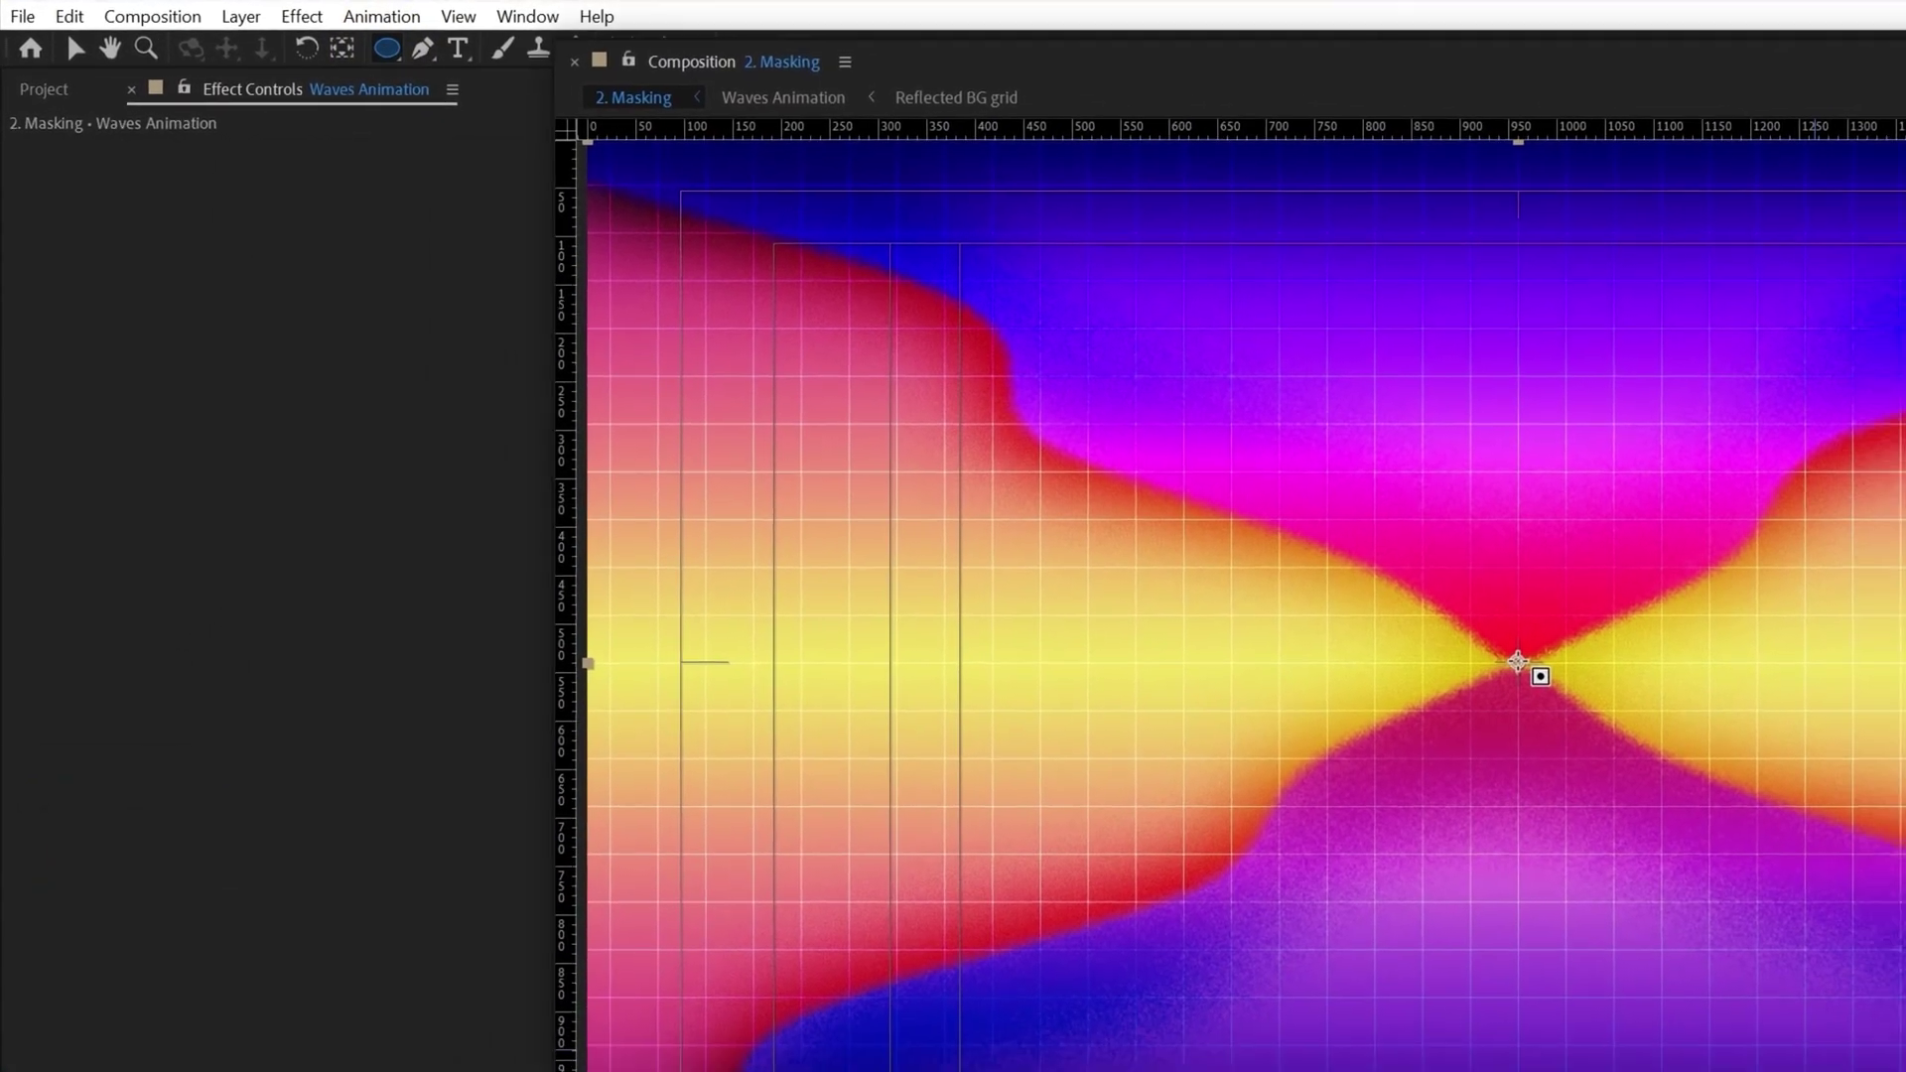
{"action": "left_click_drag", "start_coordinate": [1518, 662], "coordinate": [1905, 1006]}
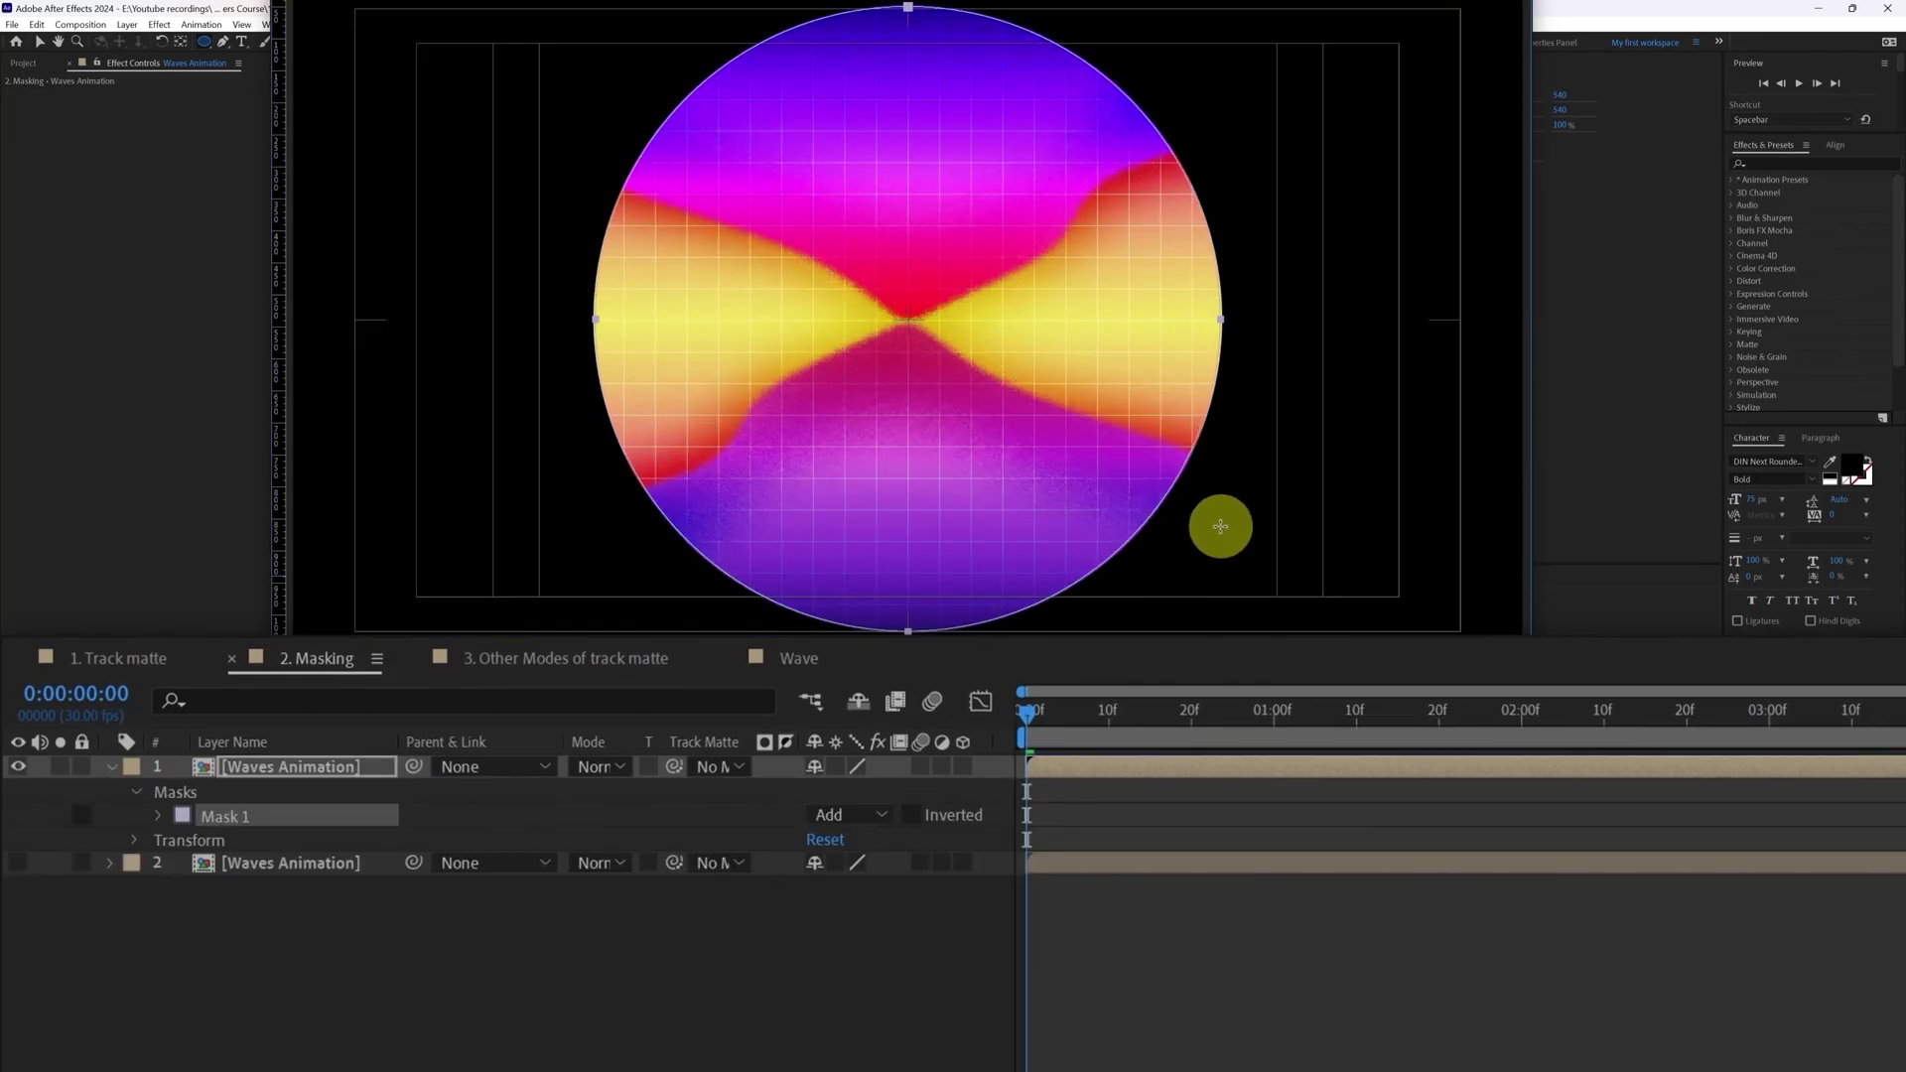
Try inverting the circular Mask 1 on the upper Waves Animation layer, and undo the trial.
{"action": "left_click", "coordinate": [303, 781]}
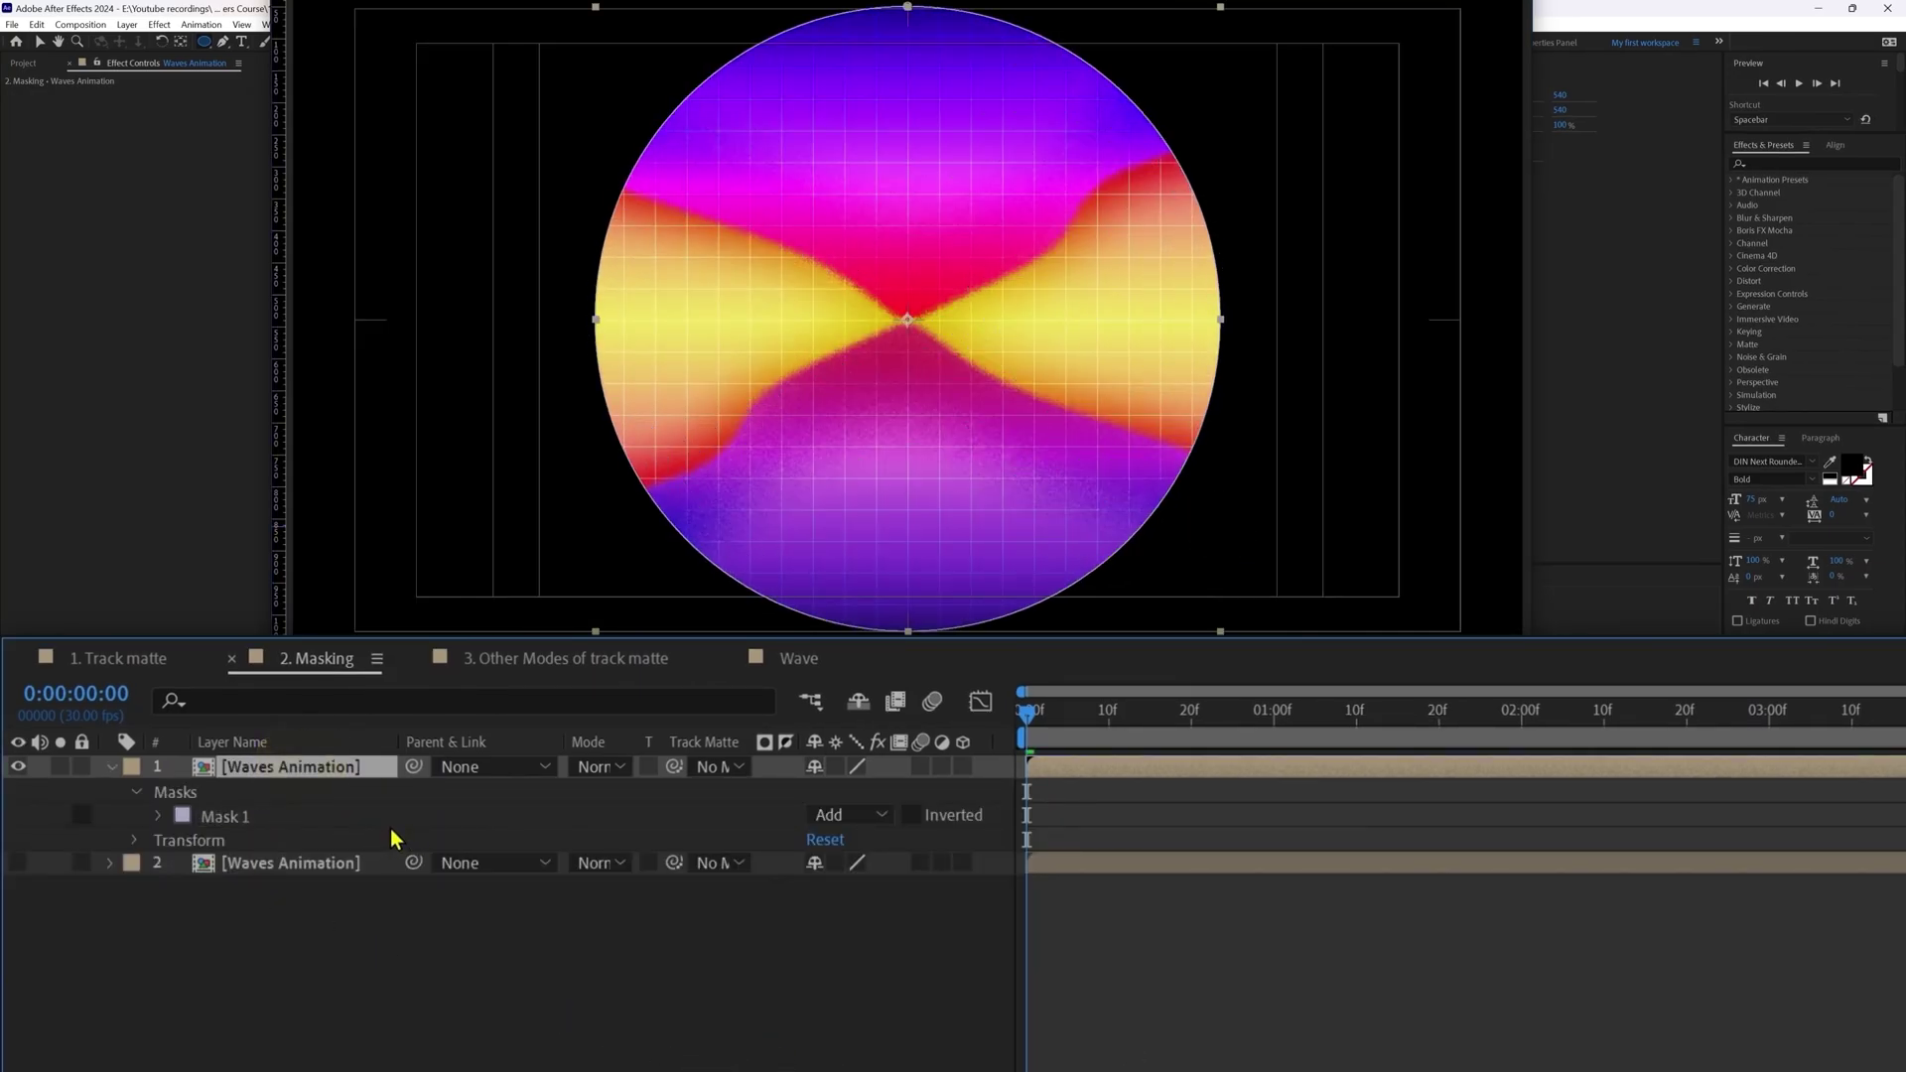
{"action": "left_click", "coordinate": [159, 818]}
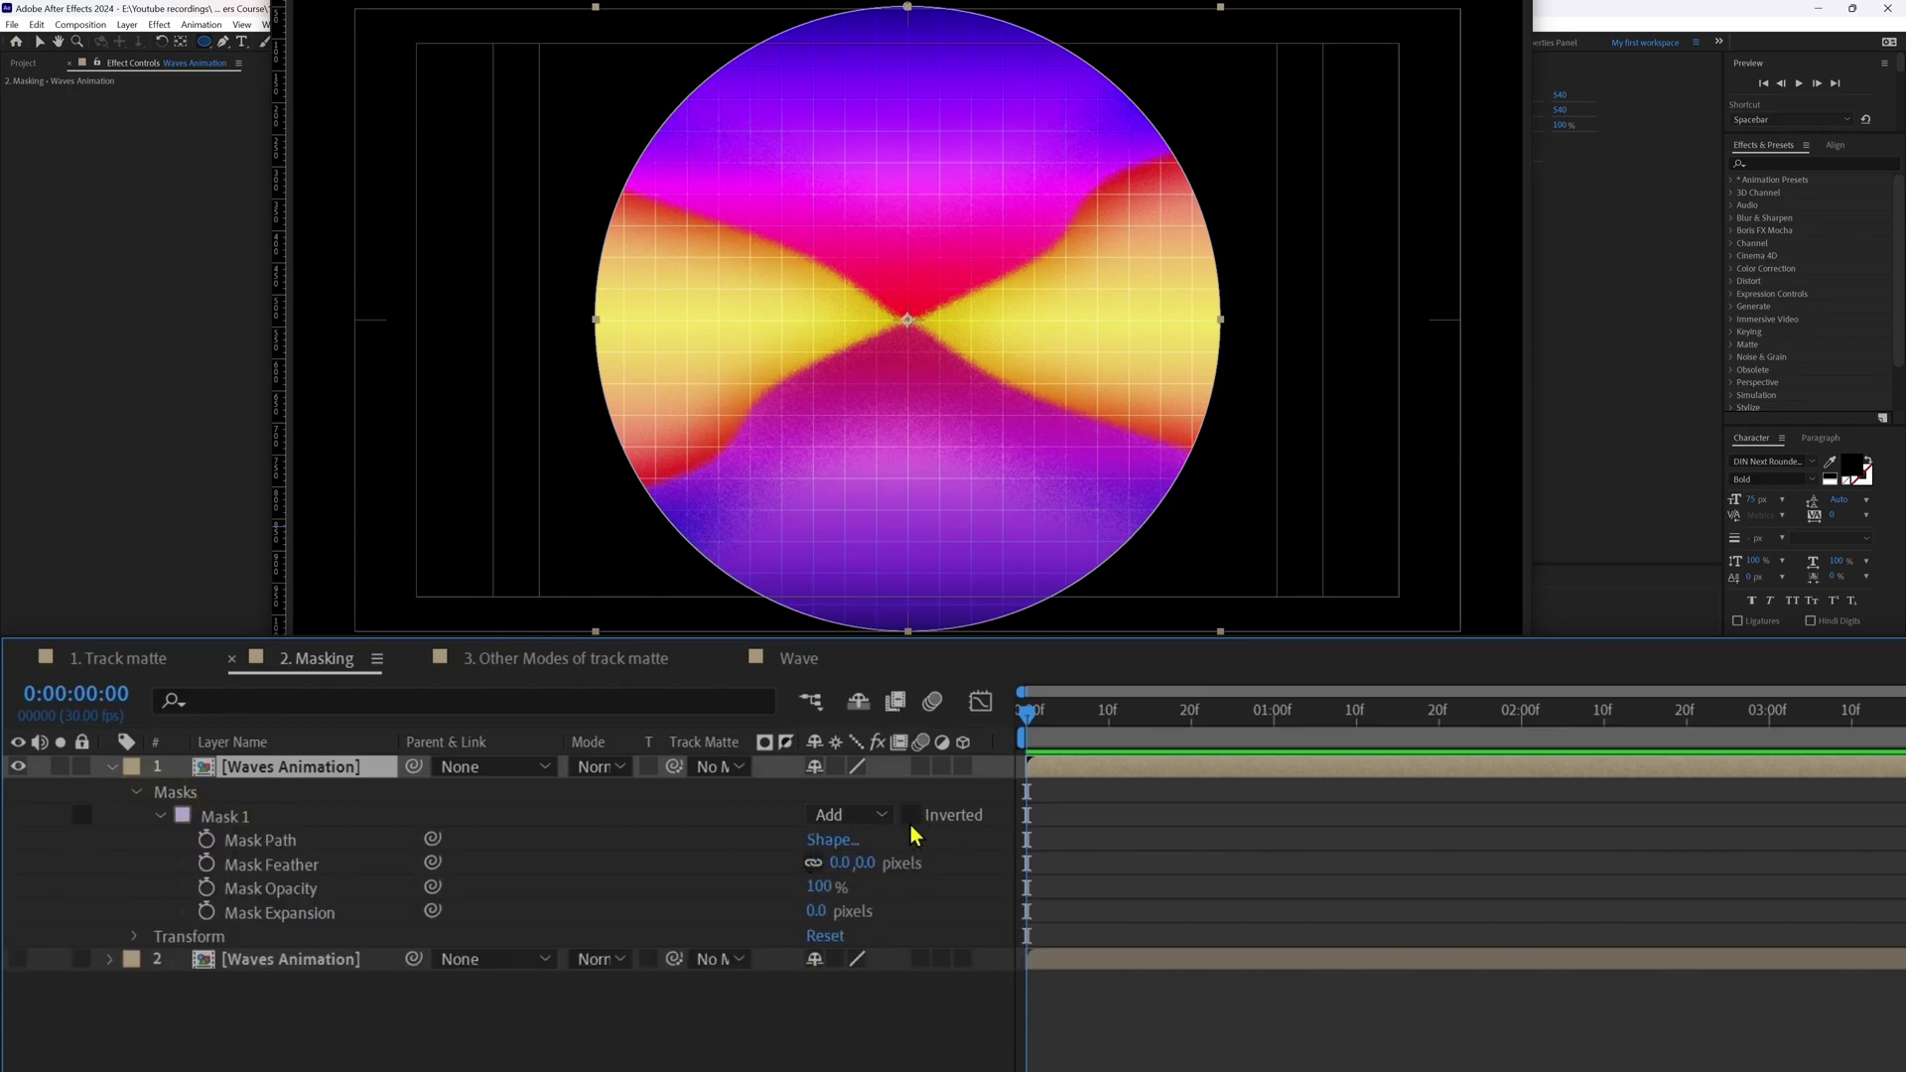
{"action": "left_click", "coordinate": [912, 814]}
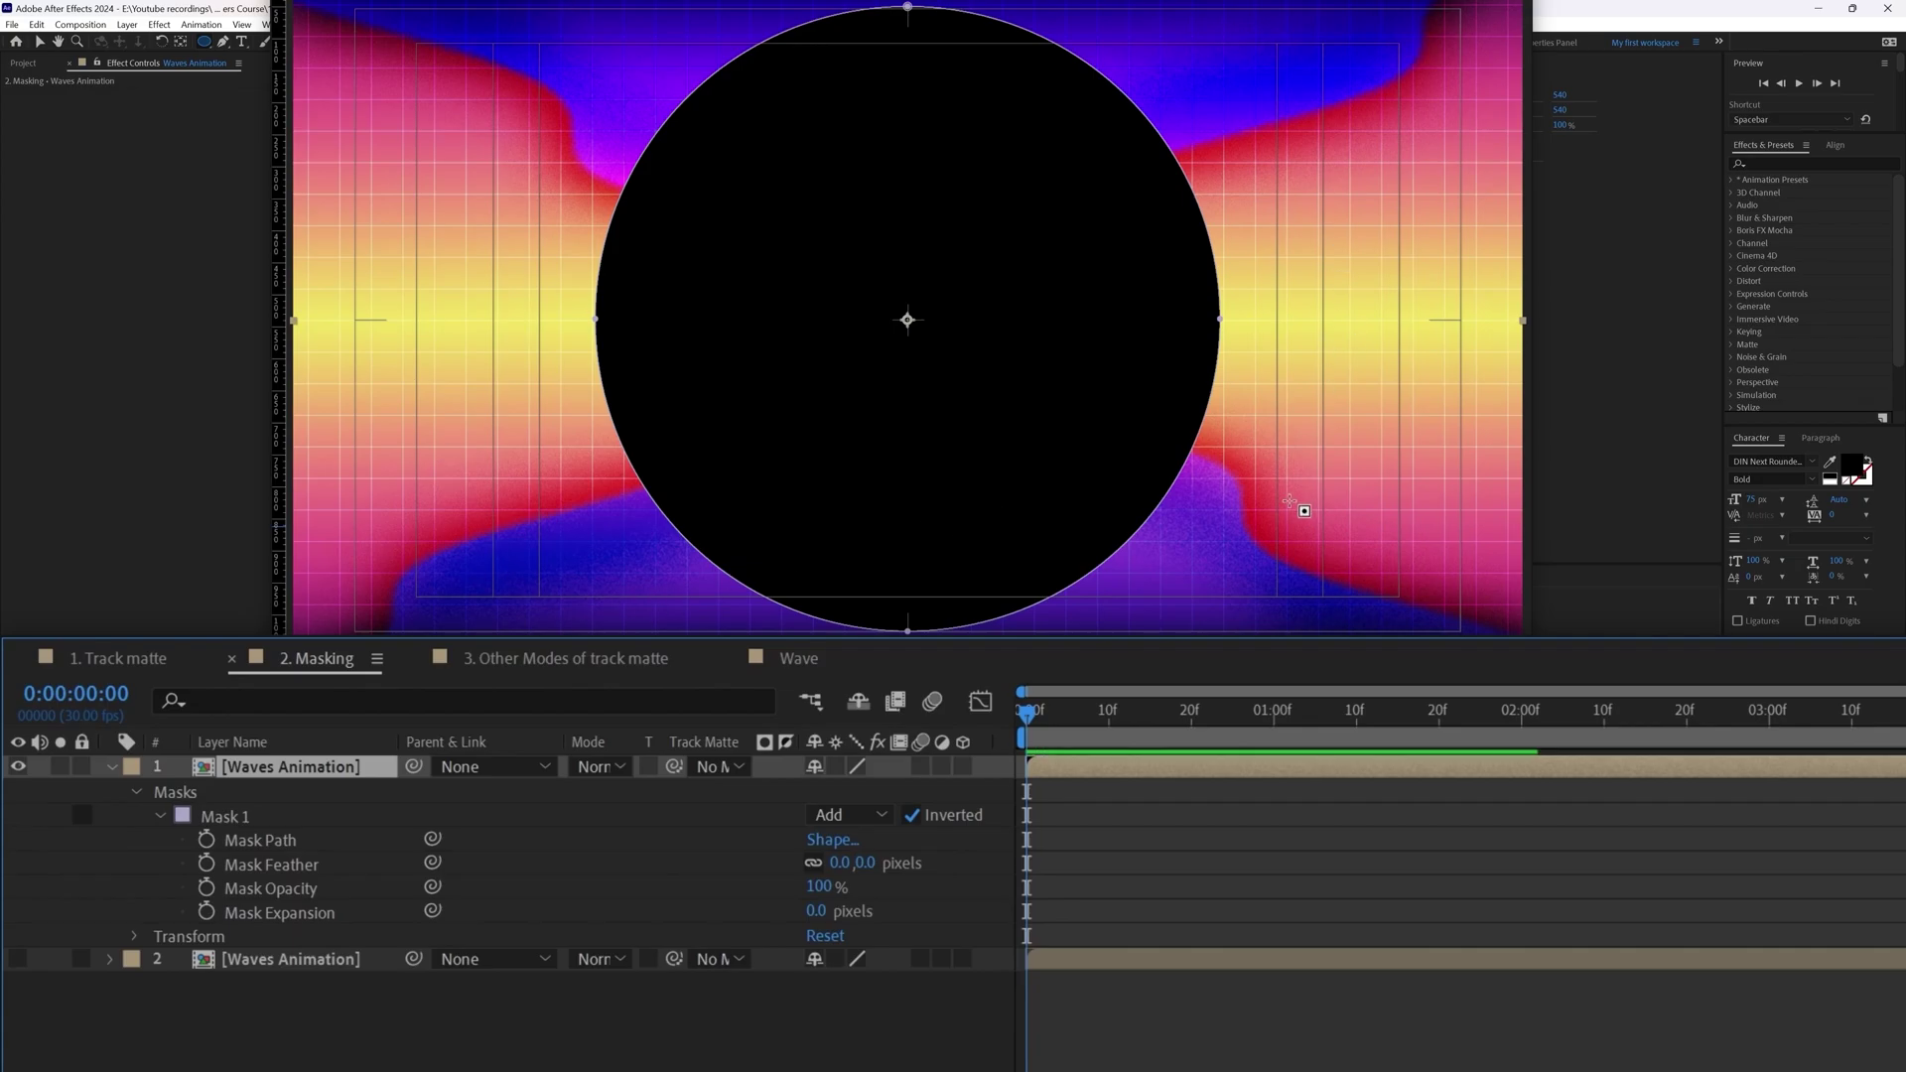
{"action": "left_click_drag", "start_coordinate": [948, 390], "coordinate": [1054, 396]}
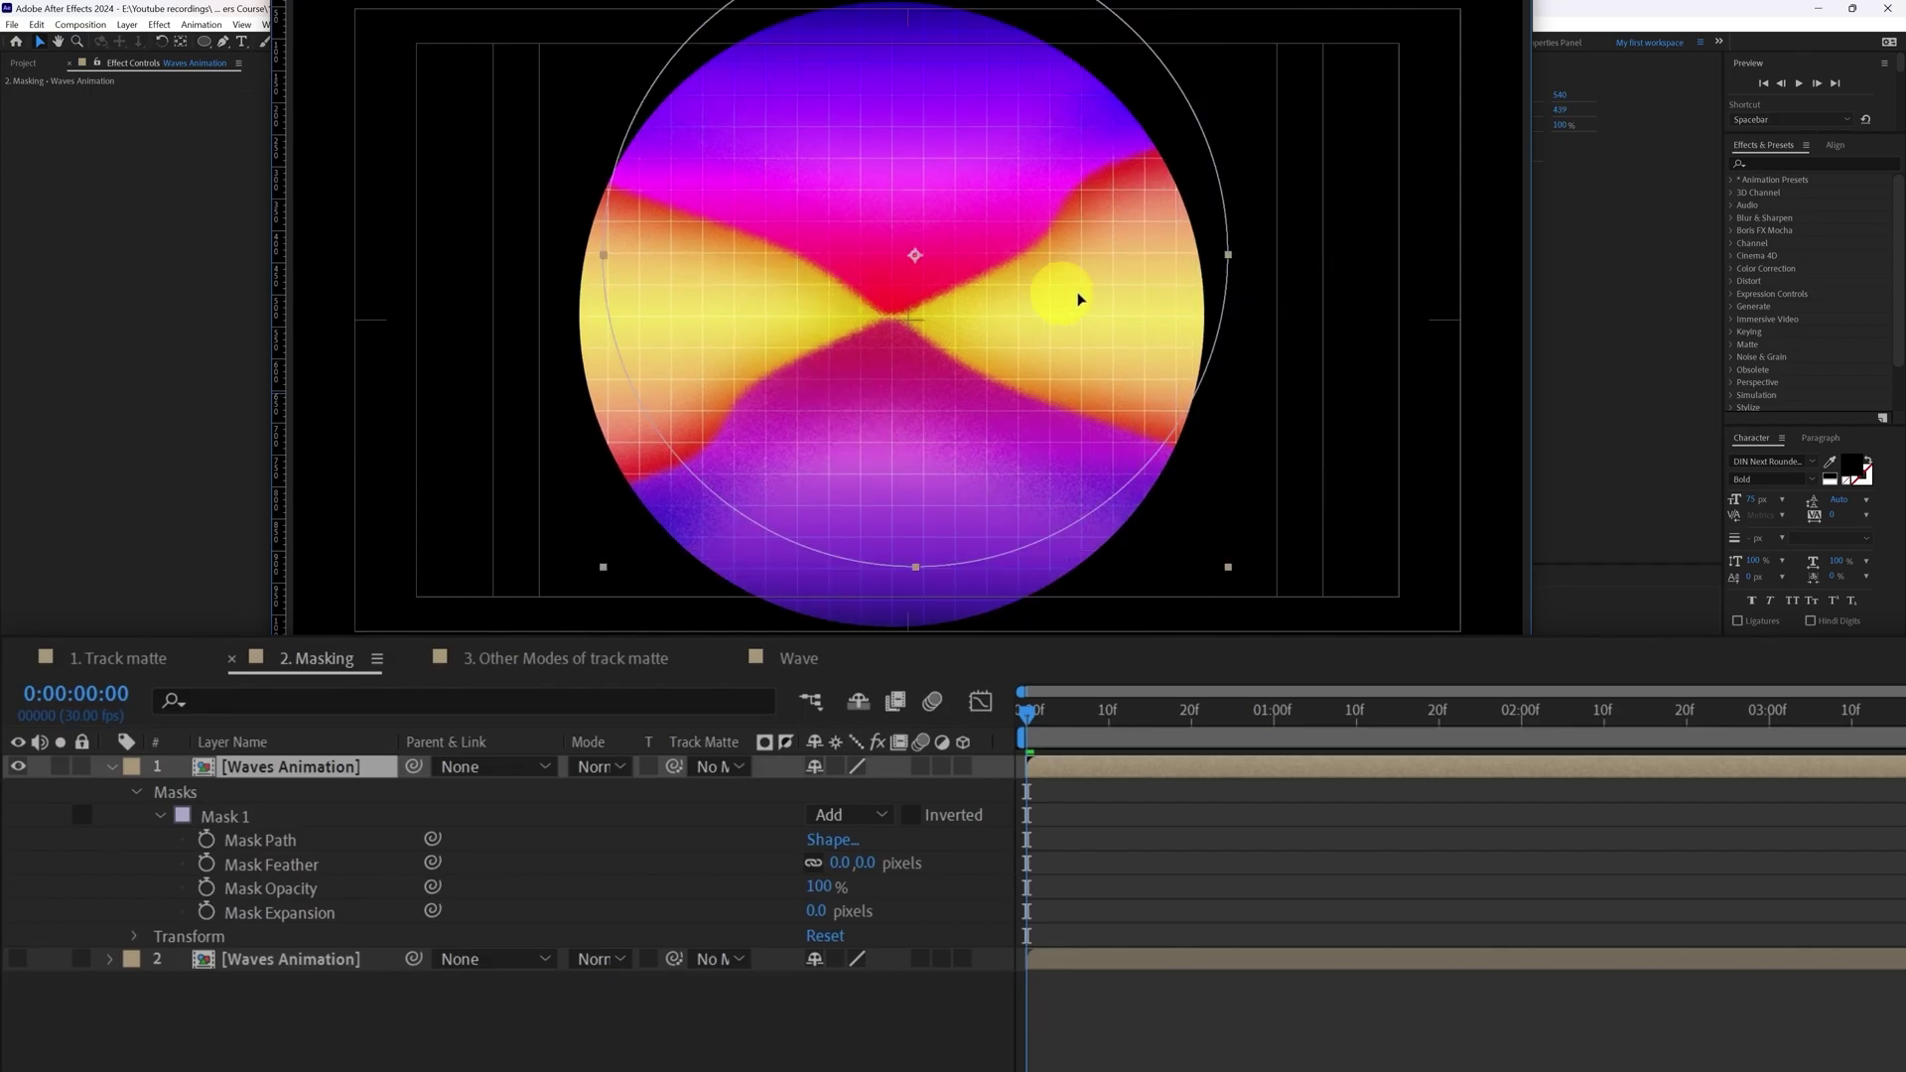
{"action": "key", "text": "ctrl+z"}
{"action": "left_click", "coordinate": [1314, 1012]}
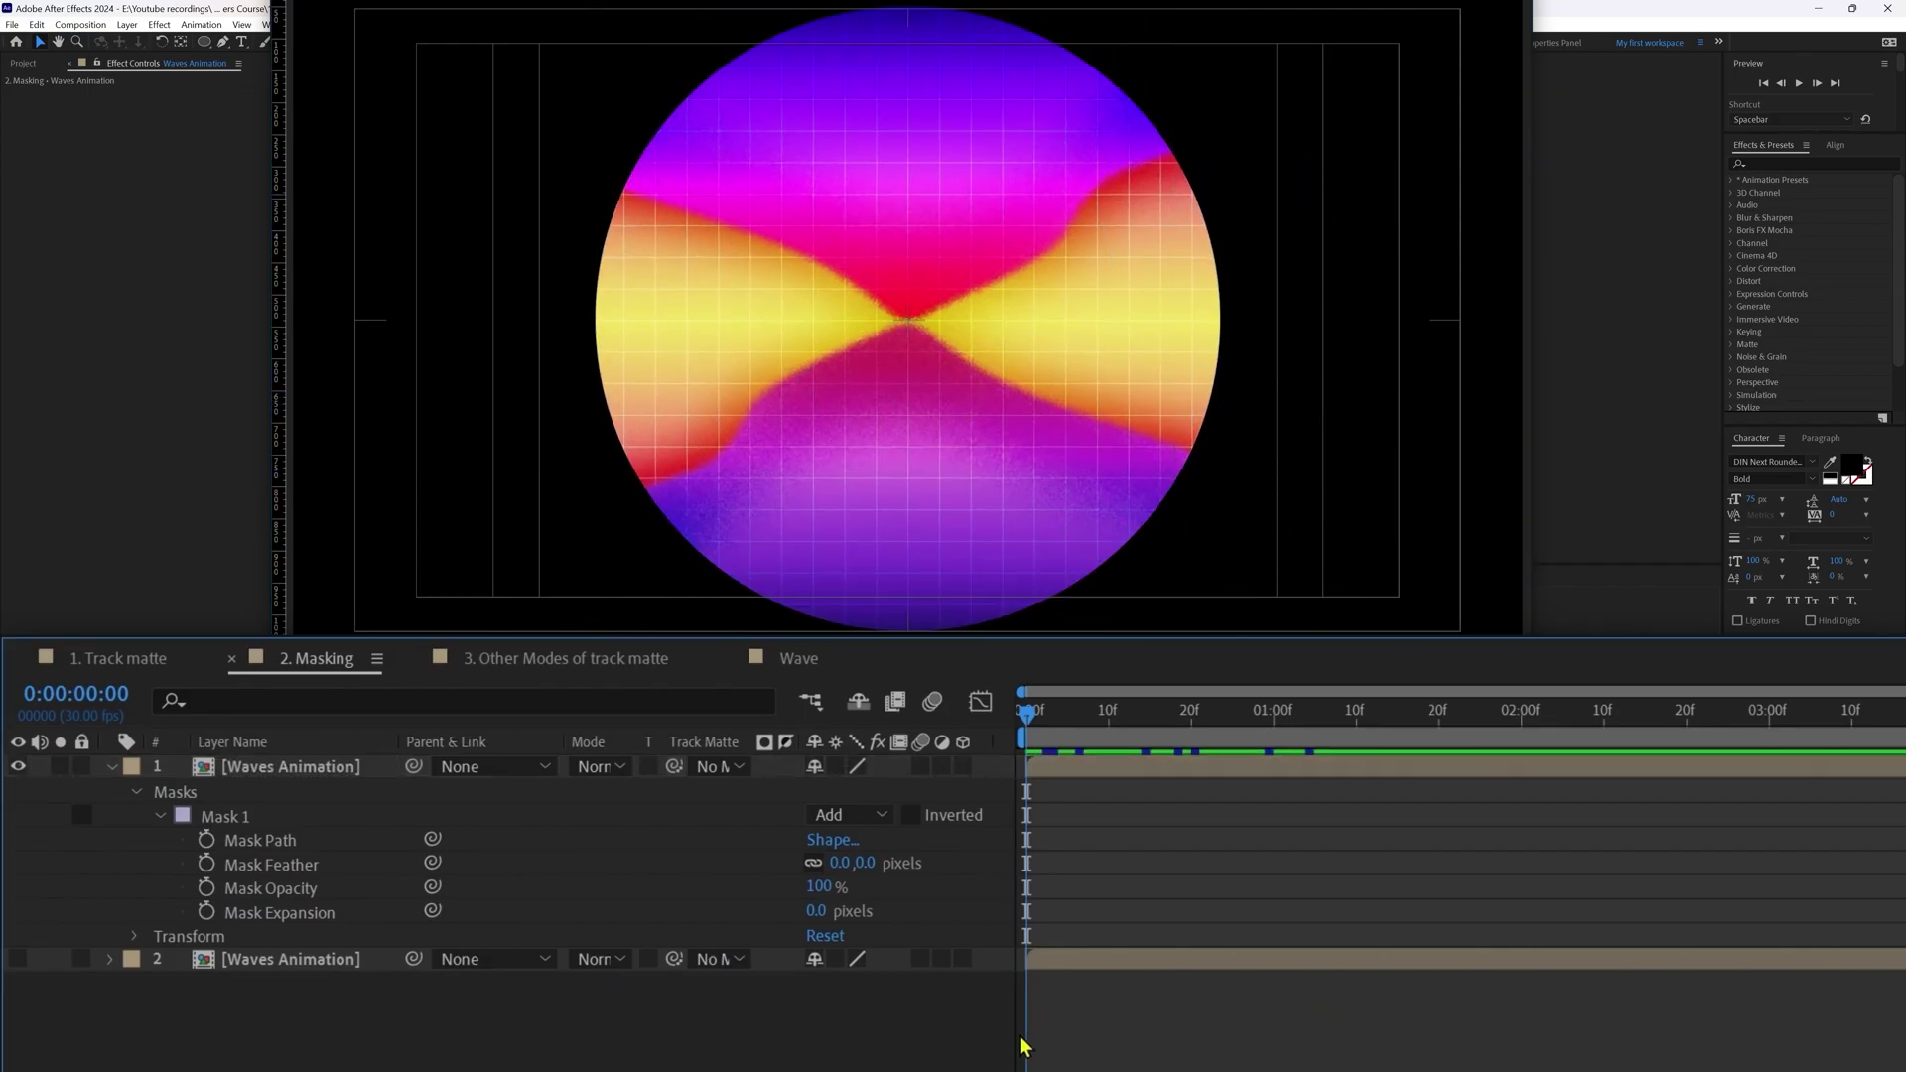
Try transforming the whole Mask 1 path with its free-transform box.
{"action": "left_click", "coordinate": [263, 844]}
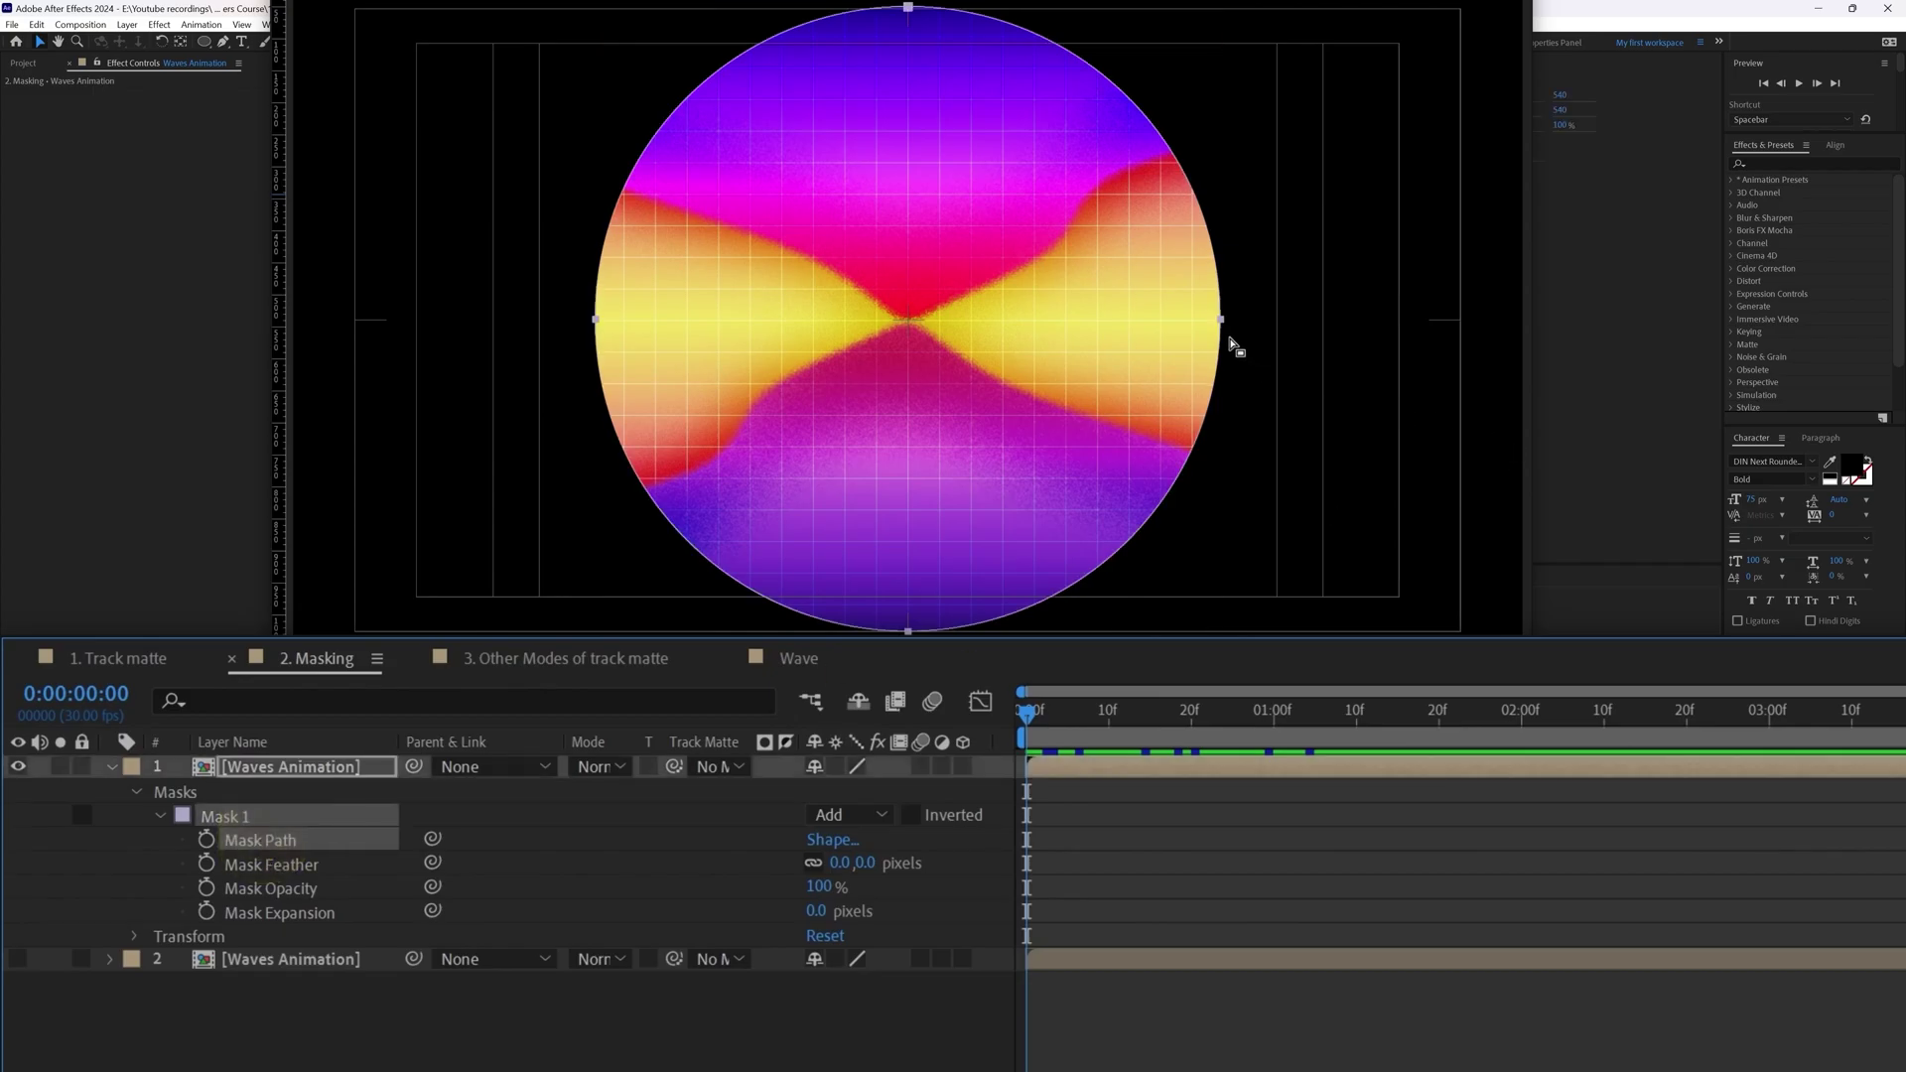
{"action": "double_click", "coordinate": [1221, 319]}
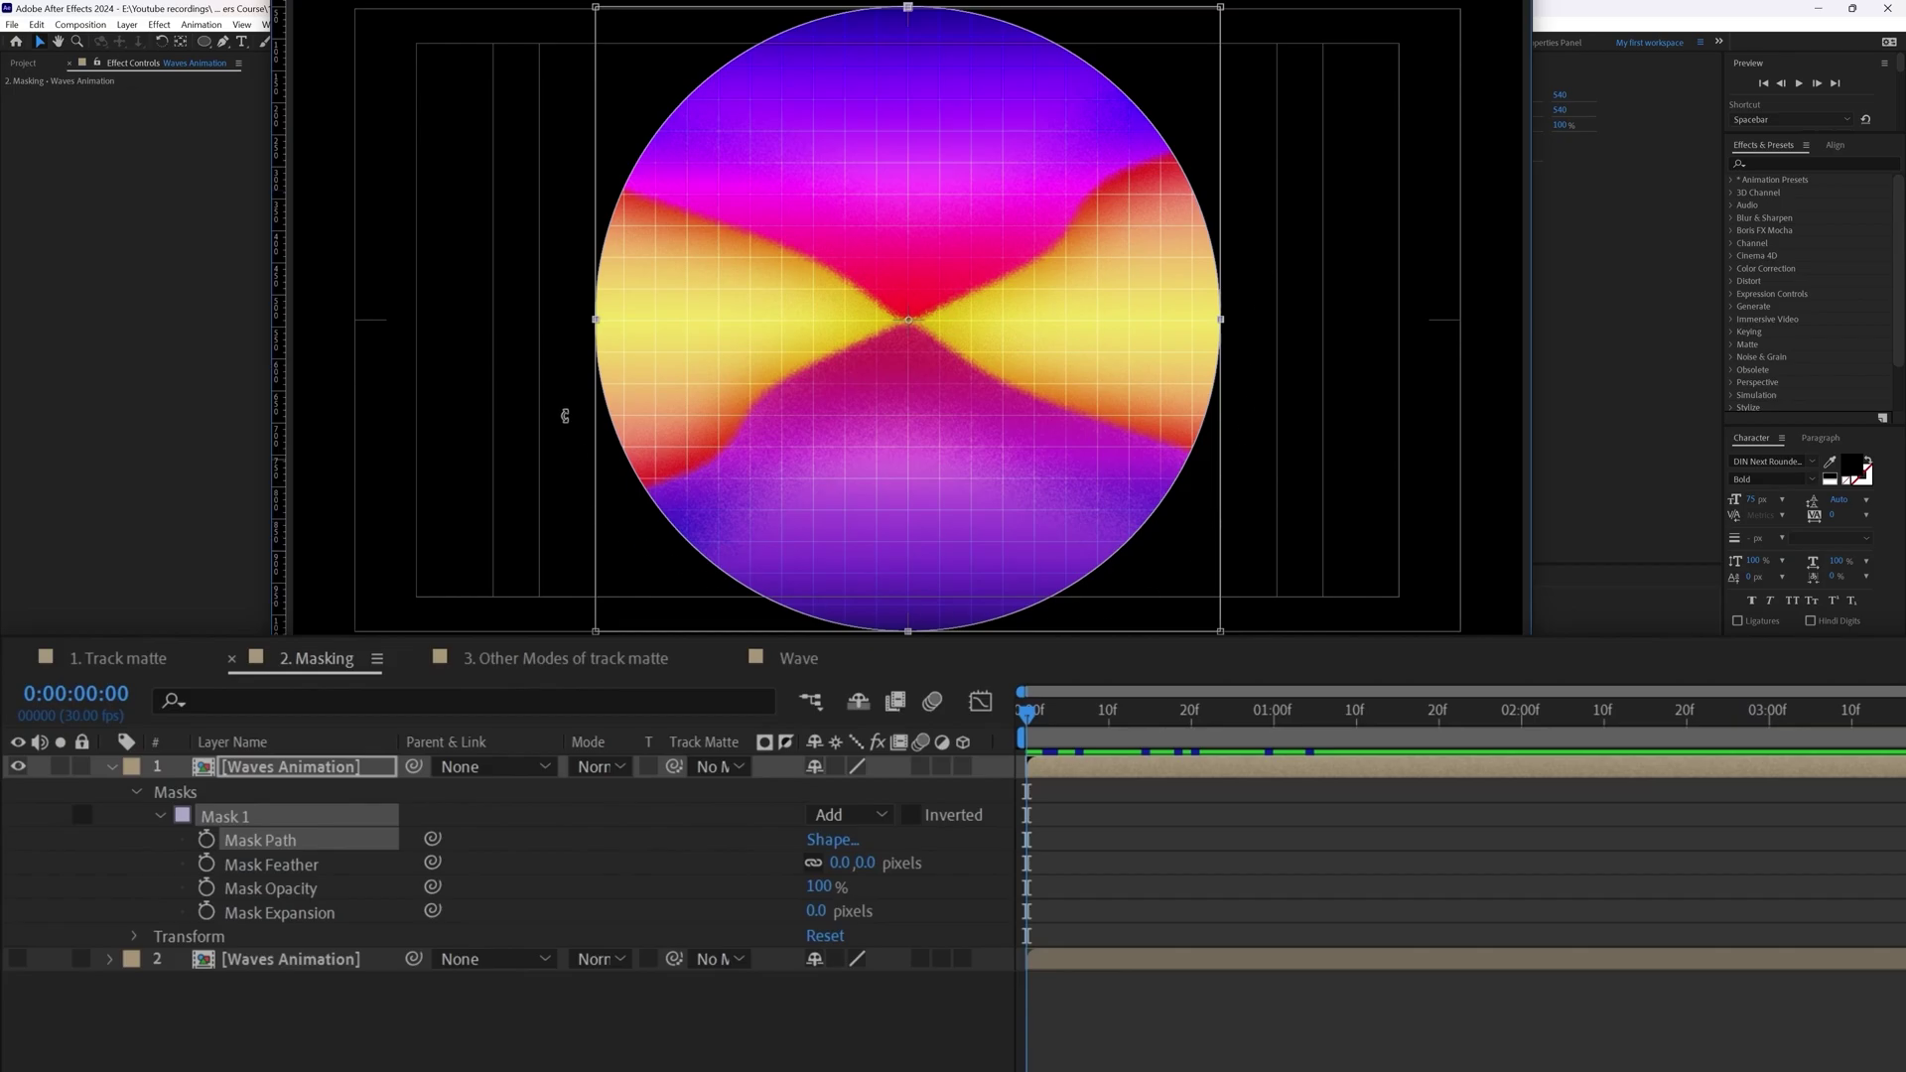
{"action": "left_click_drag", "start_coordinate": [1220, 6], "coordinate": [1373, 7]}
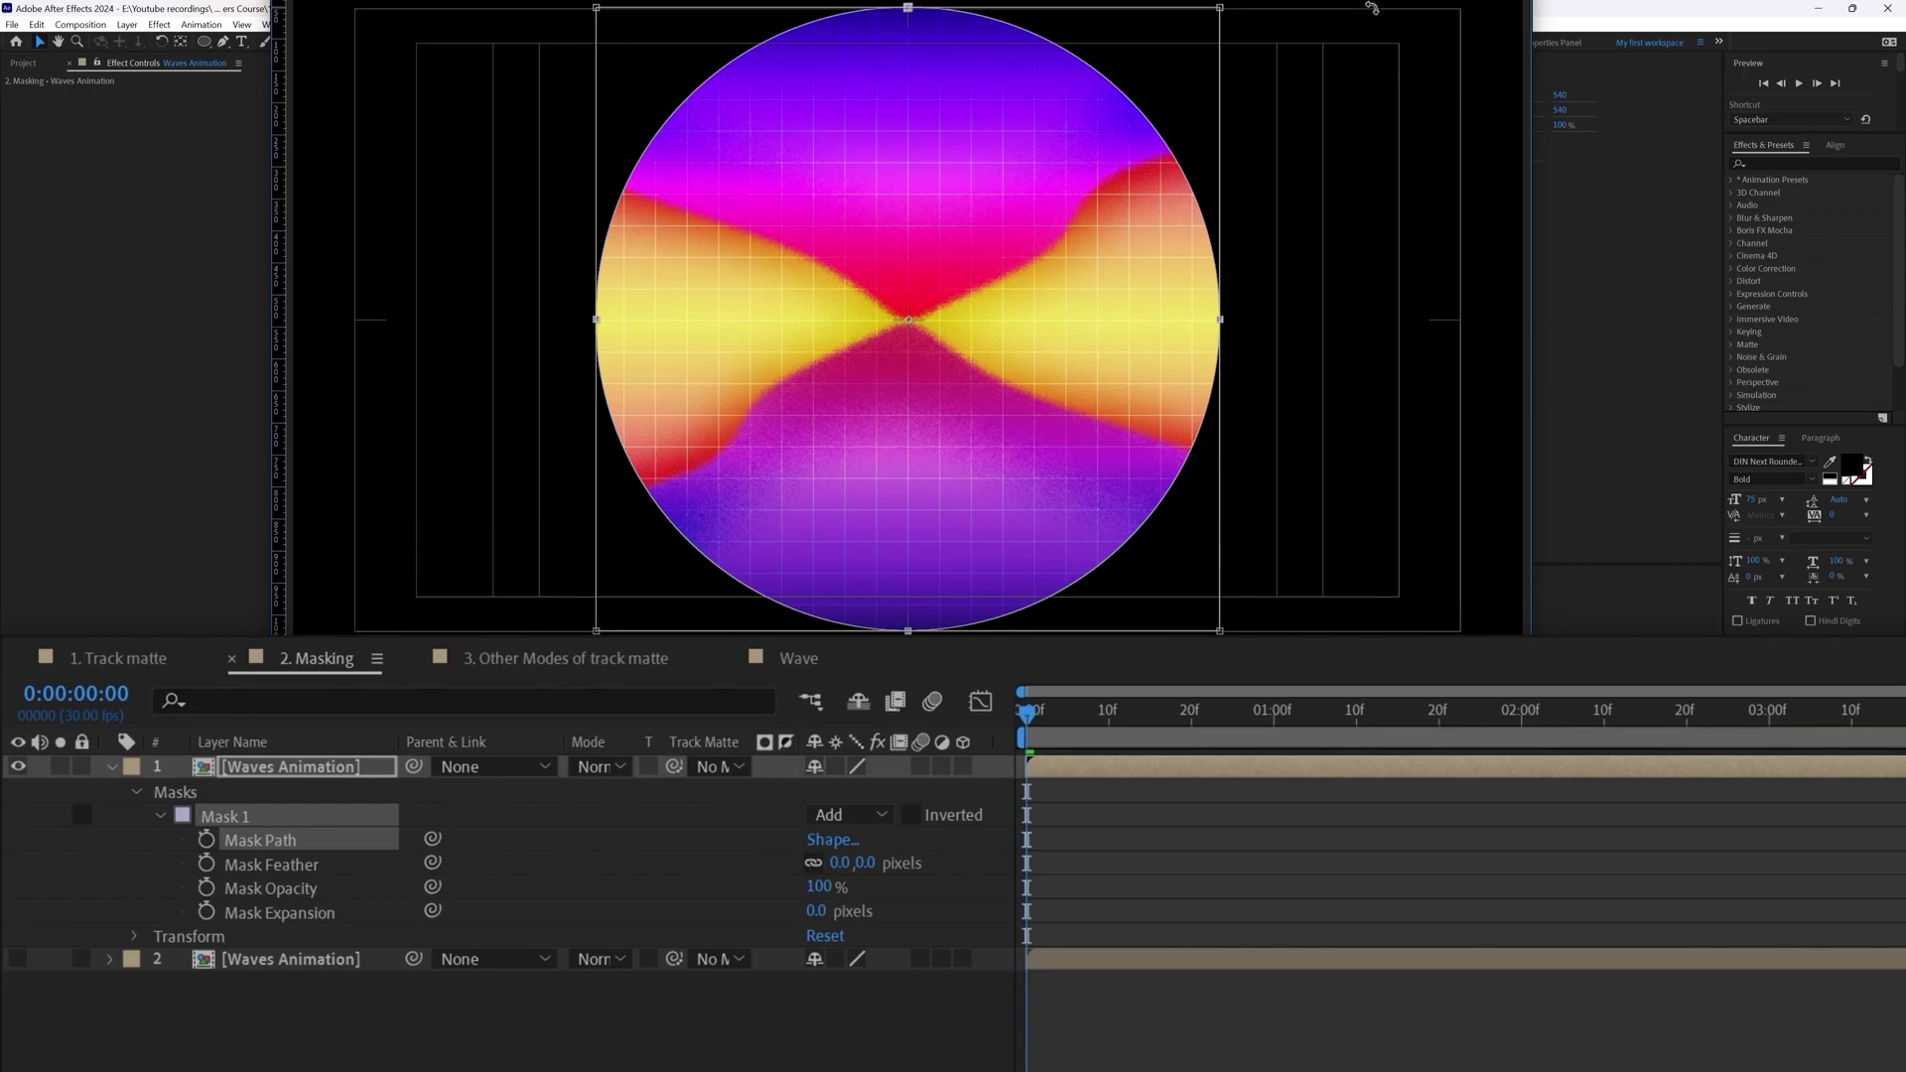
Try reshaping Mask 1 by pulling its right vertex outward and adjusting the curve handle, and undo it.
{"action": "left_click", "coordinate": [264, 838]}
{"action": "left_click", "coordinate": [1199, 365]}
{"action": "left_click_drag", "start_coordinate": [1200, 365], "coordinate": [1171, 382]}
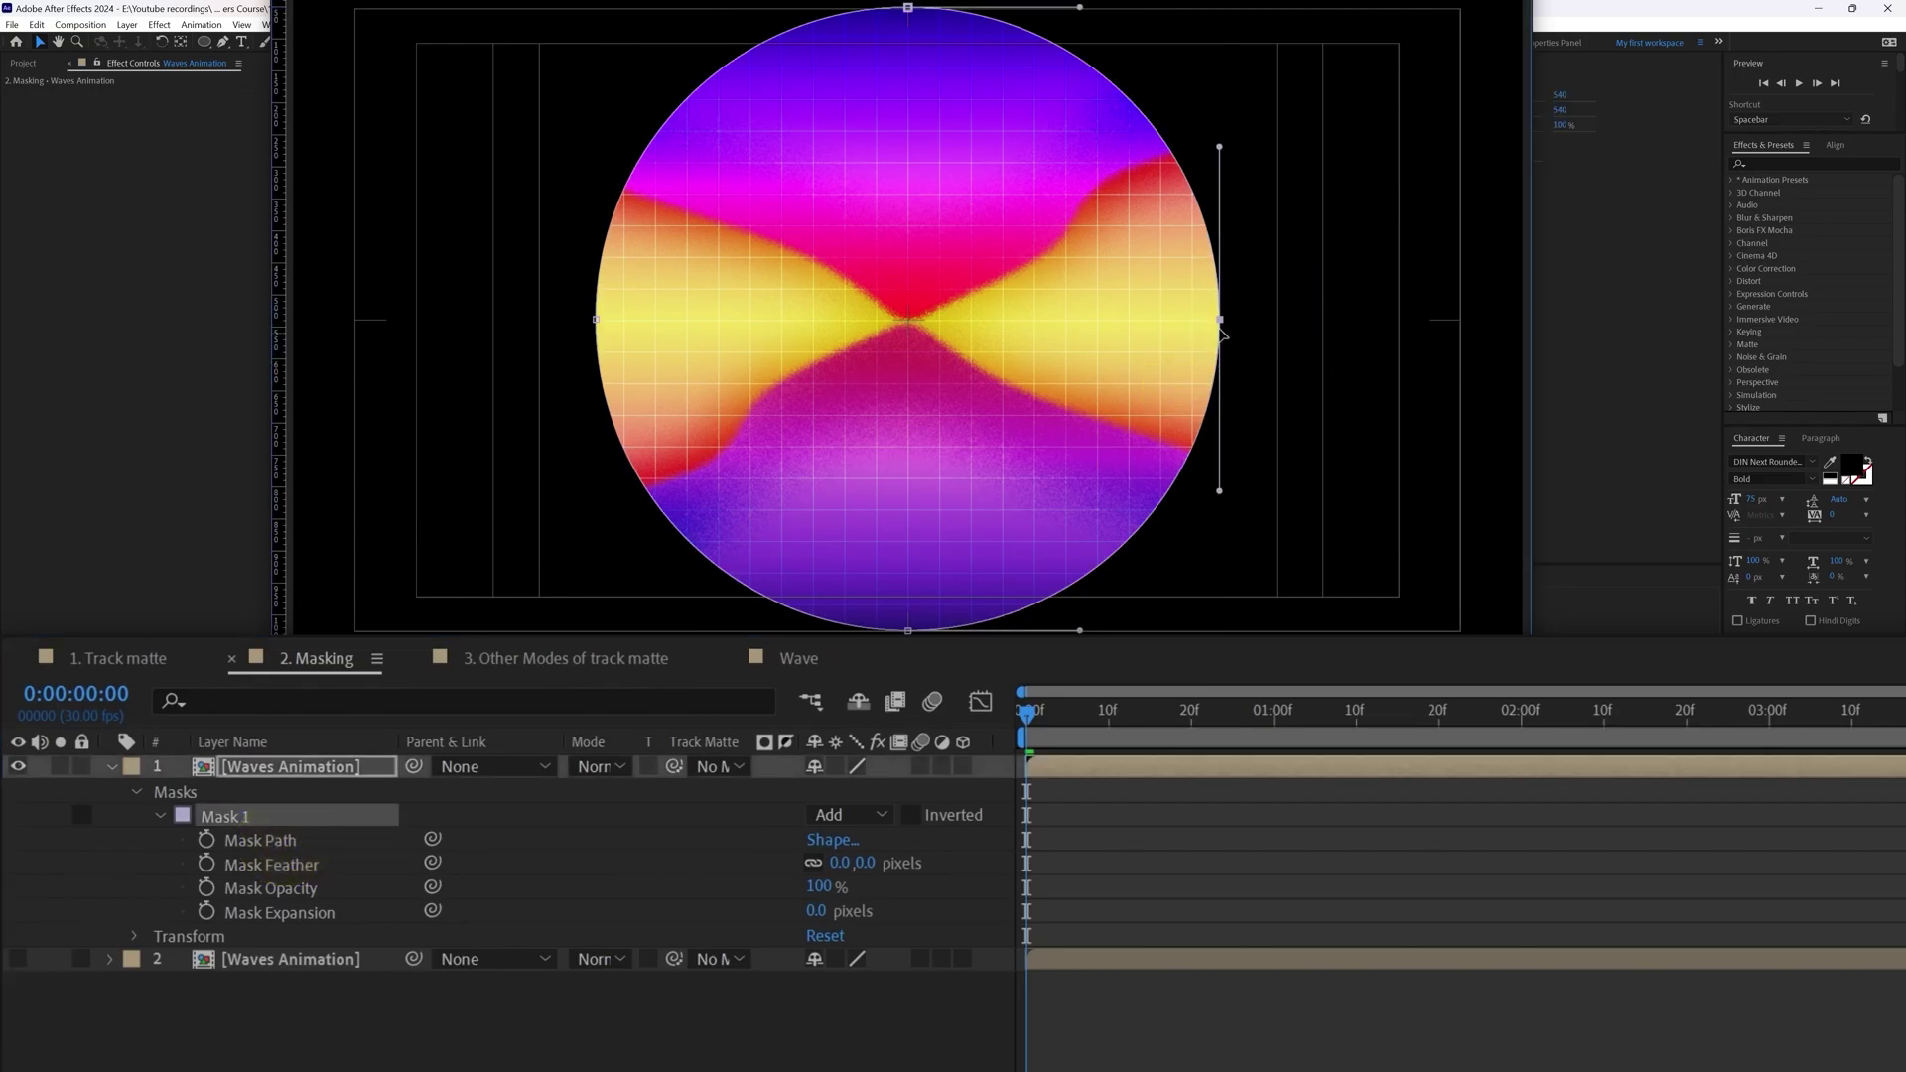
{"action": "left_click_drag", "start_coordinate": [1221, 322], "coordinate": [1311, 335]}
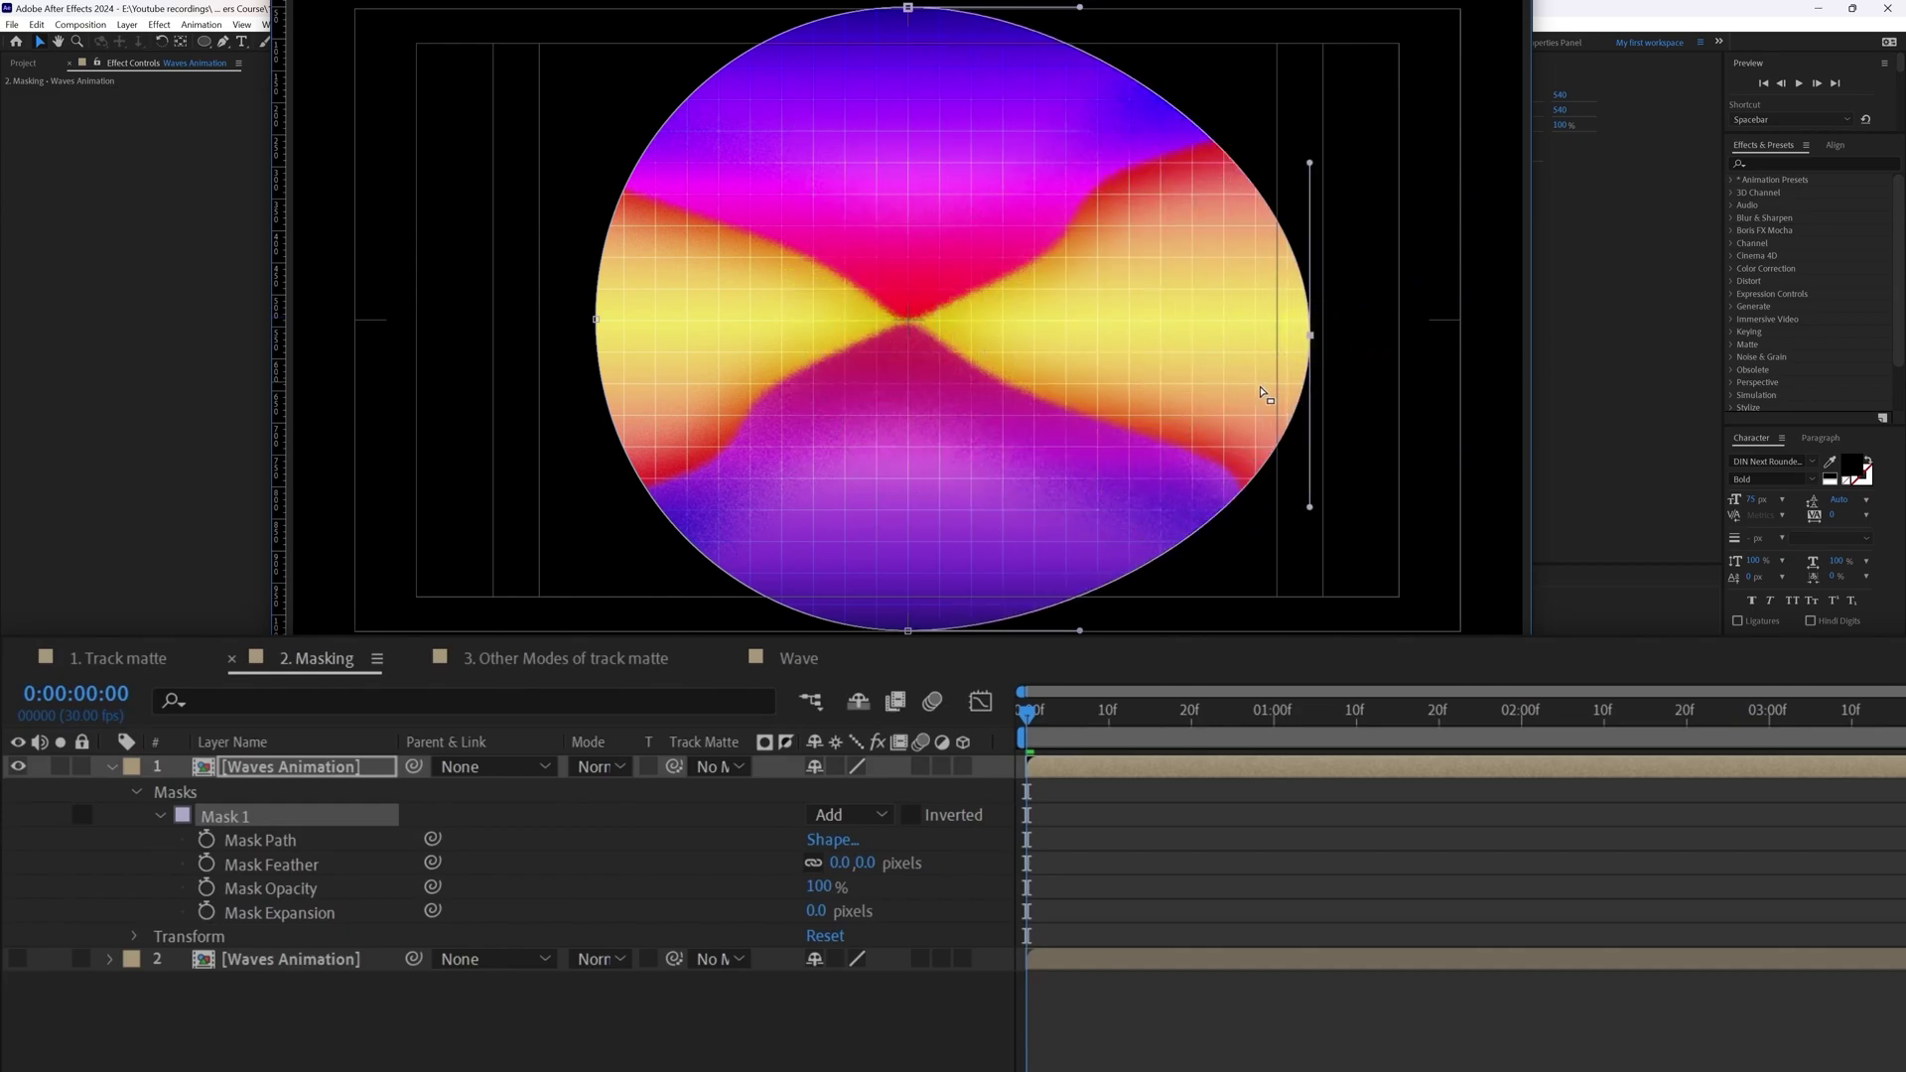
{"action": "left_click_drag", "start_coordinate": [1311, 508], "coordinate": [1275, 553]}
{"action": "key", "text": "ctrl+z"}
Try out different Mask Feather values on Mask 1.
{"action": "left_click", "coordinate": [278, 869]}
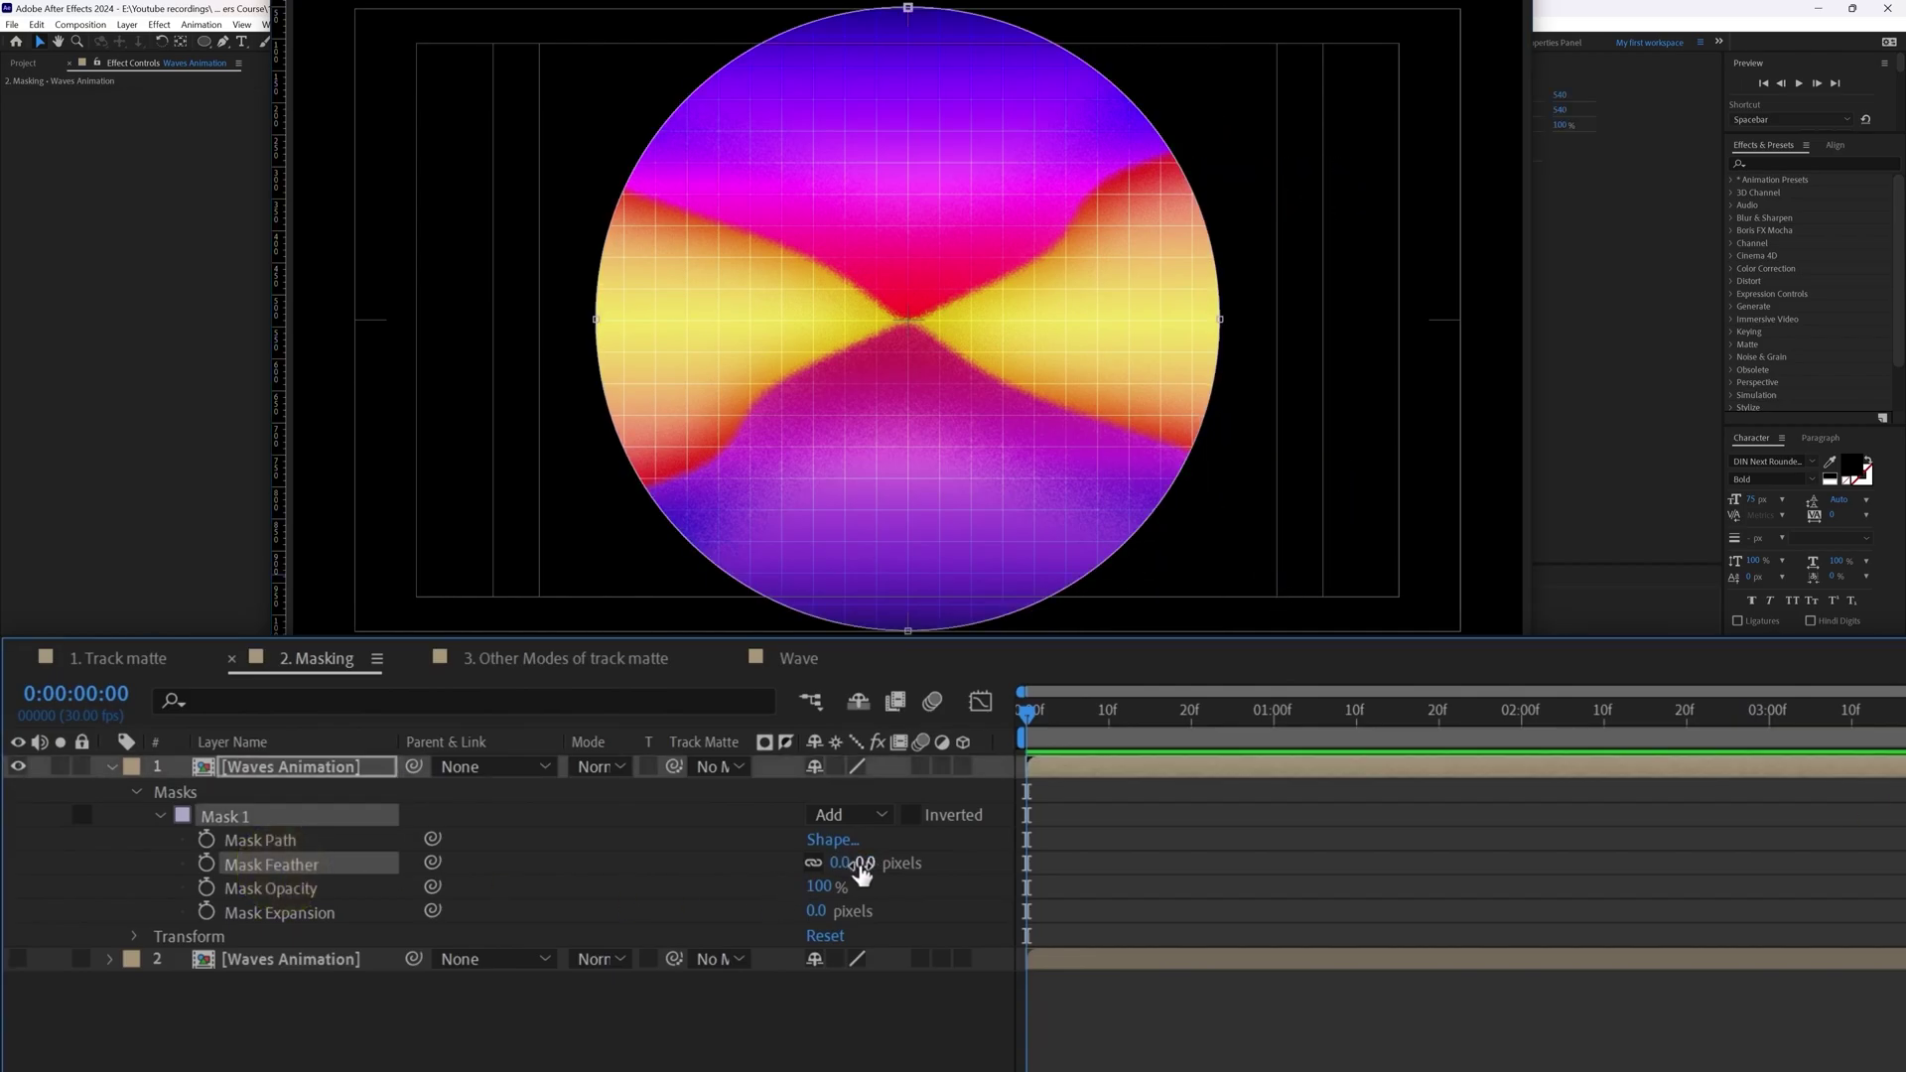
{"action": "left_click_drag", "start_coordinate": [861, 873], "coordinate": [780, 933]}
Keyframe Mask 1's Mask Path at the first frame, move 40 frames ahead and enlarge the circle to cover the frame.
{"action": "left_click", "coordinate": [206, 840]}
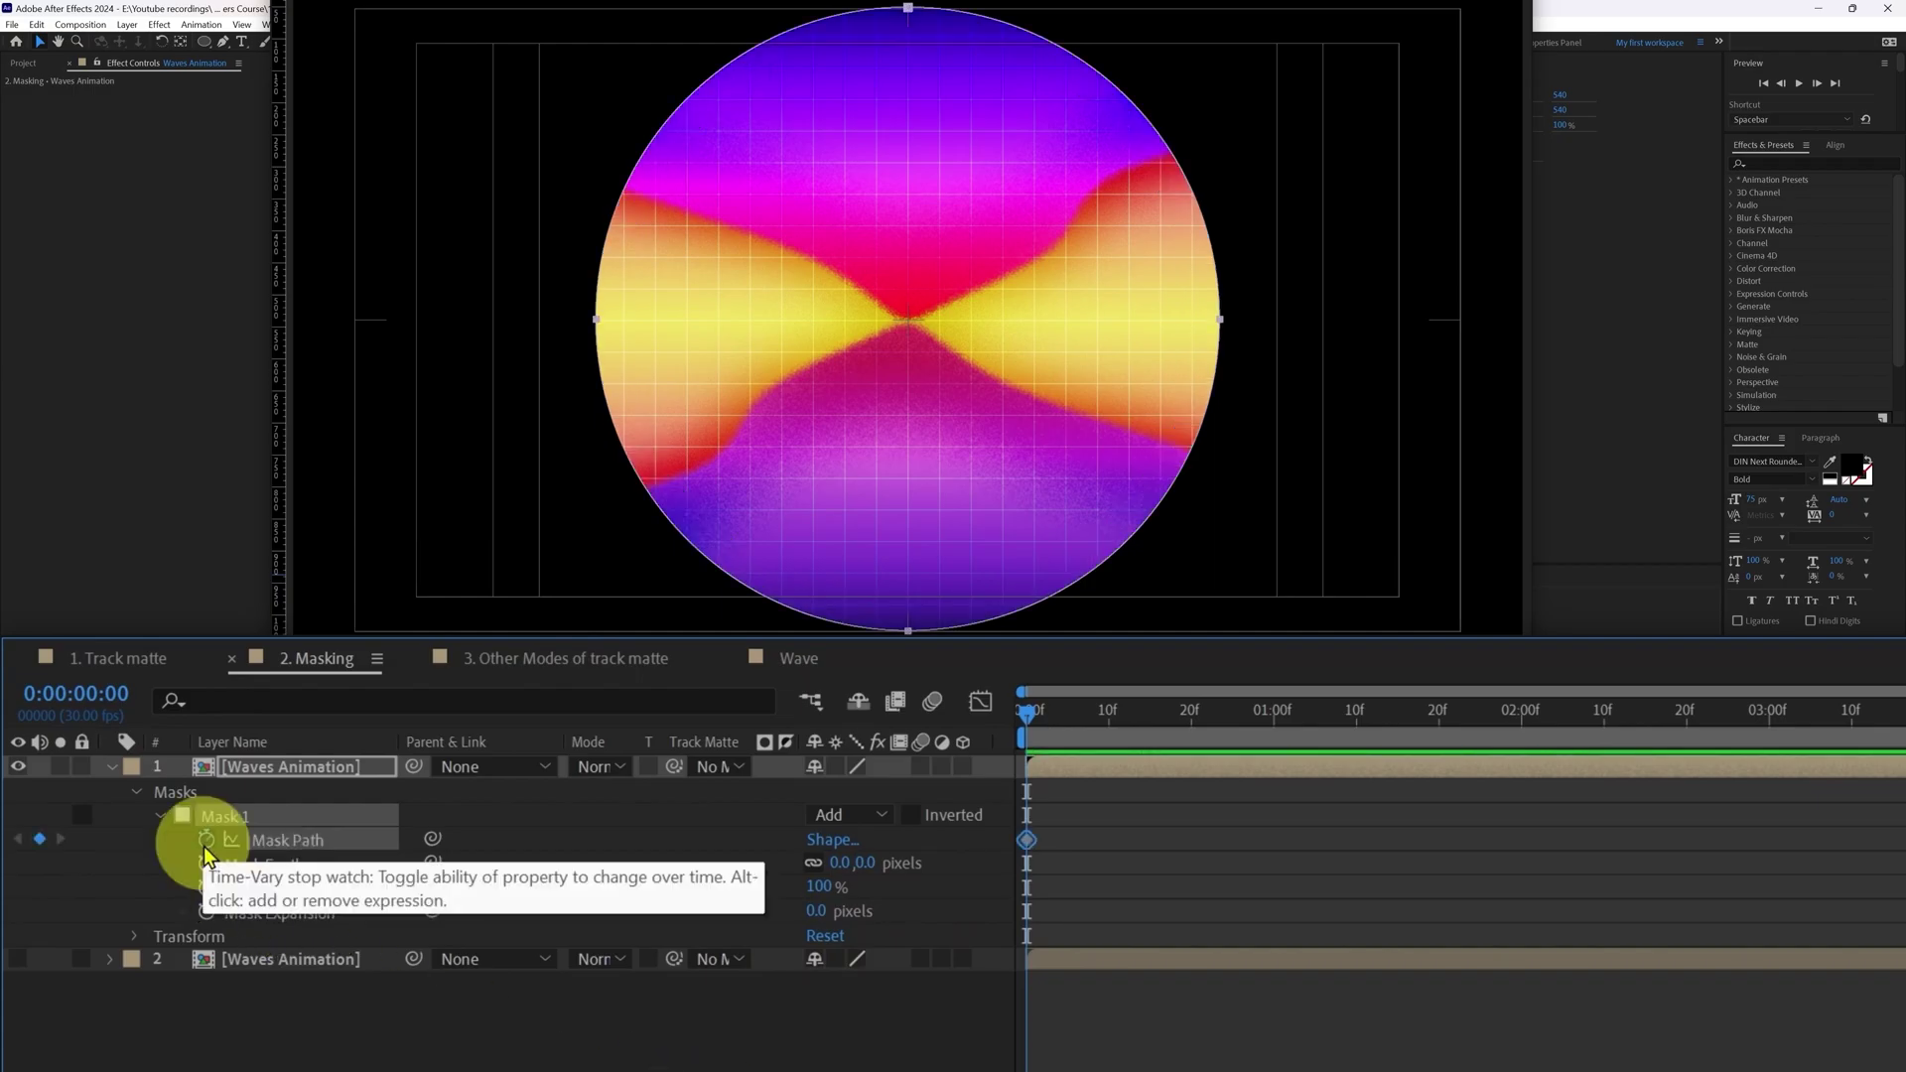
{"action": "left_click", "coordinate": [75, 693]}
{"action": "type", "text": "+"}
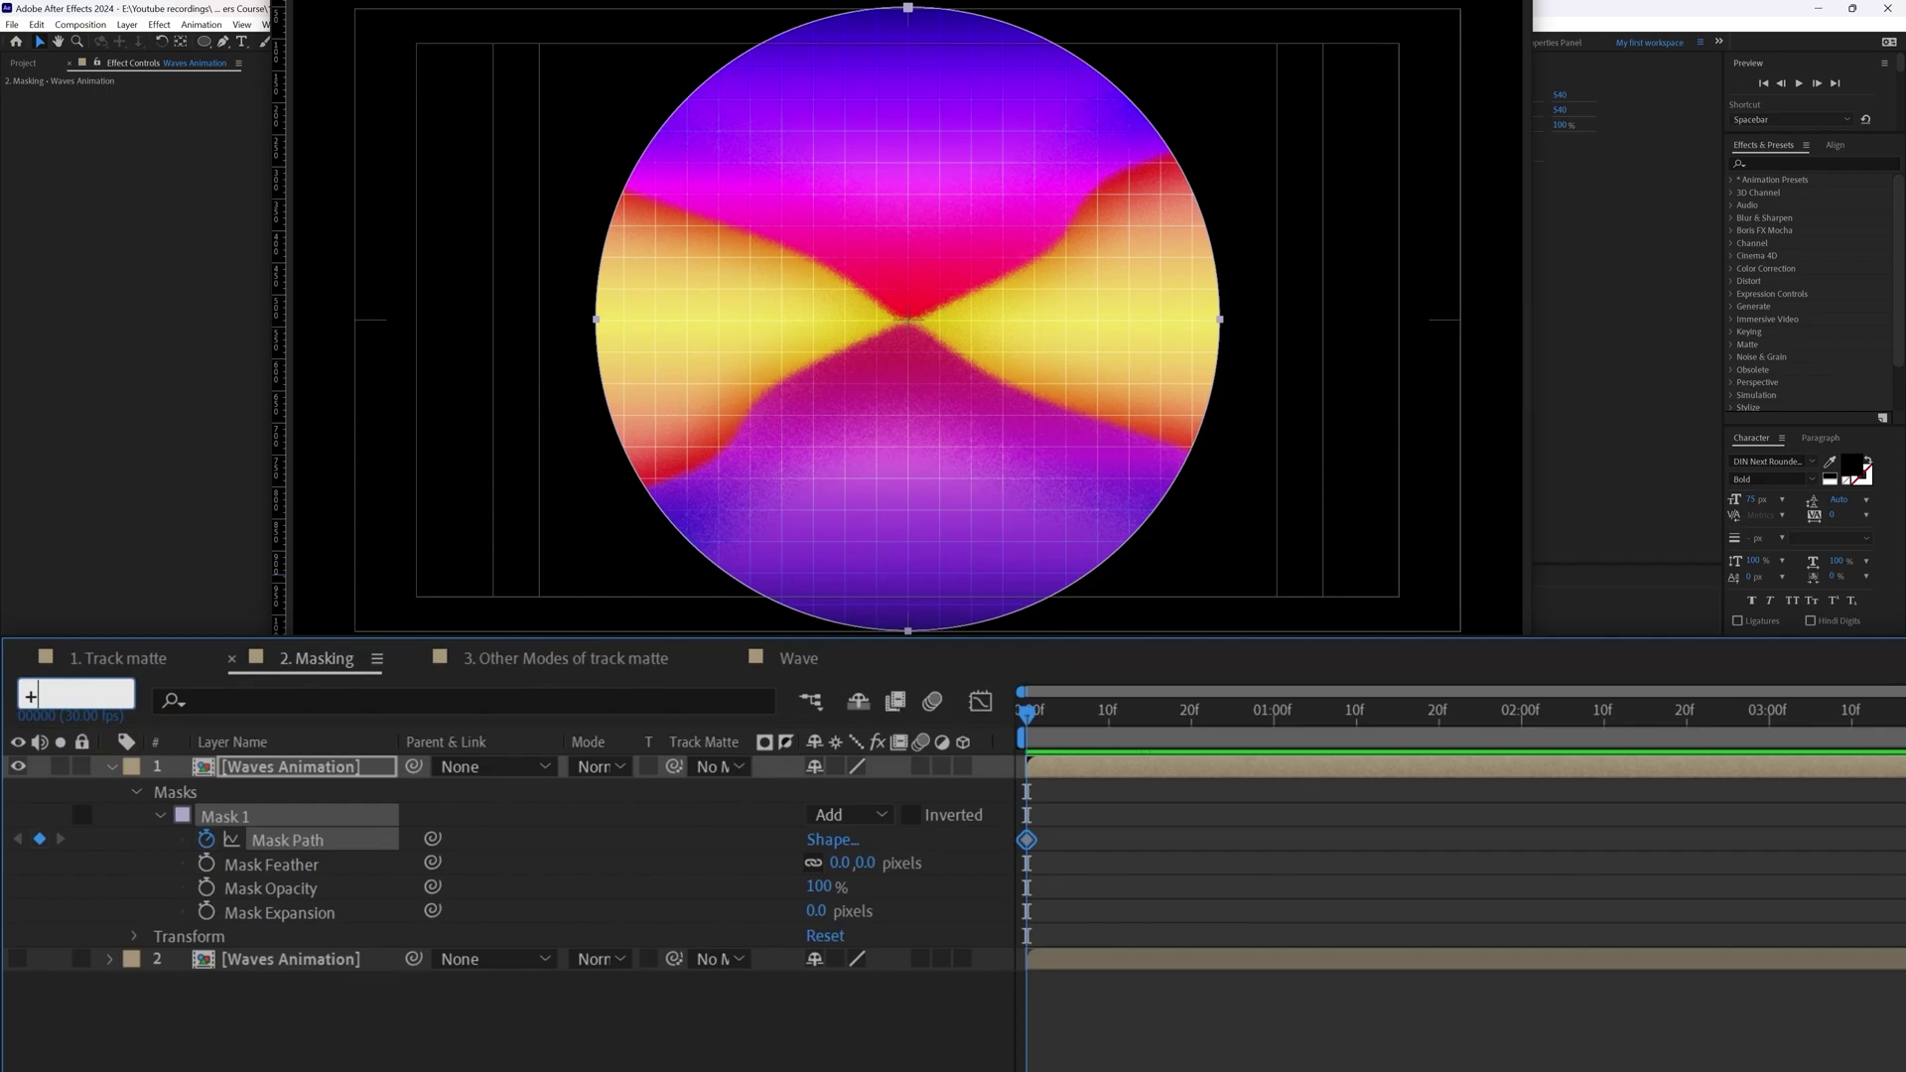
{"action": "type", "text": "40"}
{"action": "key", "text": "Return"}
{"action": "key", "text": "ctrl+t"}
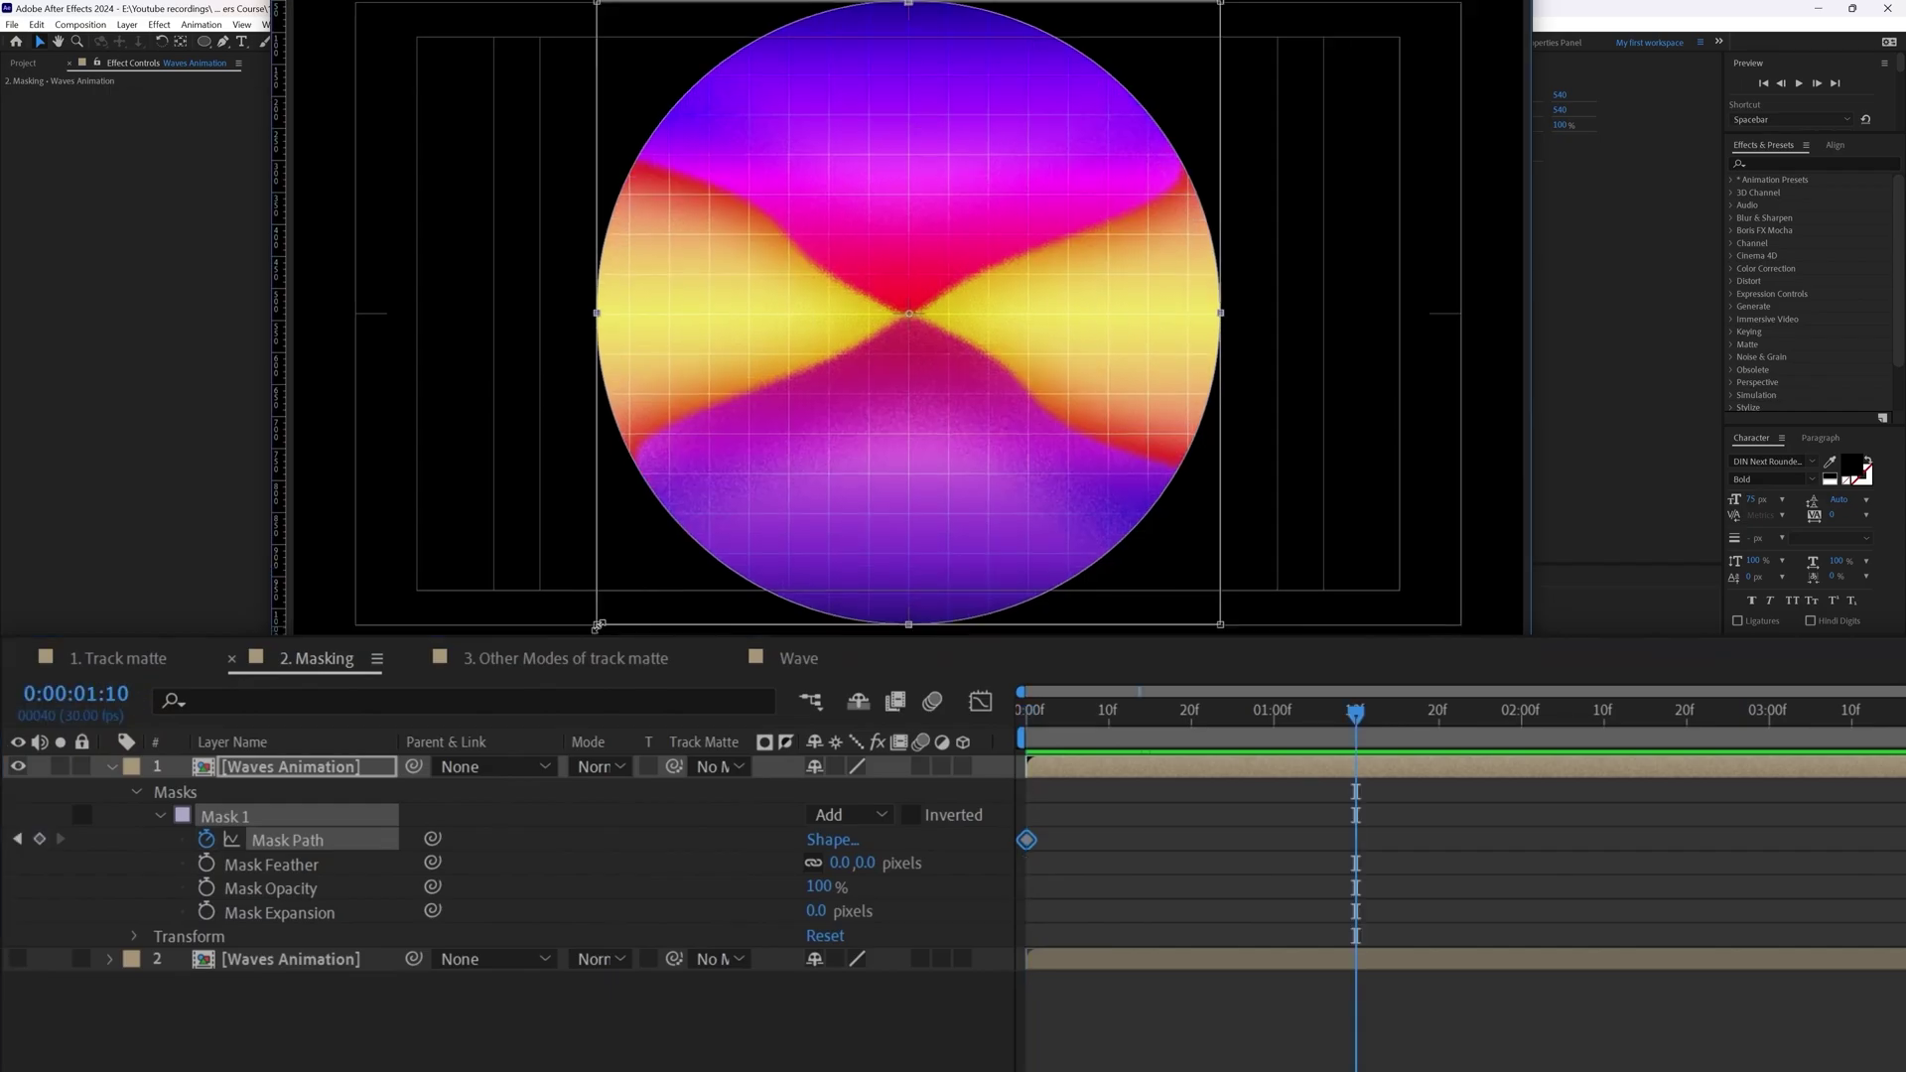
{"action": "left_click_drag", "start_coordinate": [597, 627], "coordinate": [500, 1067]}
At the first frame, shrink the circular mask to its centre and apply Easy Ease to both Mask Path keyframes.
{"action": "key", "text": "Home"}
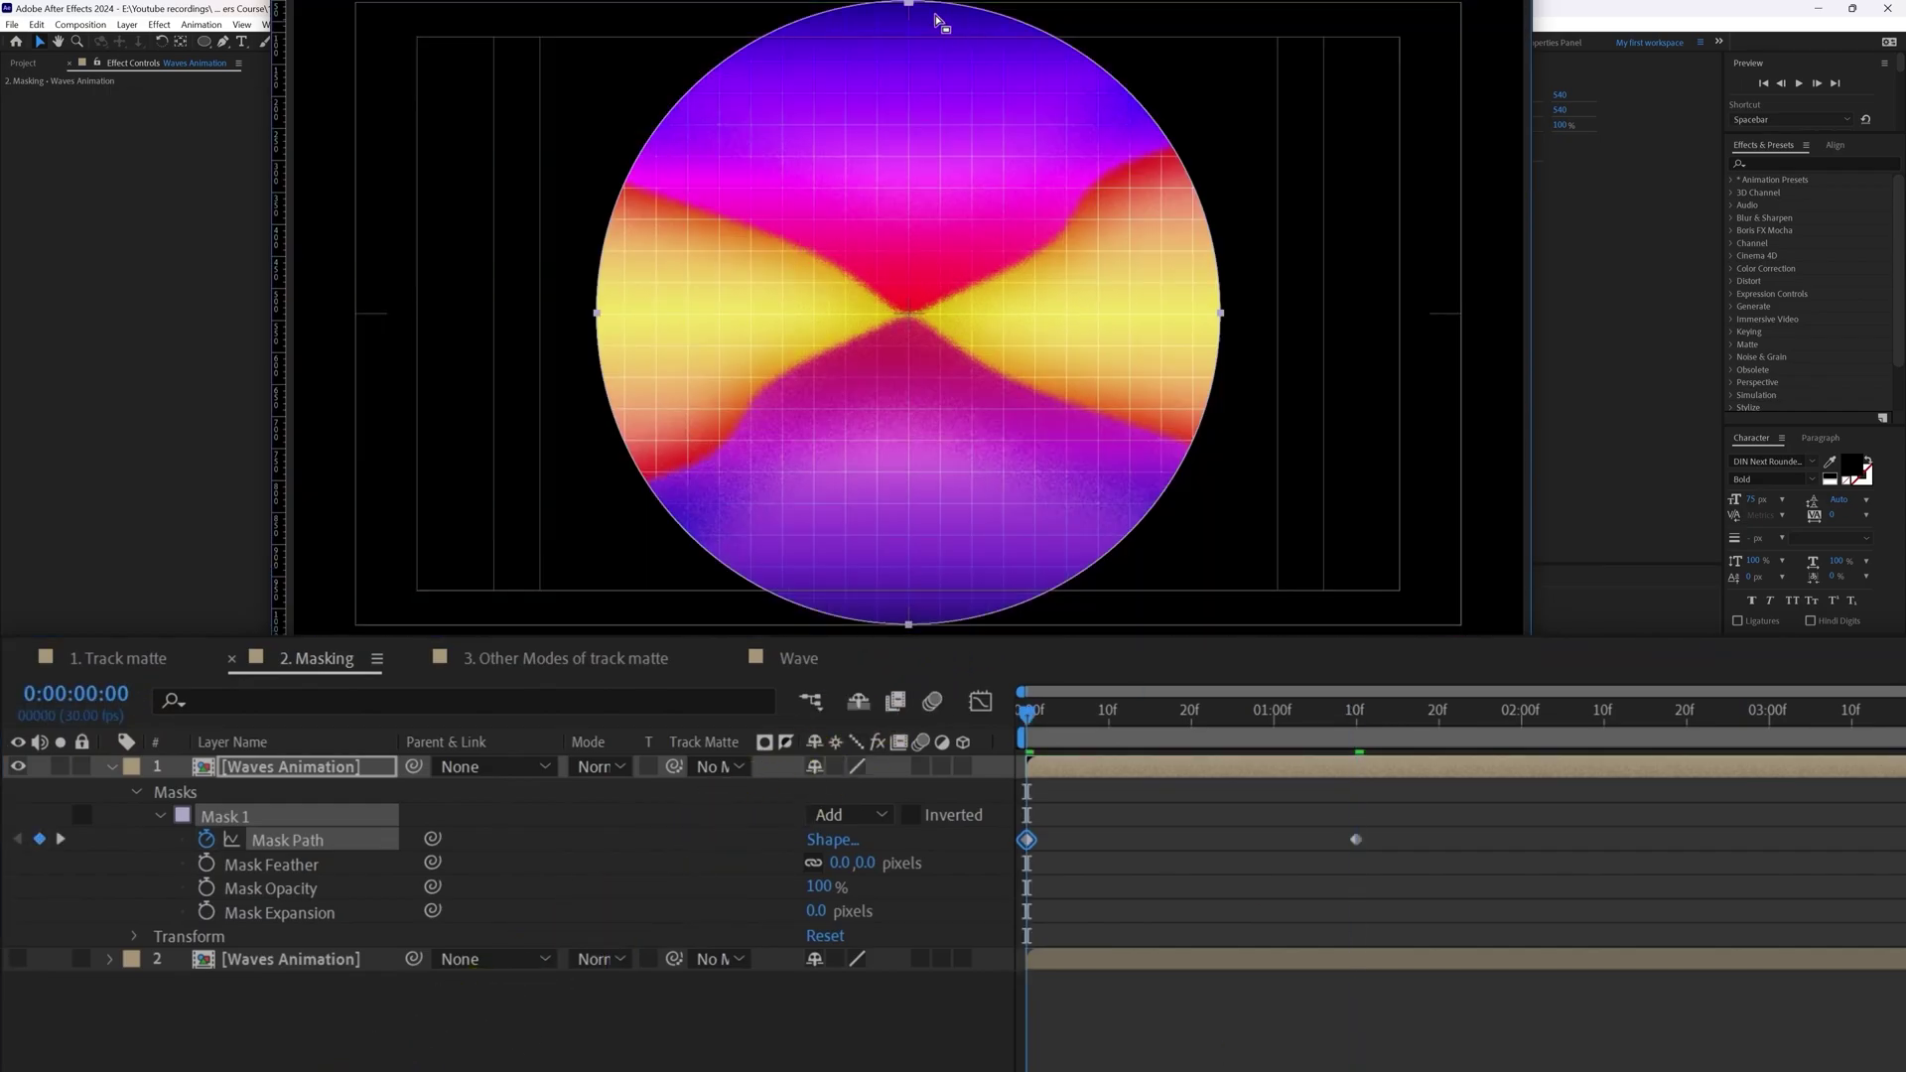
{"action": "double_click", "coordinate": [909, 5]}
{"action": "left_click_drag", "start_coordinate": [1221, 2], "coordinate": [953, 294]}
{"action": "left_click_drag", "start_coordinate": [1436, 854], "coordinate": [1008, 914]}
{"action": "key", "text": "F9"}
Reshape the Mask Path animation curve in the Graph Editor for a fast start and a long ease-out.
{"action": "left_click", "coordinate": [980, 701]}
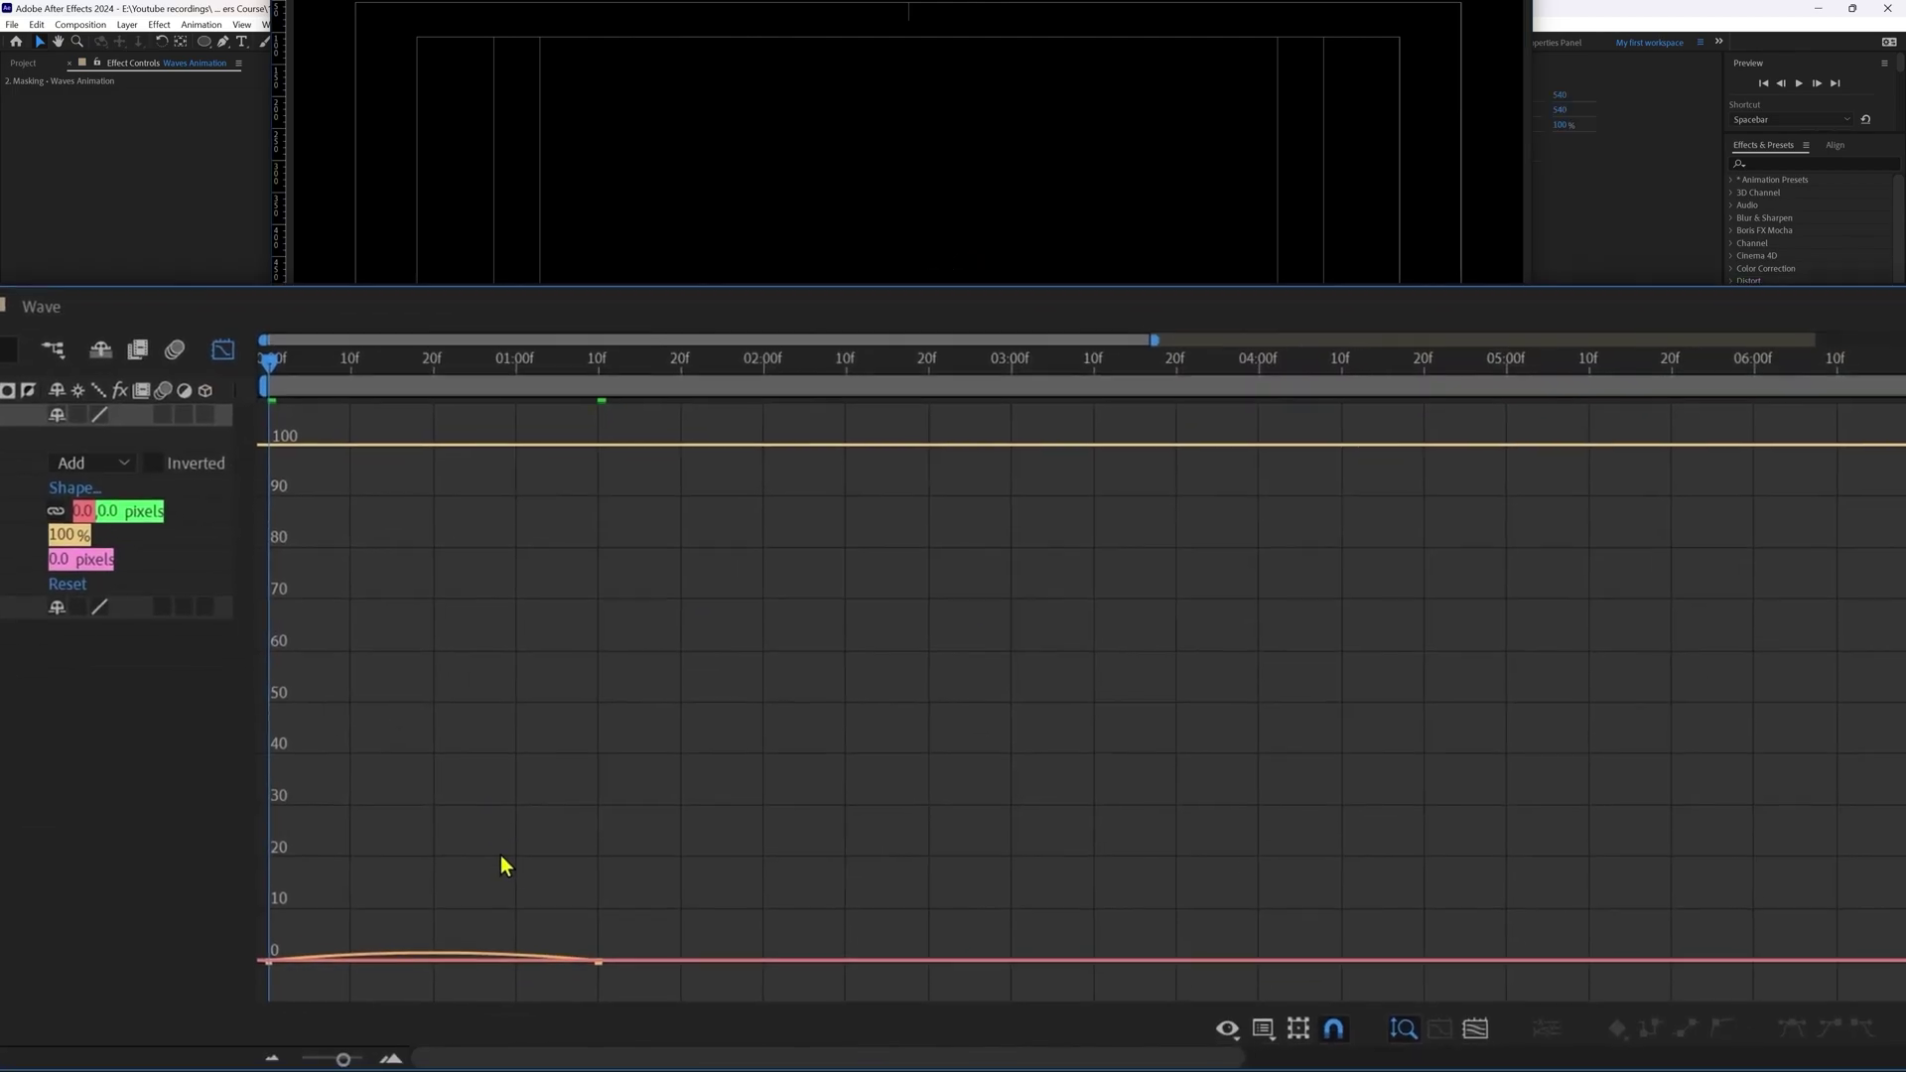
{"action": "left_click", "coordinate": [1227, 1028]}
{"action": "left_click", "coordinate": [1360, 745]}
{"action": "left_click_drag", "start_coordinate": [706, 873], "coordinate": [526, 991]}
{"action": "left_click_drag", "start_coordinate": [328, 964], "coordinate": [268, 961]}
{"action": "left_click_drag", "start_coordinate": [485, 982], "coordinate": [394, 985]}
{"action": "left_click", "coordinate": [225, 351]}
{"action": "left_click", "coordinate": [599, 808]}
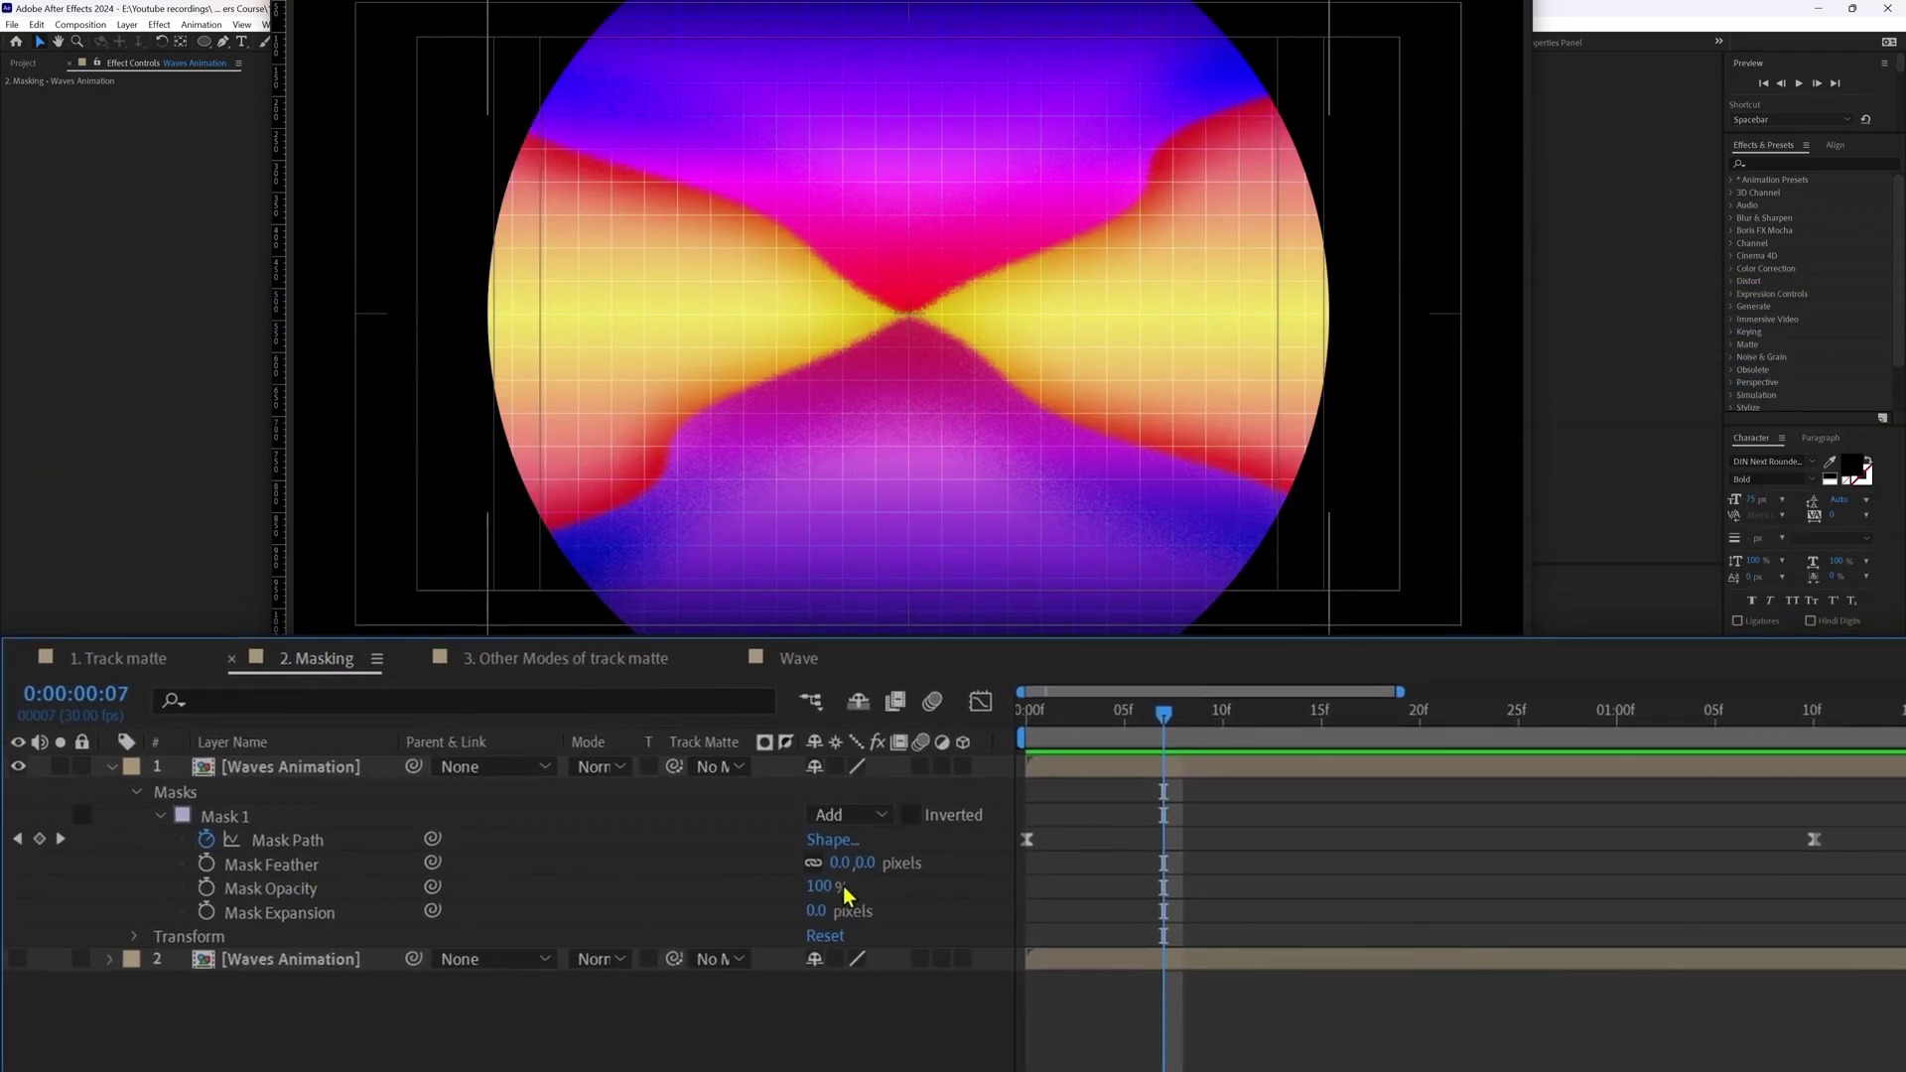
Set Mask 1's Mask Feather to 40 pixels and make the lower Waves Animation layer visible.
{"action": "left_click", "coordinate": [839, 862]}
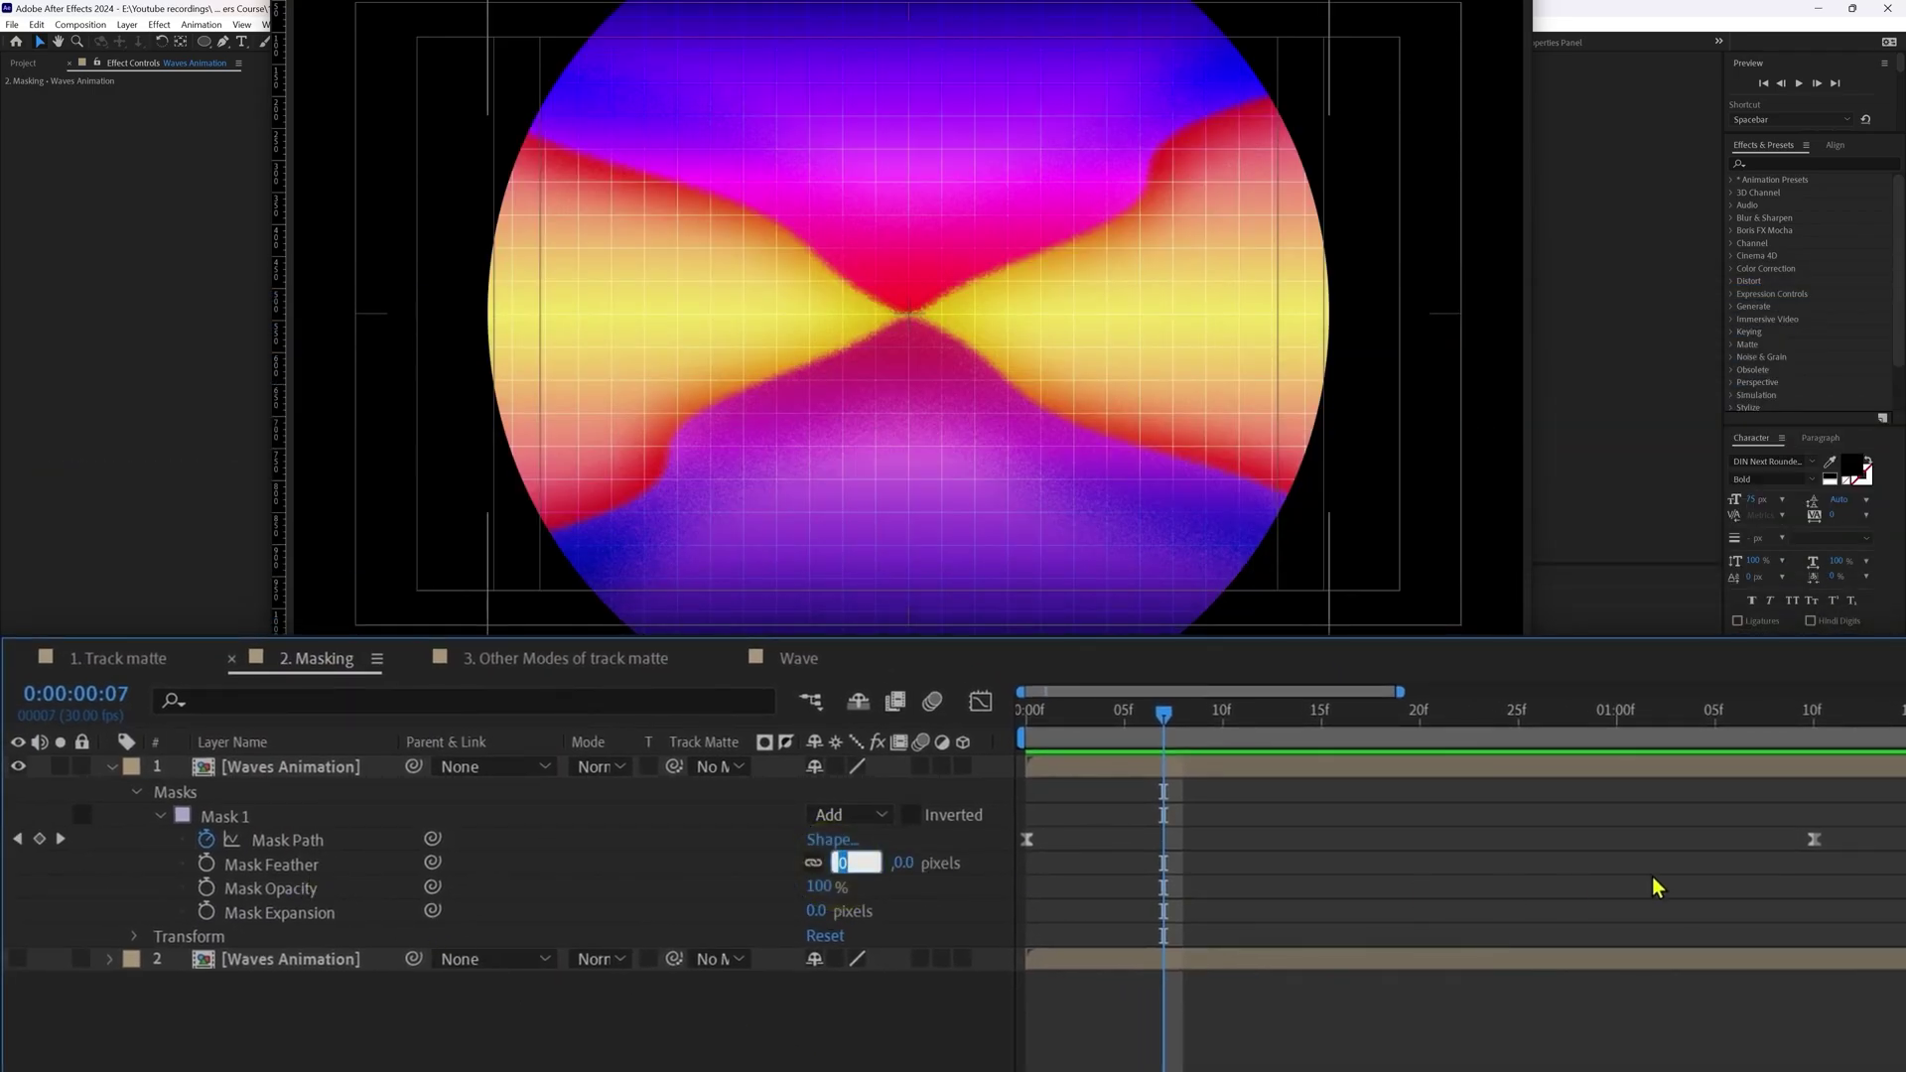
{"action": "type", "text": "40"}
{"action": "key", "text": "Return"}
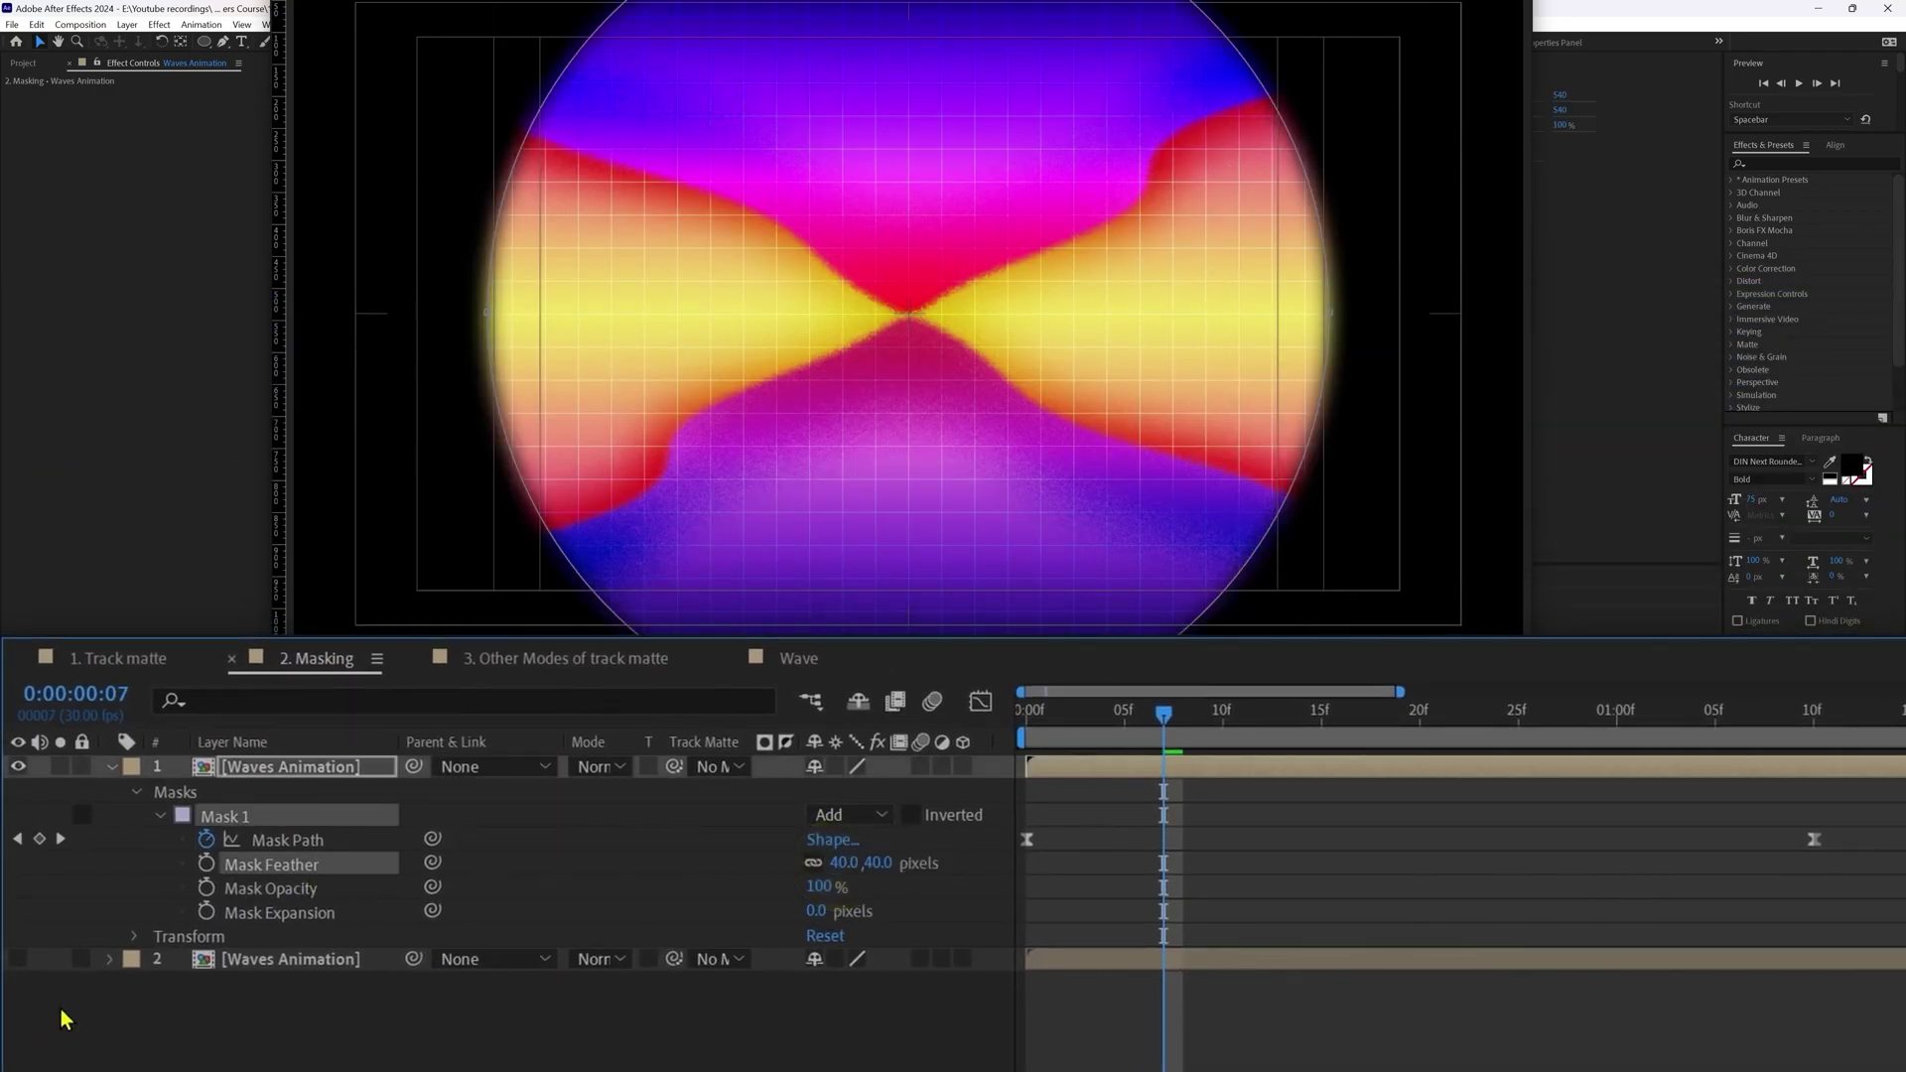
{"action": "left_click", "coordinate": [19, 960]}
Apply Hue/Saturation to the upper Waves Animation layer, shift Master Hue to about 102° and preview the animation.
{"action": "left_click", "coordinate": [323, 770]}
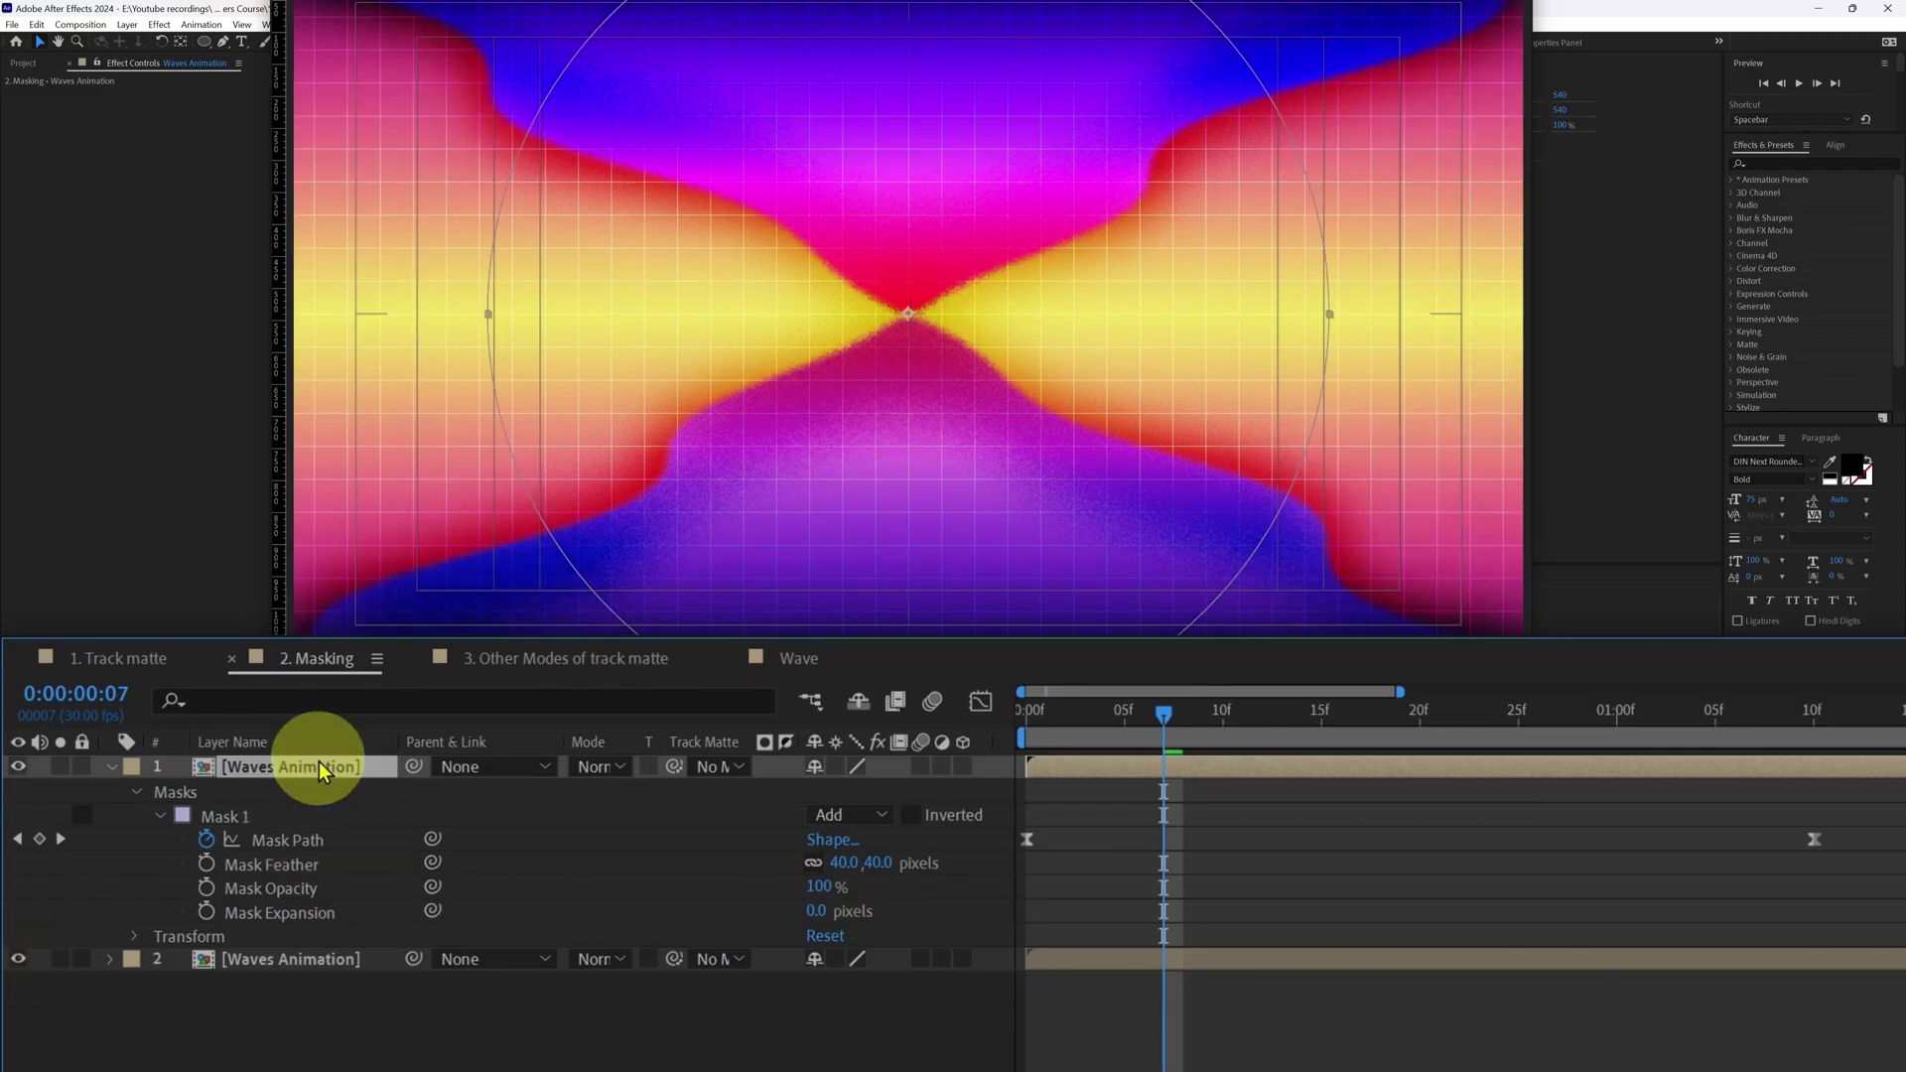
{"action": "left_click", "coordinate": [1776, 161]}
{"action": "type", "text": "hue"}
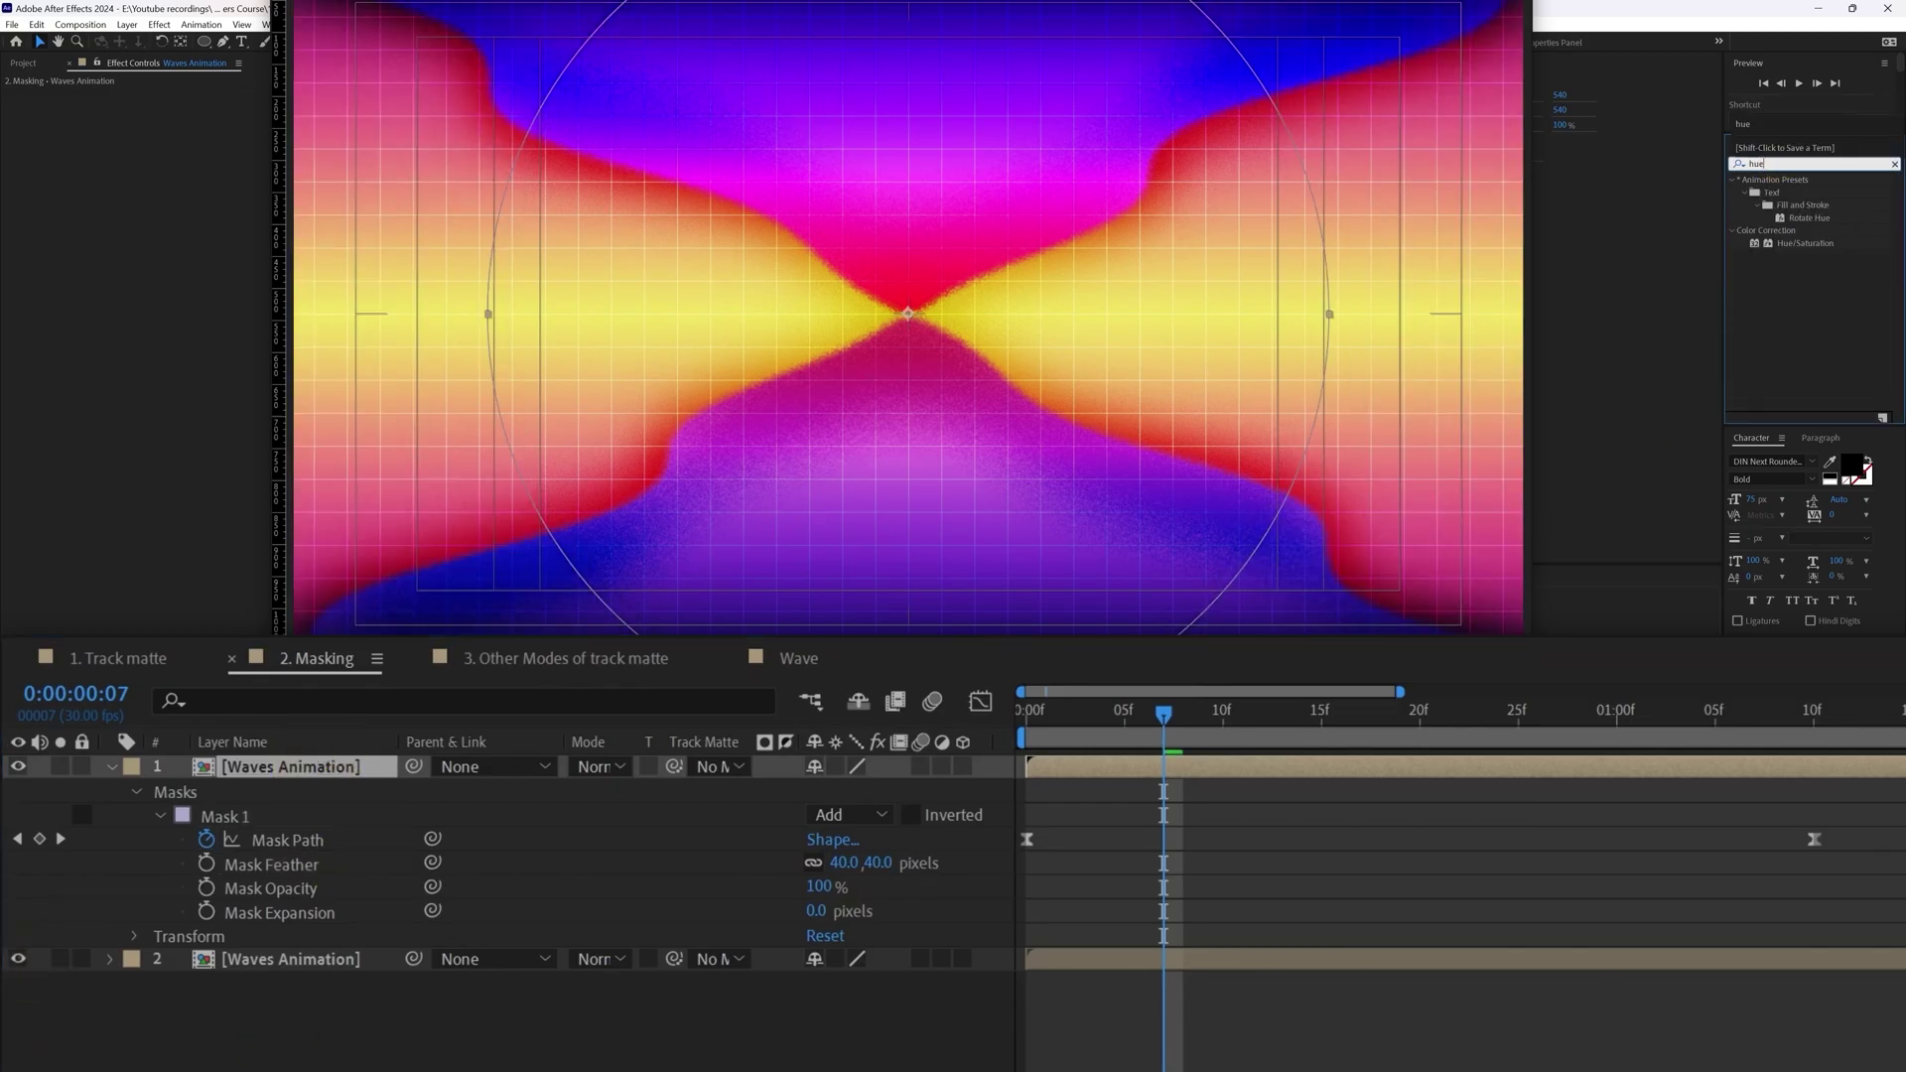
{"action": "double_click", "coordinate": [1805, 243]}
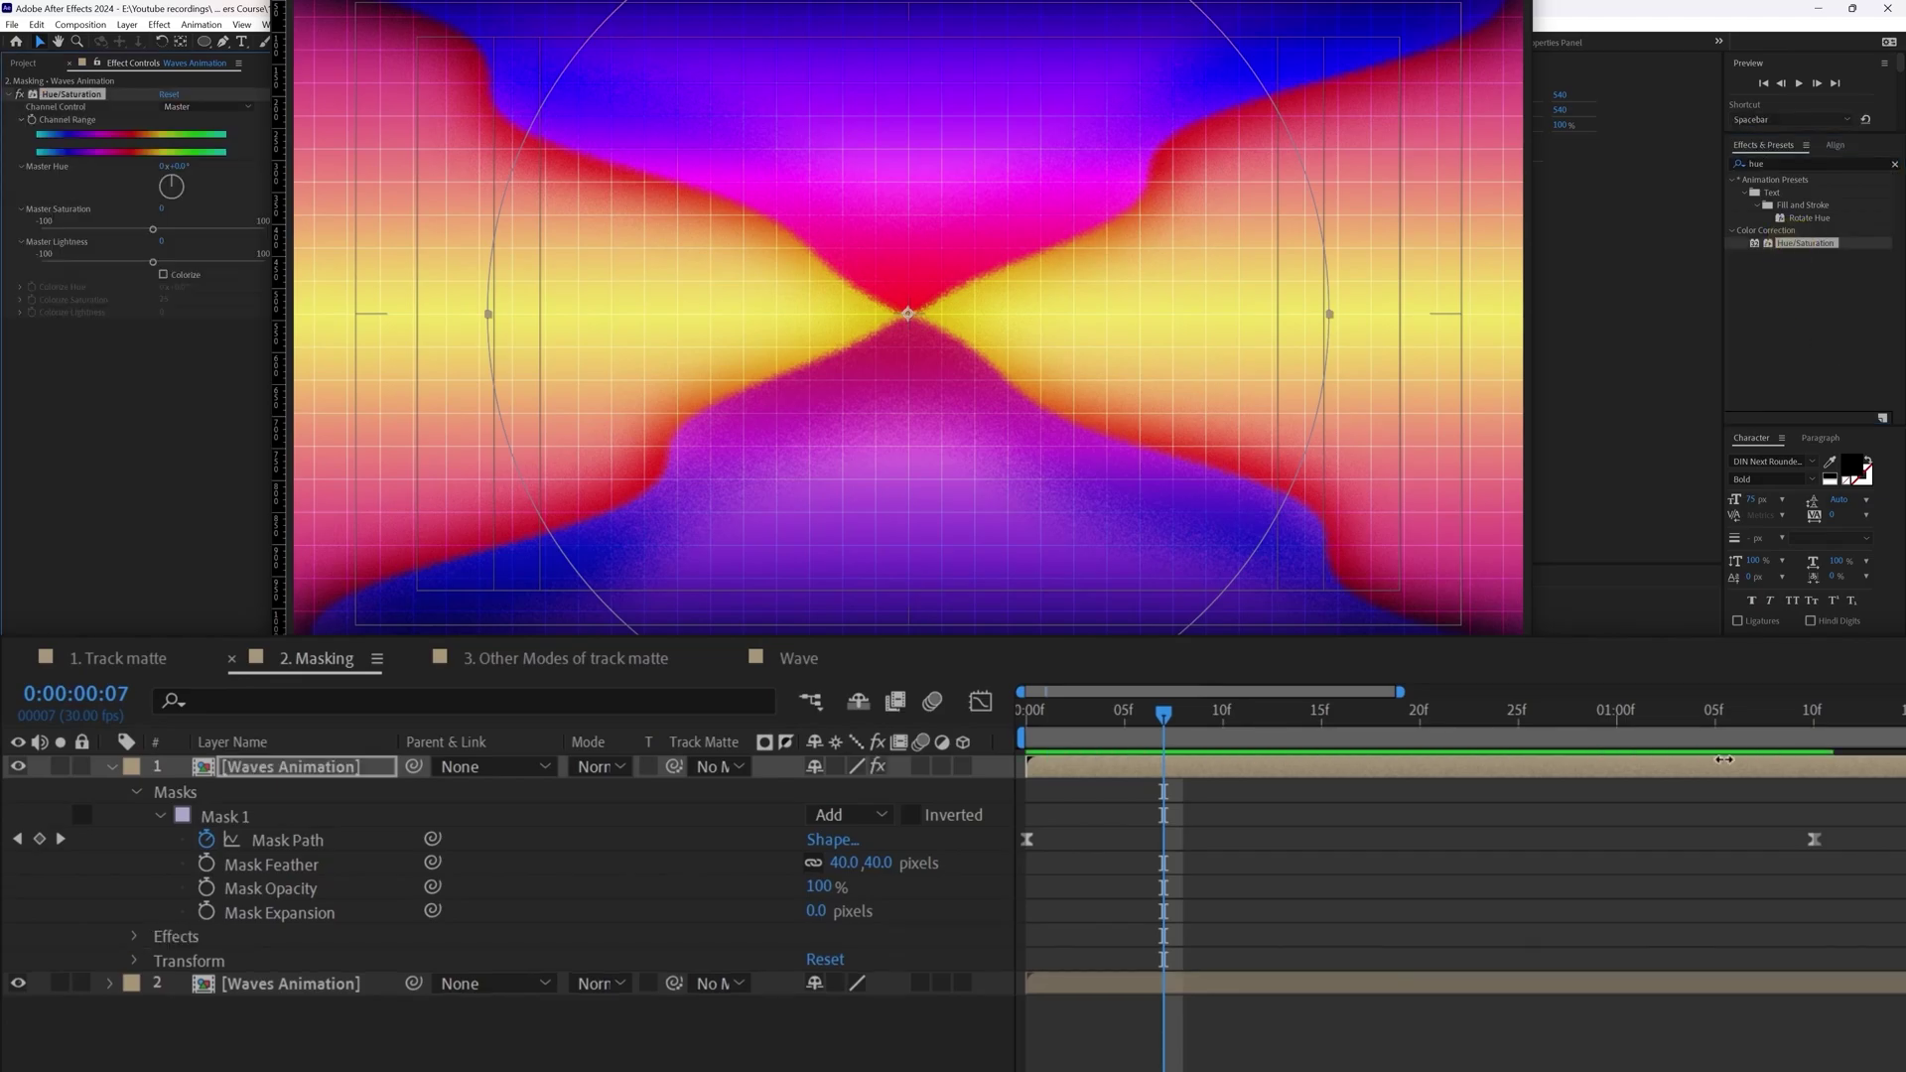
{"action": "left_click_drag", "start_coordinate": [190, 164], "coordinate": [254, 167]}
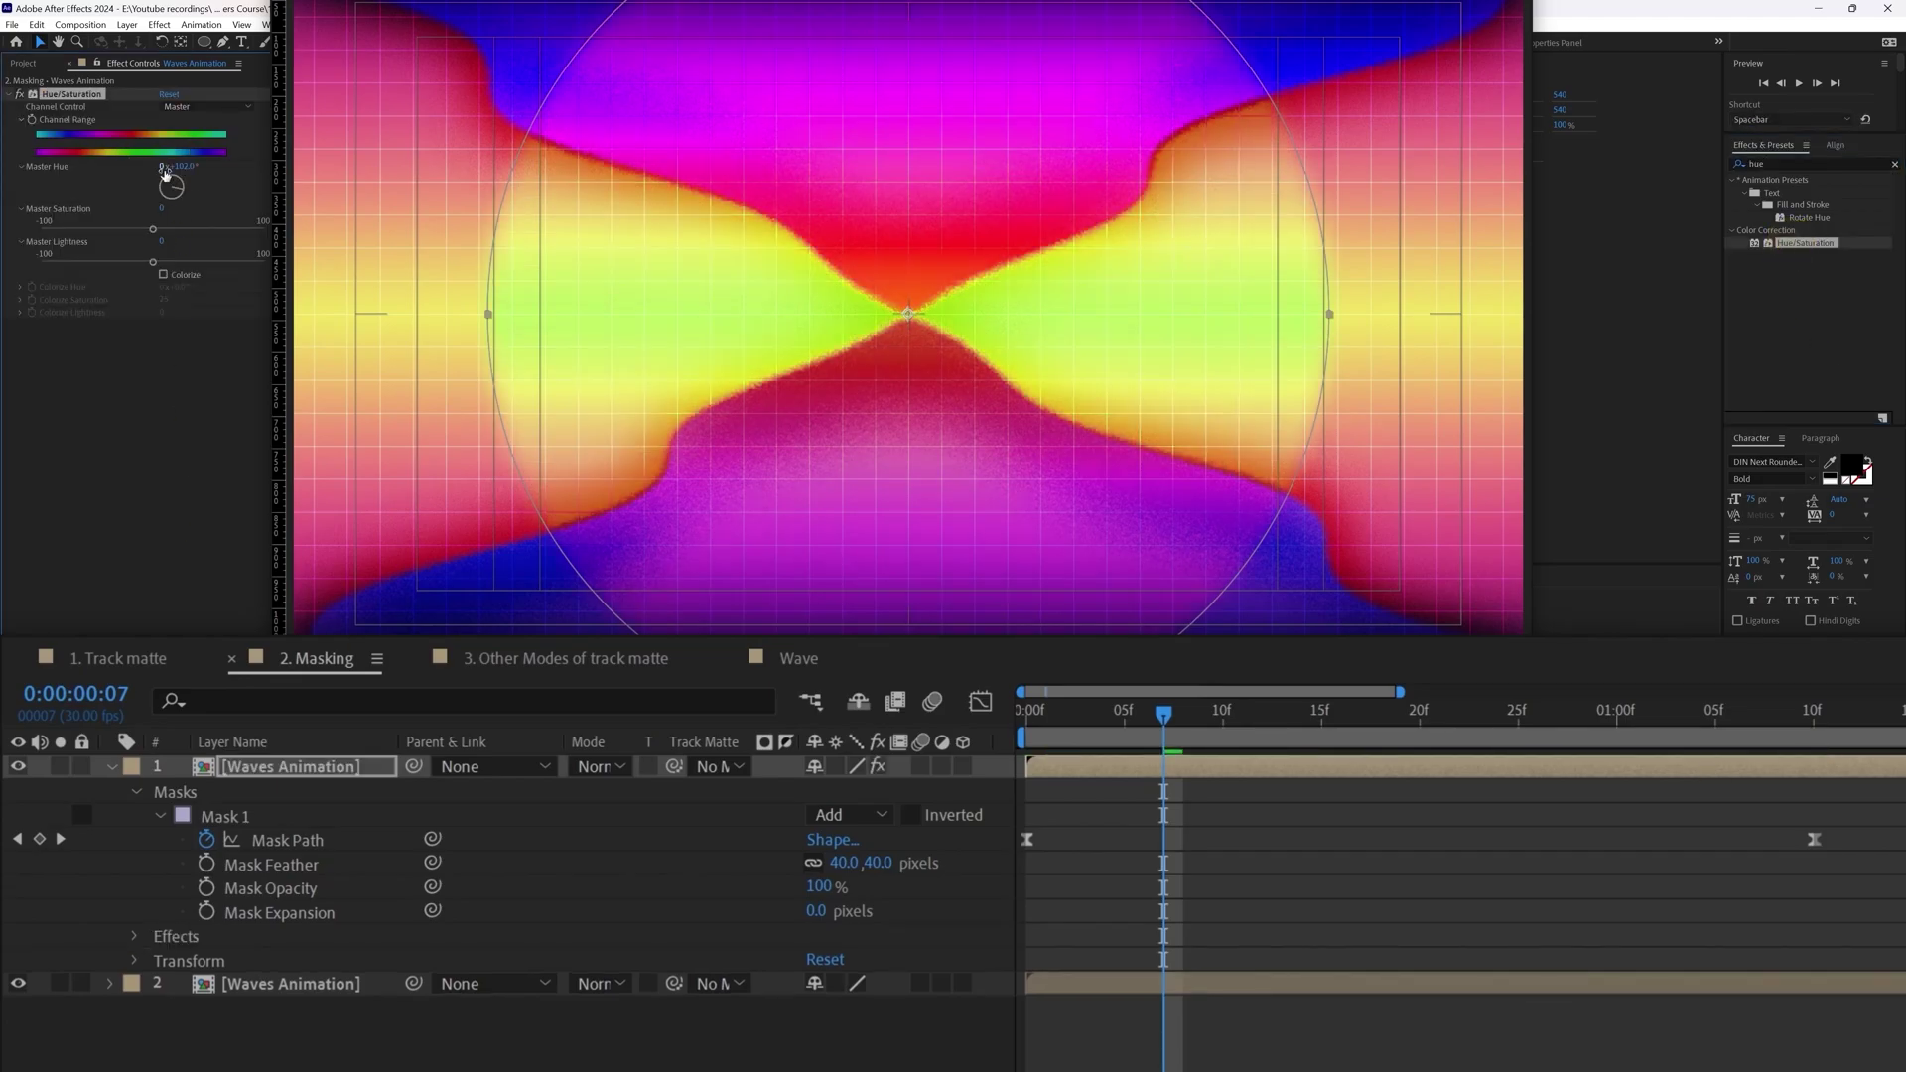
{"action": "left_click", "coordinate": [1463, 1062]}
{"action": "key", "text": "space"}
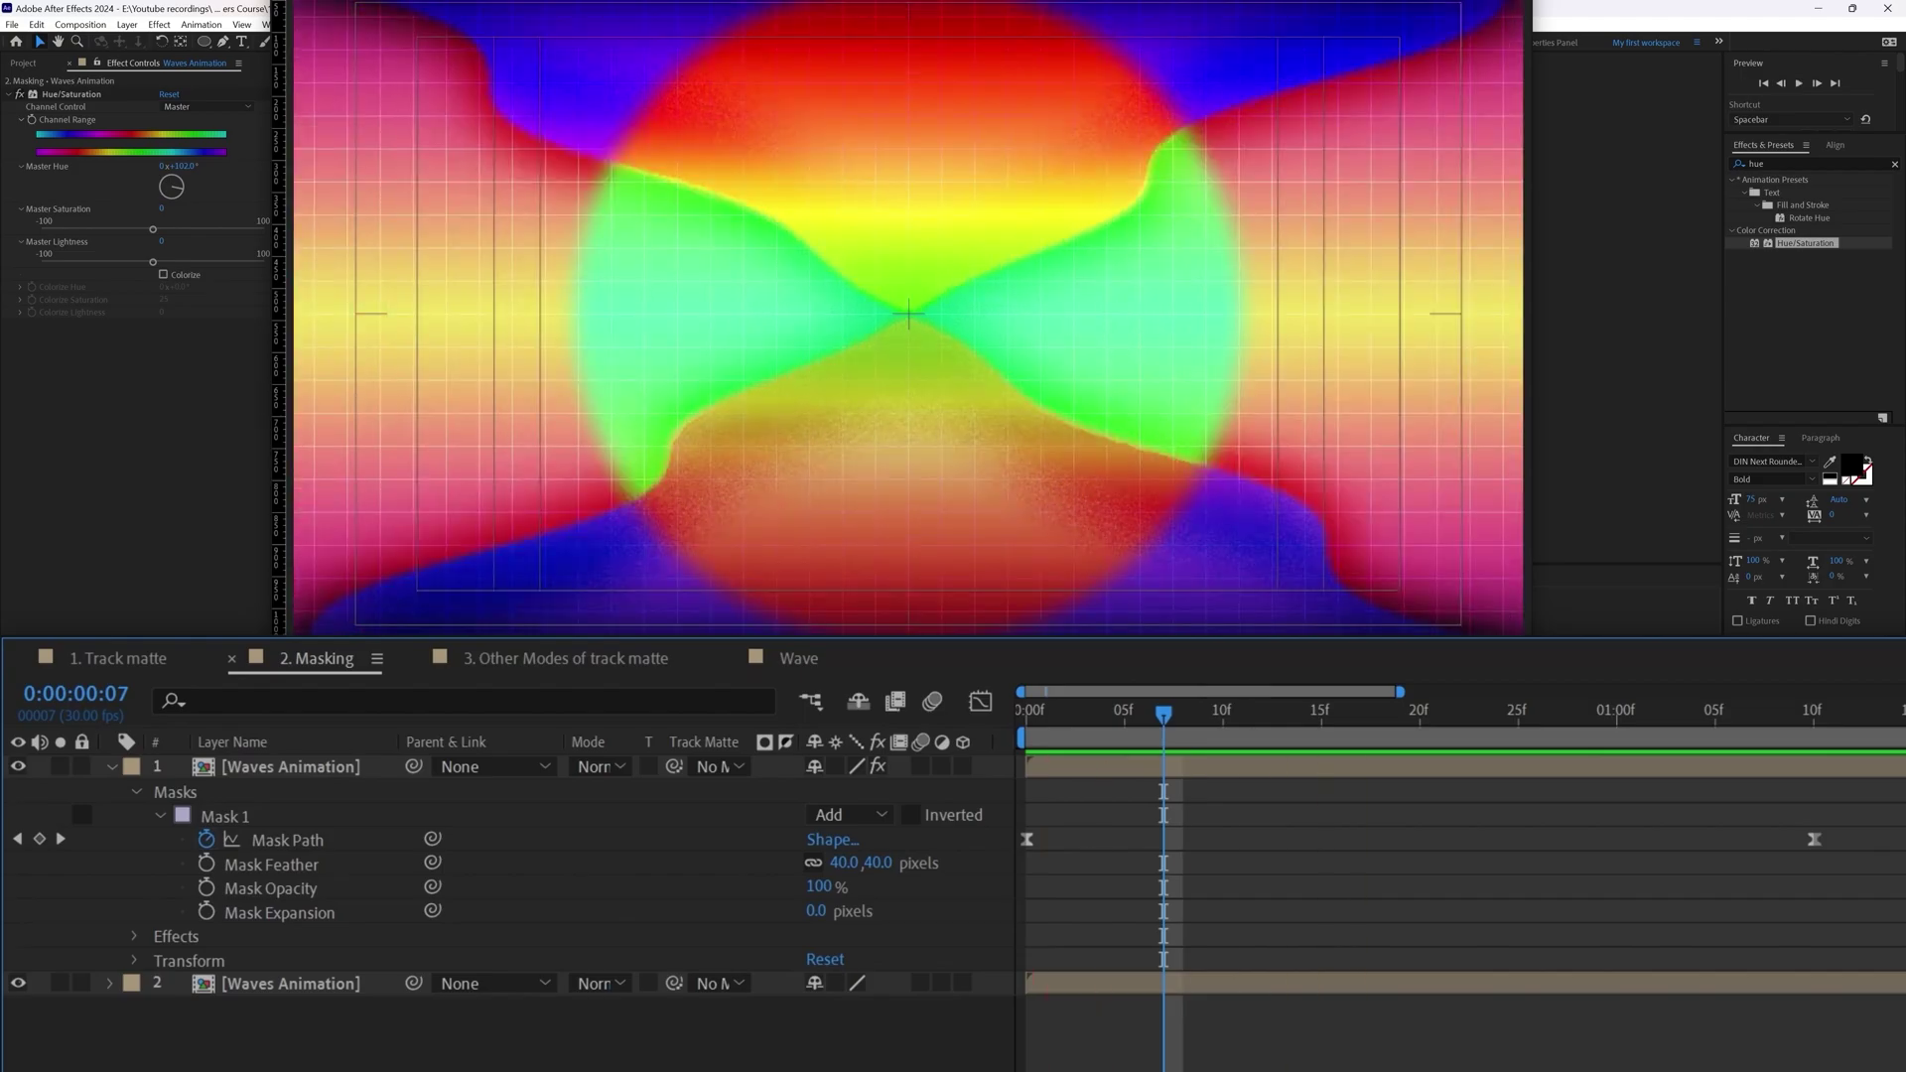
Draw a smaller second mask from the centre of the upper Waves Animation layer and reposition it using free transform.
{"action": "left_click", "coordinate": [288, 772]}
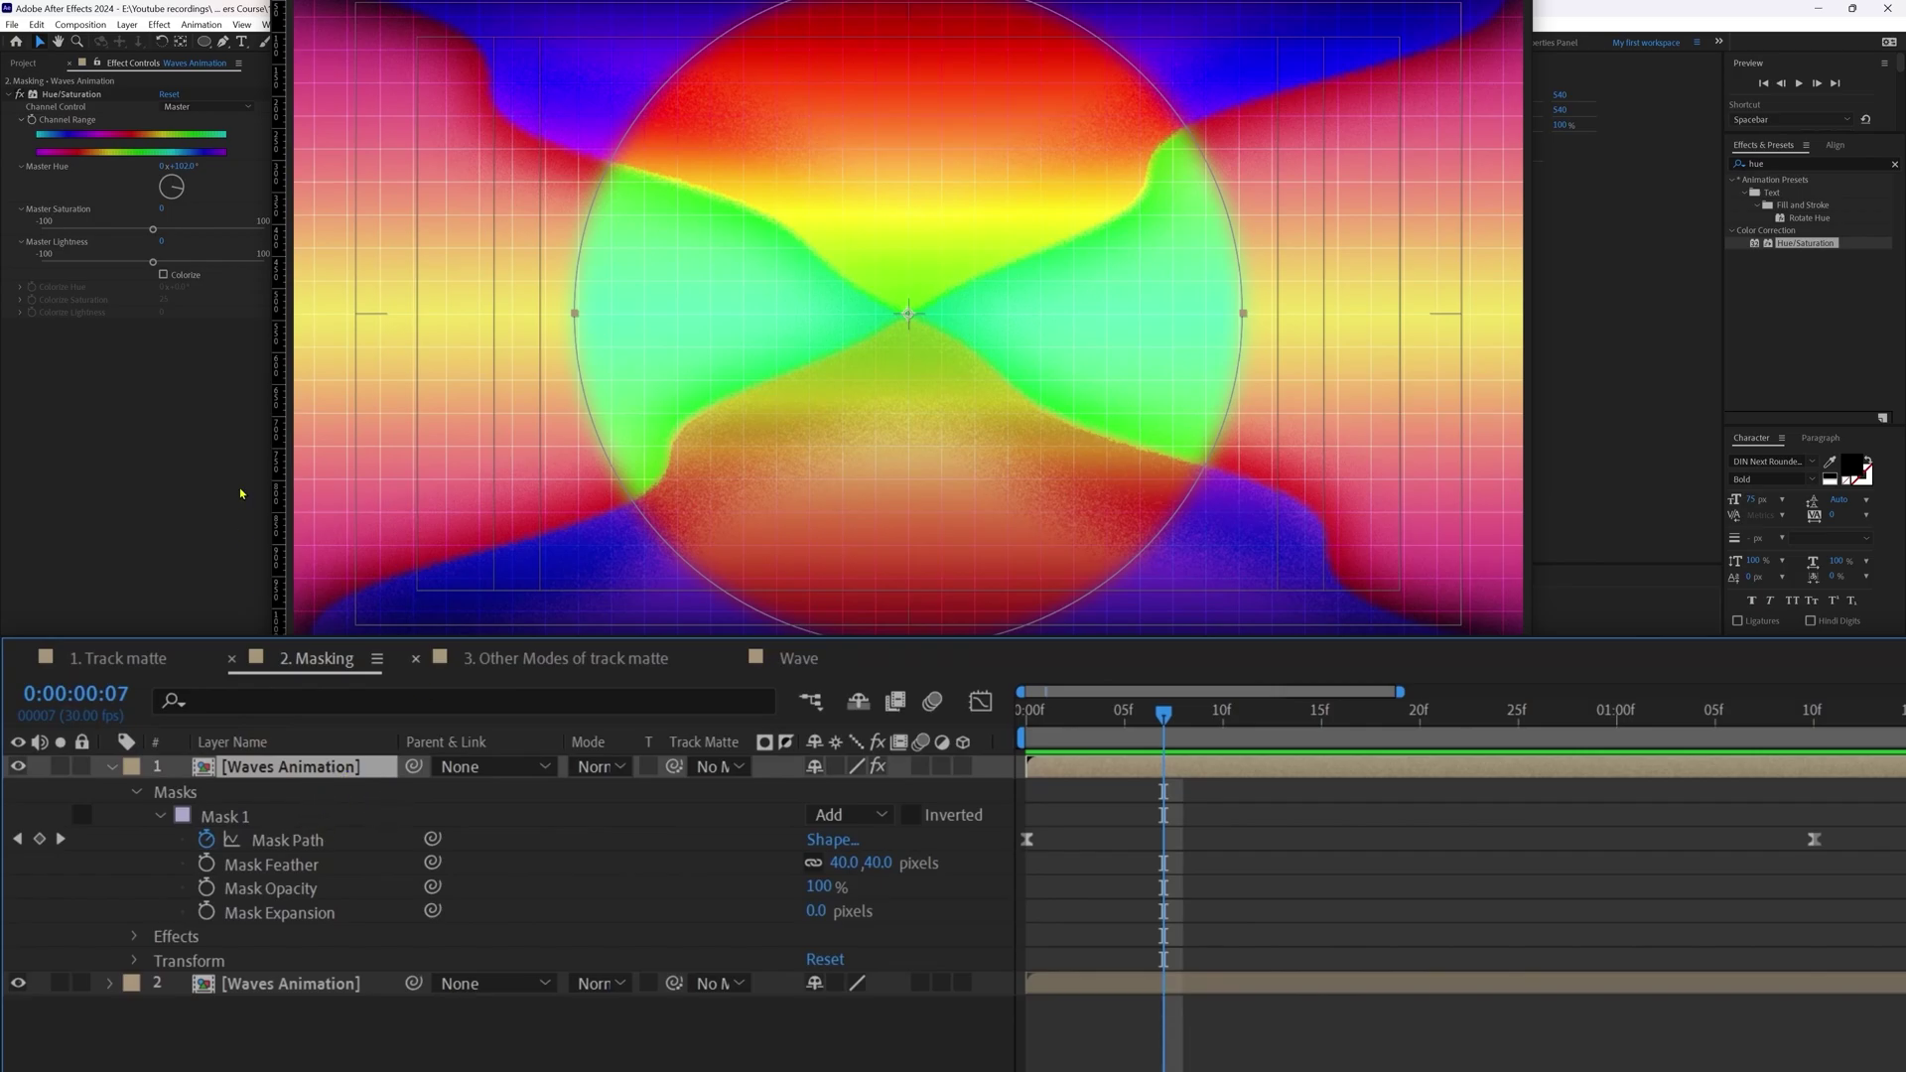
{"action": "left_click", "coordinate": [202, 43]}
{"action": "left_click", "coordinate": [265, 89]}
{"action": "left_click_drag", "start_coordinate": [909, 314], "coordinate": [1102, 480]}
{"action": "key", "text": "v"}
{"action": "double_click", "coordinate": [1128, 440]}
{"action": "left_click_drag", "start_coordinate": [909, 441], "coordinate": [908, 0]}
{"action": "left_click_drag", "start_coordinate": [908, 67], "coordinate": [909, 321]}
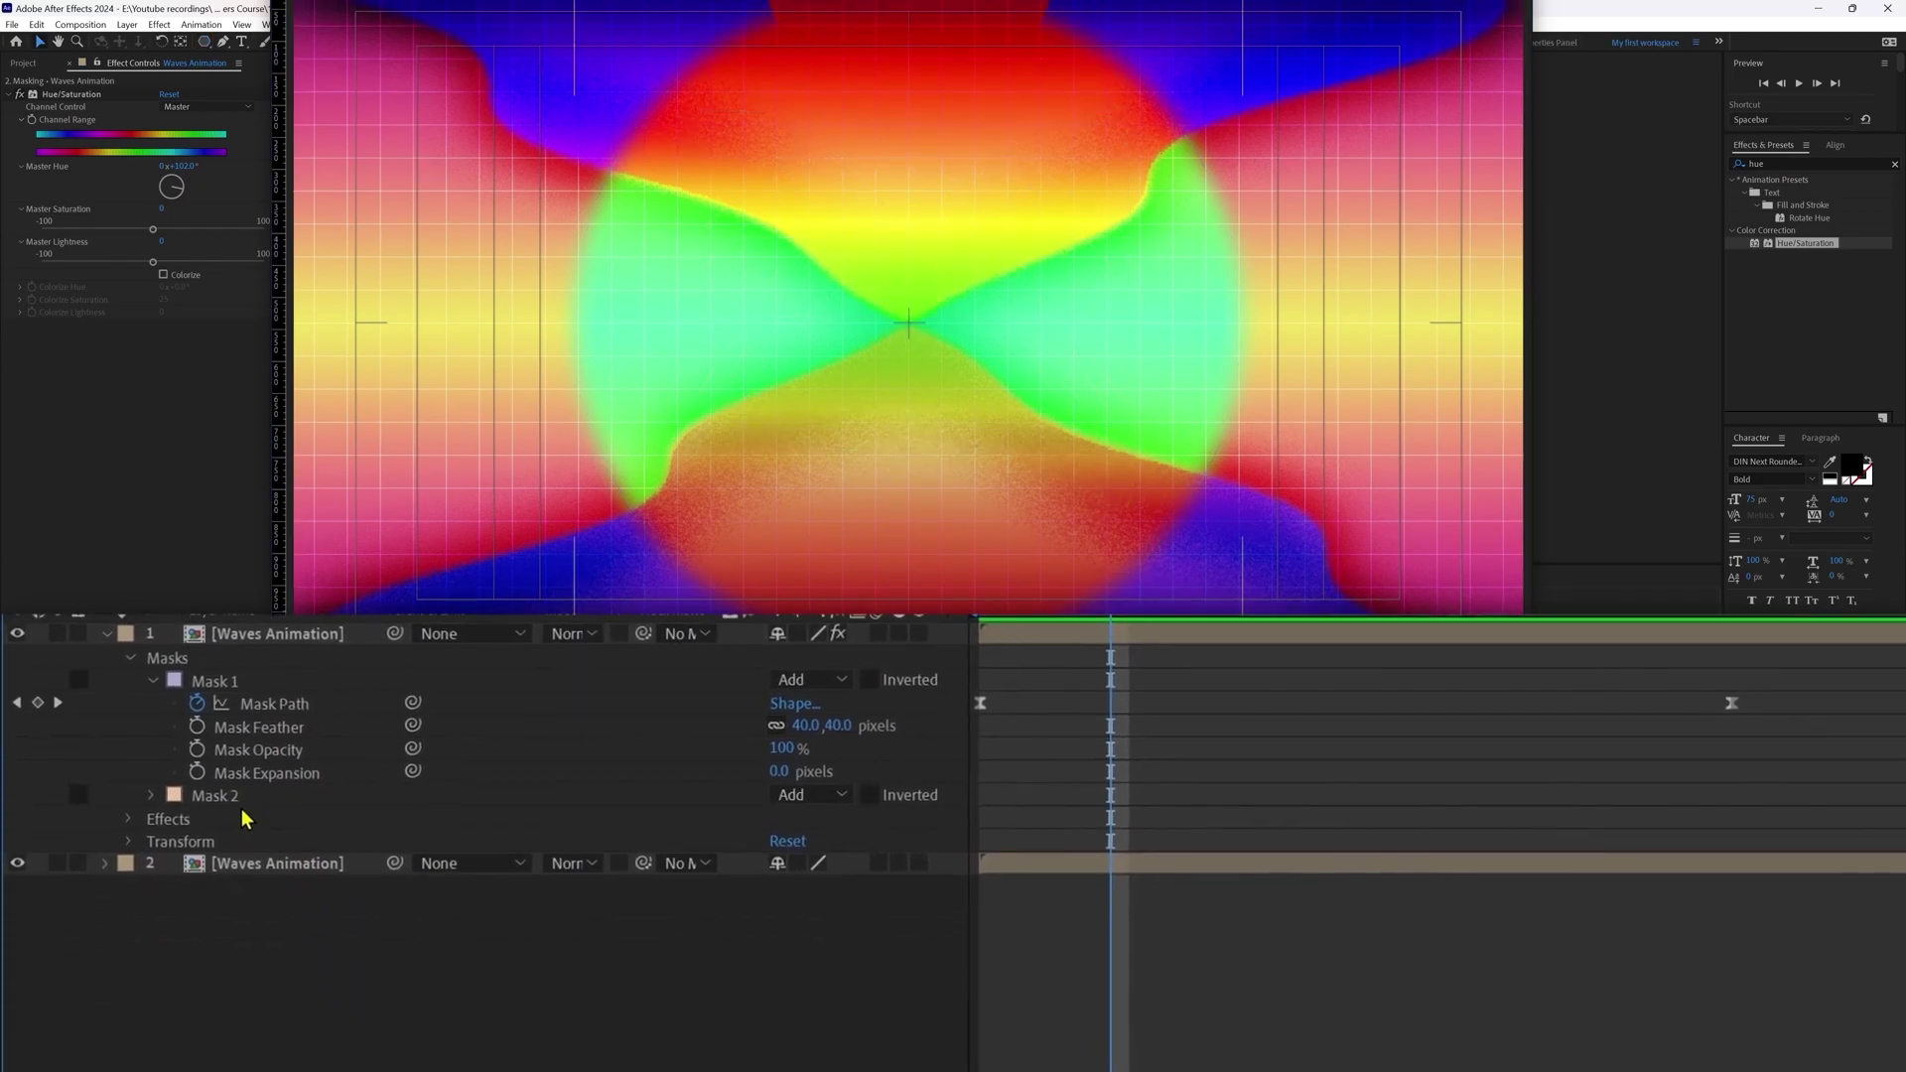
Expand Mask 2 on the upper Waves Animation layer and set its mask mode to Subtract.
{"action": "left_click", "coordinate": [250, 939]}
{"action": "left_click", "coordinate": [153, 790]}
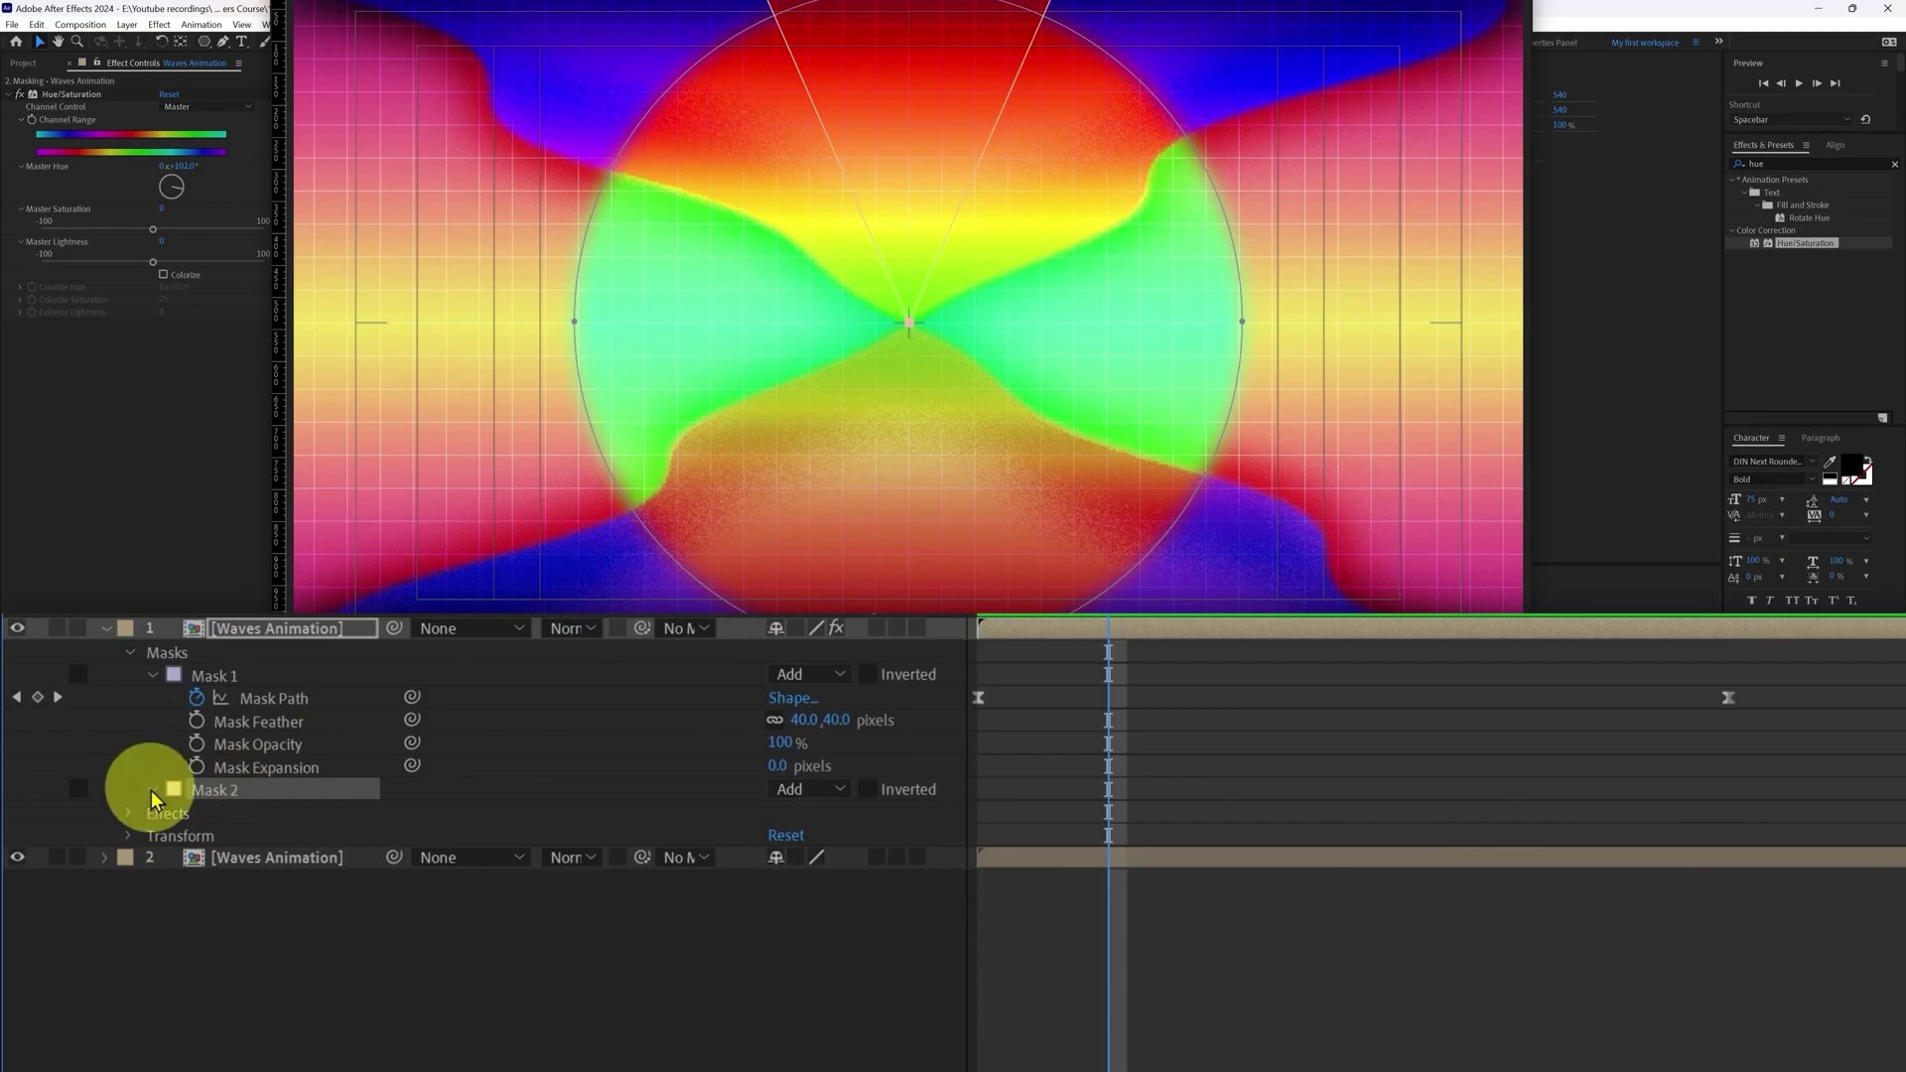
{"action": "left_click", "coordinate": [800, 792]}
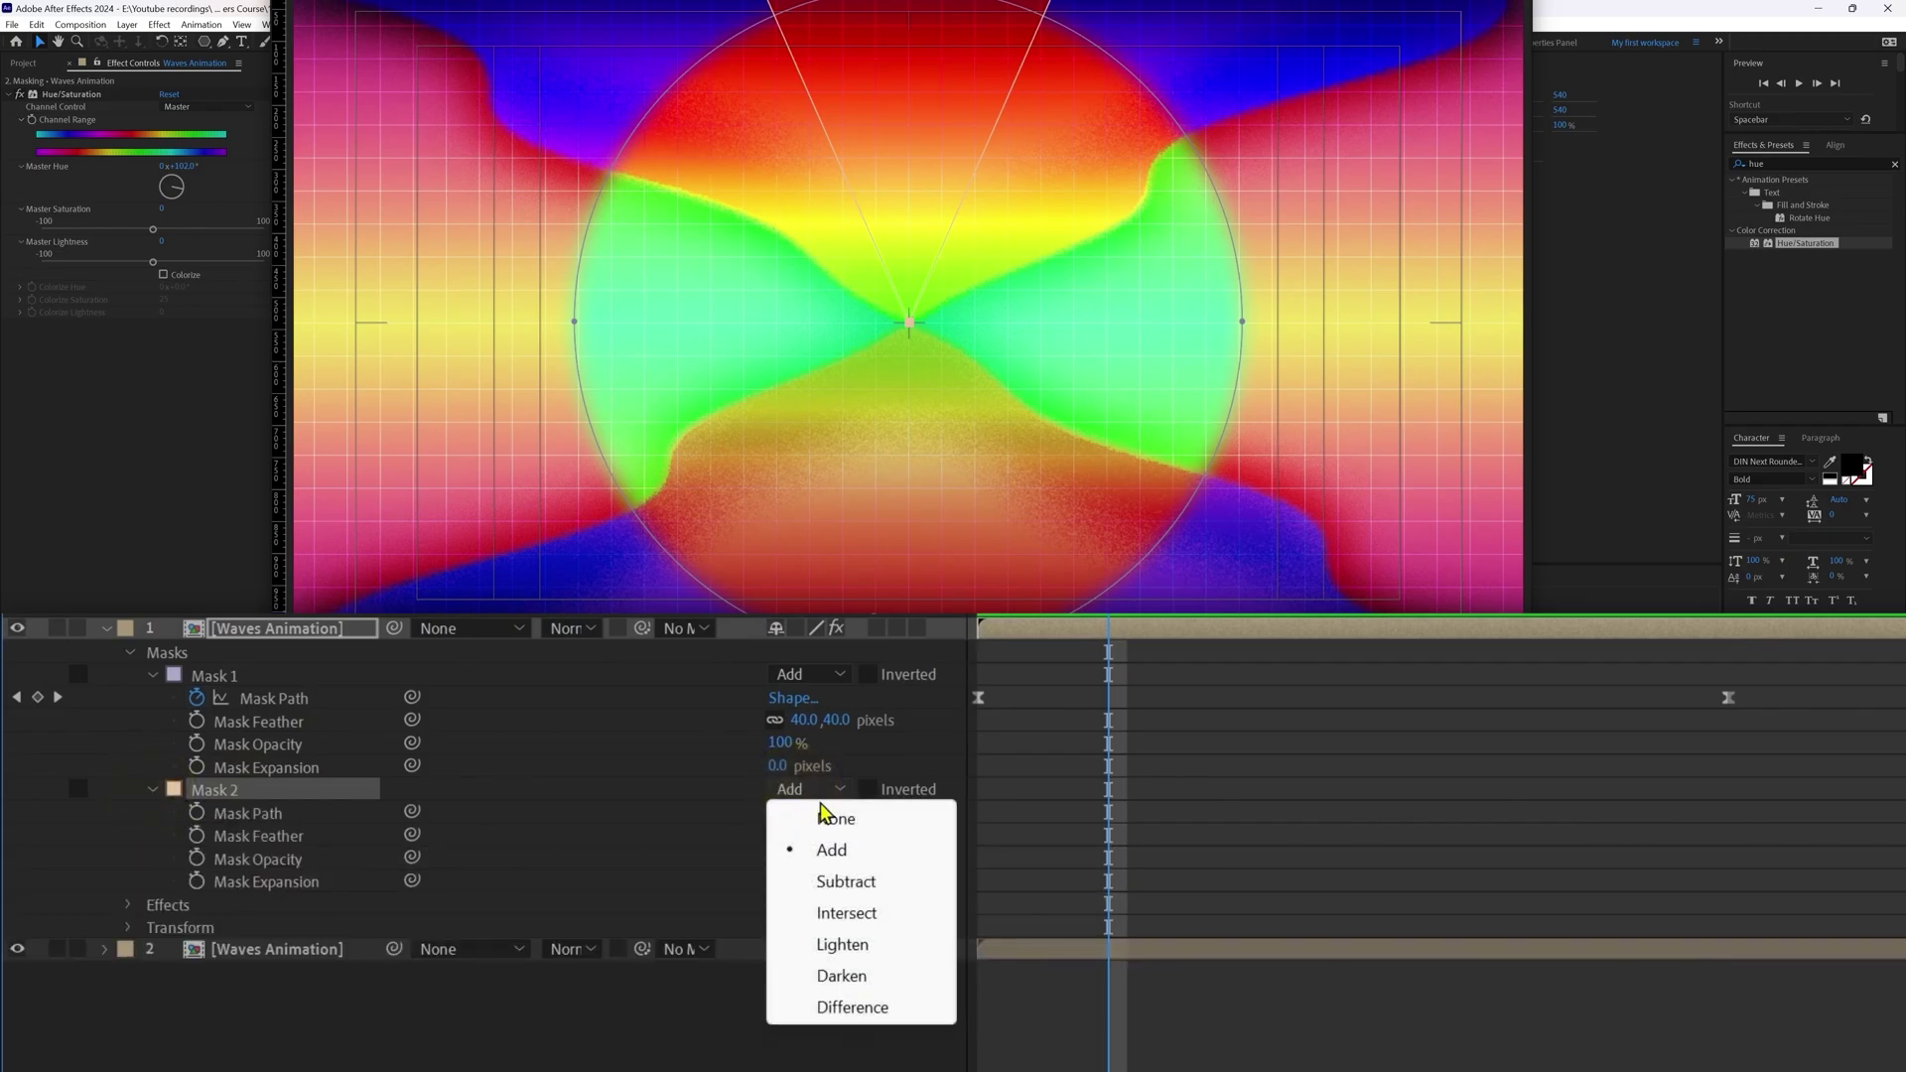
{"action": "left_click", "coordinate": [911, 851]}
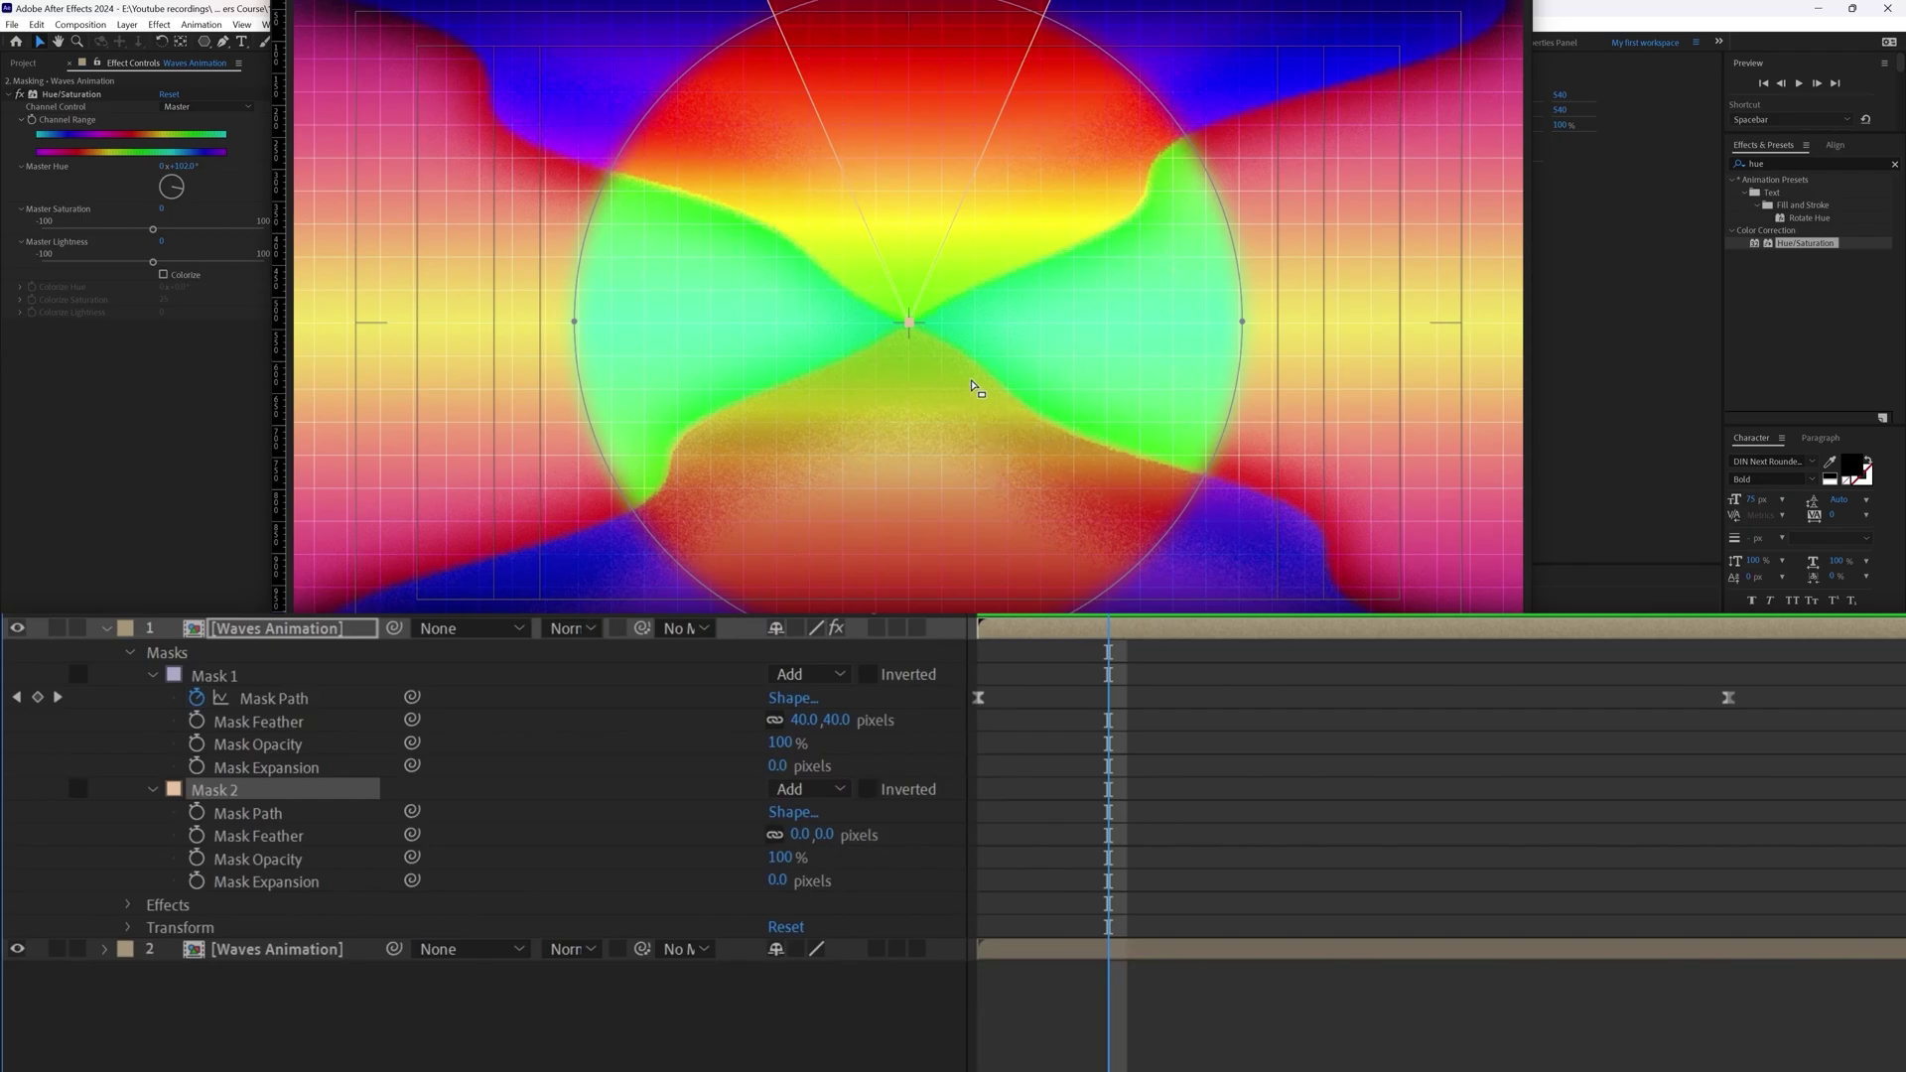
{"action": "left_click", "coordinate": [792, 789]}
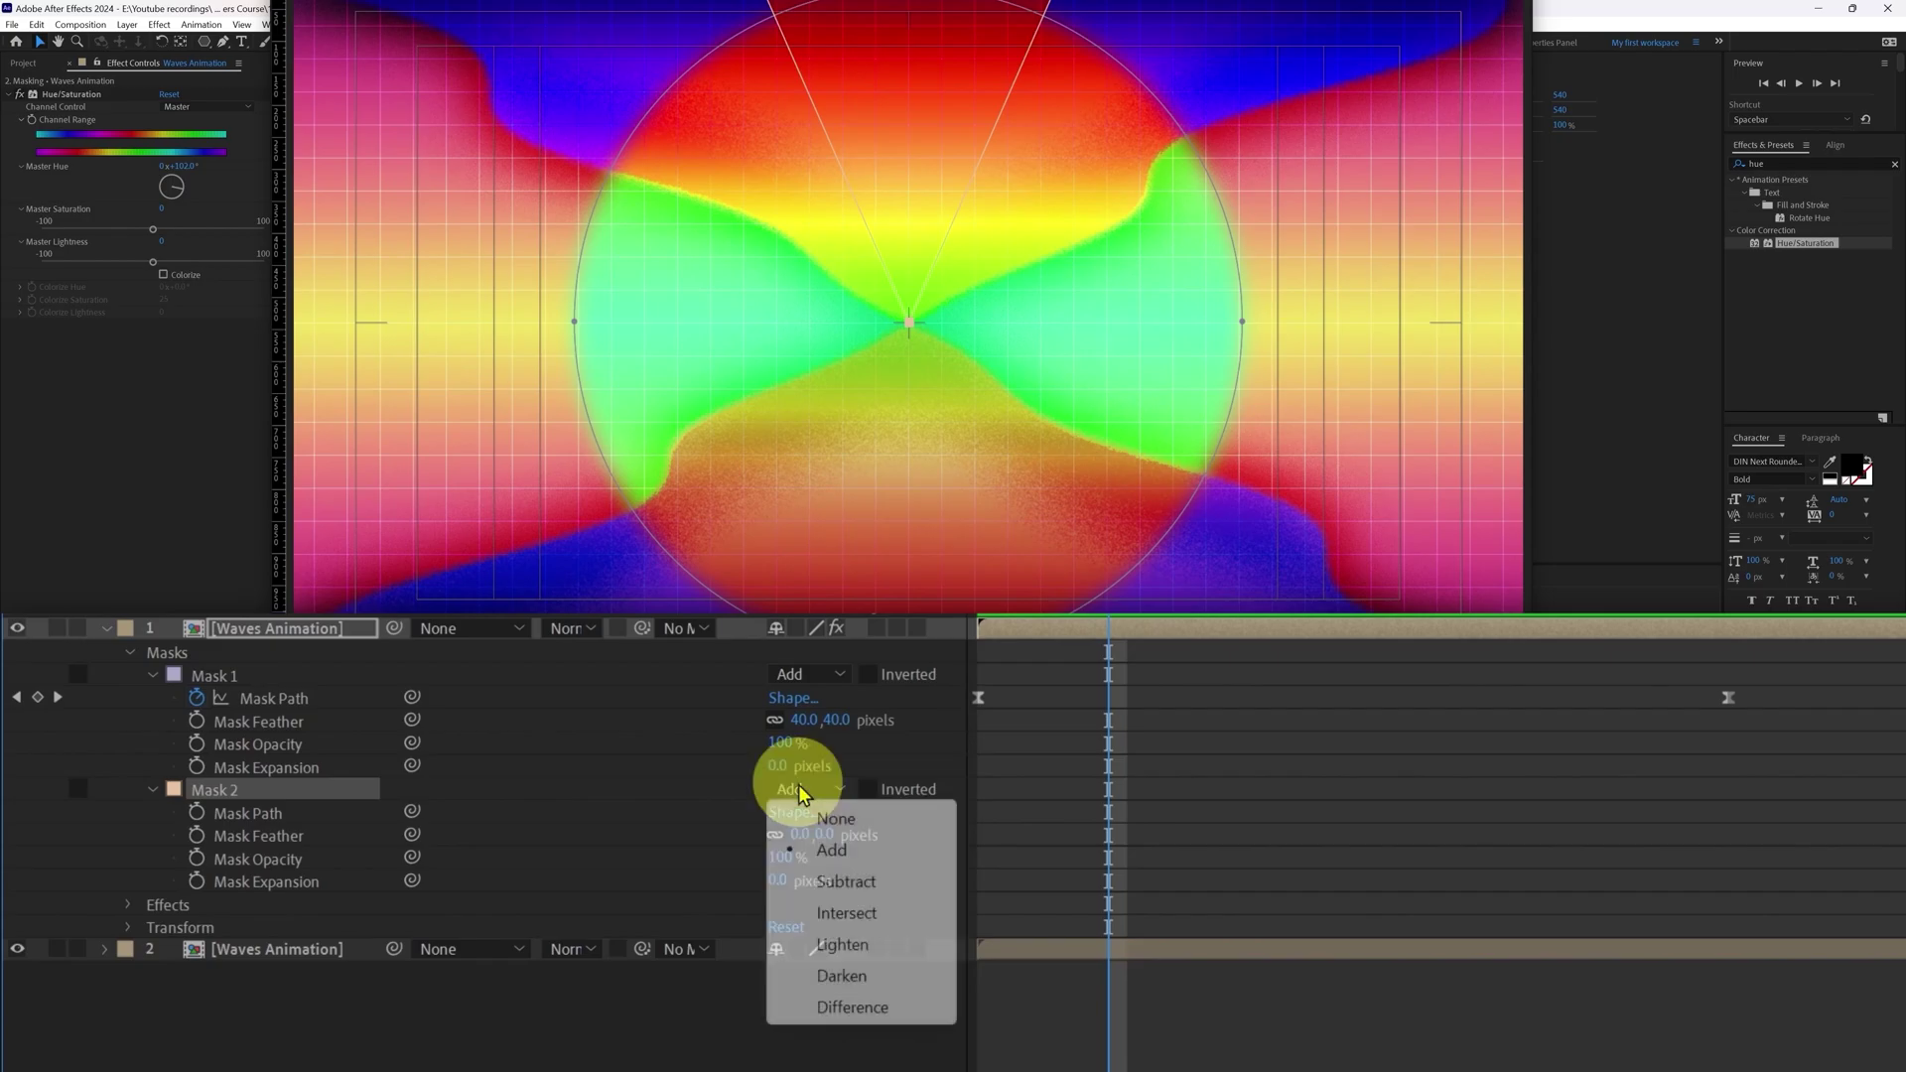
{"action": "left_click", "coordinate": [845, 882]}
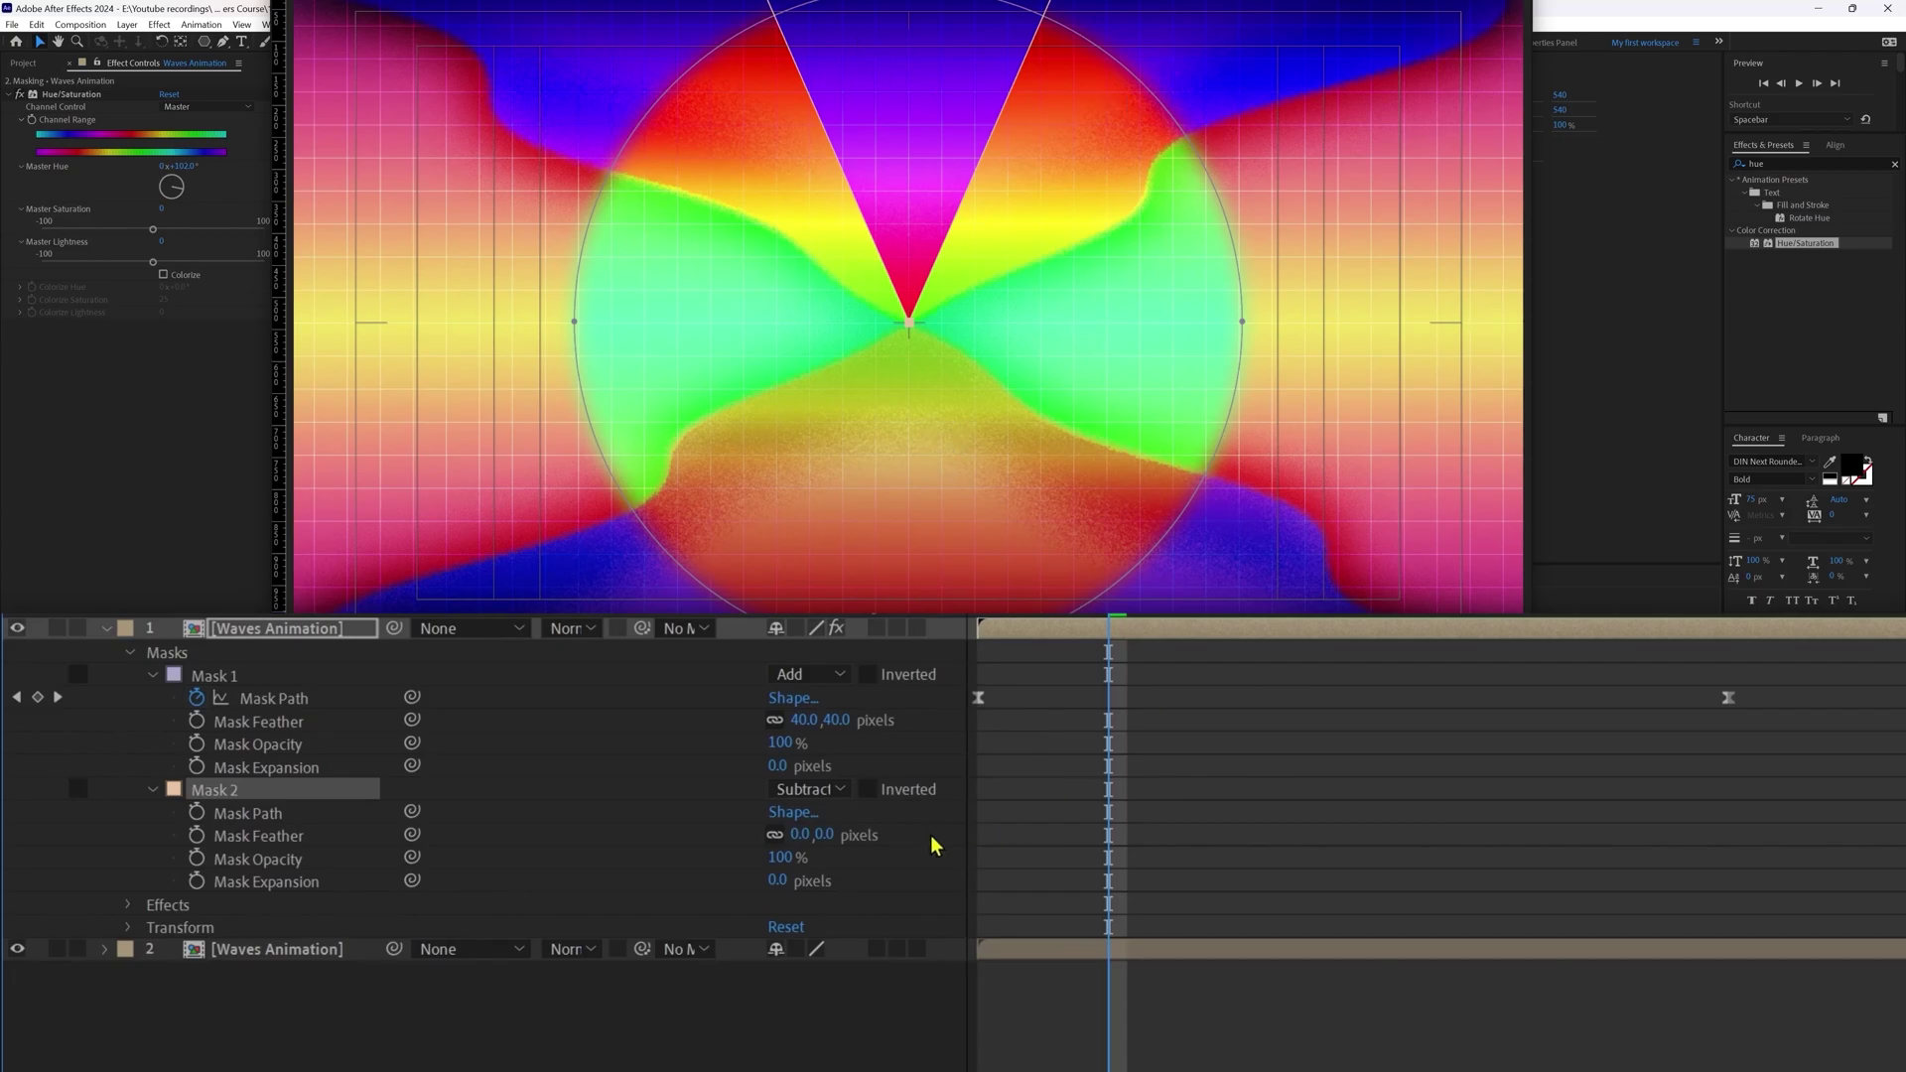
Try the Intersect and Difference modes on Mask 2 and set it back to Subtract.
{"action": "left_click", "coordinate": [806, 789]}
{"action": "left_click", "coordinate": [869, 919]}
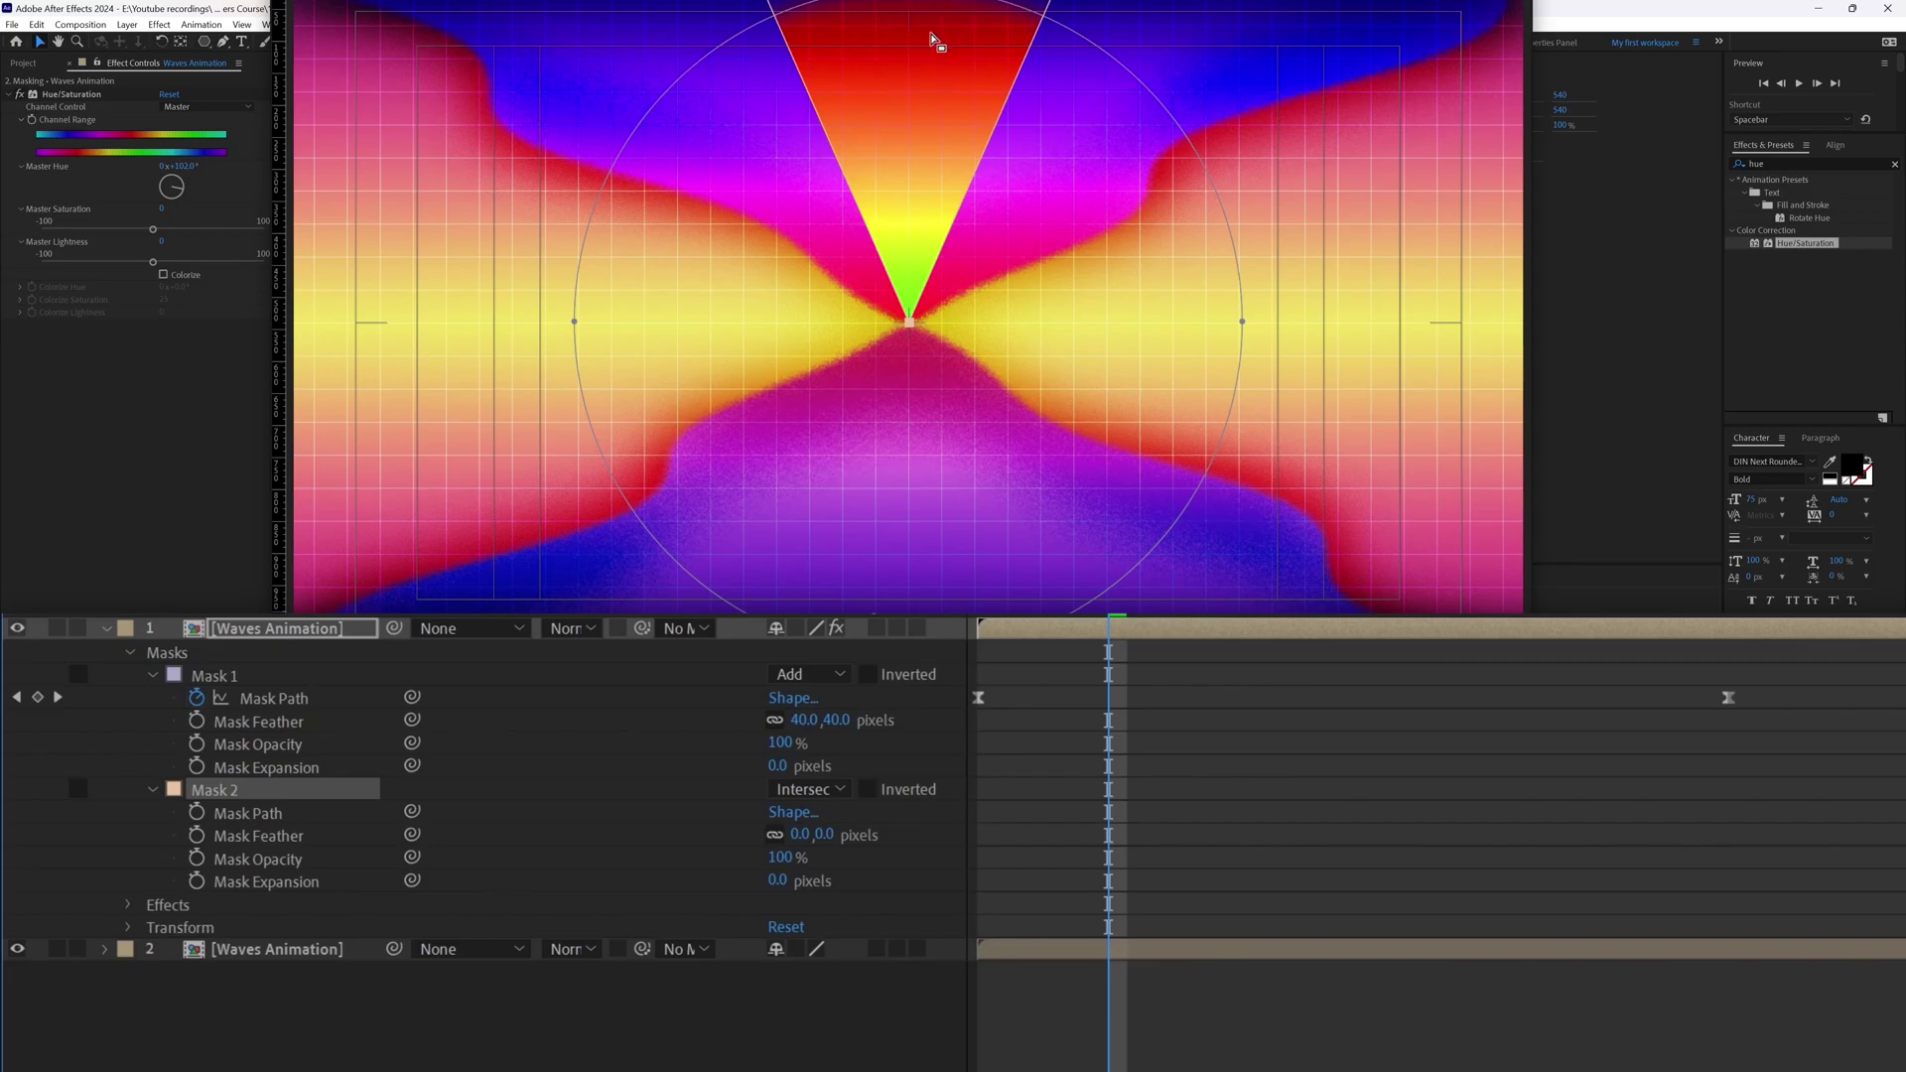
{"action": "left_click", "coordinate": [809, 789]}
{"action": "left_click", "coordinate": [863, 1011]}
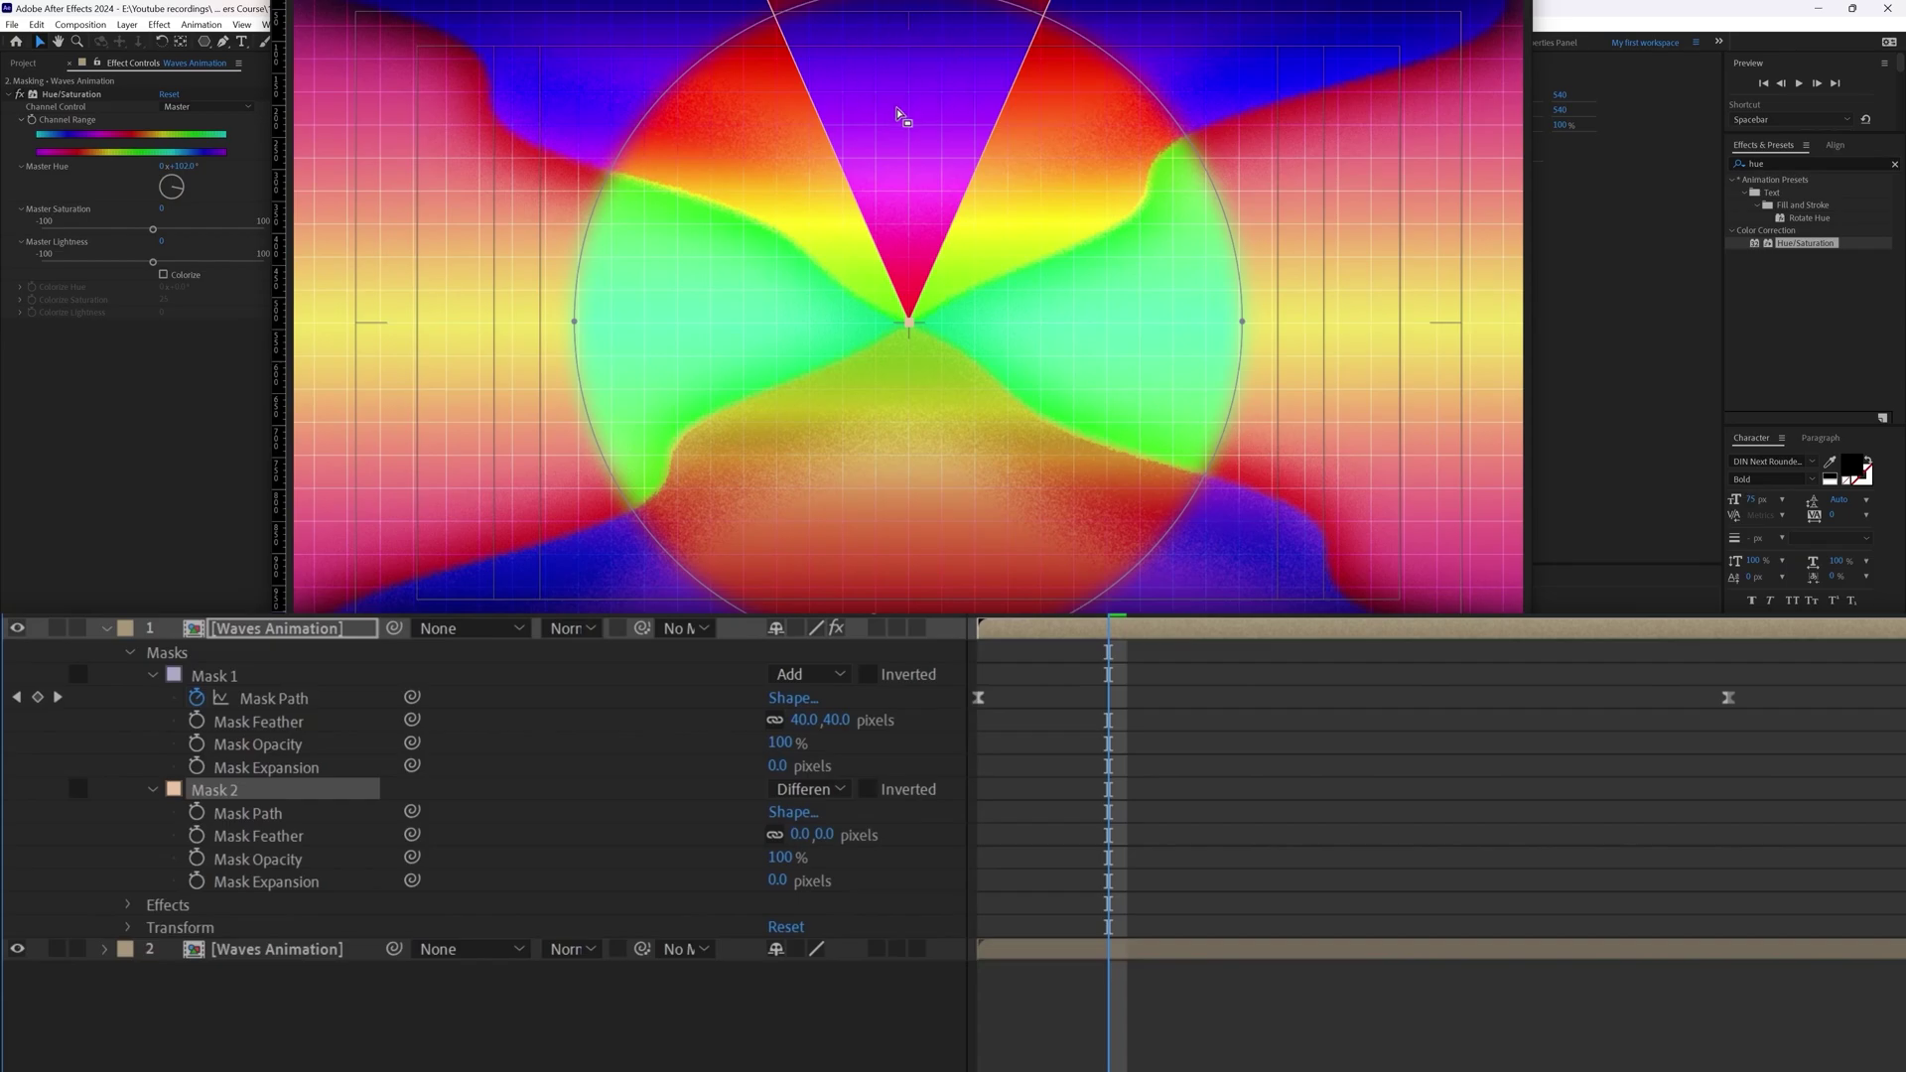
{"action": "mouse_move", "coordinate": [1077, 40]}
{"action": "left_mouse_down"}
{"action": "mouse_move", "coordinate": [1081, 133]}
{"action": "mouse_move", "coordinate": [1123, 68]}
{"action": "mouse_move", "coordinate": [1088, 74]}
{"action": "left_mouse_up"}
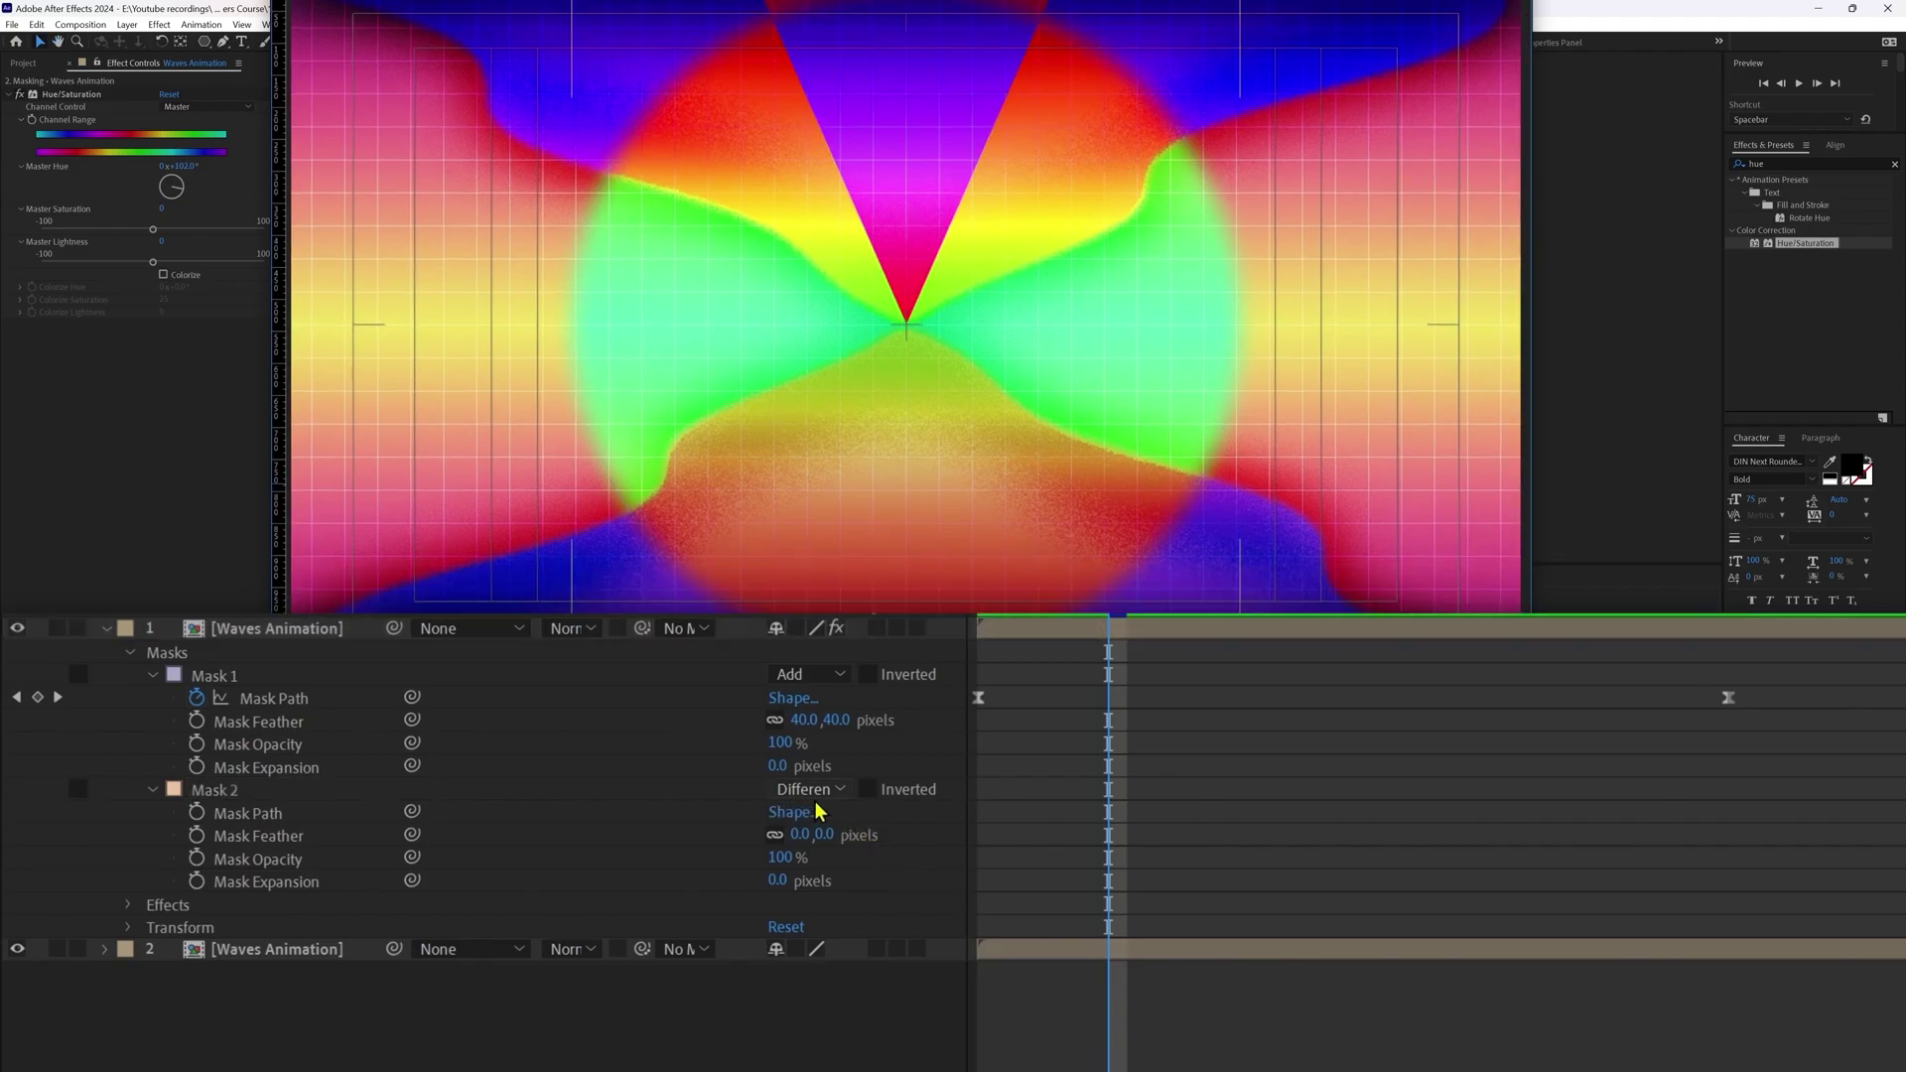
{"action": "left_click", "coordinate": [806, 789]}
{"action": "left_click", "coordinate": [847, 899]}
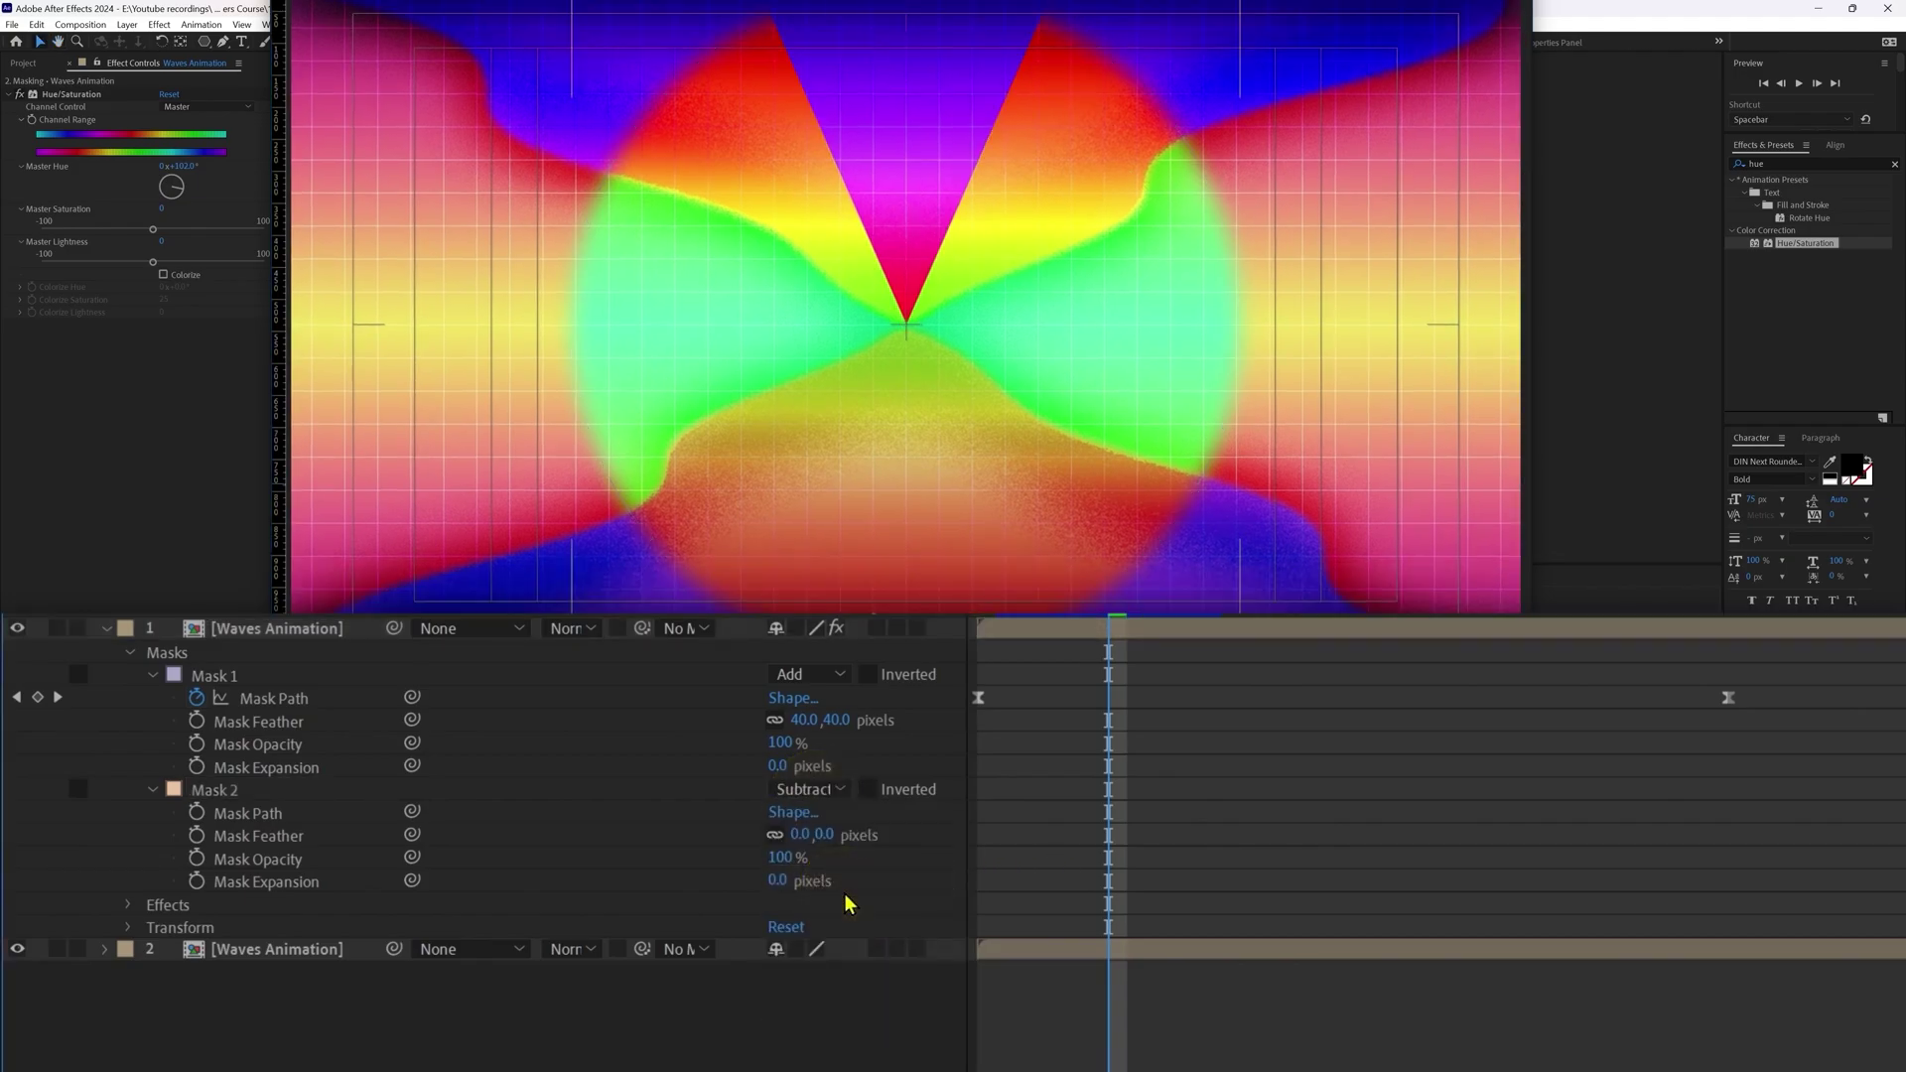
Try placing Mask 2 above Mask 1 in the mask order, undo the reordering and deselect the mask.
{"action": "left_click", "coordinate": [260, 794]}
{"action": "left_click_drag", "start_coordinate": [257, 799], "coordinate": [298, 678]}
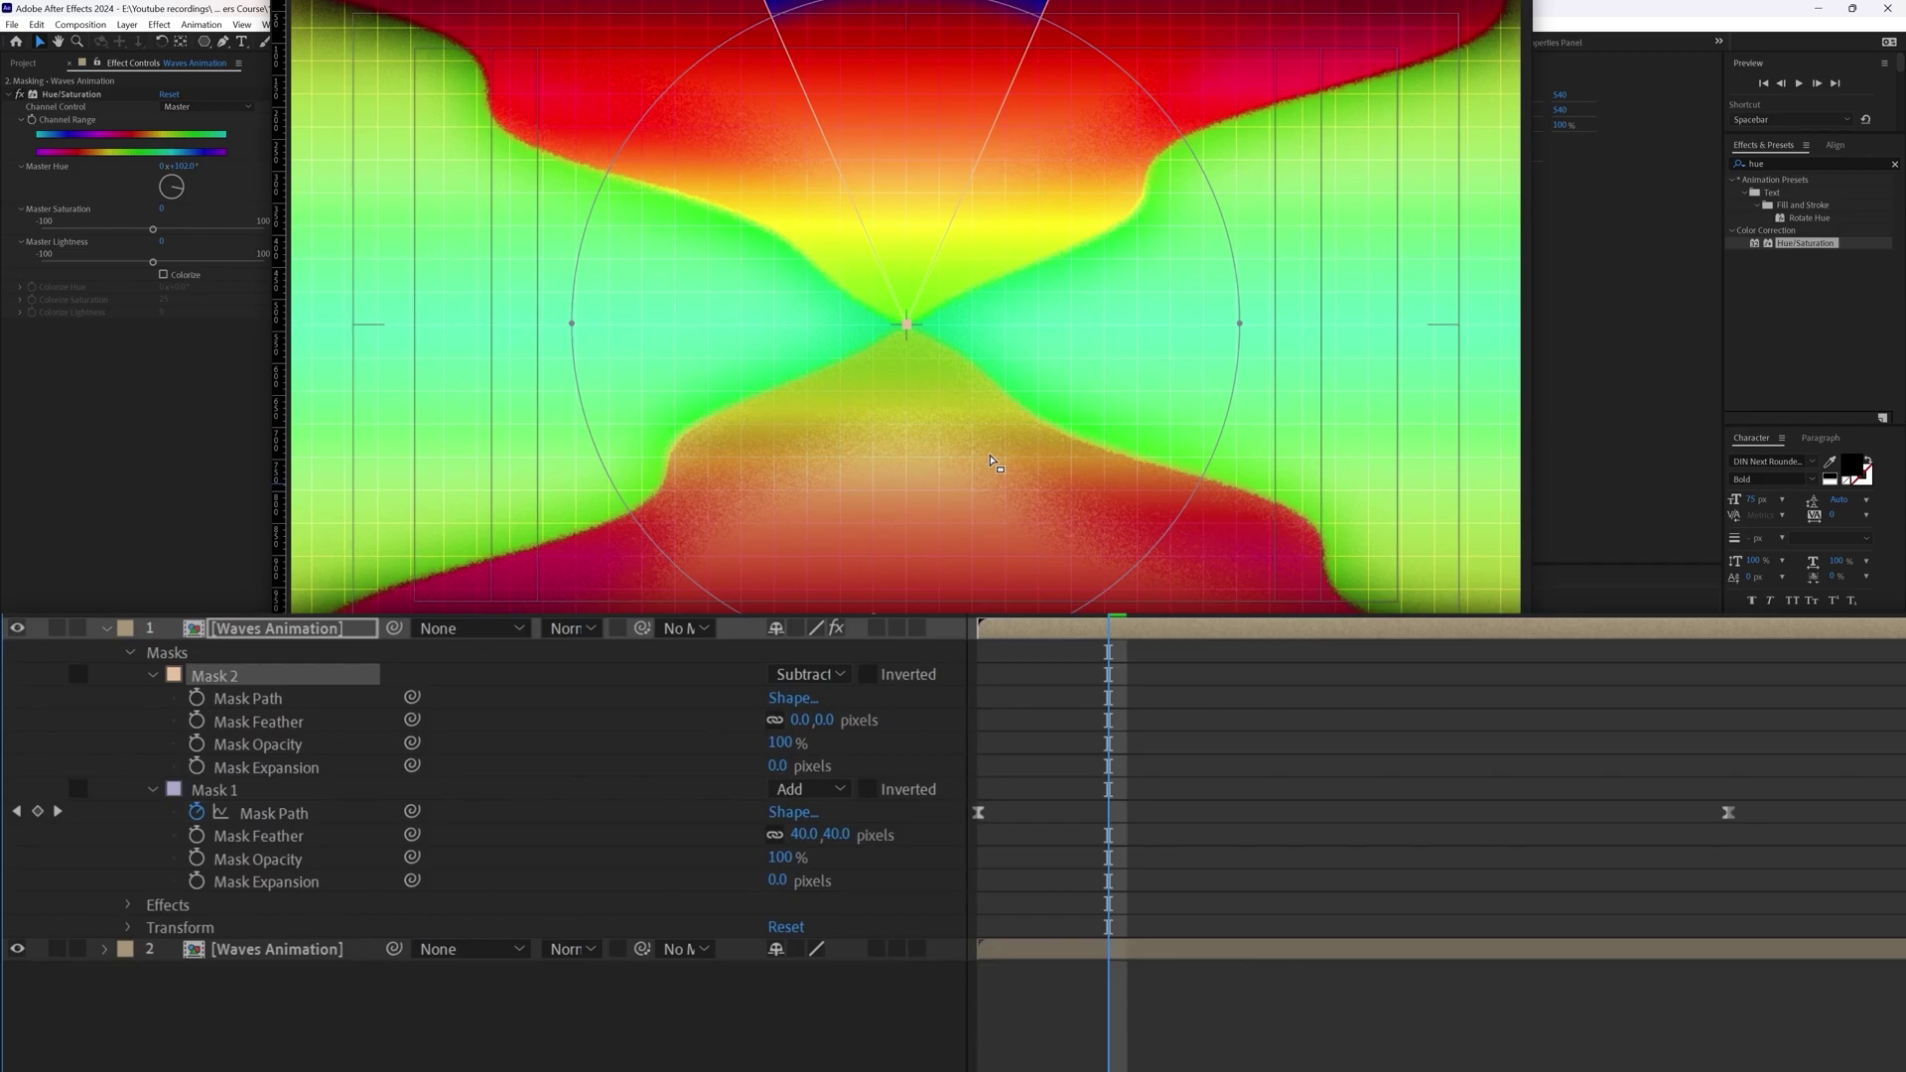
{"action": "key", "text": "ctrl+z"}
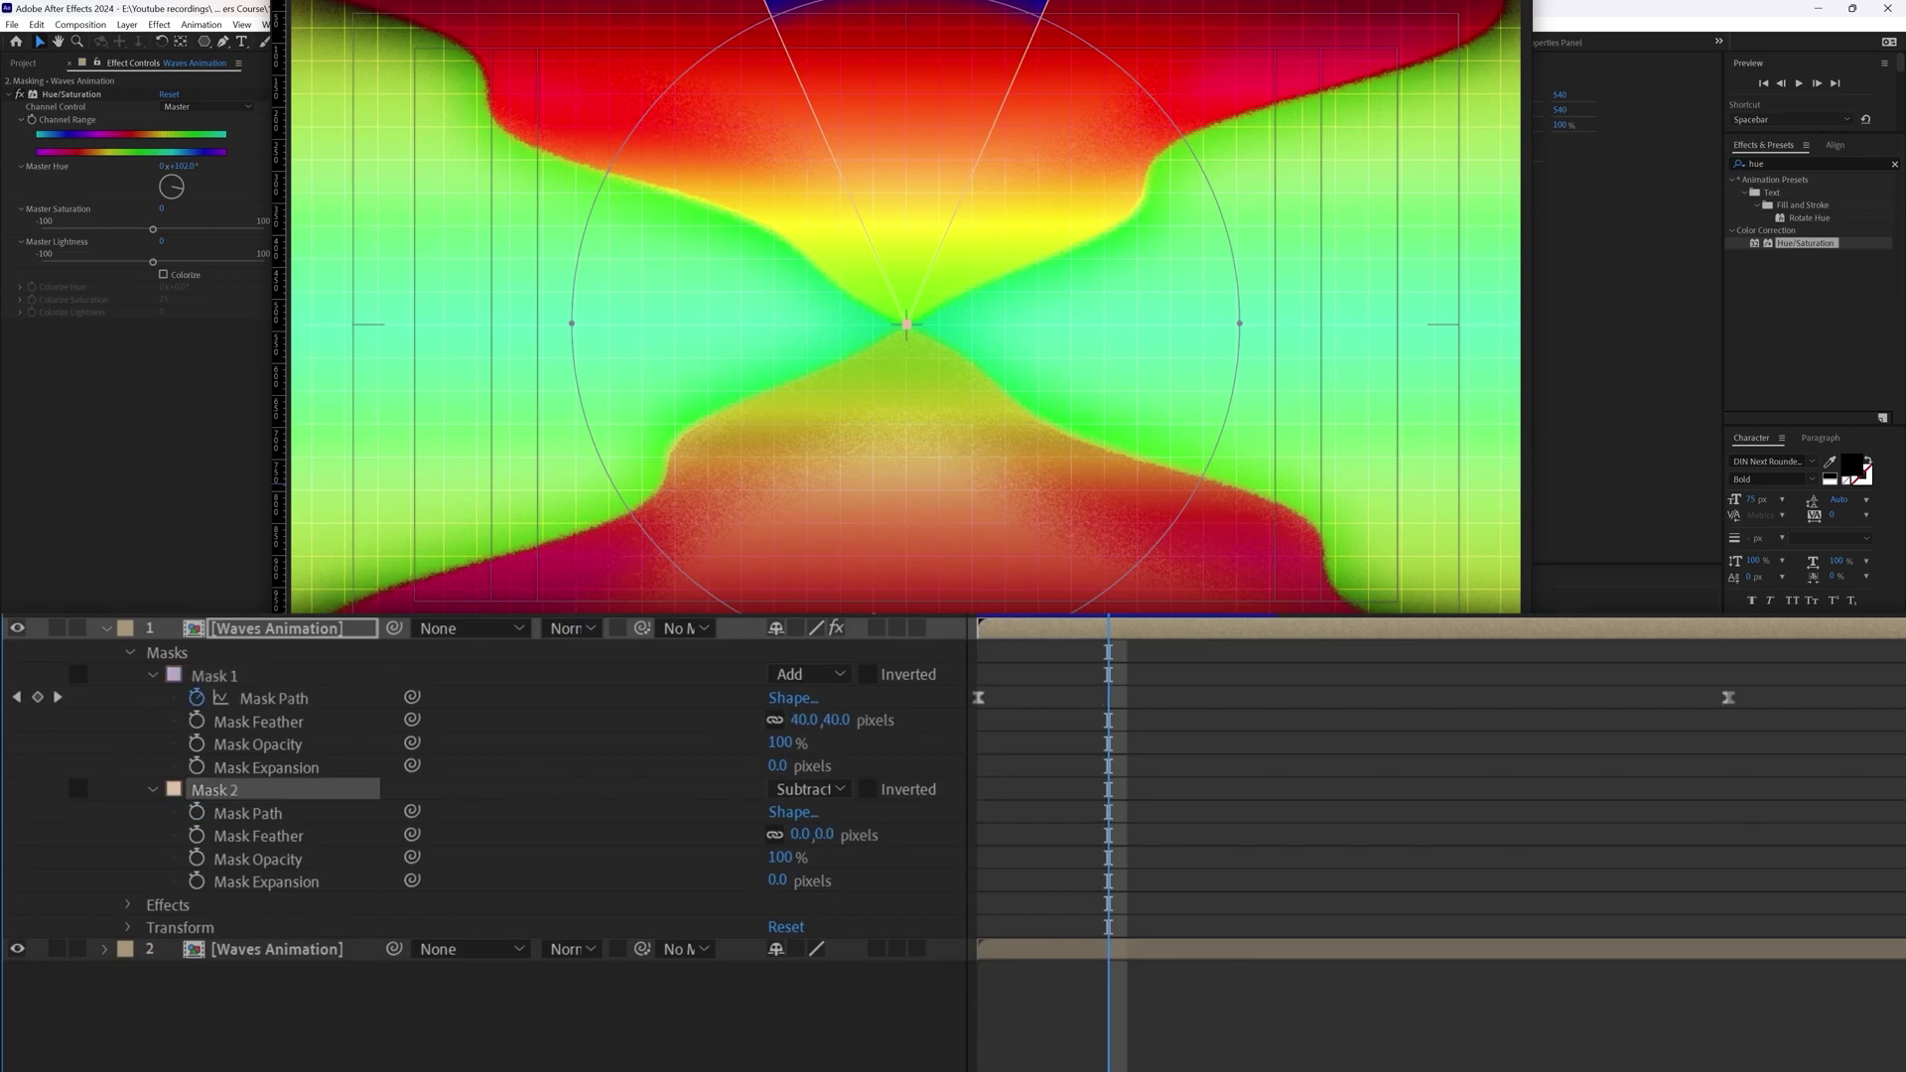
{"action": "left_click", "coordinate": [1390, 890]}
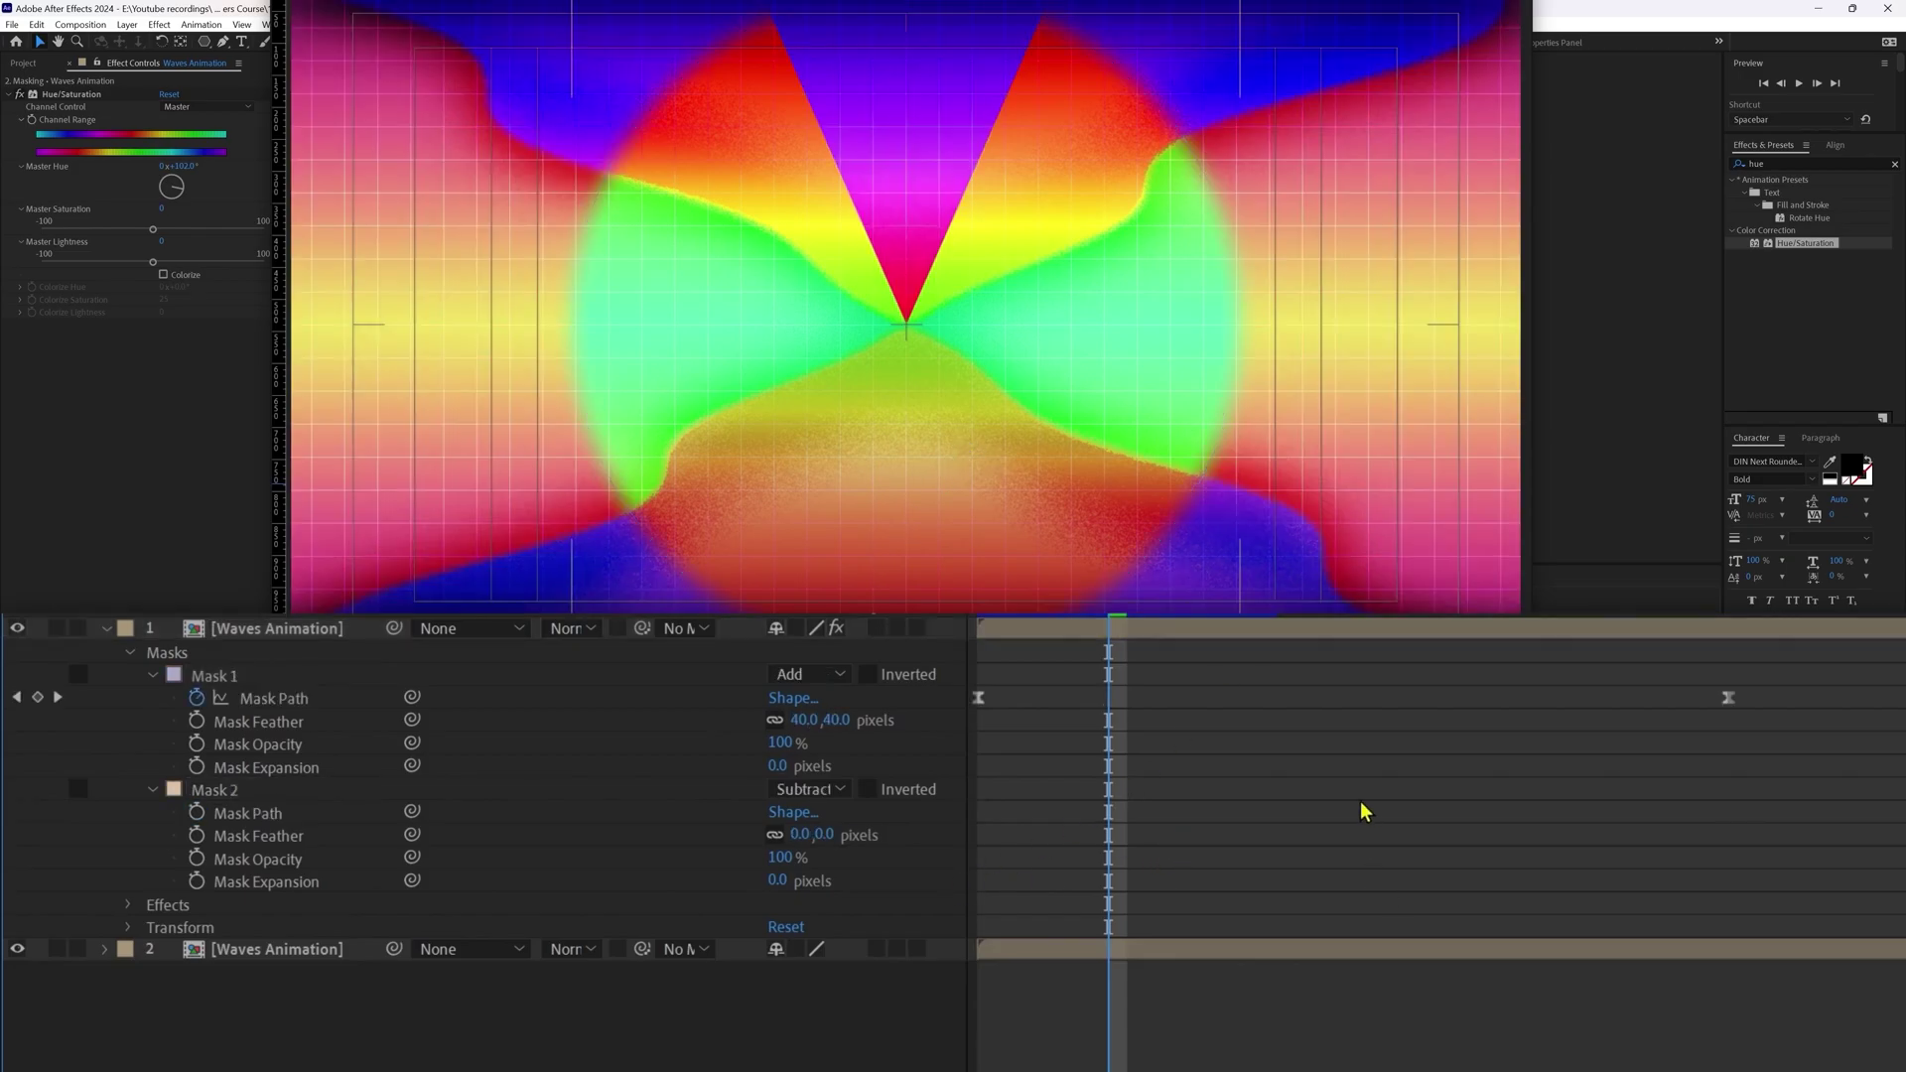
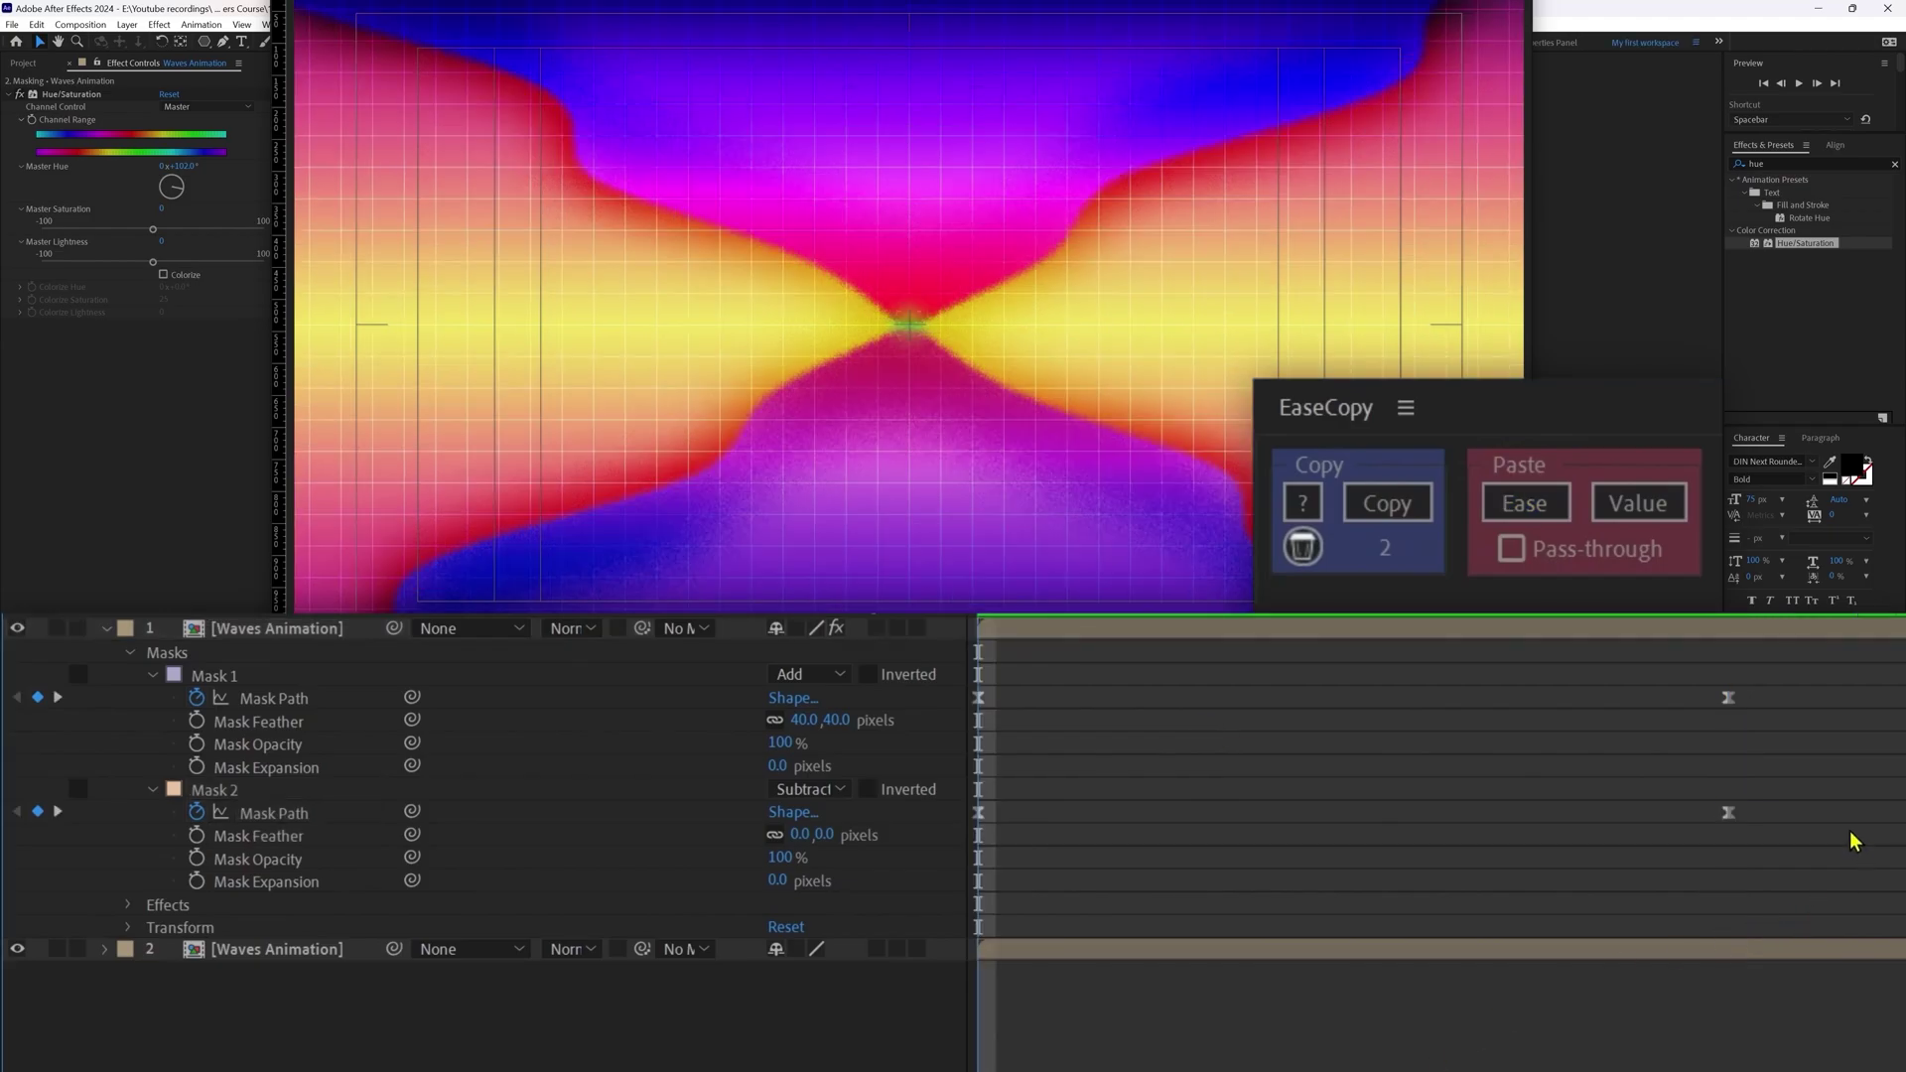
Delay Mask 2's path keyframes and add Mask Path keyframes so both masks start and end their animation at the same times.
{"action": "left_click_drag", "start_coordinate": [1766, 808], "coordinate": [1202, 829]}
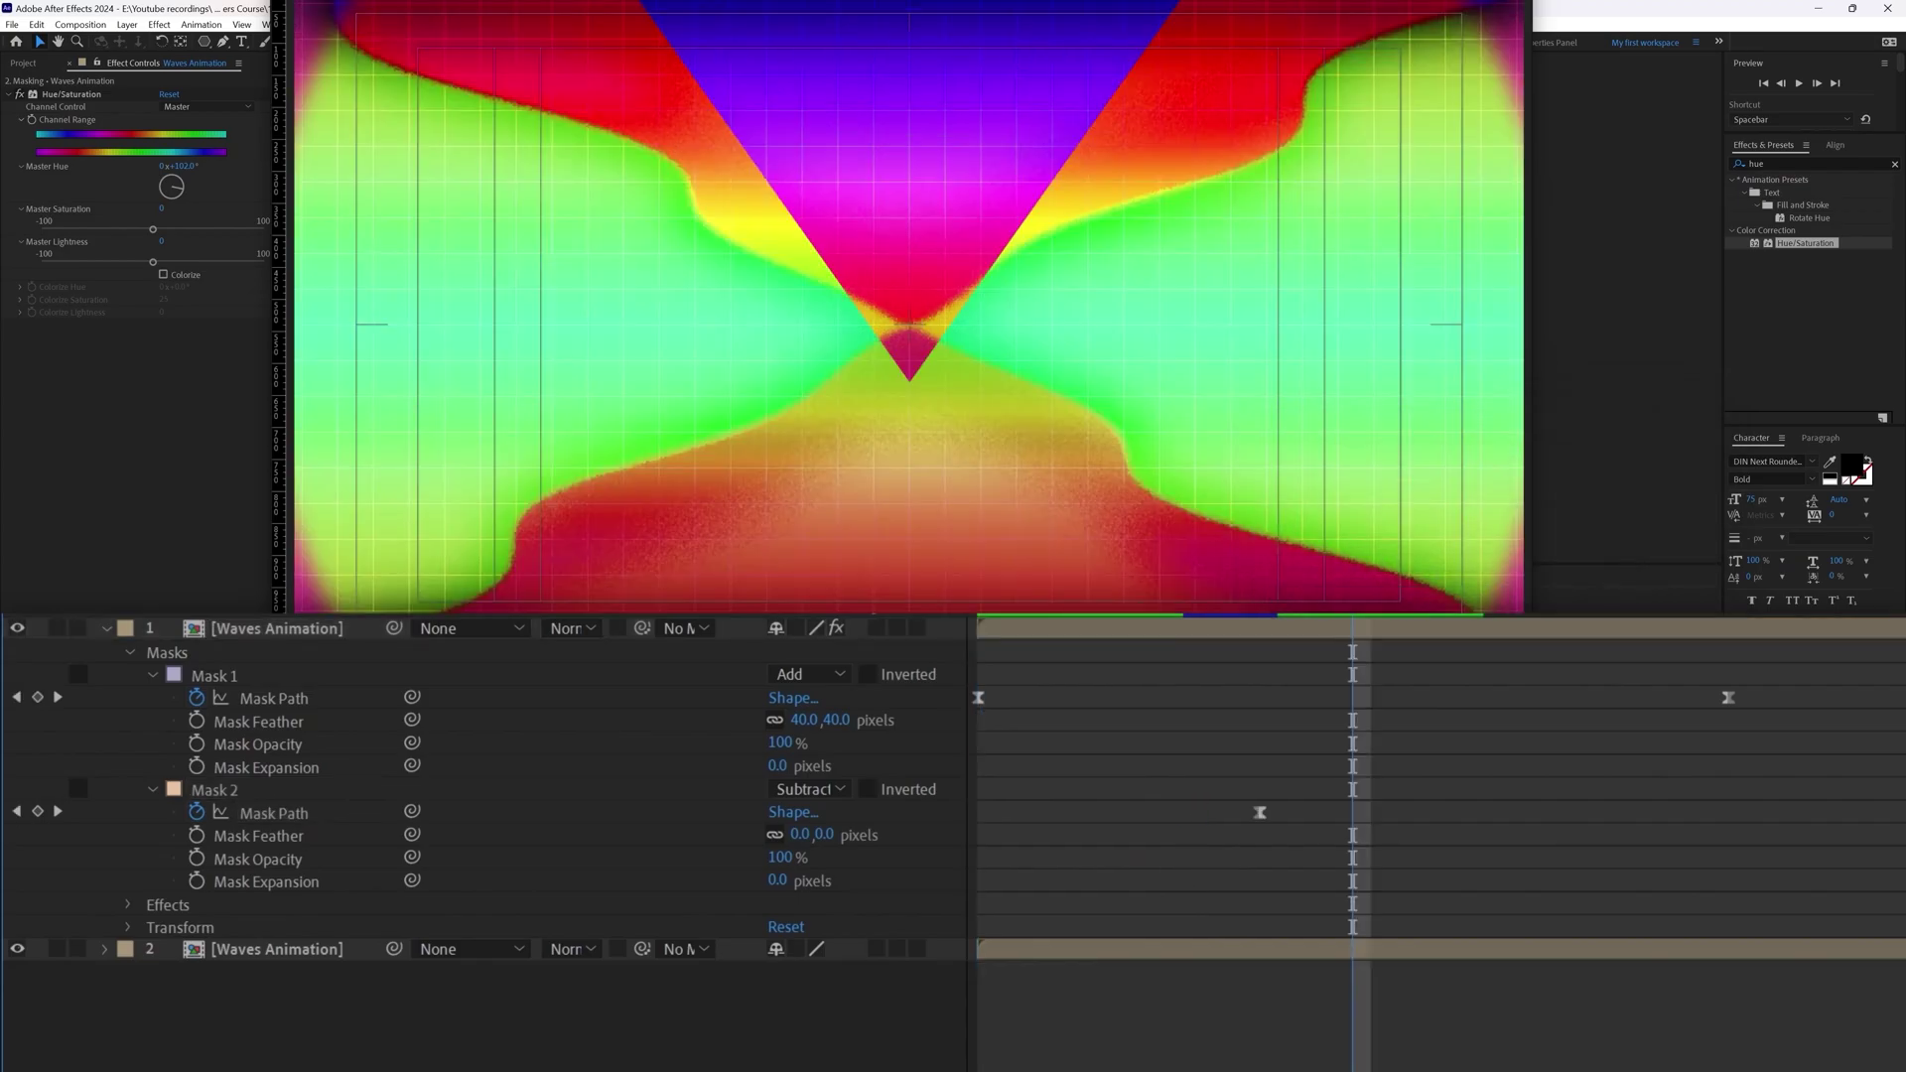
{"action": "key", "text": "Home"}
{"action": "left_click", "coordinate": [37, 812]}
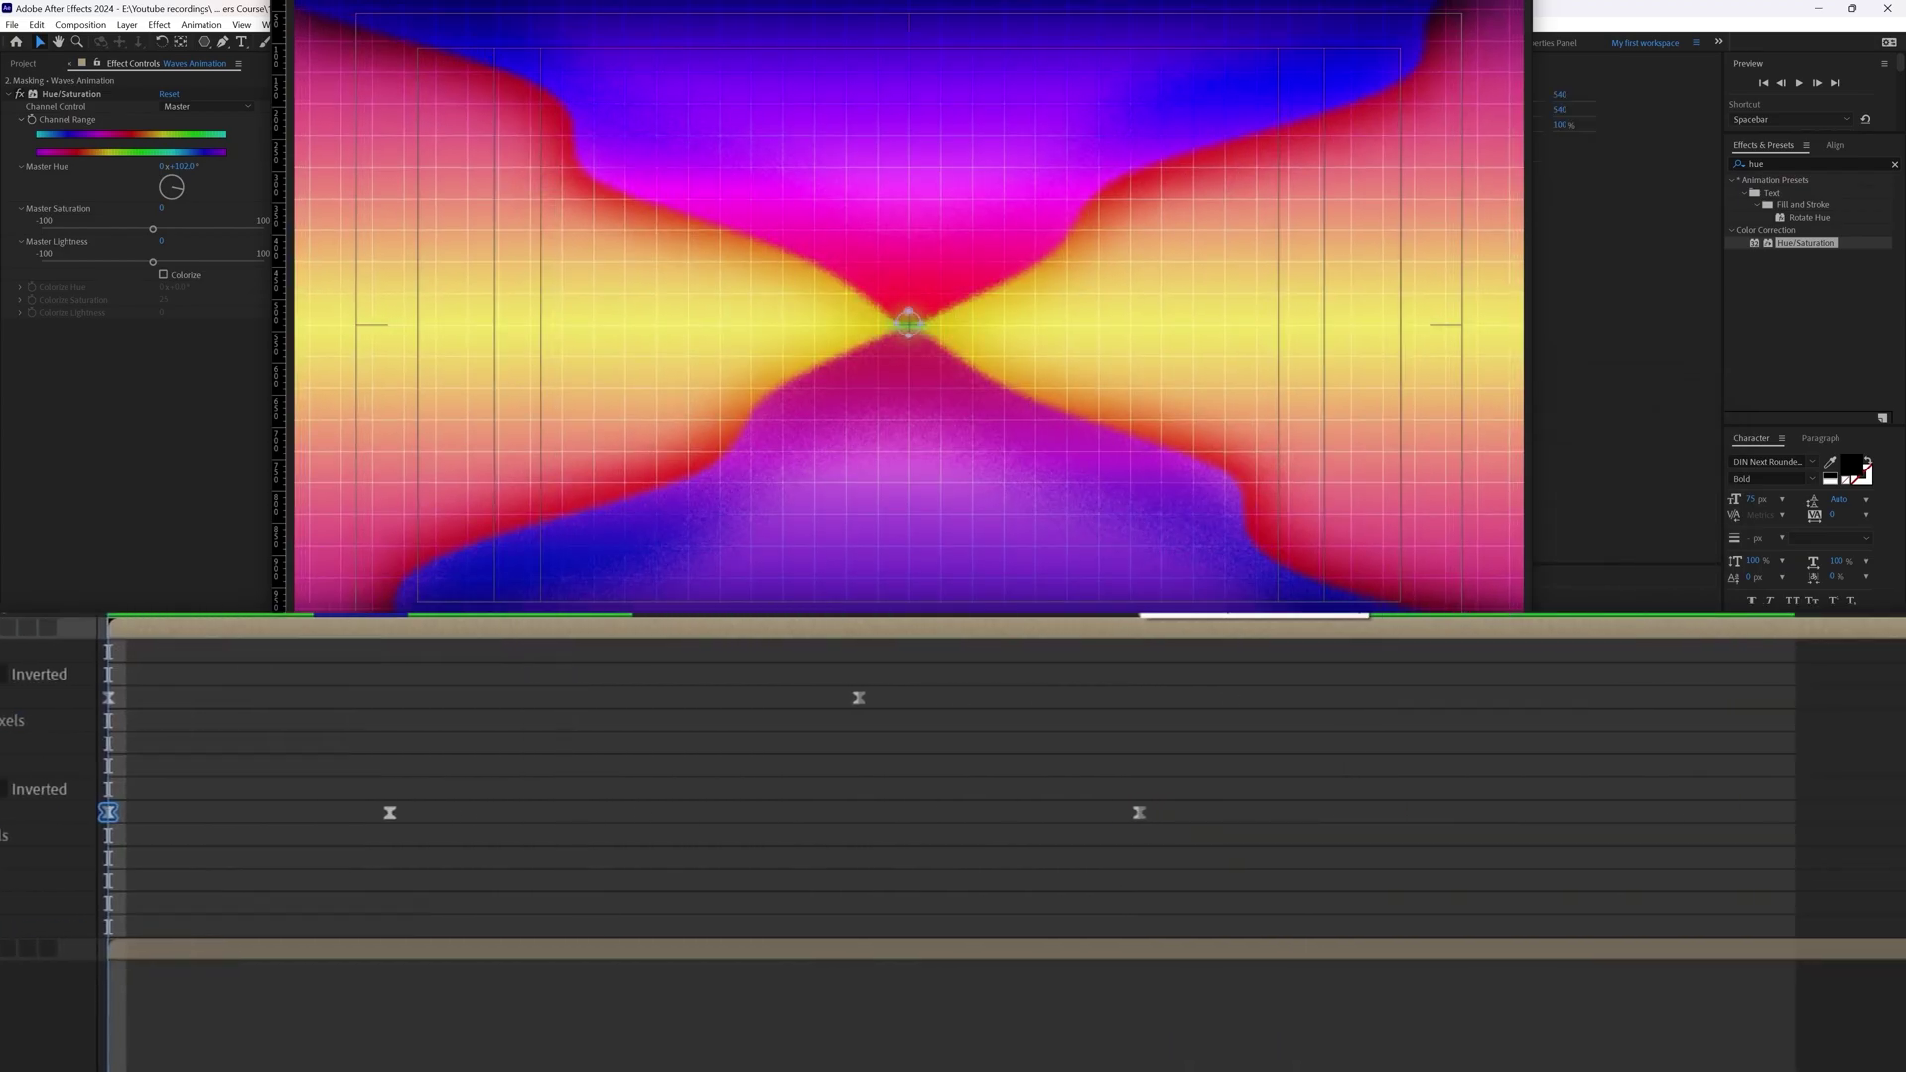
{"action": "left_click", "coordinate": [1140, 585]}
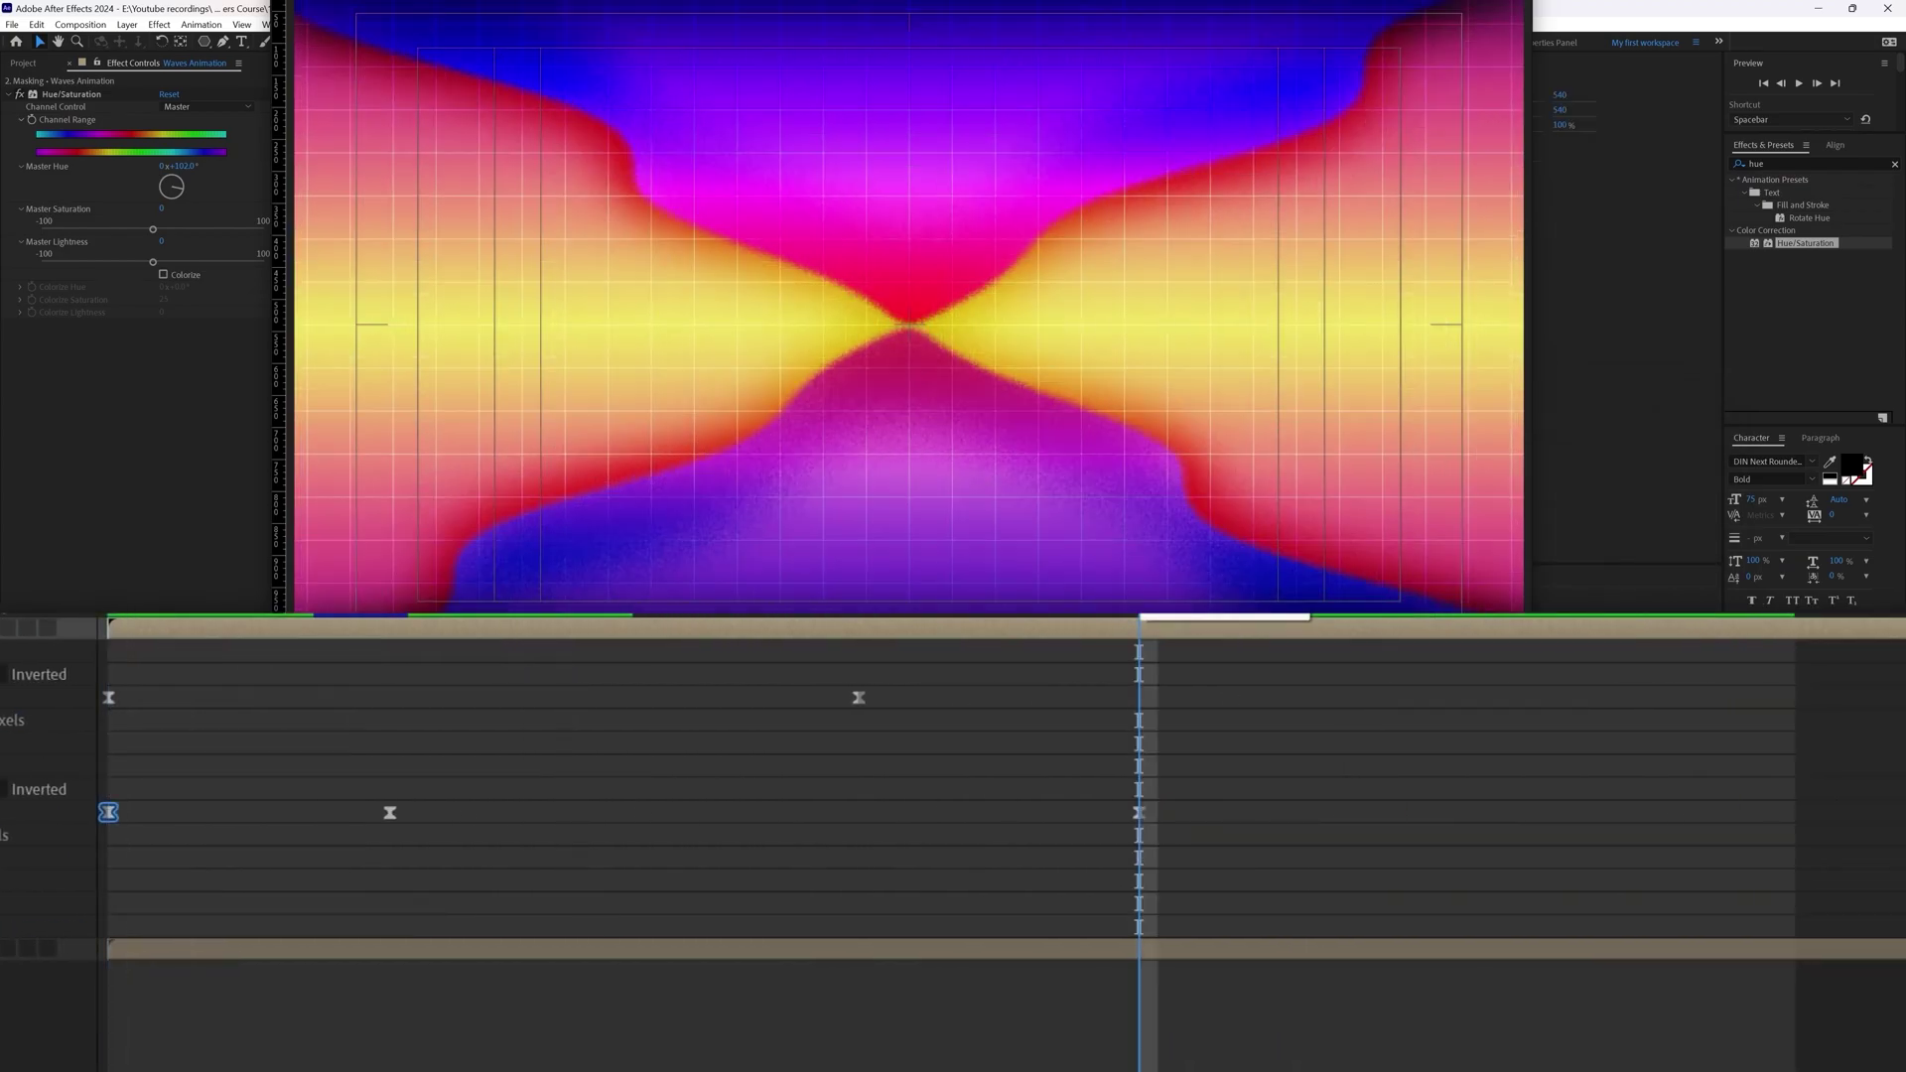
{"action": "left_click", "coordinate": [383, 715]}
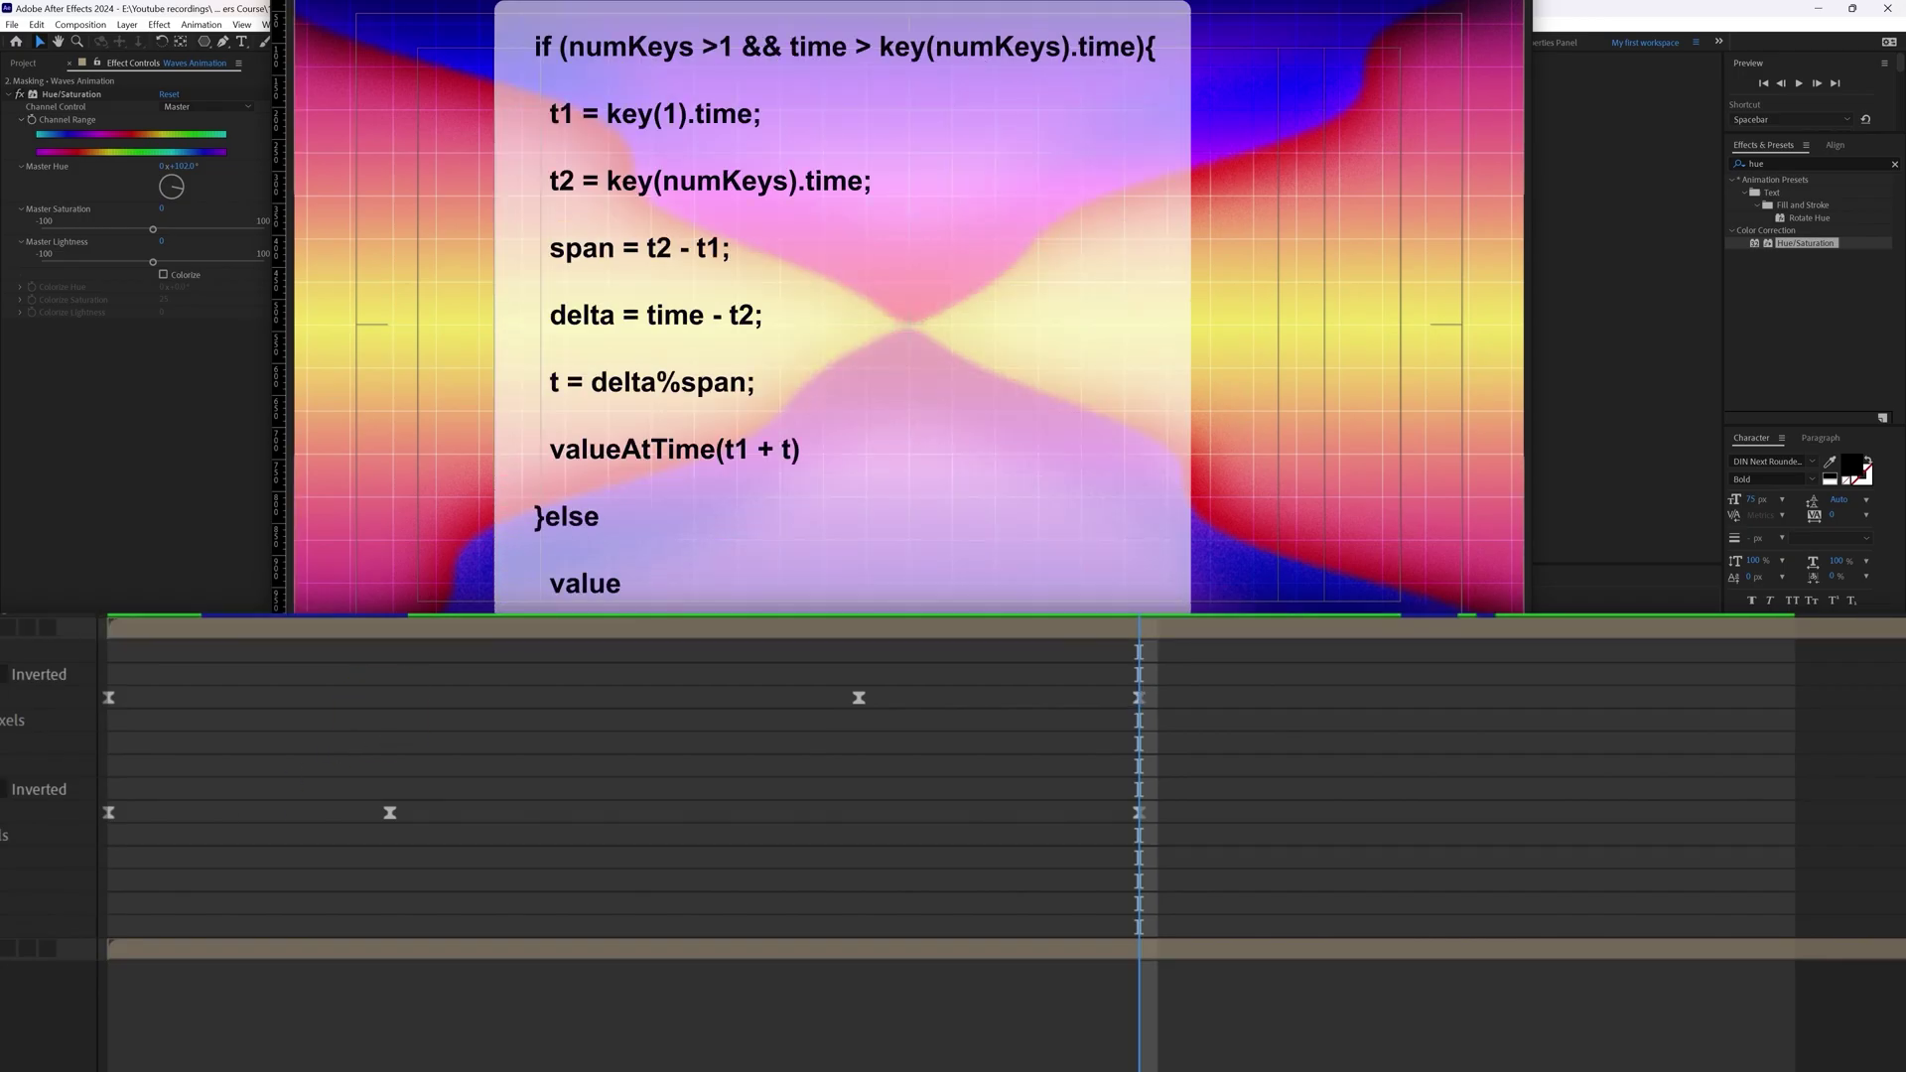
Add the looping expression based on numKeys and valueAtTime(t1 + t) to the Mask Path of both Mask 1 and Mask 2.
{"action": "left_click", "coordinate": [3, 697], "text": "alt"}
{"action": "key", "text": "ctrl+v"}
{"action": "left_click", "coordinate": [3, 860], "text": "alt"}
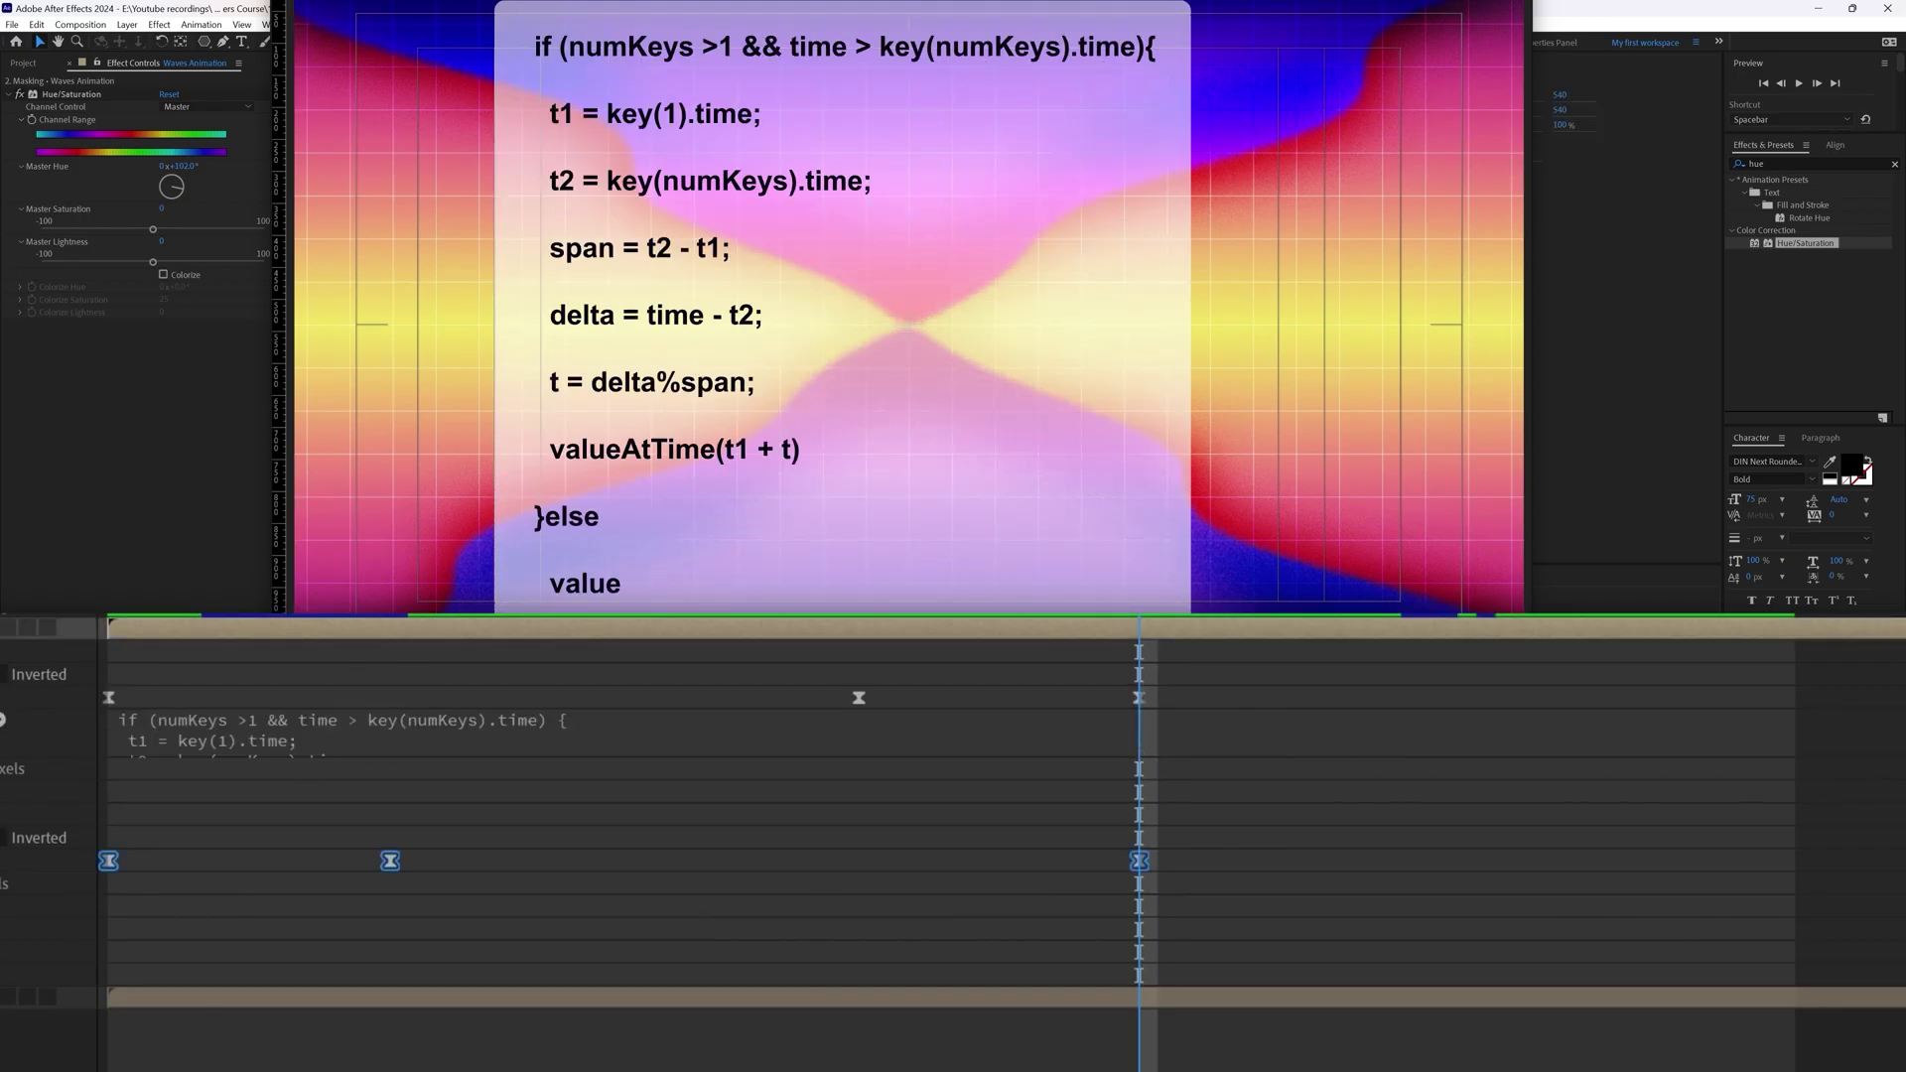
{"action": "key", "text": "ctrl+v"}
{"action": "left_click", "coordinate": [3, 963]}
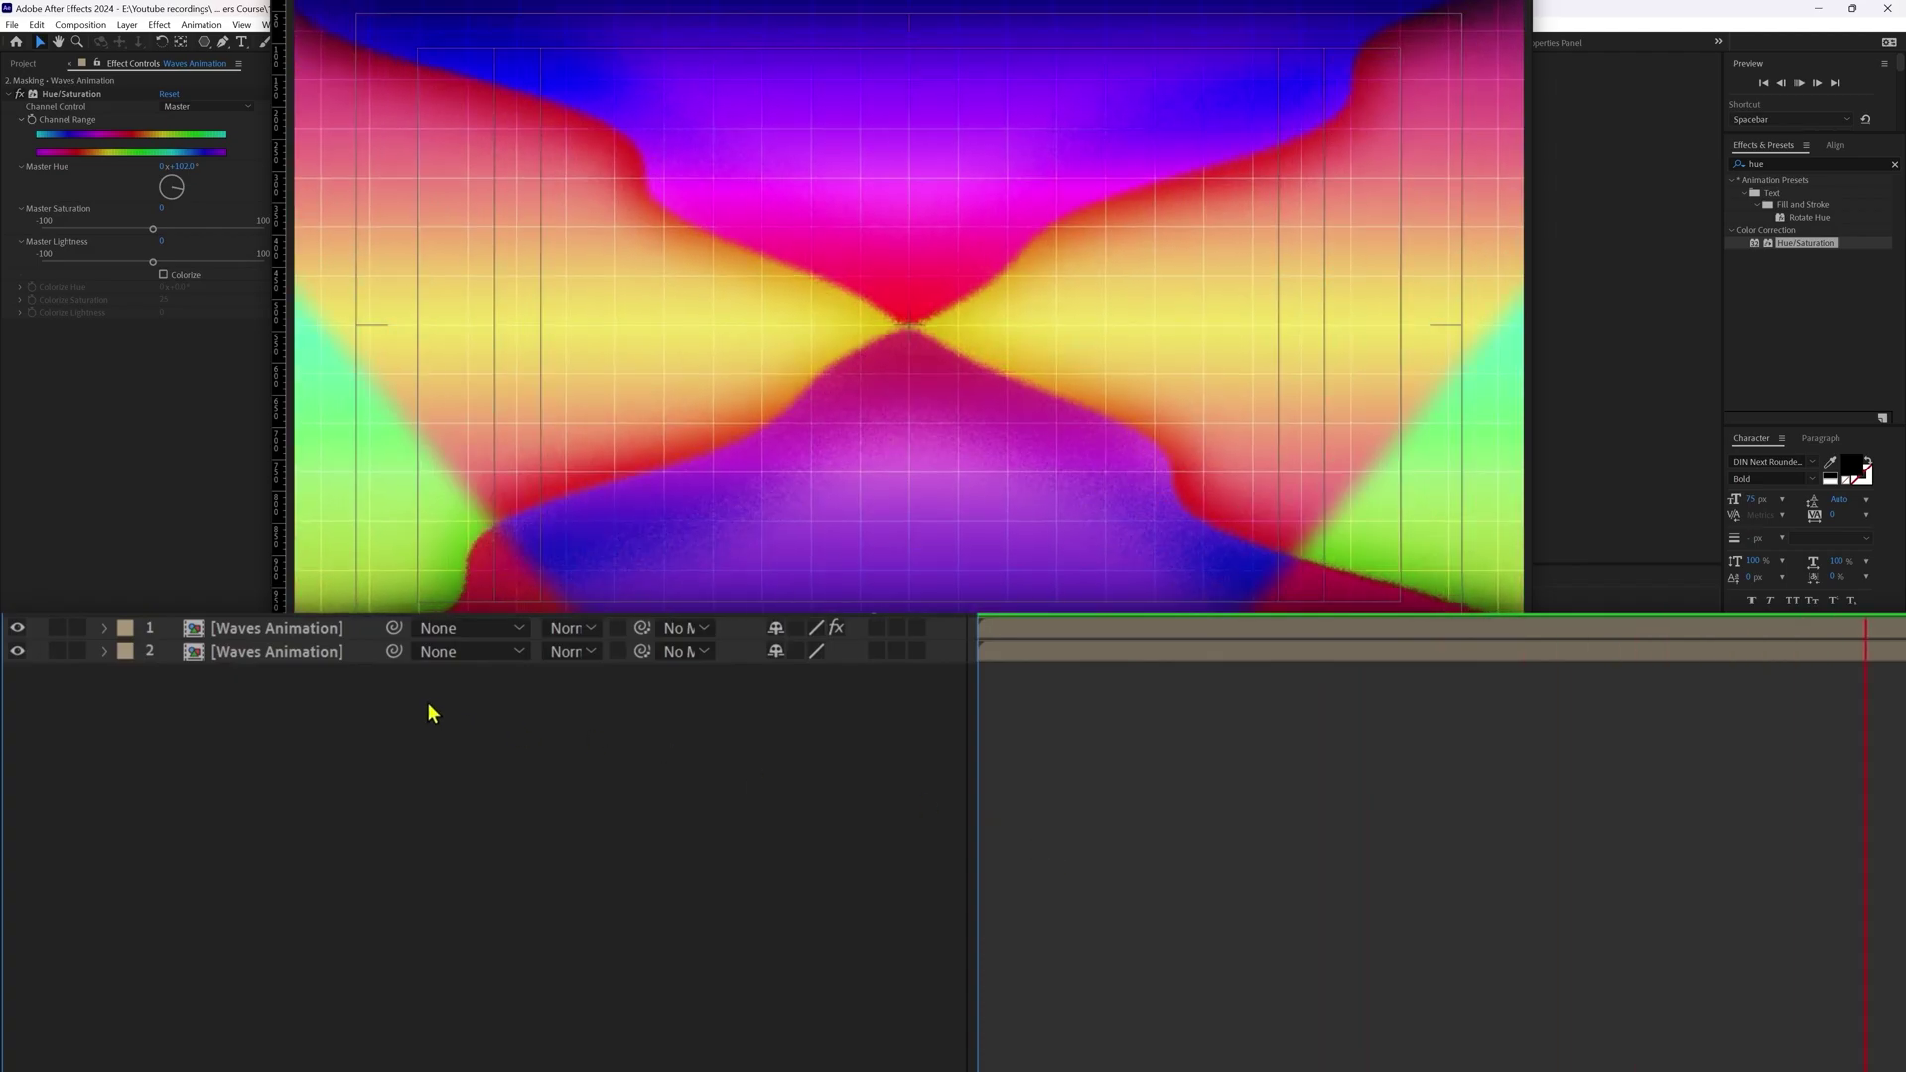
Copy the Layer Styles of the matted Reflected BG grid layer onto the upper Waves Animation layer and preview the animation from the start.
{"action": "left_click", "coordinate": [301, 629]}
{"action": "key", "text": "space"}
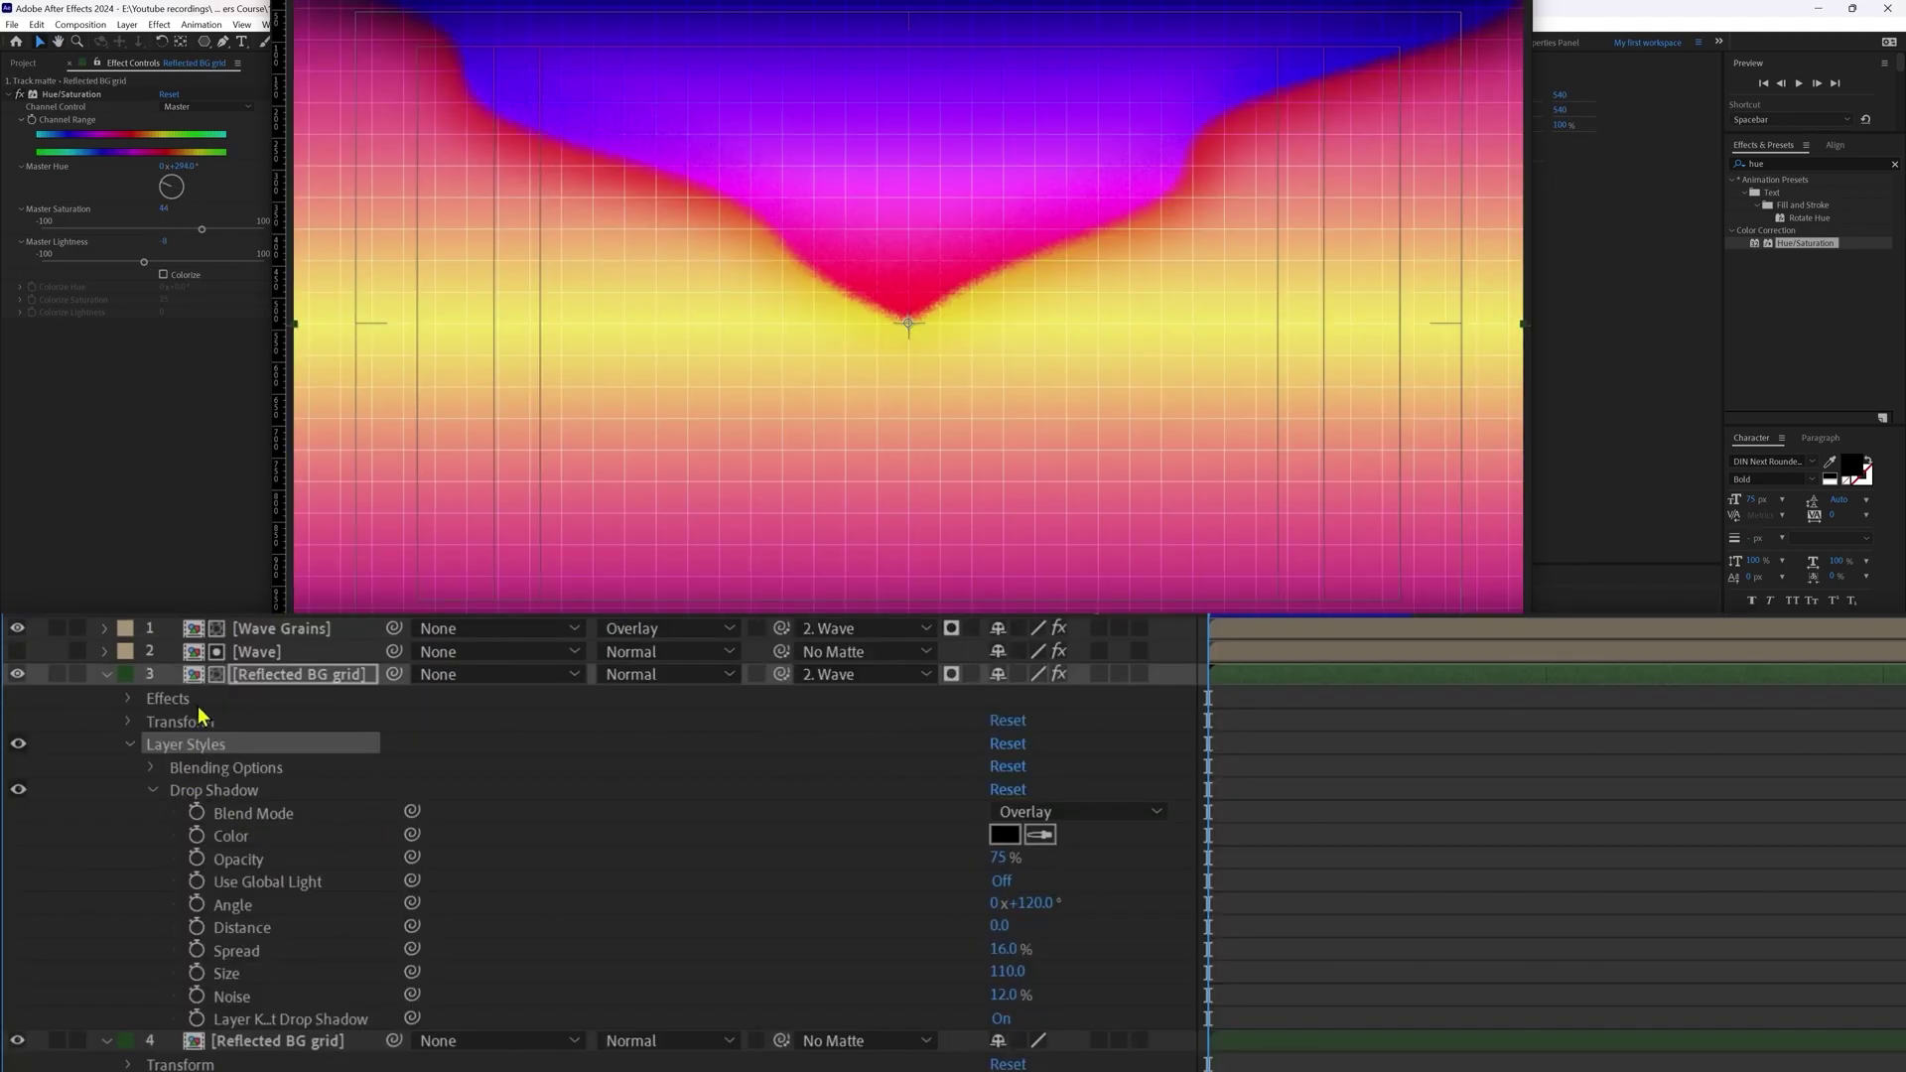
{"action": "left_click", "coordinate": [298, 683]}
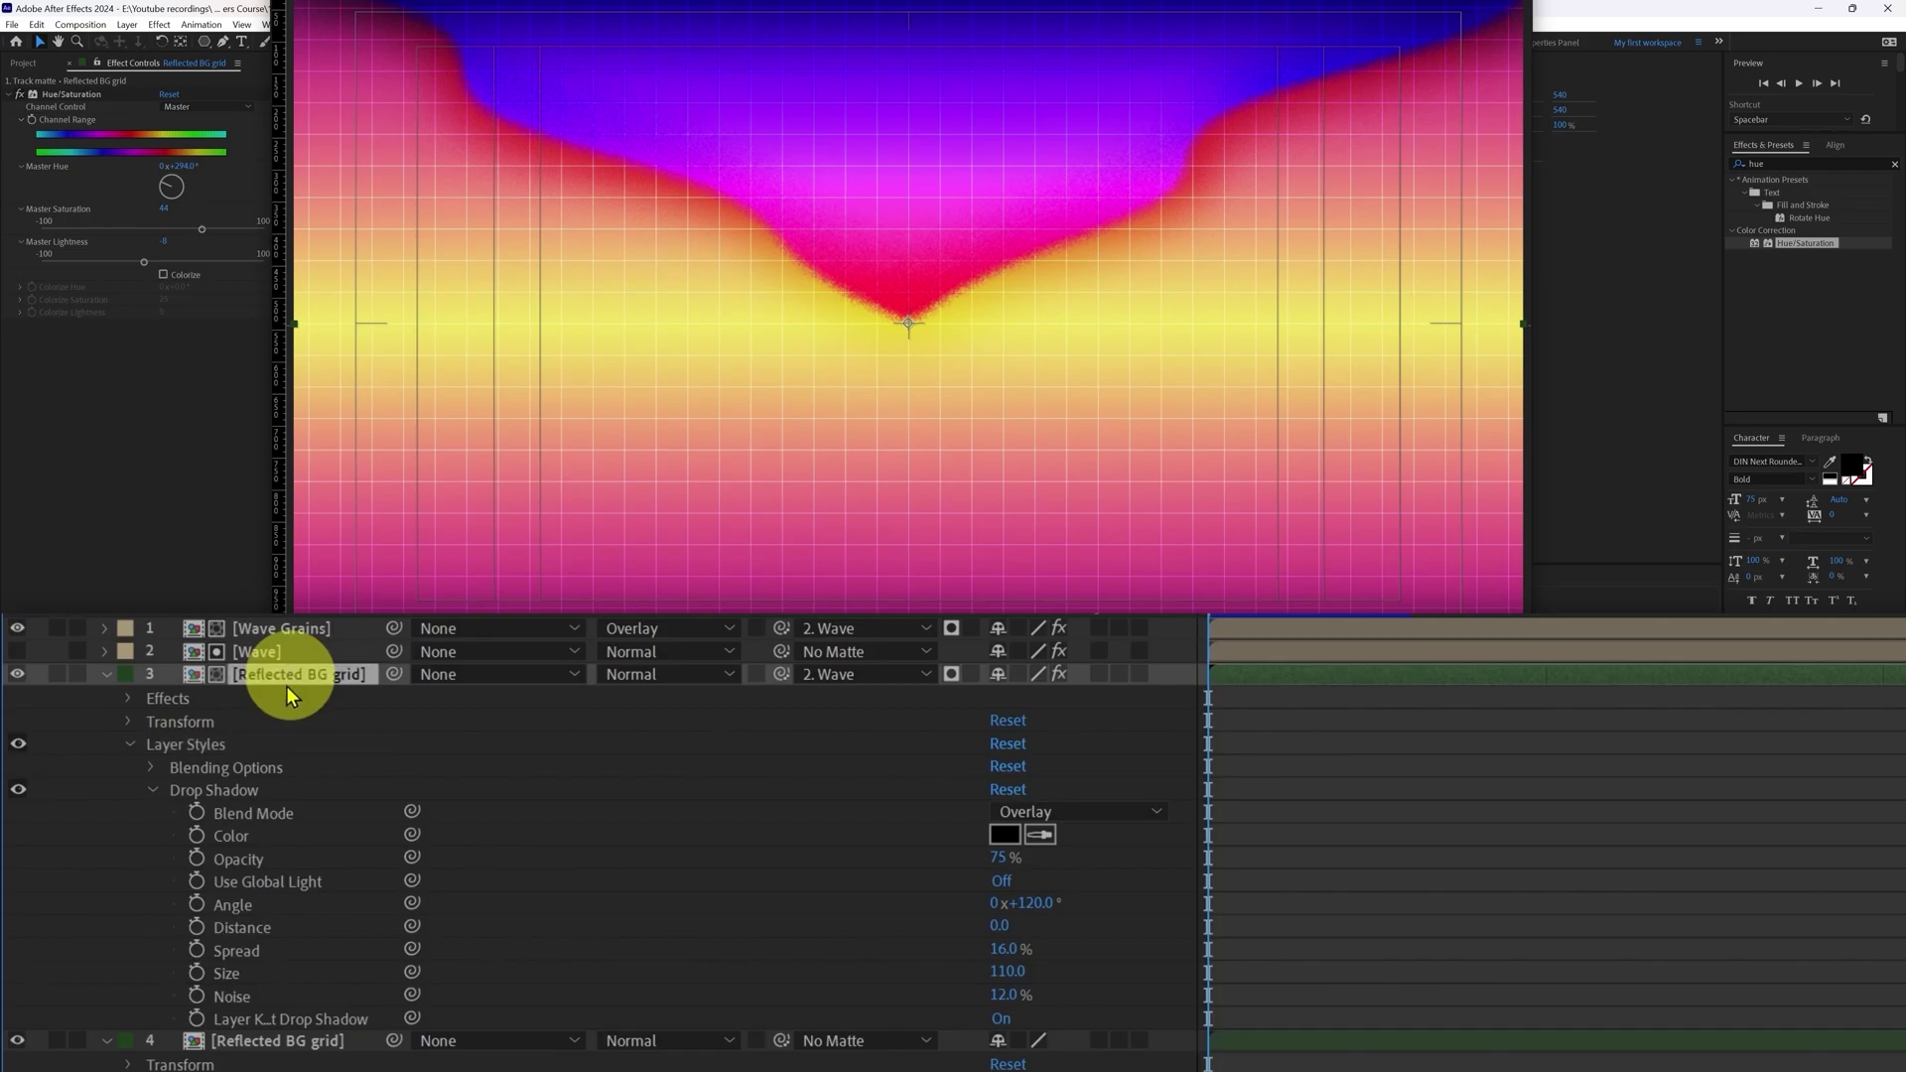
{"action": "left_click", "coordinate": [211, 754]}
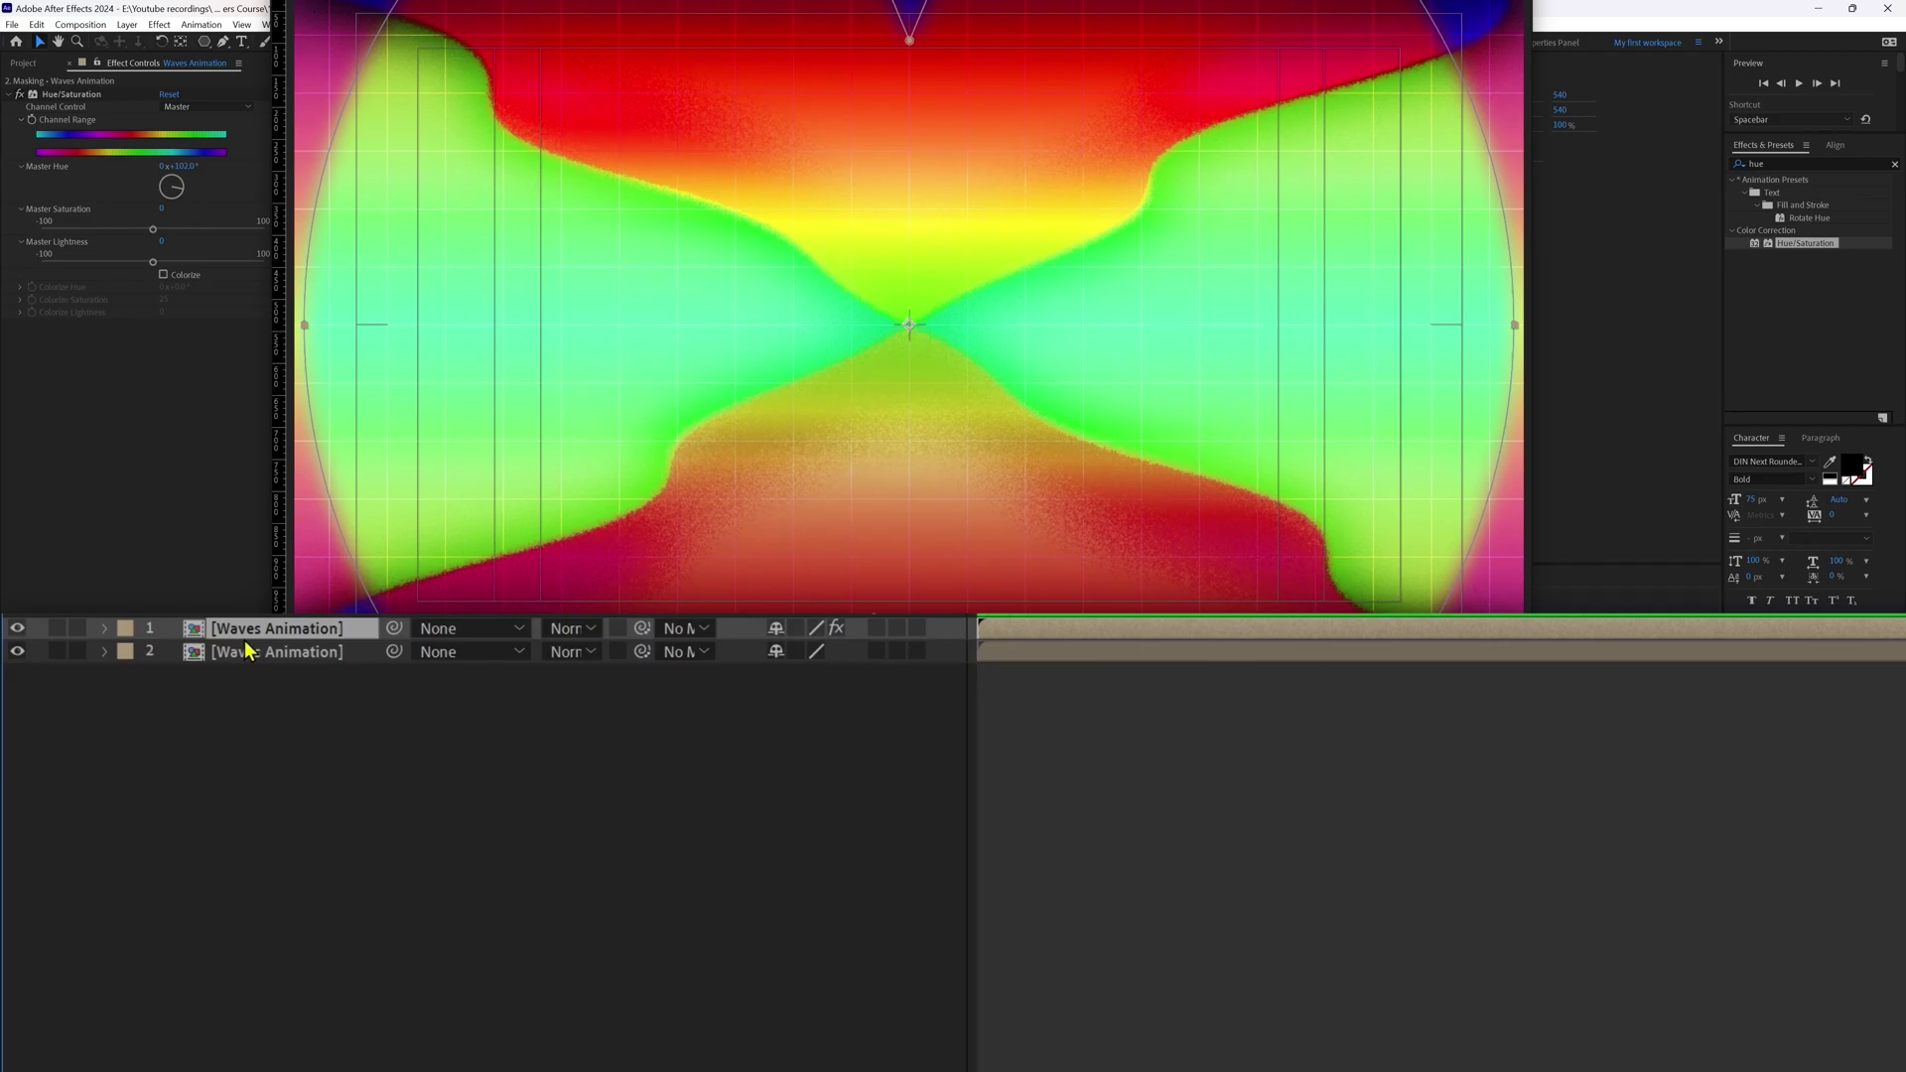
{"action": "left_click", "coordinate": [251, 633]}
{"action": "left_click", "coordinate": [1213, 896]}
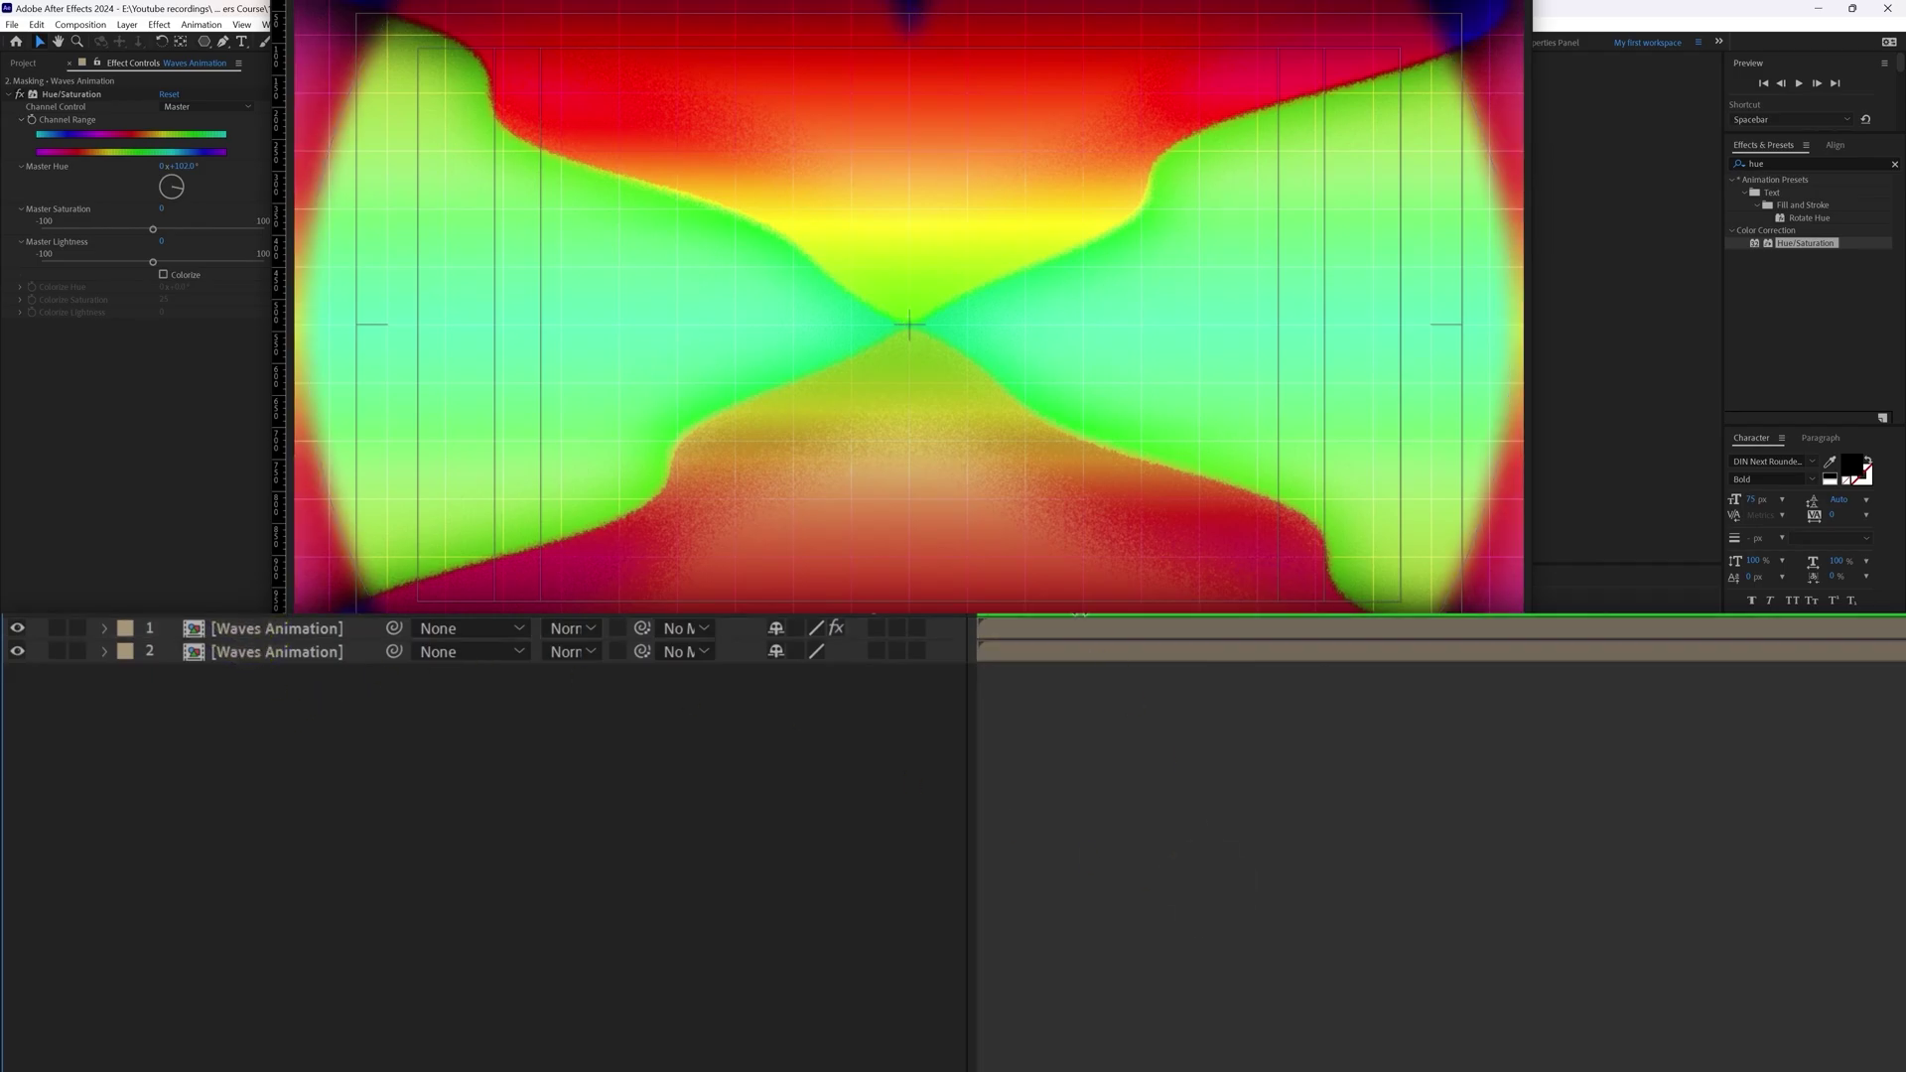
{"action": "left_click_drag", "start_coordinate": [1003, 602], "coordinate": [963, 629]}
{"action": "key", "text": "space"}
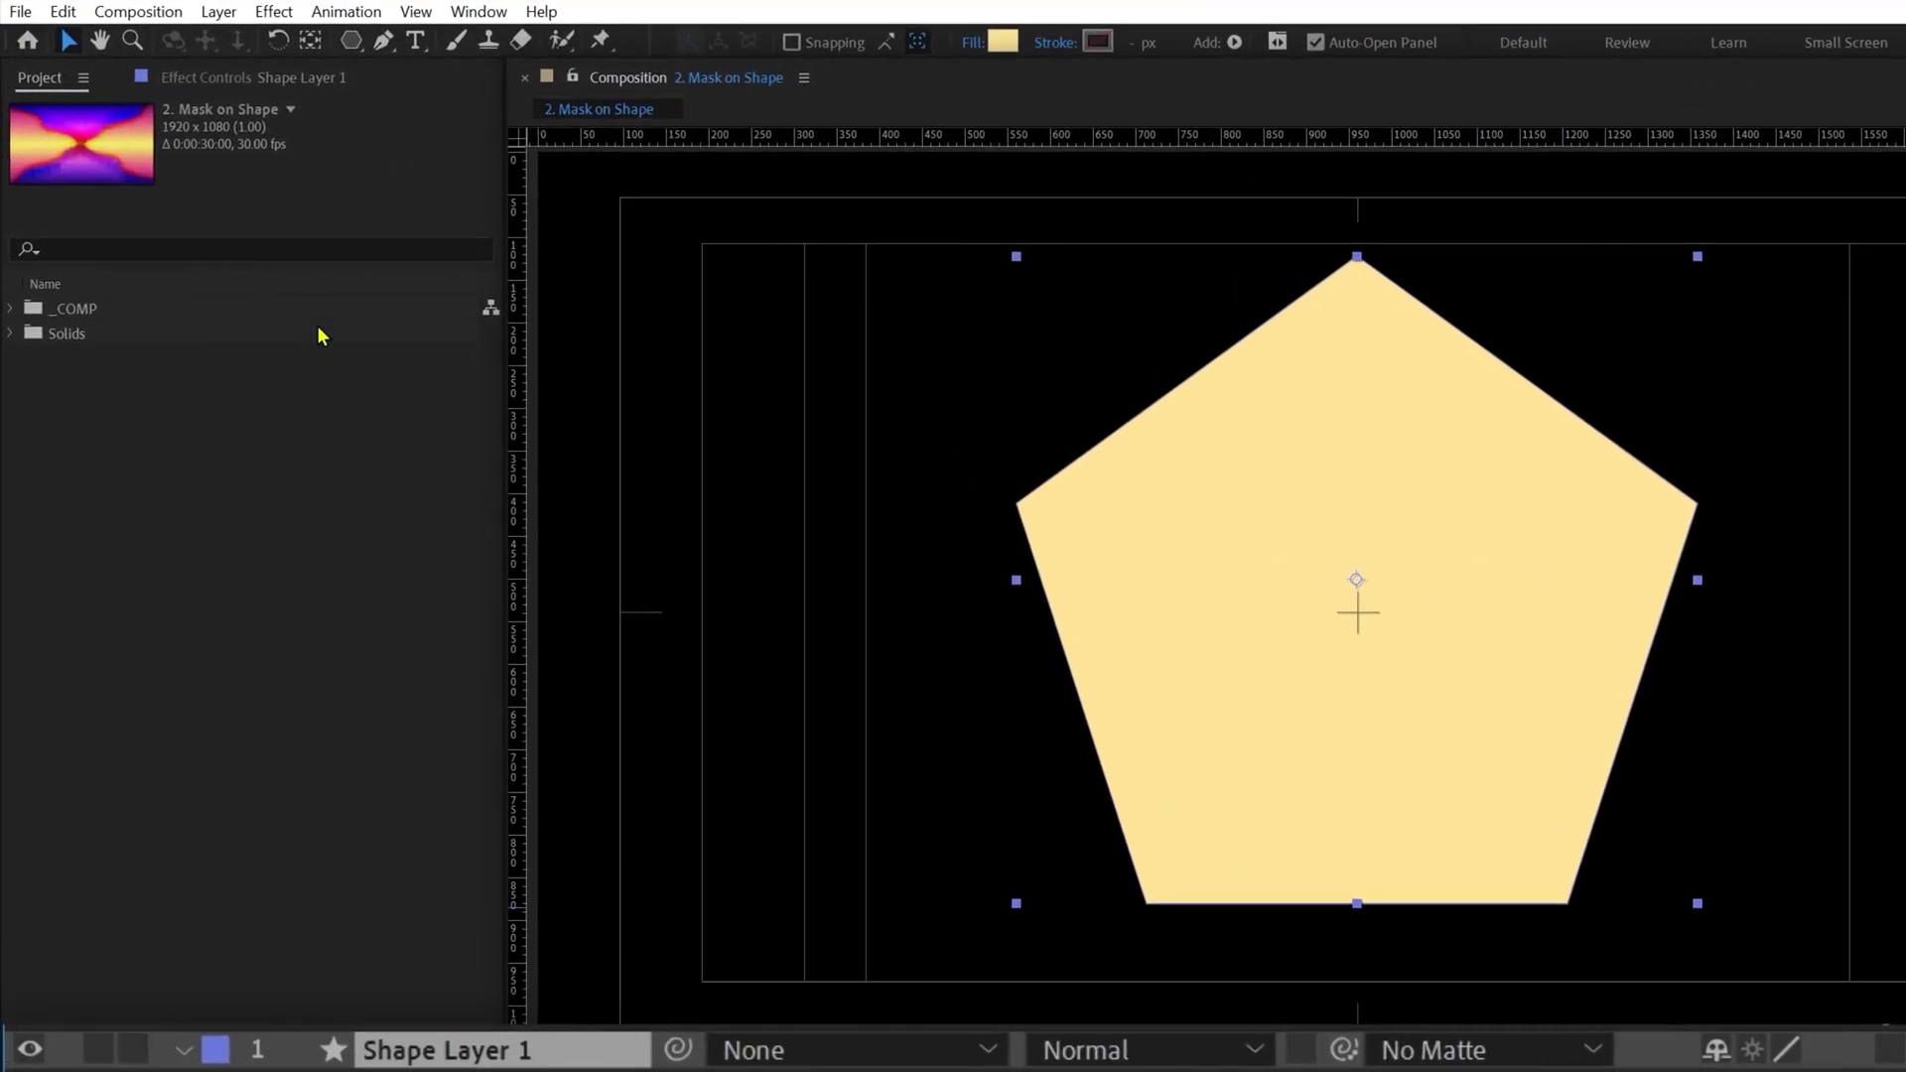
Using the Pen tool in mask-creation mode, draw a closed four-point mask across the middle of the pentagon on Shape Layer 1.
{"action": "left_click", "coordinate": [384, 50]}
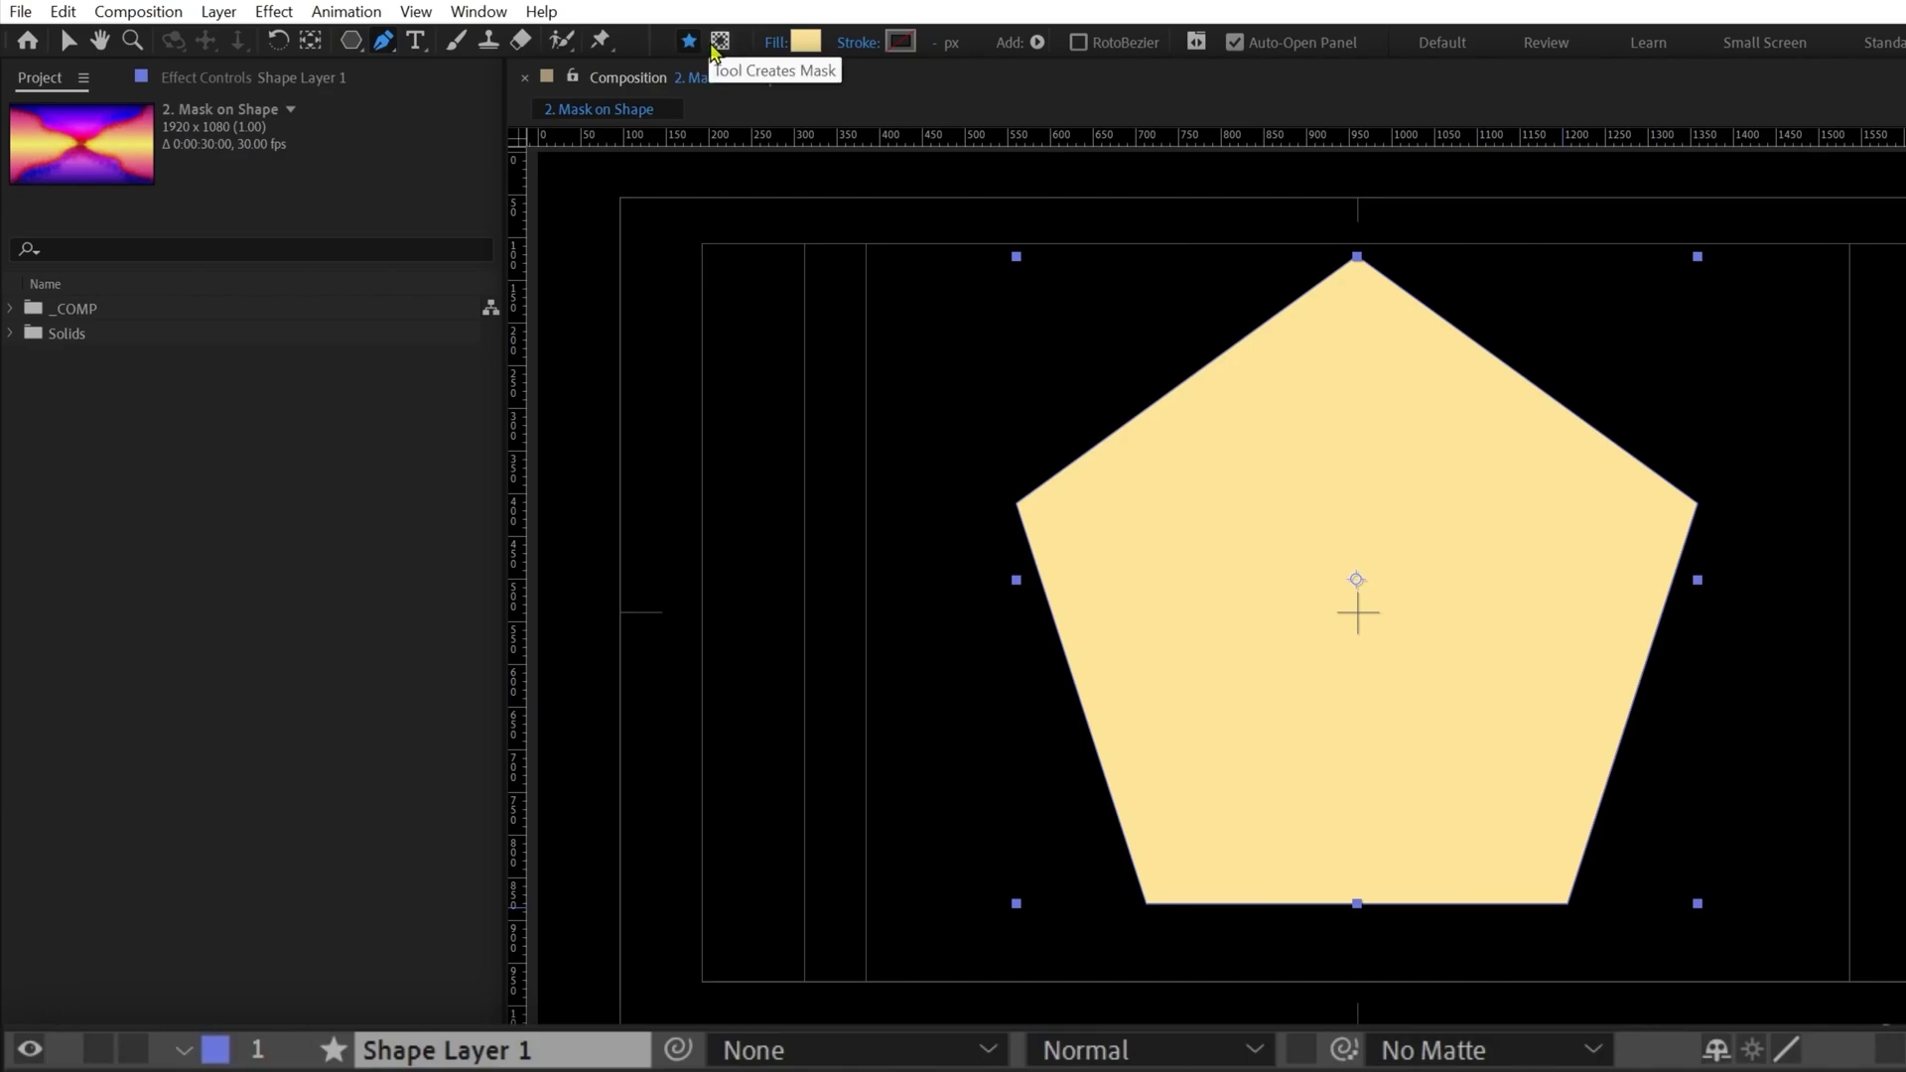
{"action": "left_click", "coordinate": [720, 41]}
{"action": "left_click", "coordinate": [914, 367]}
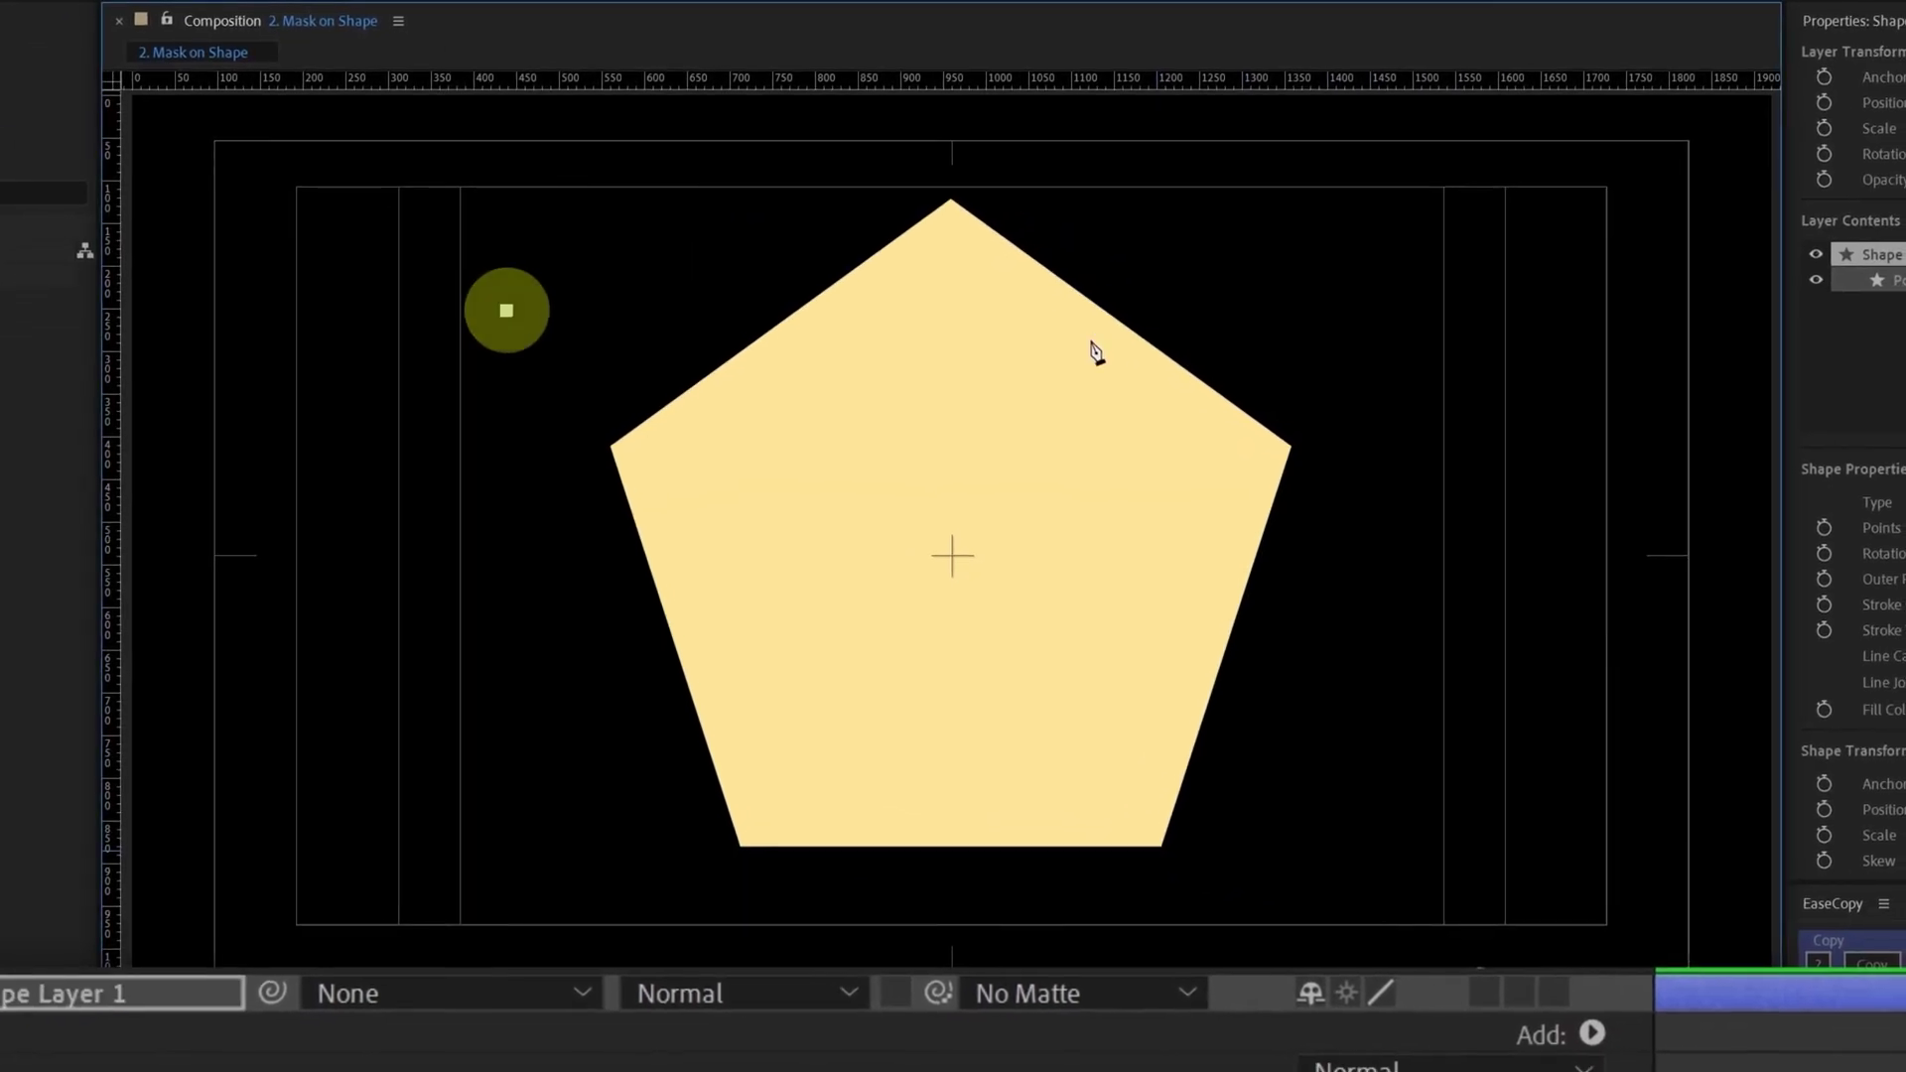
{"action": "left_click", "coordinate": [1868, 385]}
{"action": "left_click", "coordinate": [1857, 761]}
{"action": "left_click", "coordinate": [970, 770]}
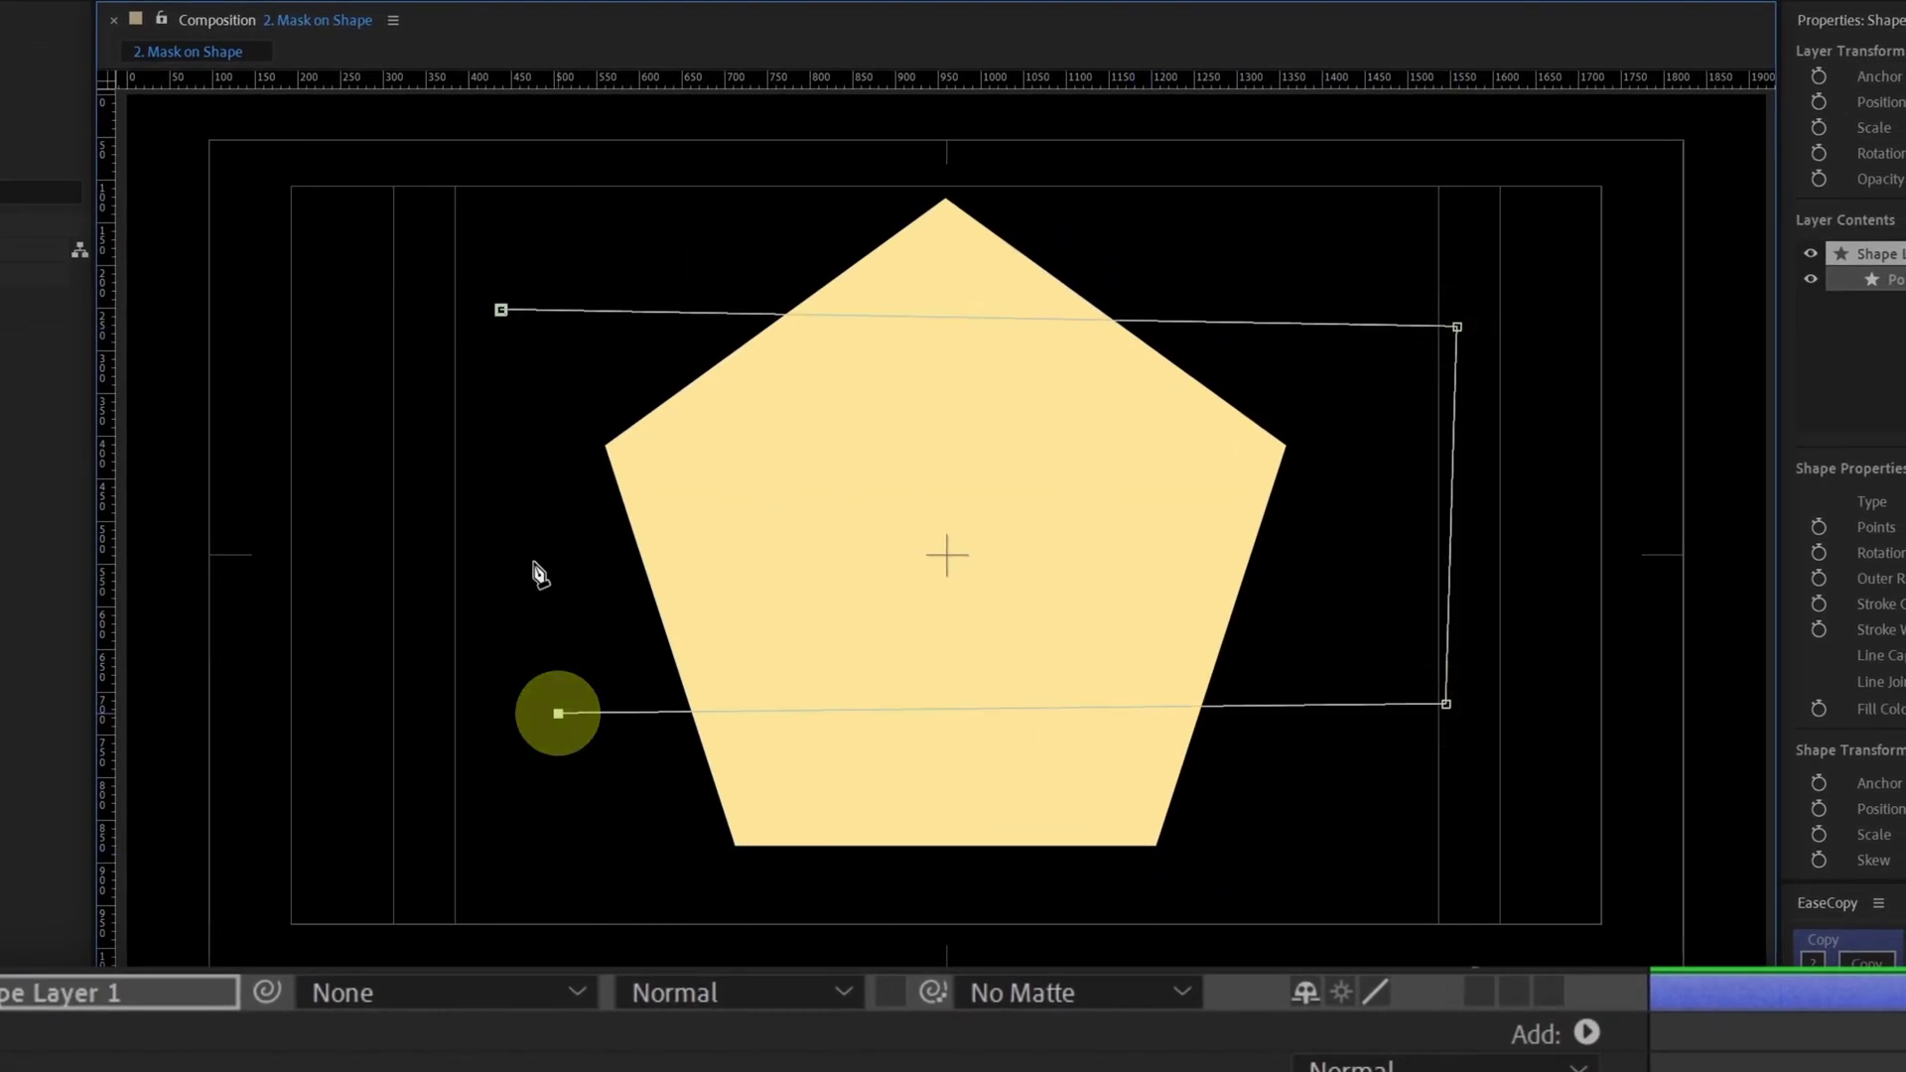
{"action": "left_click", "coordinate": [501, 312]}
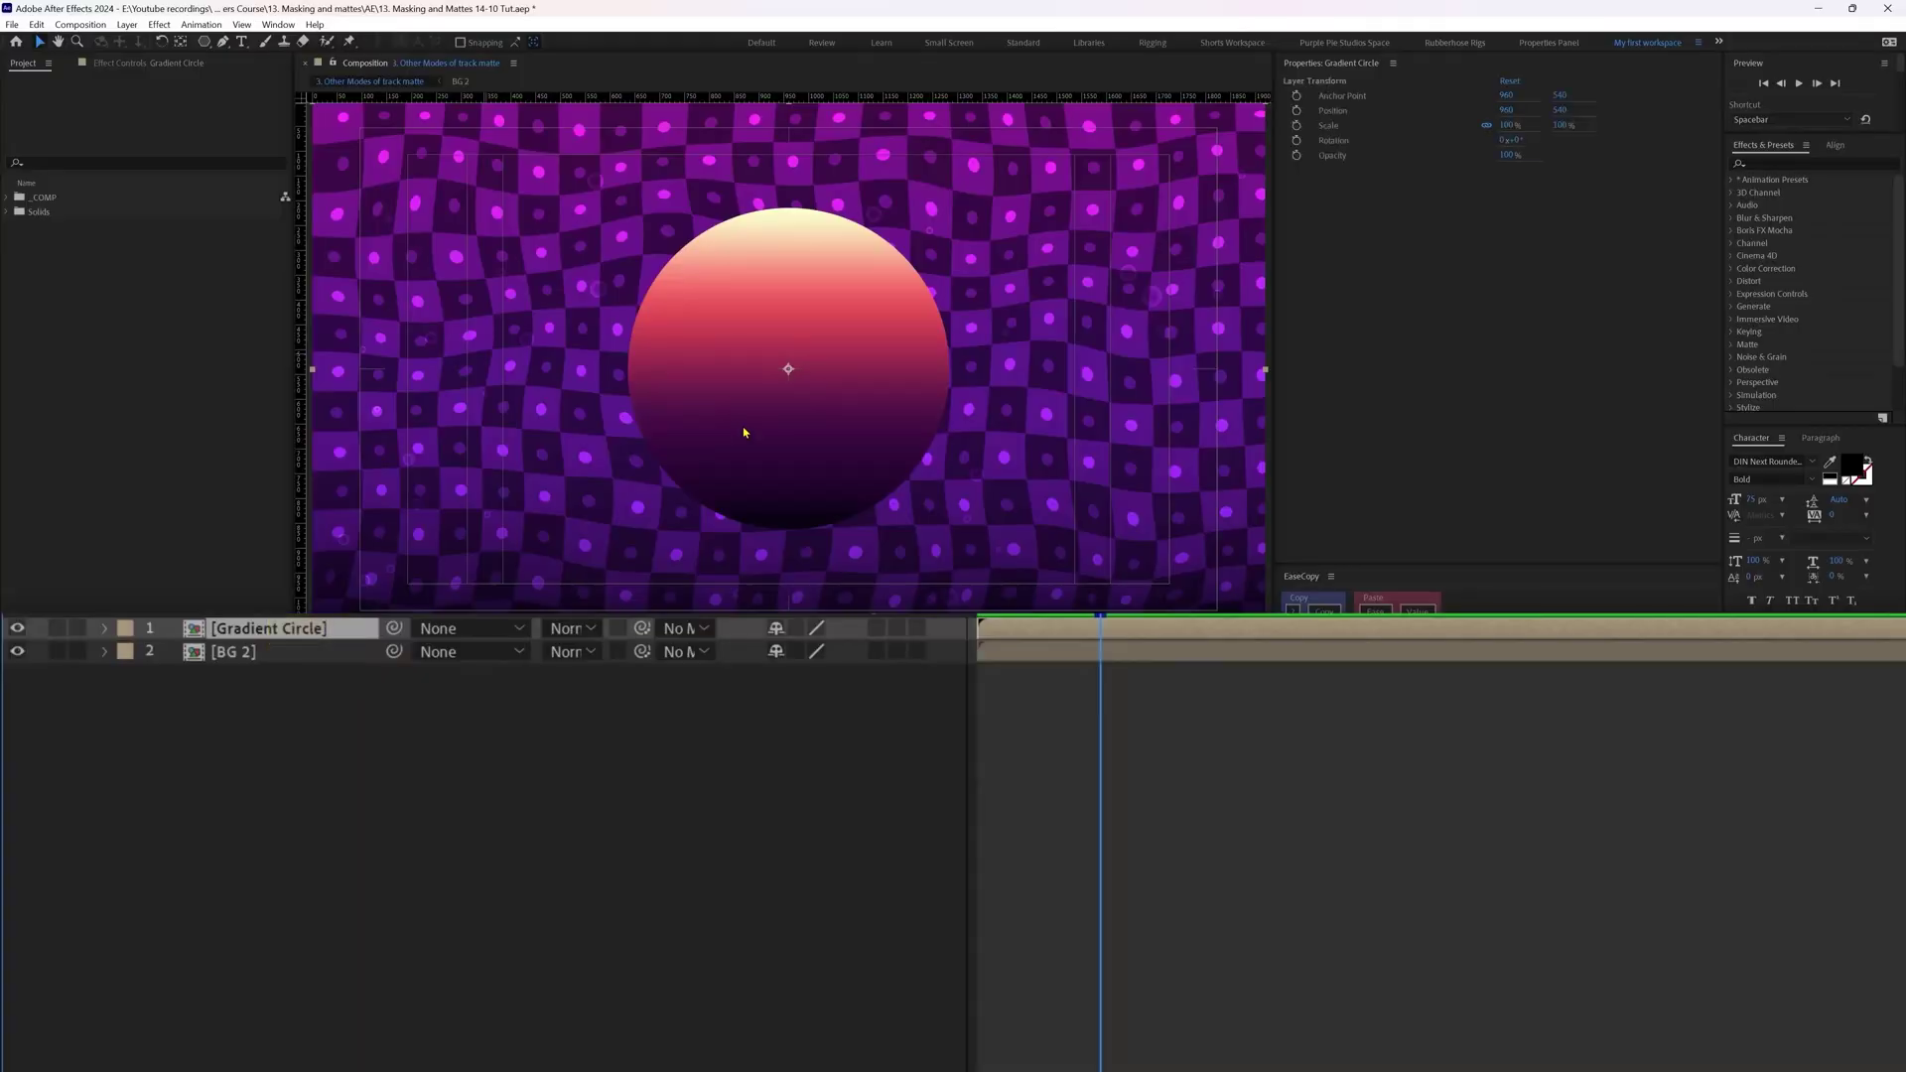
Try moving the Gradient Circle and BG 2 layers in the composition and restore their positions.
{"action": "left_click_drag", "start_coordinate": [744, 430], "coordinate": [699, 397]}
{"action": "key", "text": "ctrl+z"}
{"action": "left_click", "coordinate": [252, 653]}
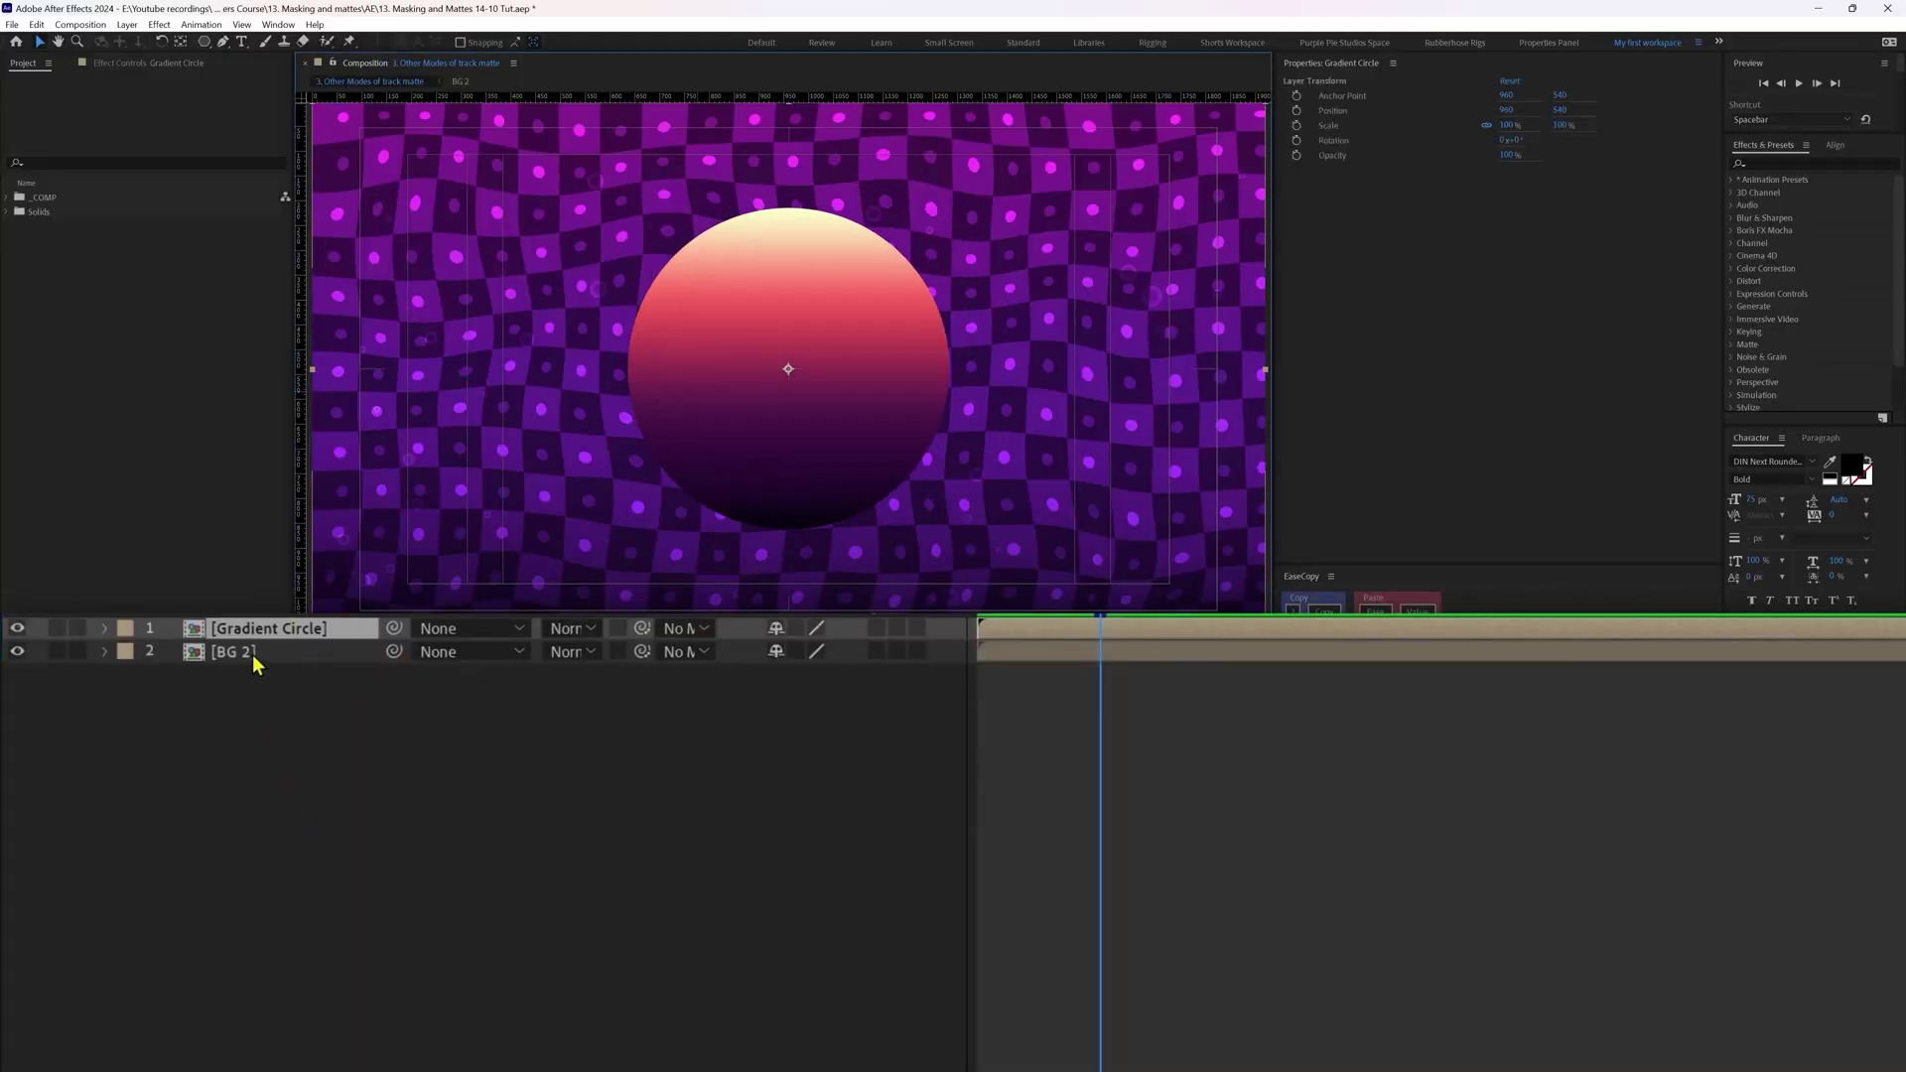
{"action": "left_click", "coordinate": [505, 472]}
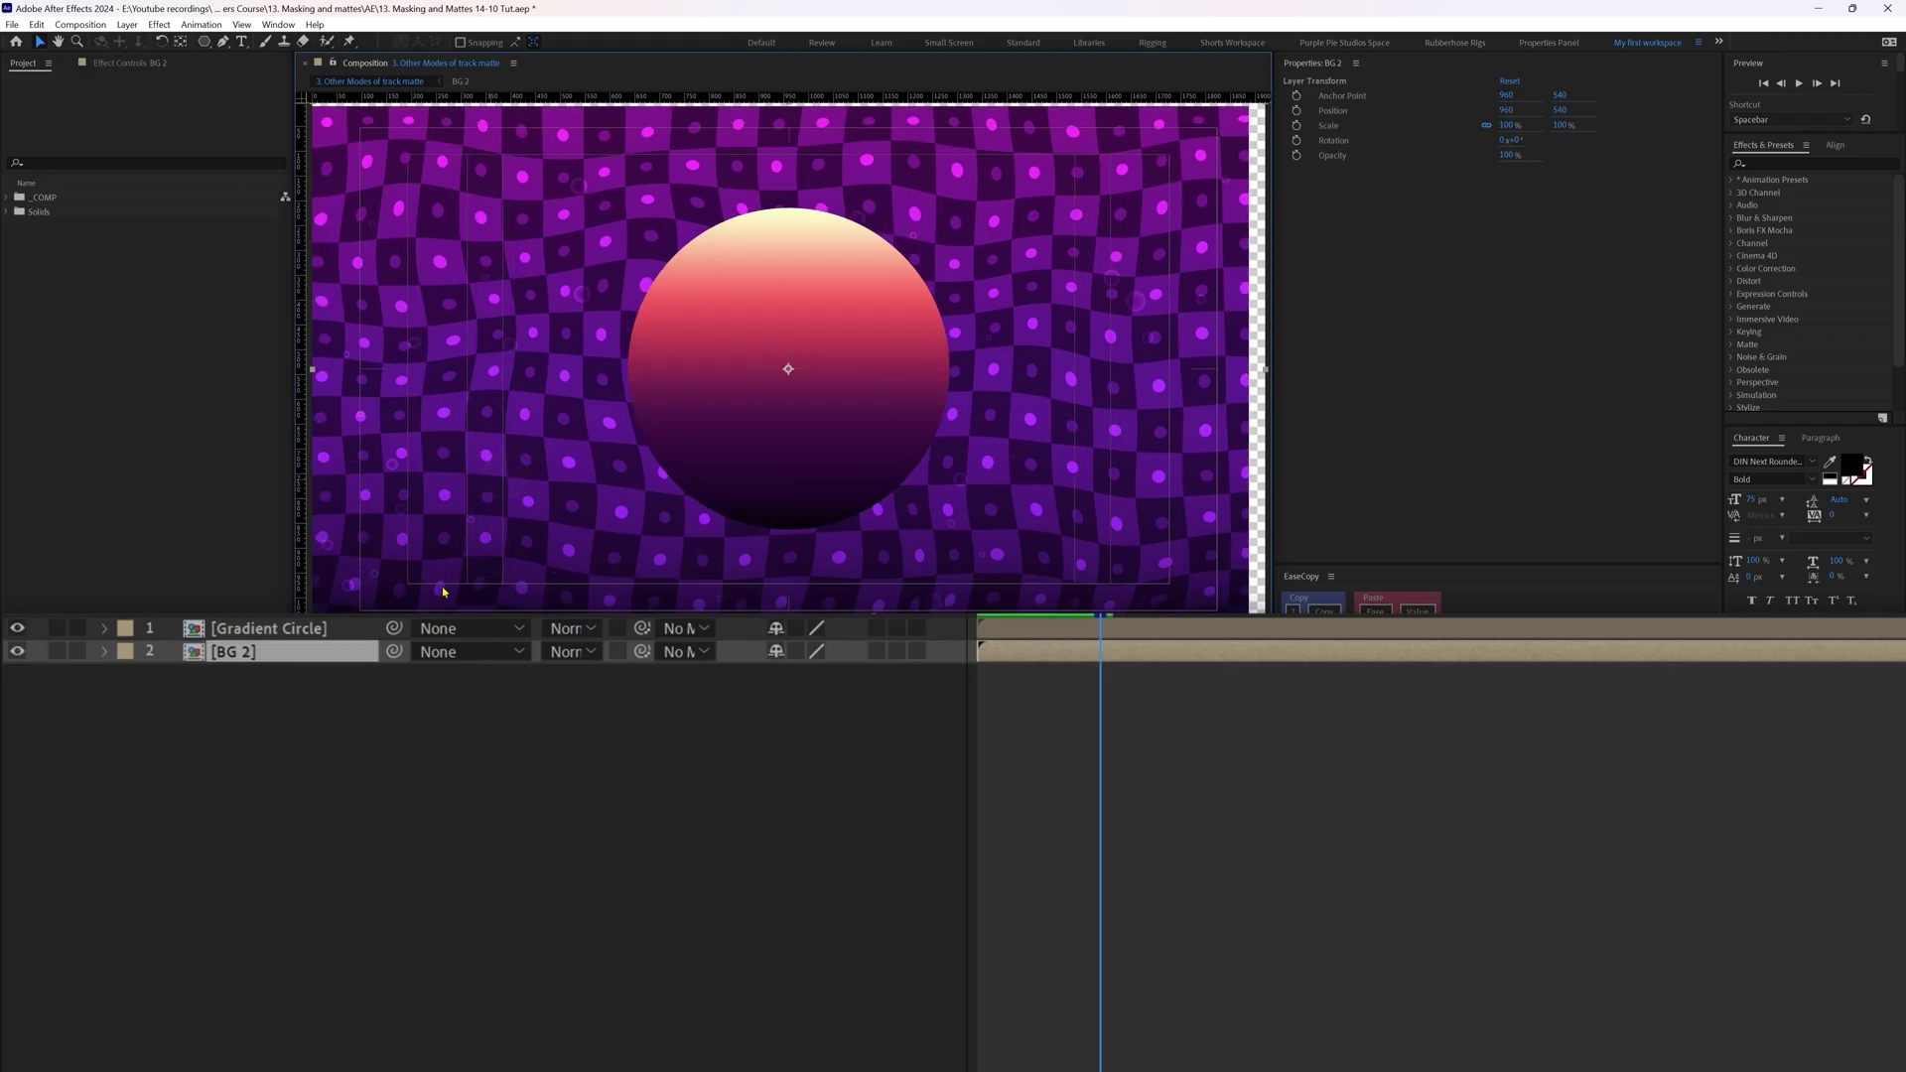
Assign Gradient Circle as the track matte of the BG 2 layer and switch it from Alpha Matte to Luma Matte.
{"action": "left_click_drag", "start_coordinate": [640, 655], "coordinate": [627, 629]}
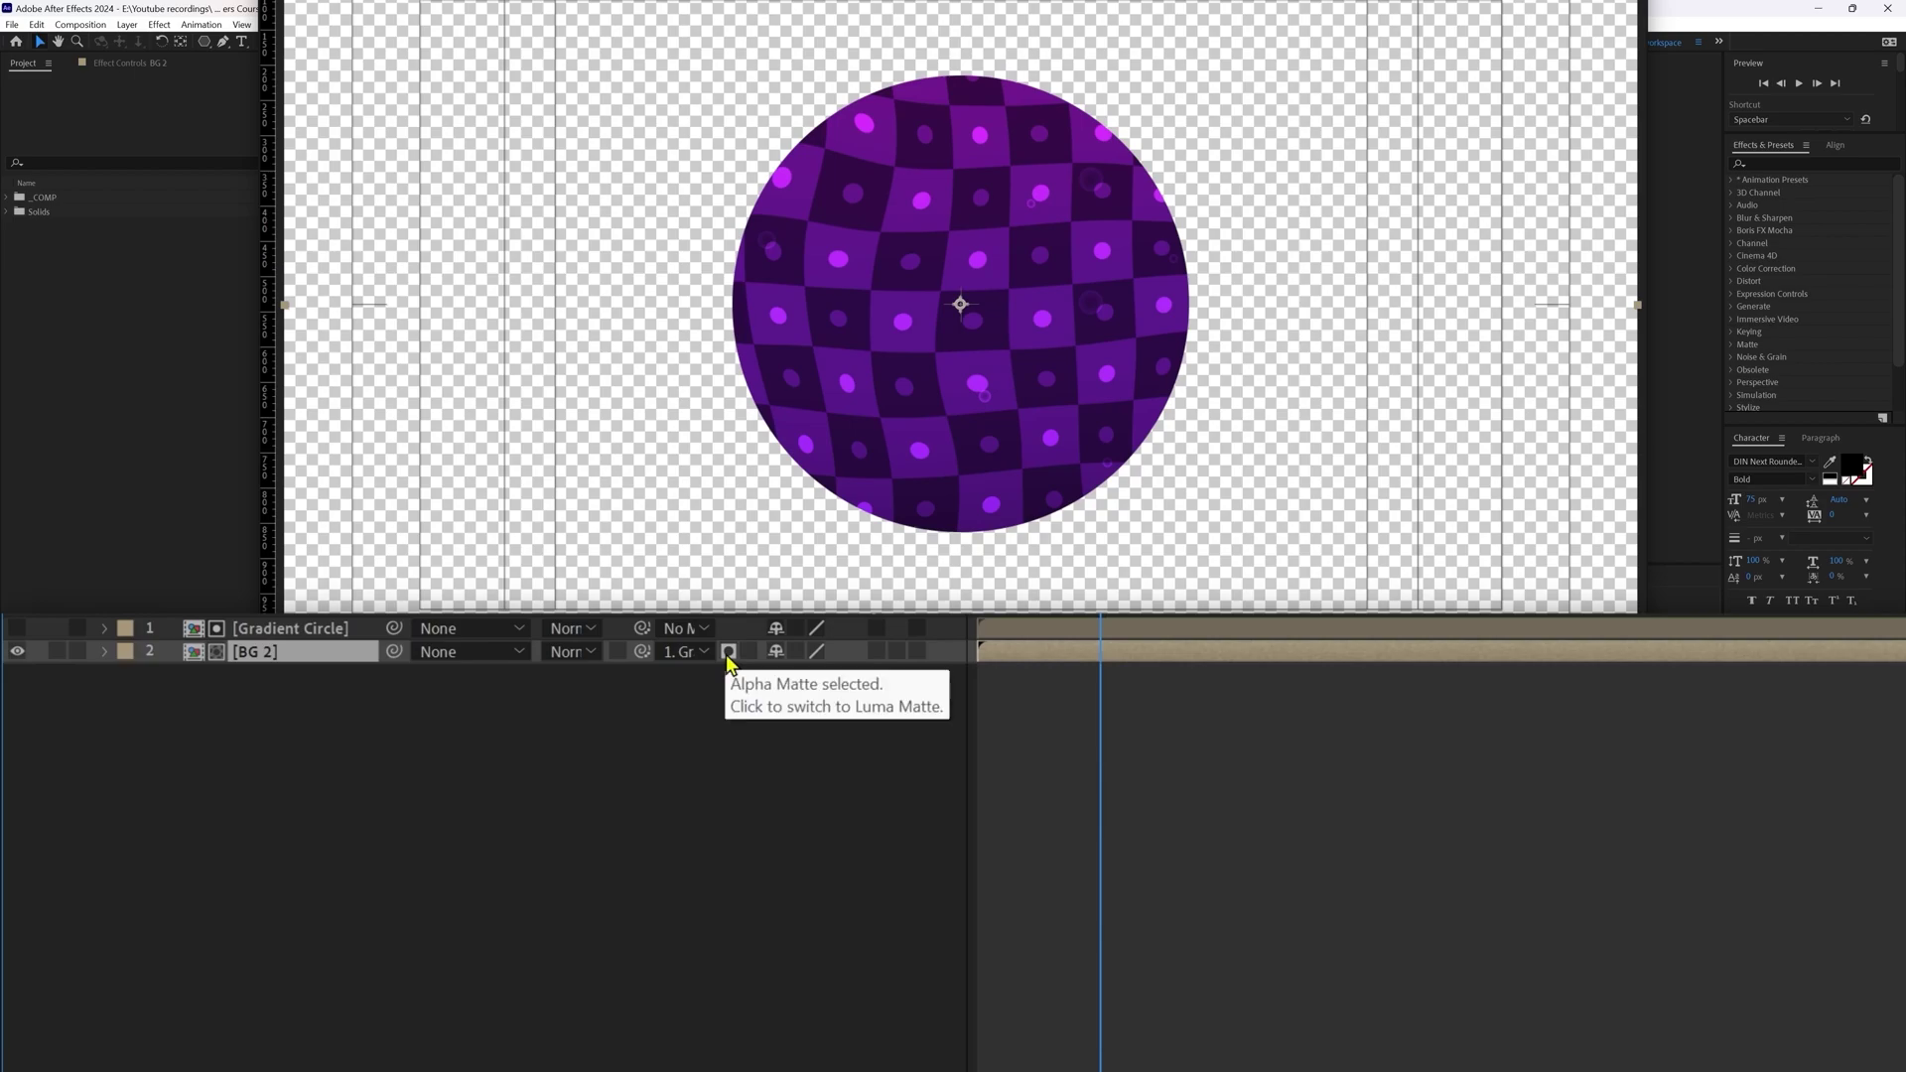
{"action": "left_click", "coordinate": [728, 657]}
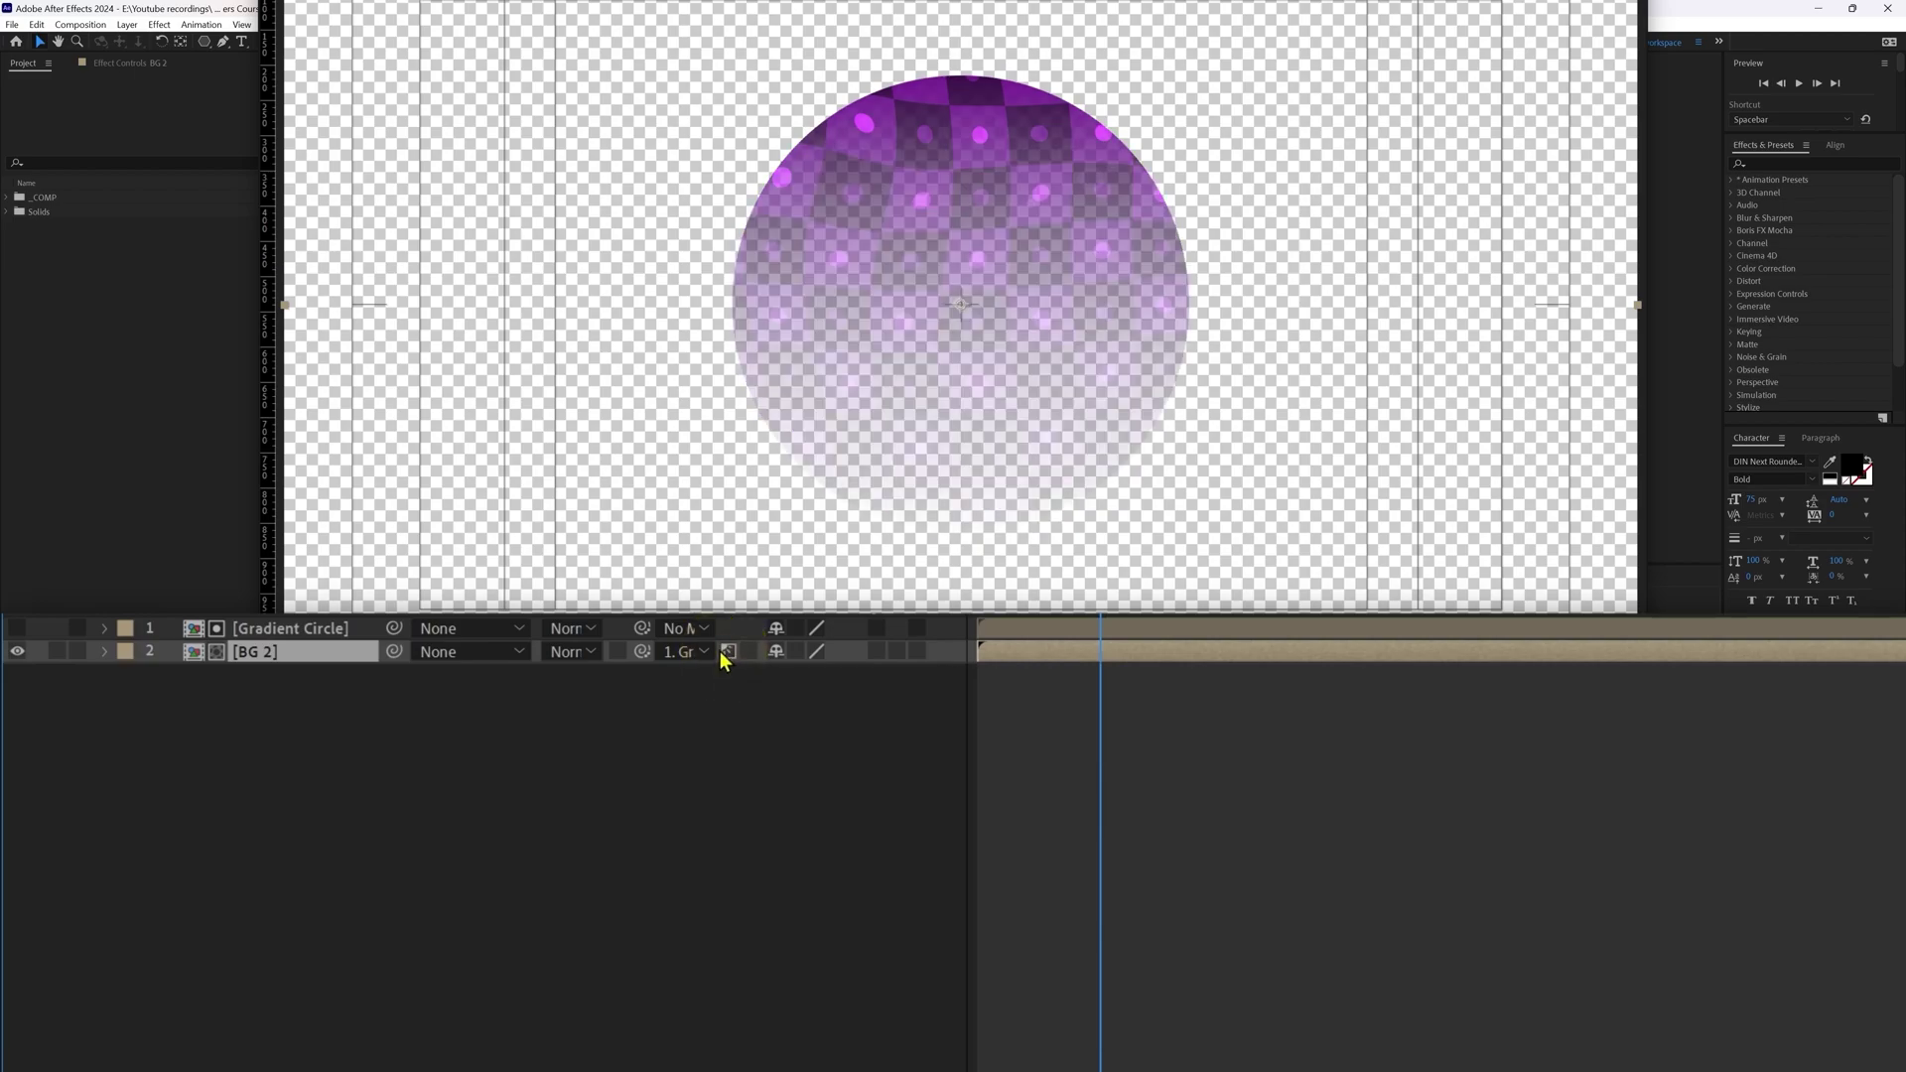
Show the Gradient Circle matte layer temporarily to compare its brightness with the matte result, hide it again and deselect it.
{"action": "left_click", "coordinate": [313, 638]}
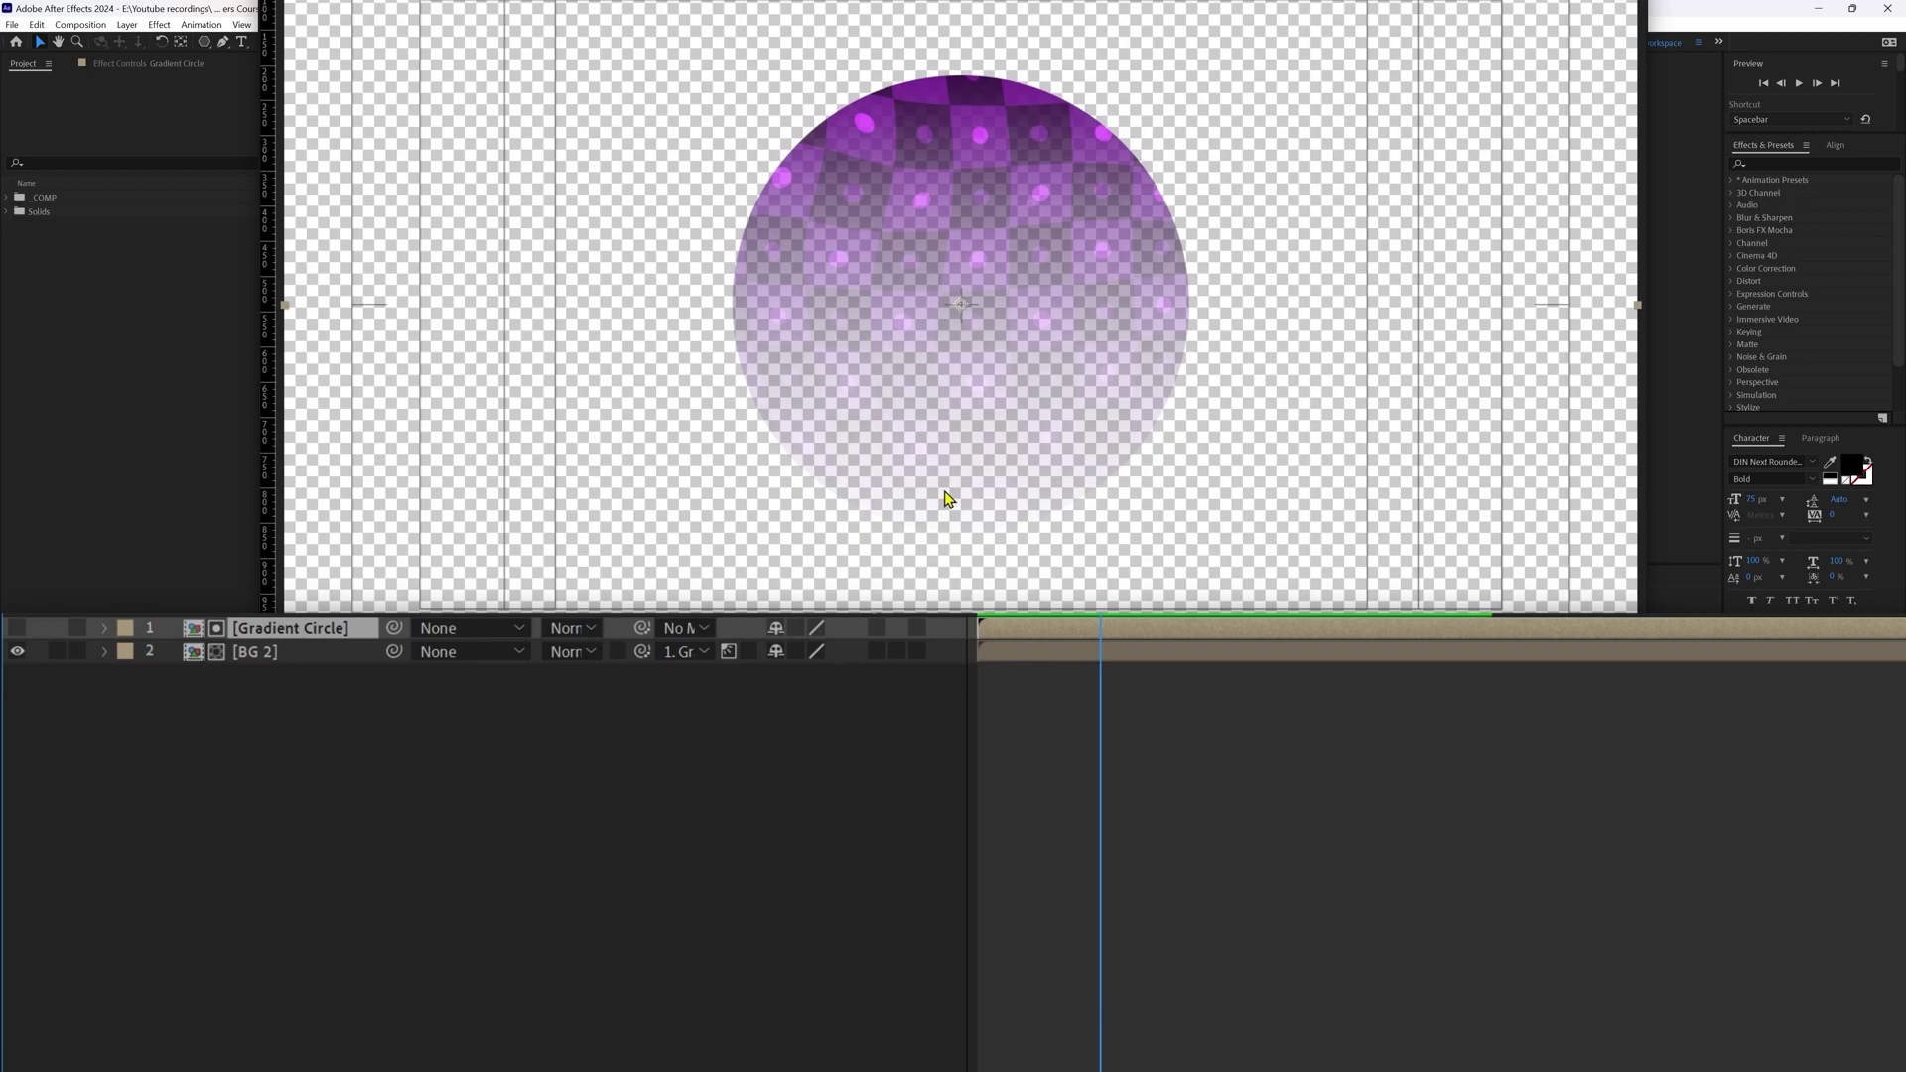
{"action": "left_click", "coordinate": [17, 628]}
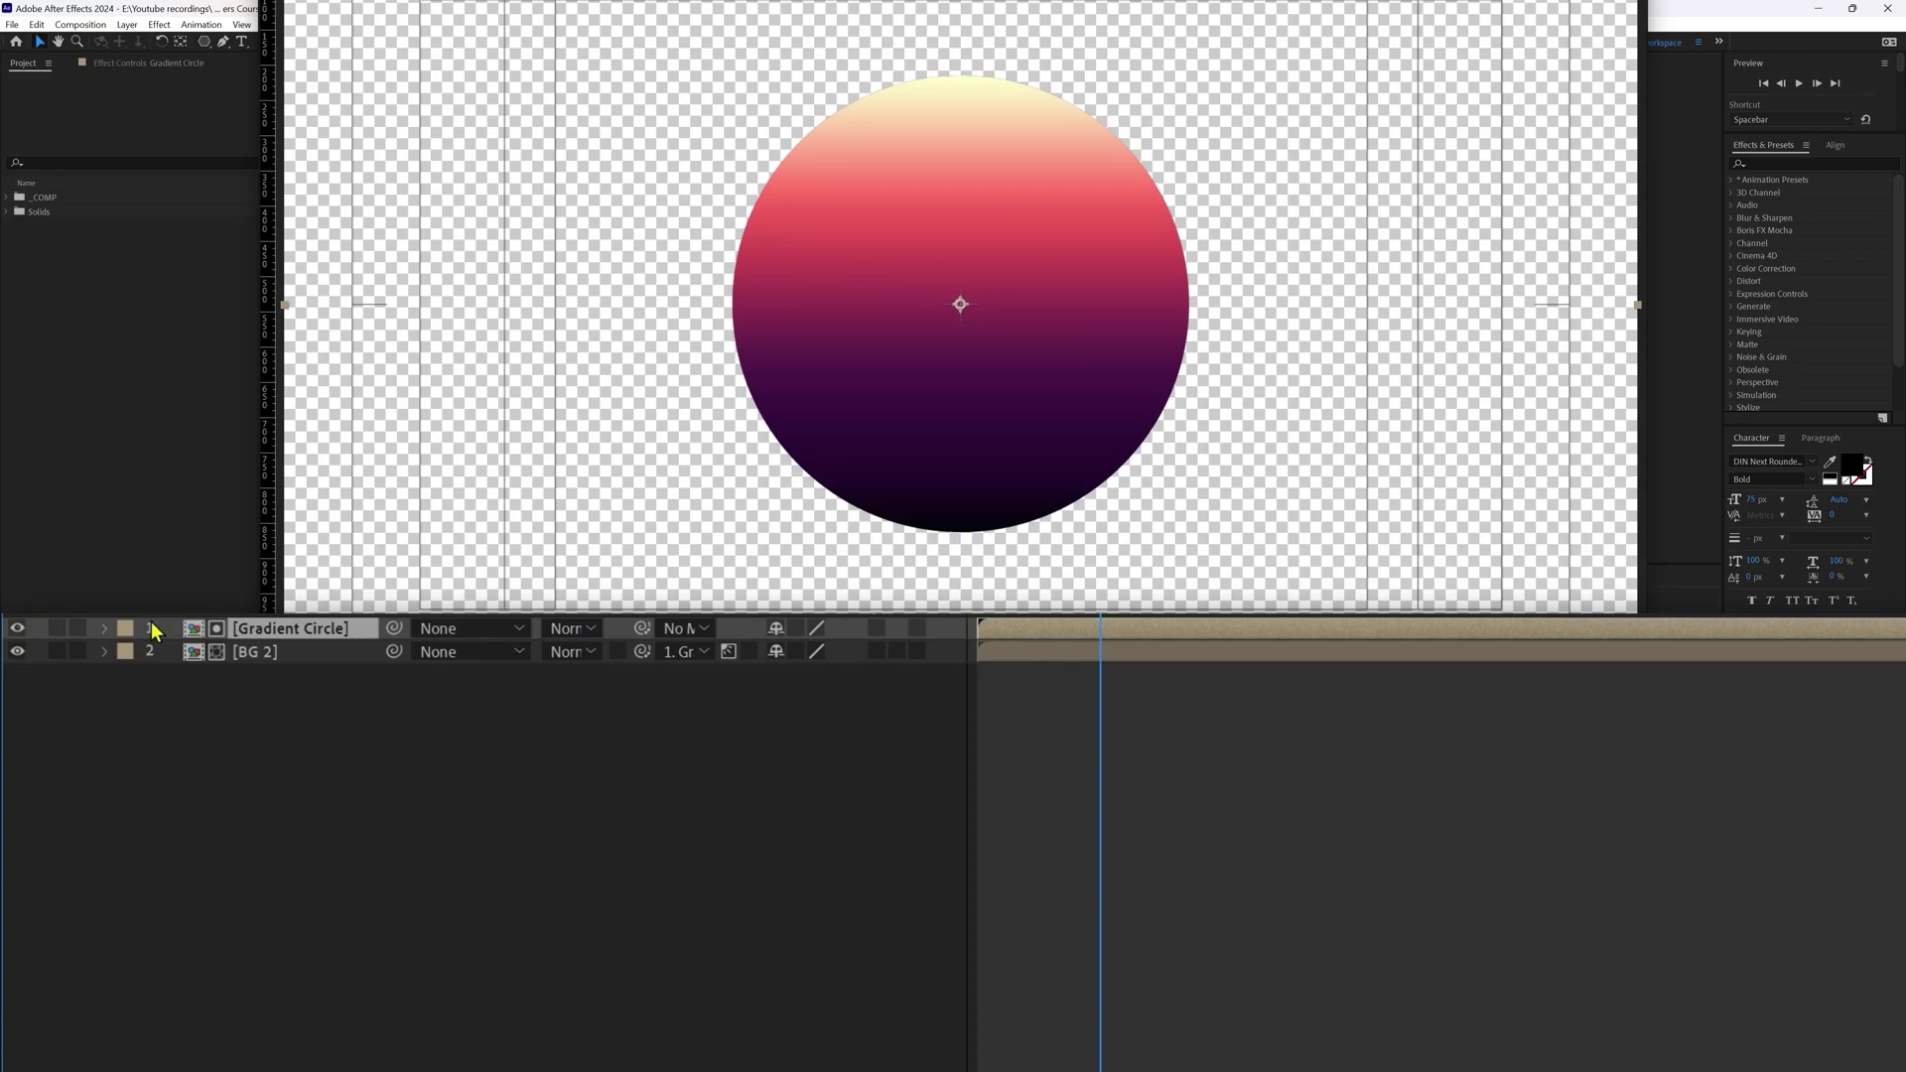
{"action": "left_click", "coordinate": [17, 630]}
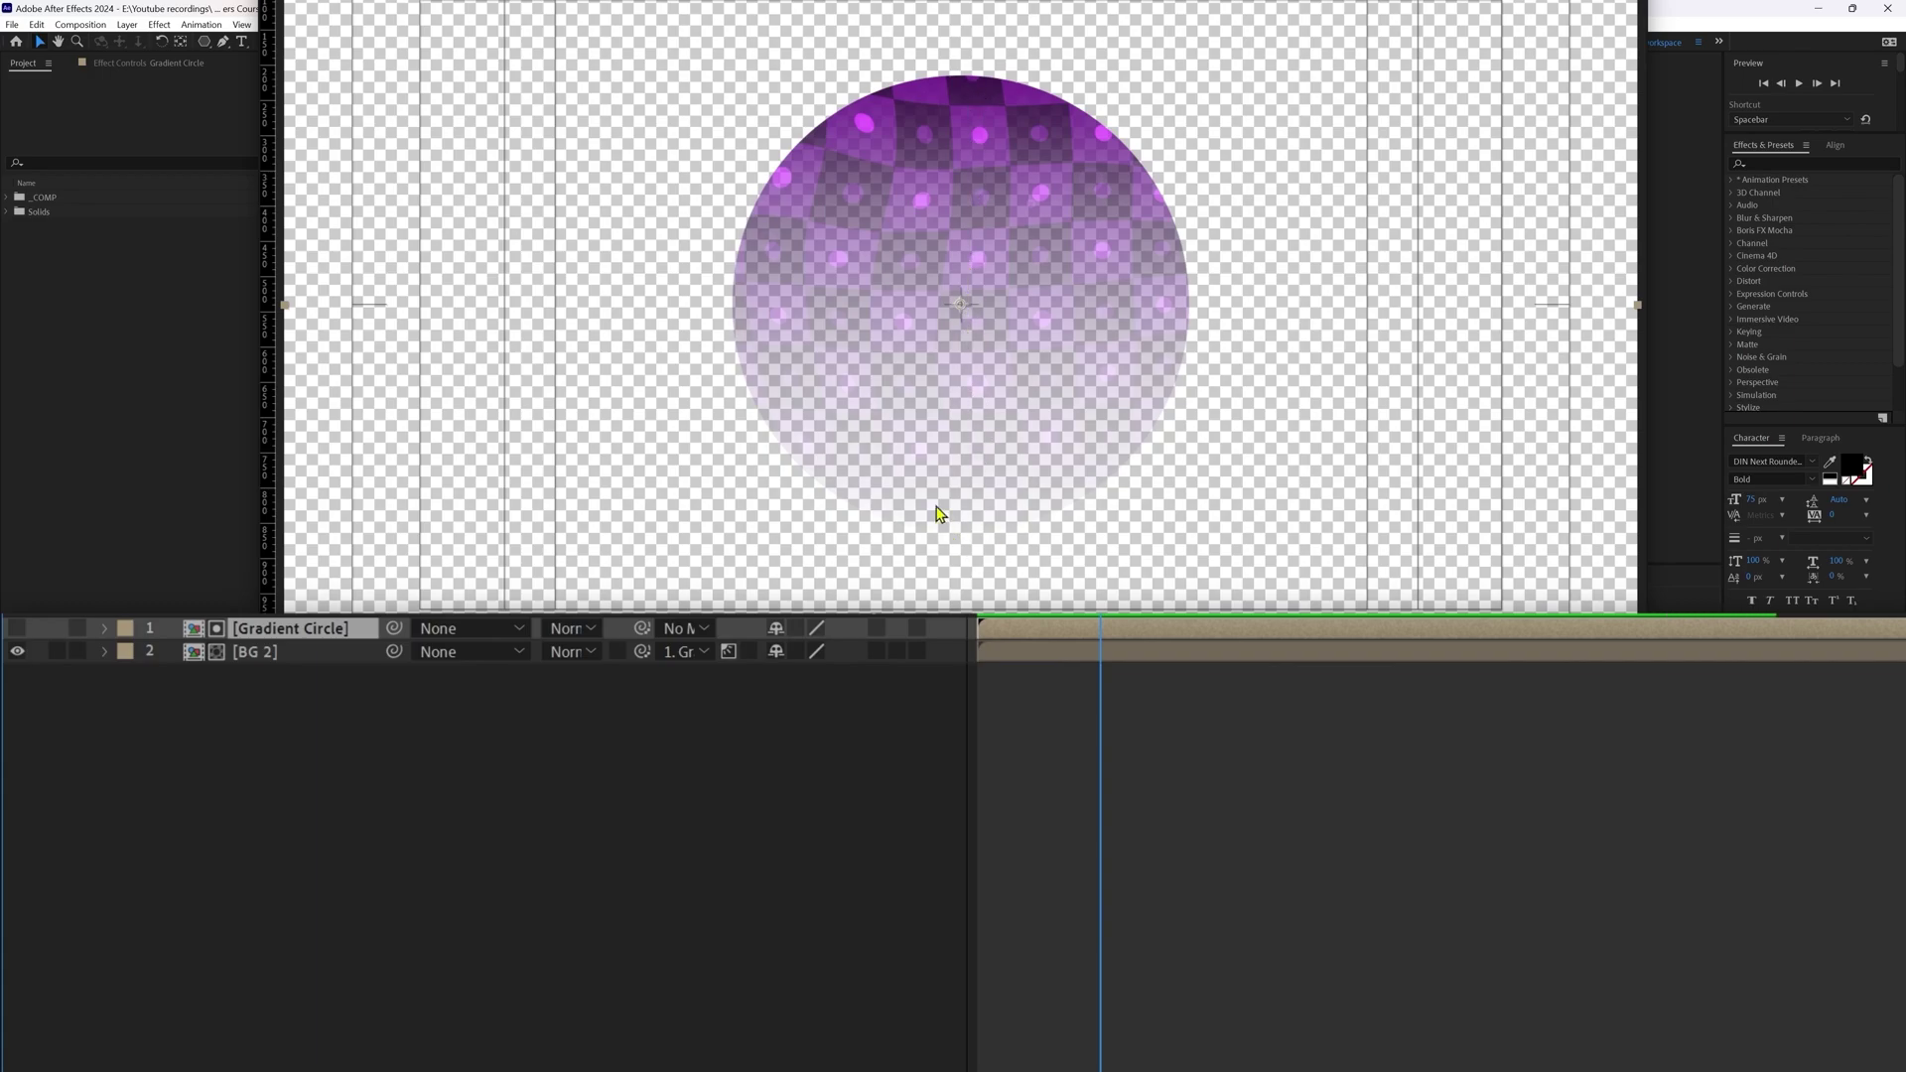
{"action": "left_click", "coordinate": [877, 771]}
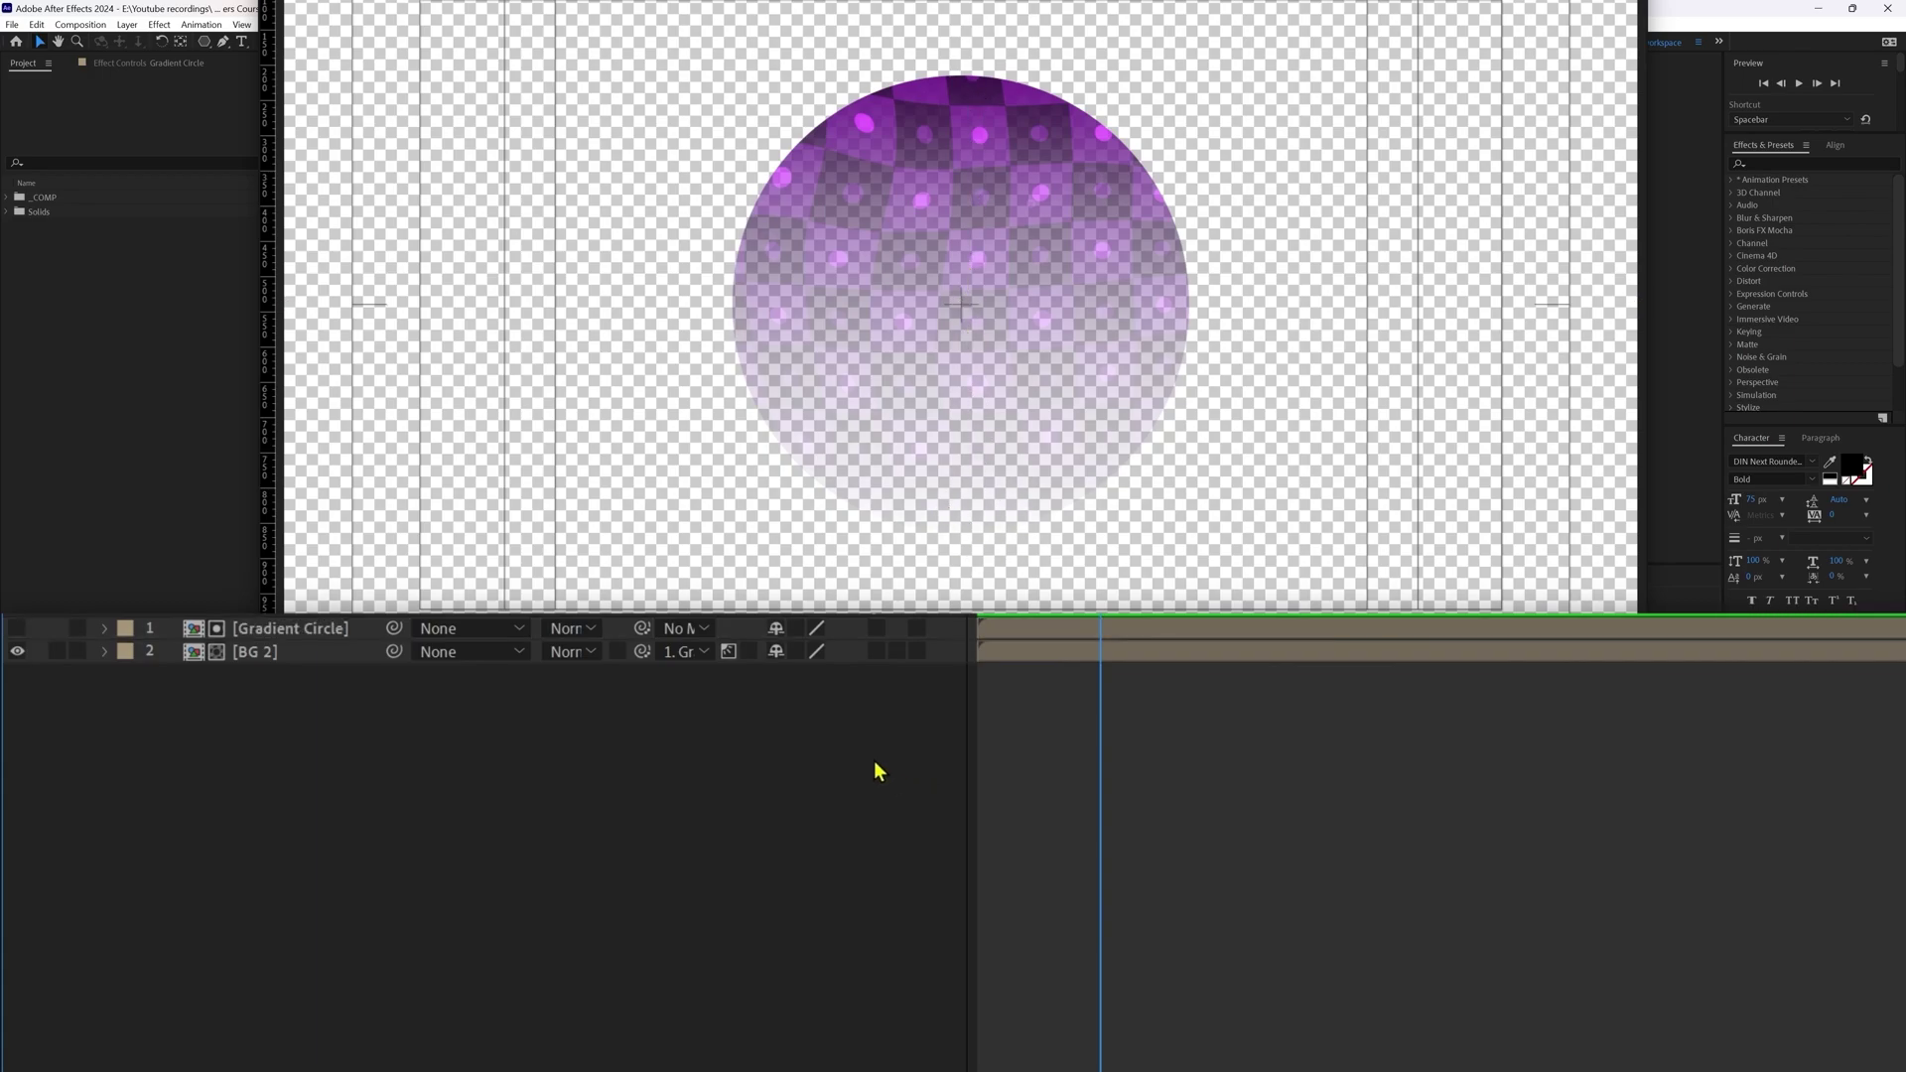
Try inverting the luma matte on the BG 2 layer and turn the inversion off again.
{"action": "left_click", "coordinate": [751, 653]}
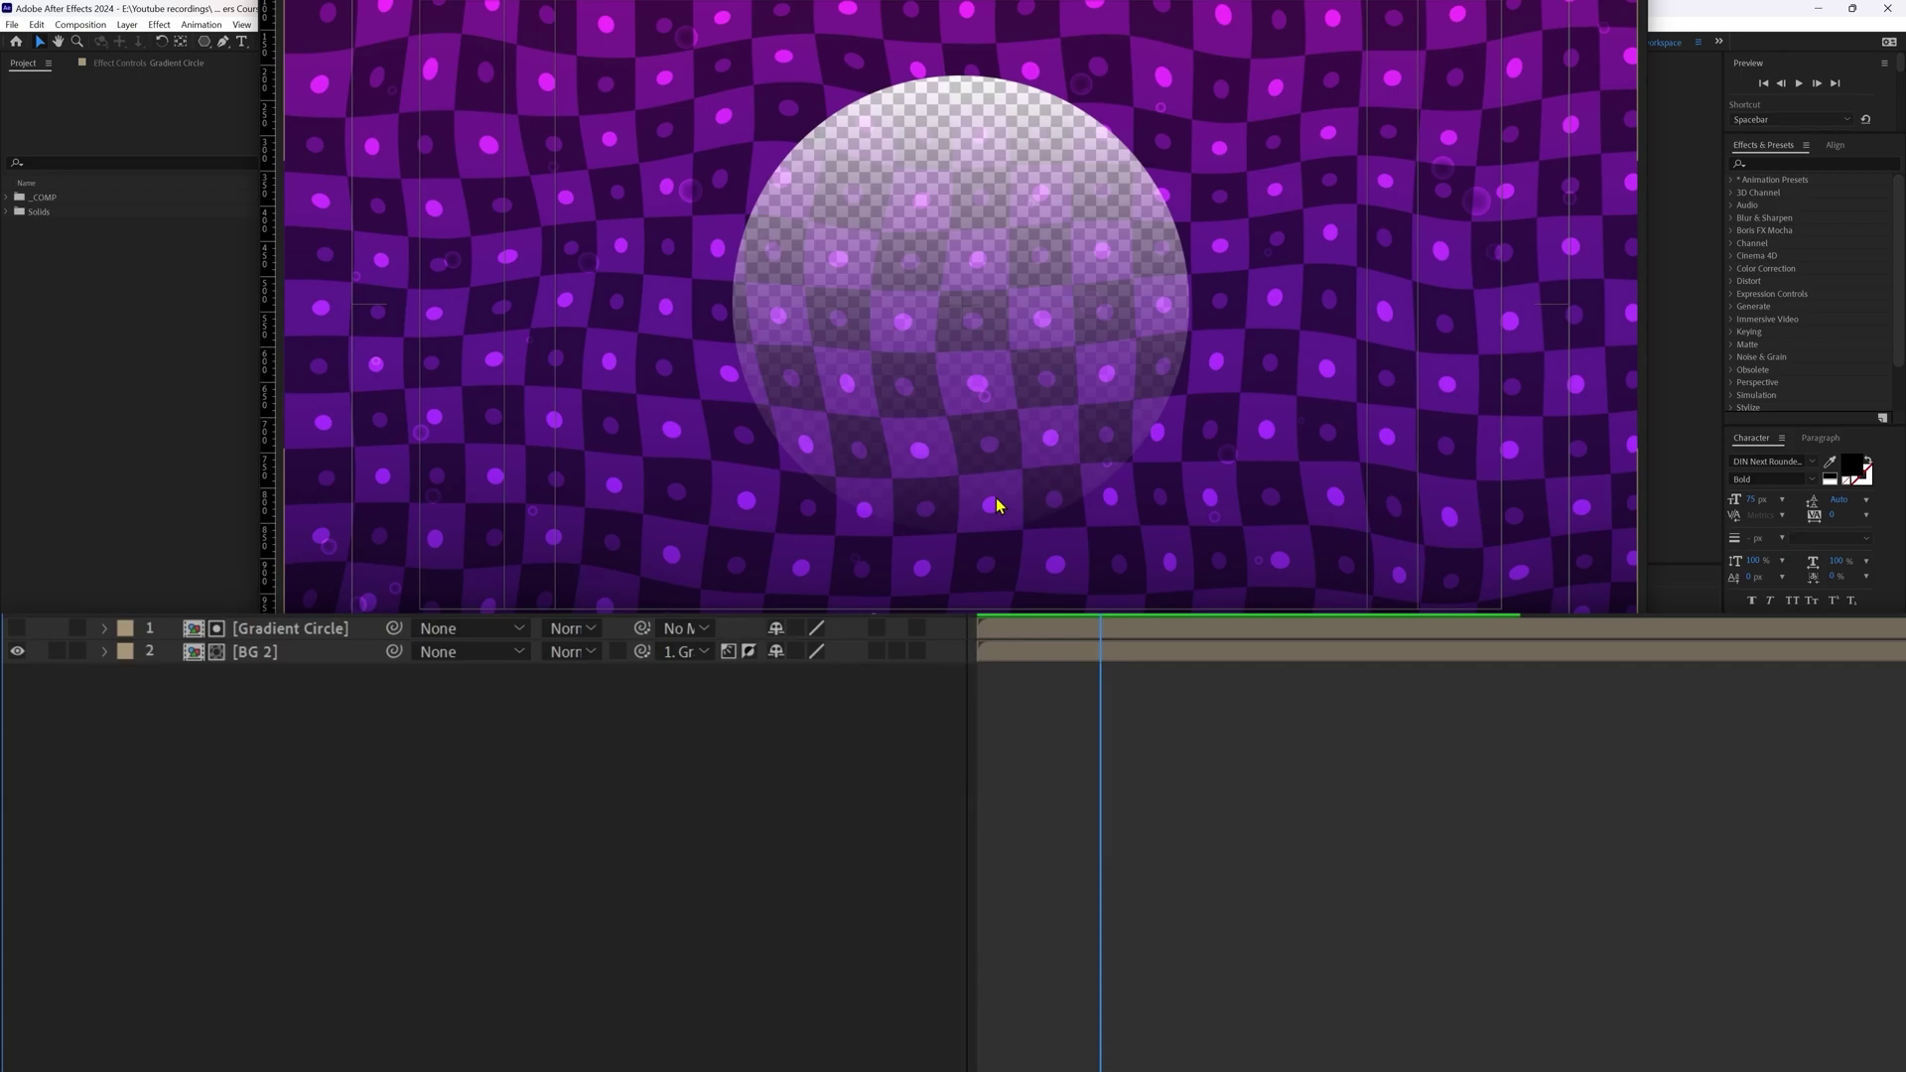
{"action": "left_click", "coordinate": [749, 651]}
Apply the Curves effect to the Gradient Circle layer and raise the middle of its RGB curve to brighten the matte.
{"action": "left_click", "coordinate": [314, 629]}
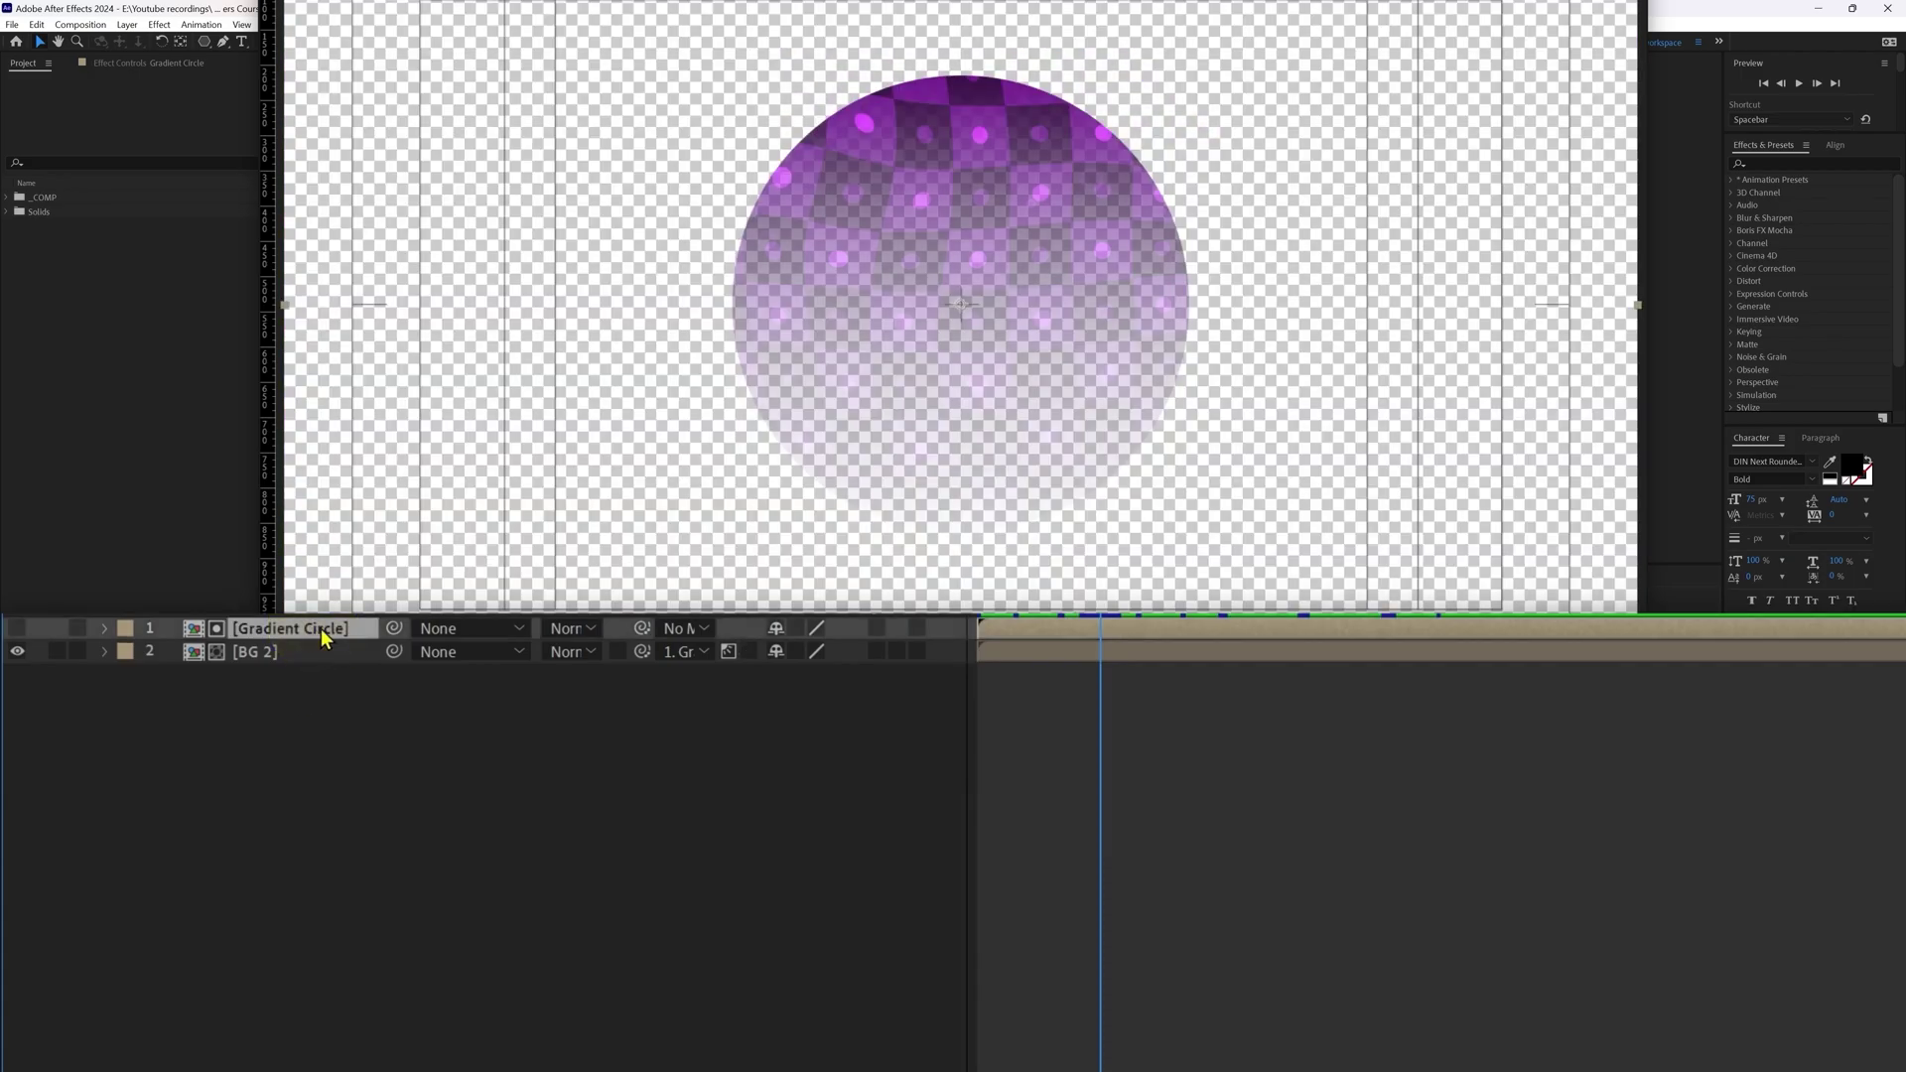
{"action": "left_click", "coordinate": [1746, 167]}
{"action": "type", "text": "curve"}
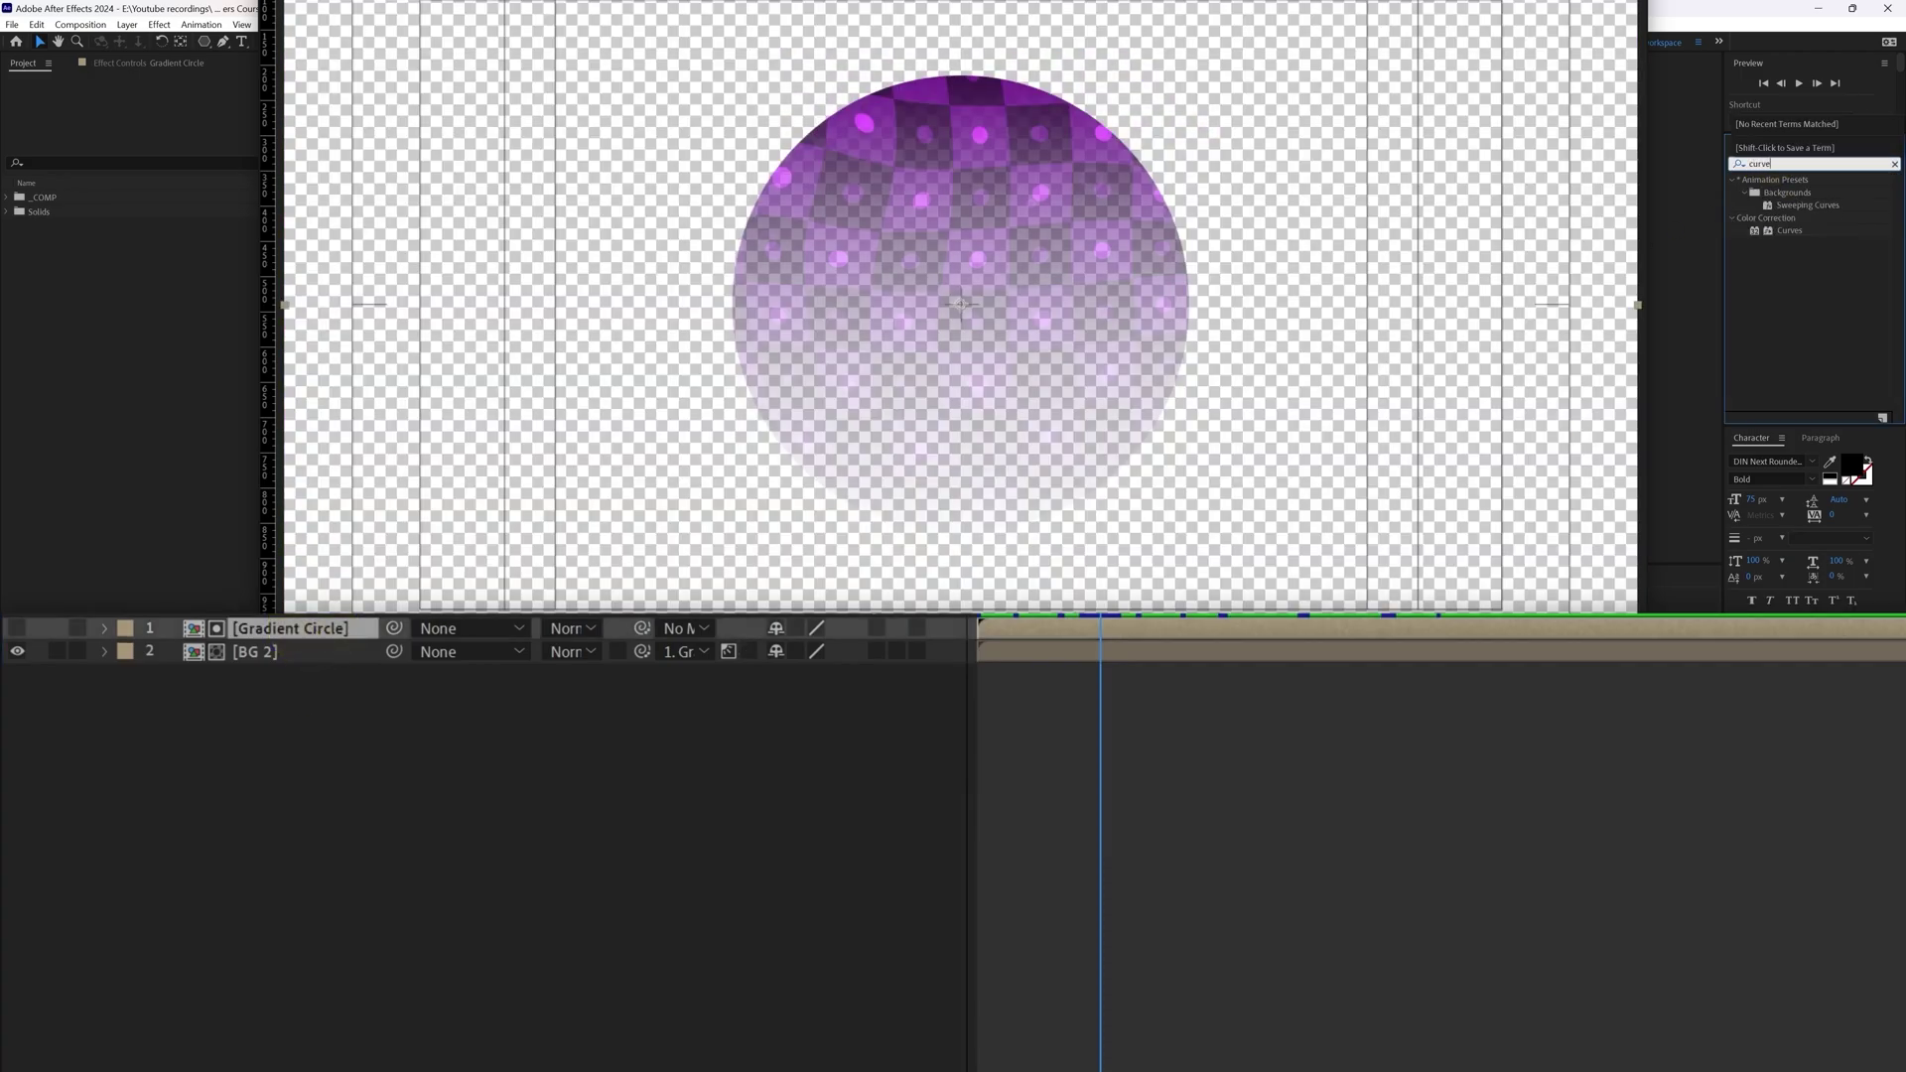
{"action": "double_click", "coordinate": [1792, 229]}
{"action": "left_click", "coordinate": [126, 250]}
{"action": "left_click_drag", "start_coordinate": [126, 250], "coordinate": [68, 247]}
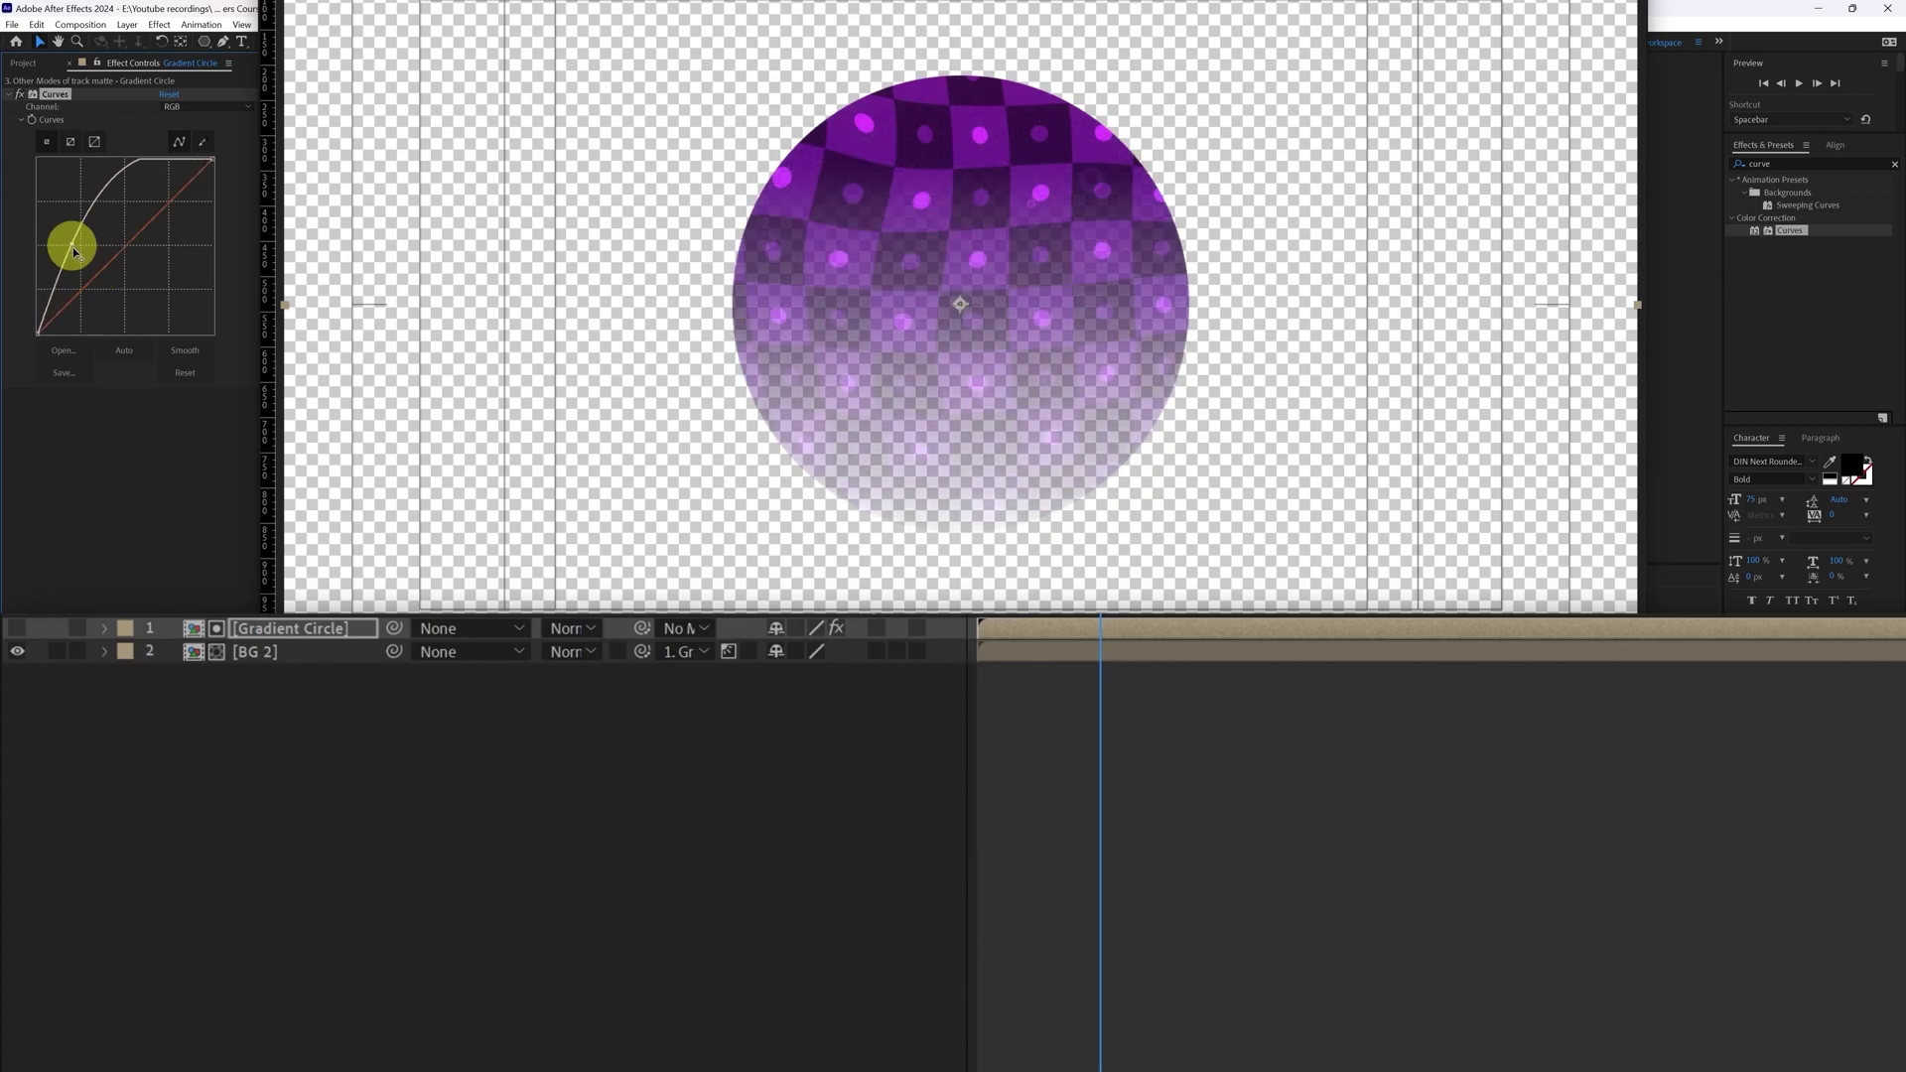